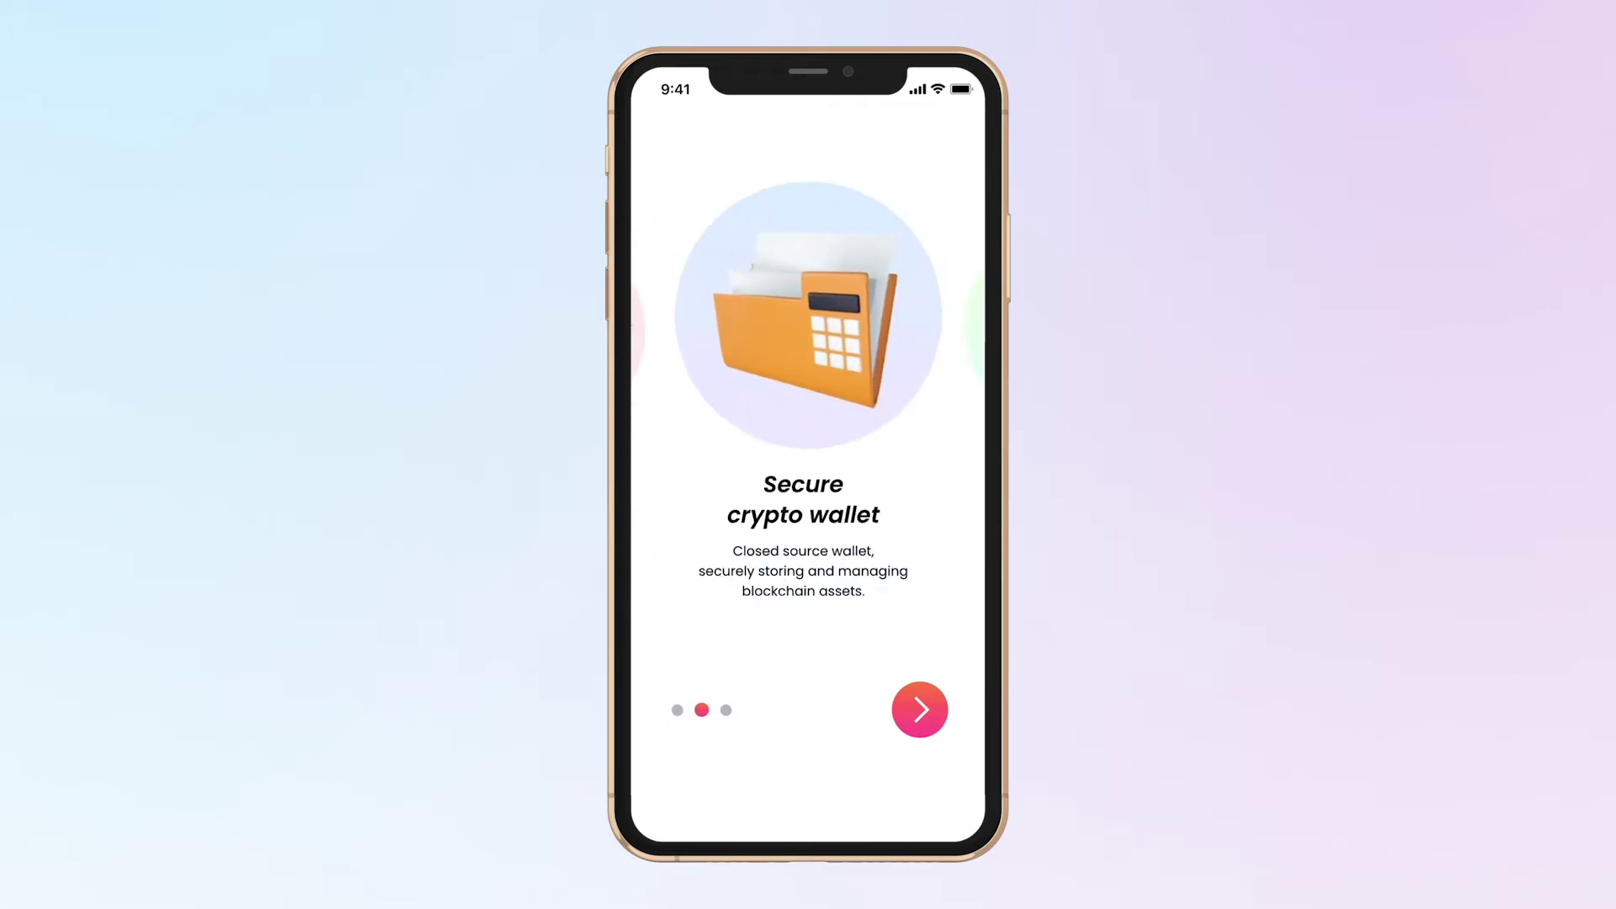
Step: Swipe the carousel forward and back, then advance to the Get Started screen with the arrow button
{"action": "left_click_drag", "start_coordinate": [978, 359], "coordinate": [787, 354]}
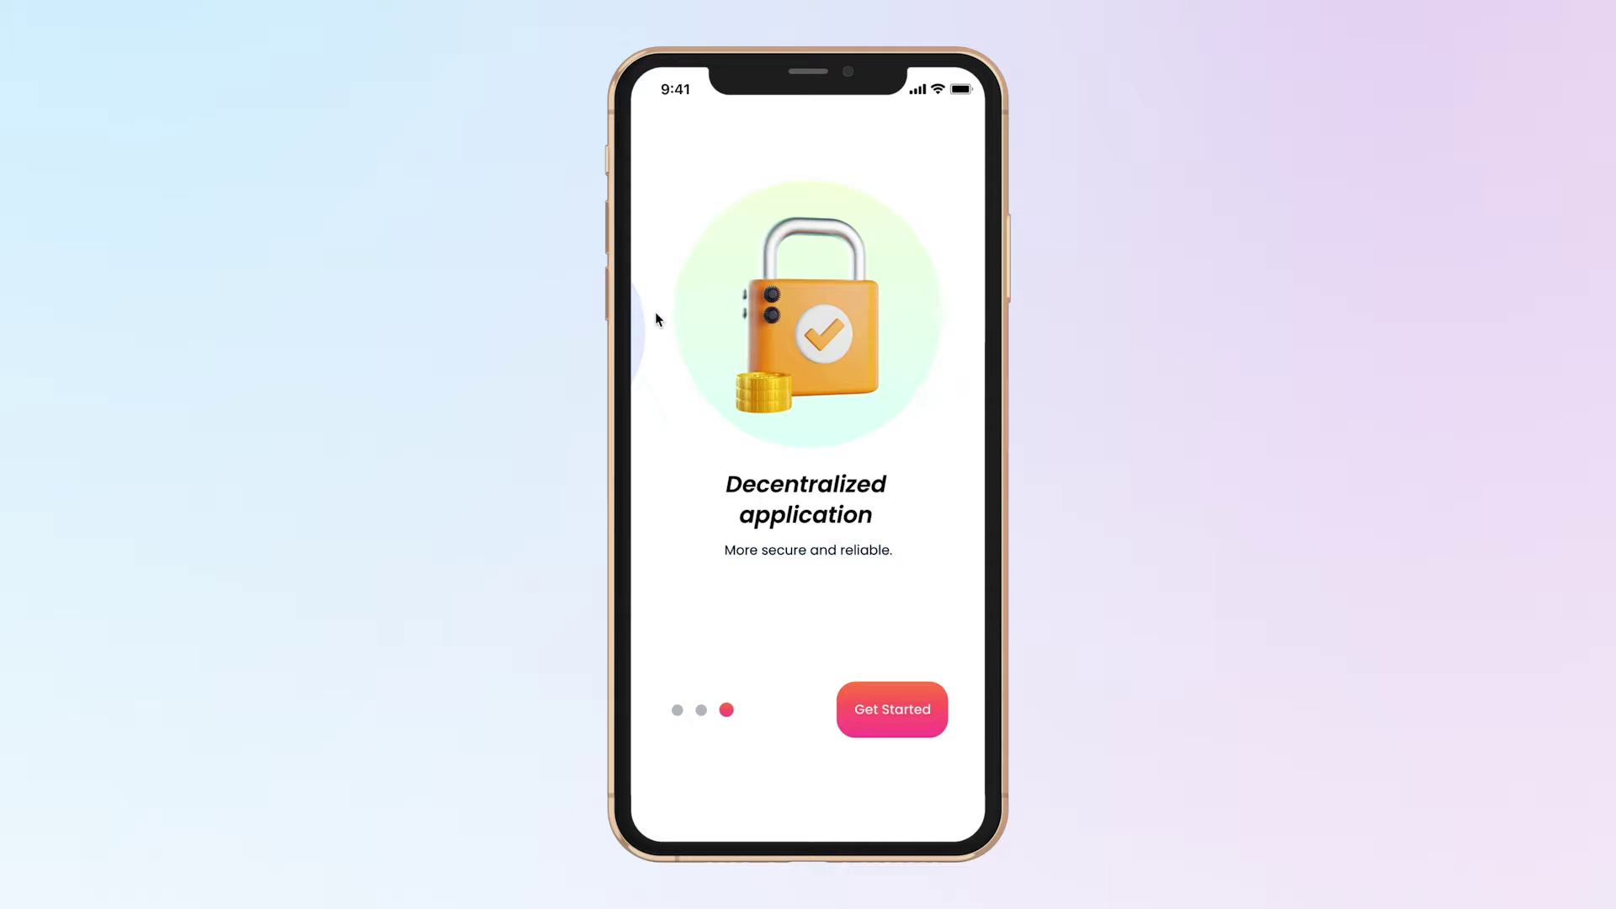
{"action": "left_click_drag", "start_coordinate": [656, 318], "coordinate": [979, 370]}
{"action": "left_click_drag", "start_coordinate": [639, 365], "coordinate": [885, 379]}
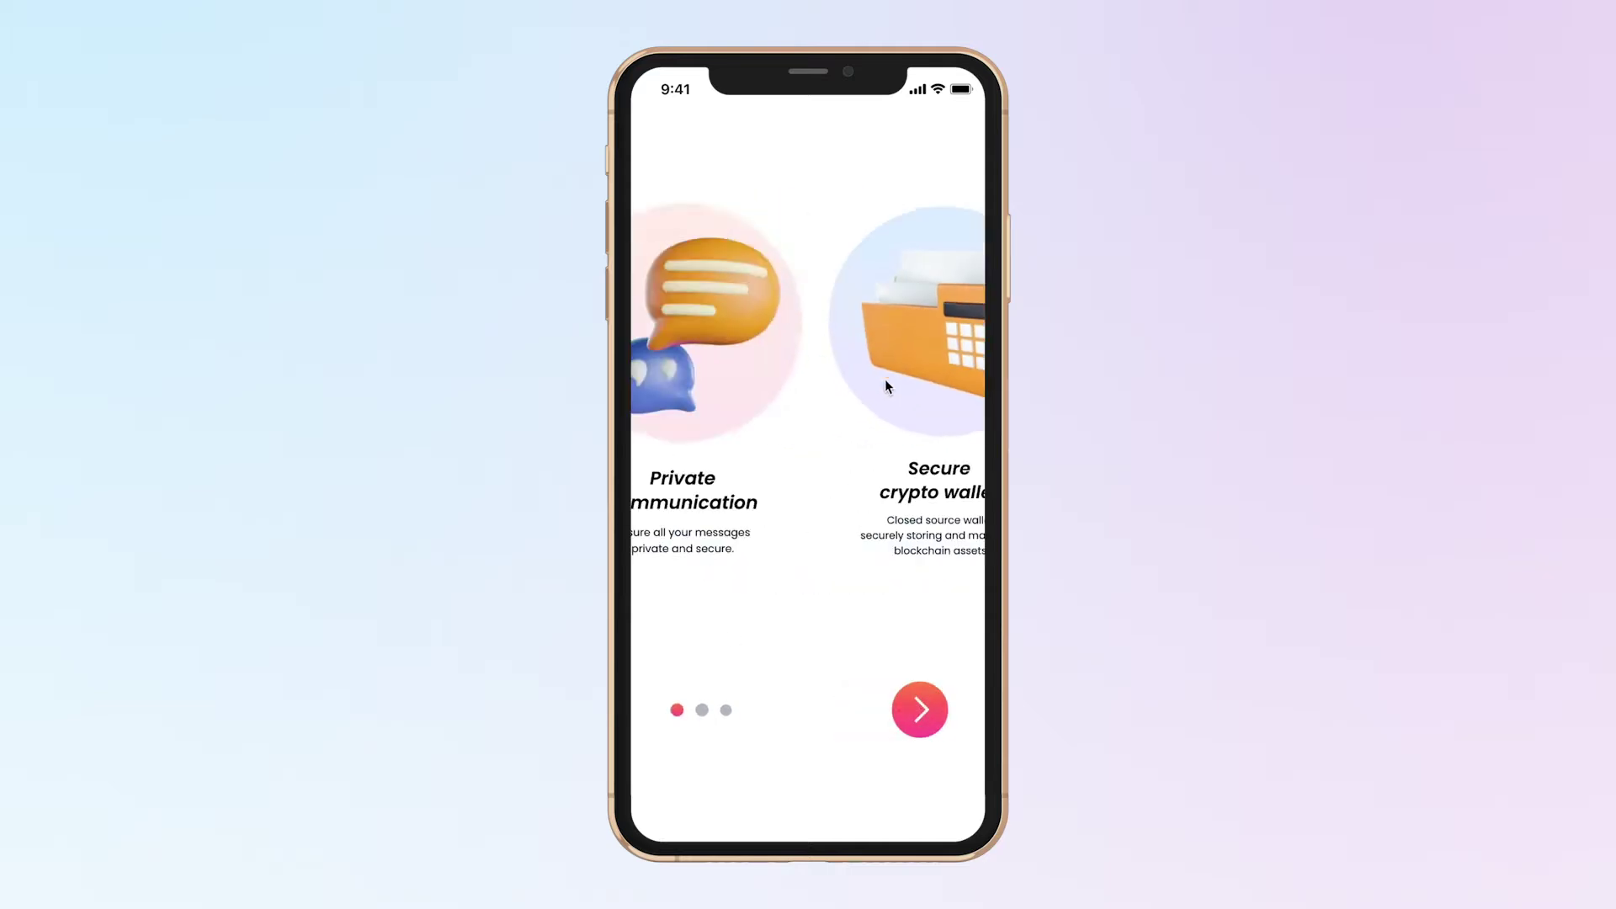
{"action": "left_click", "coordinate": [916, 698]}
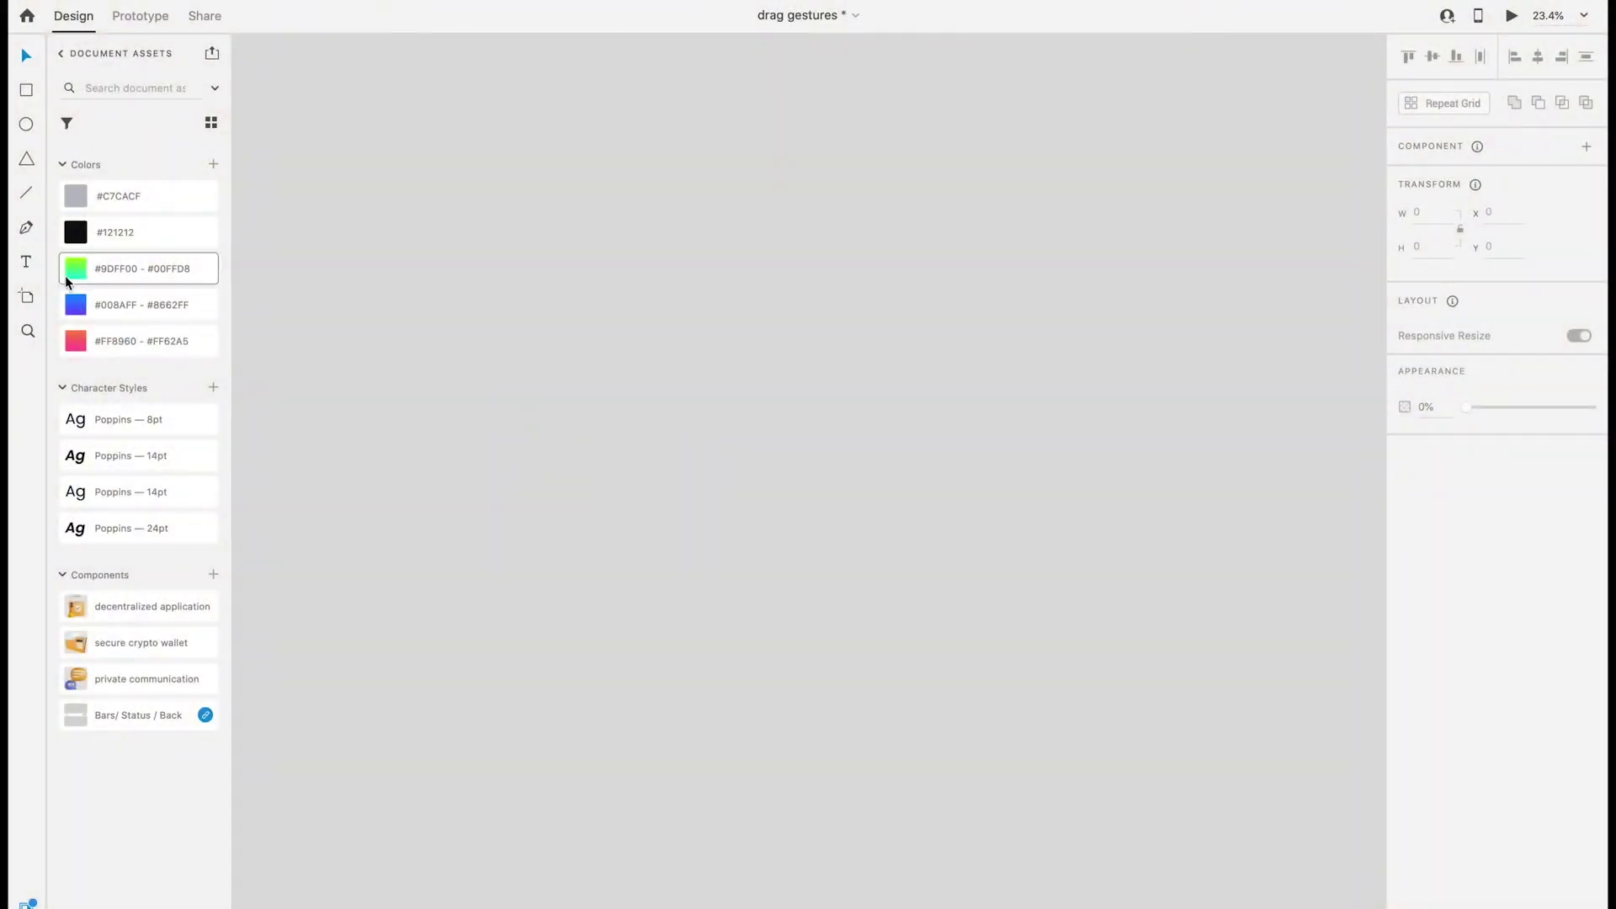
Step: Add an iPhone X/XS/11 Pro artboard at upper left and rename it Onboarding_01
{"action": "left_click", "coordinate": [26, 295]}
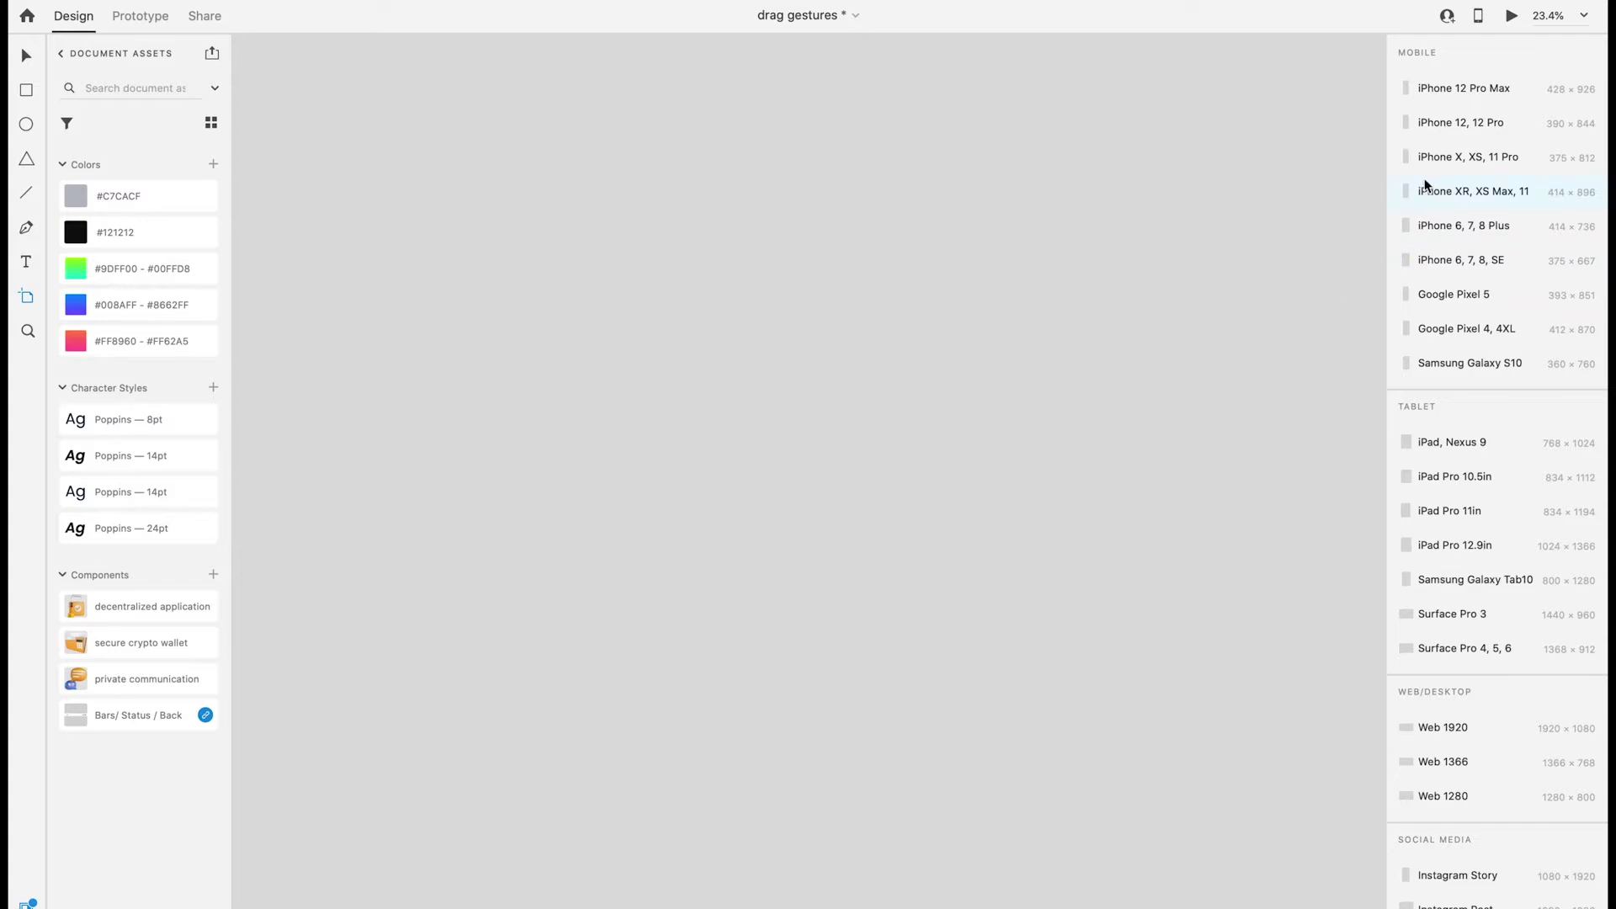
{"action": "left_click", "coordinate": [1433, 160]}
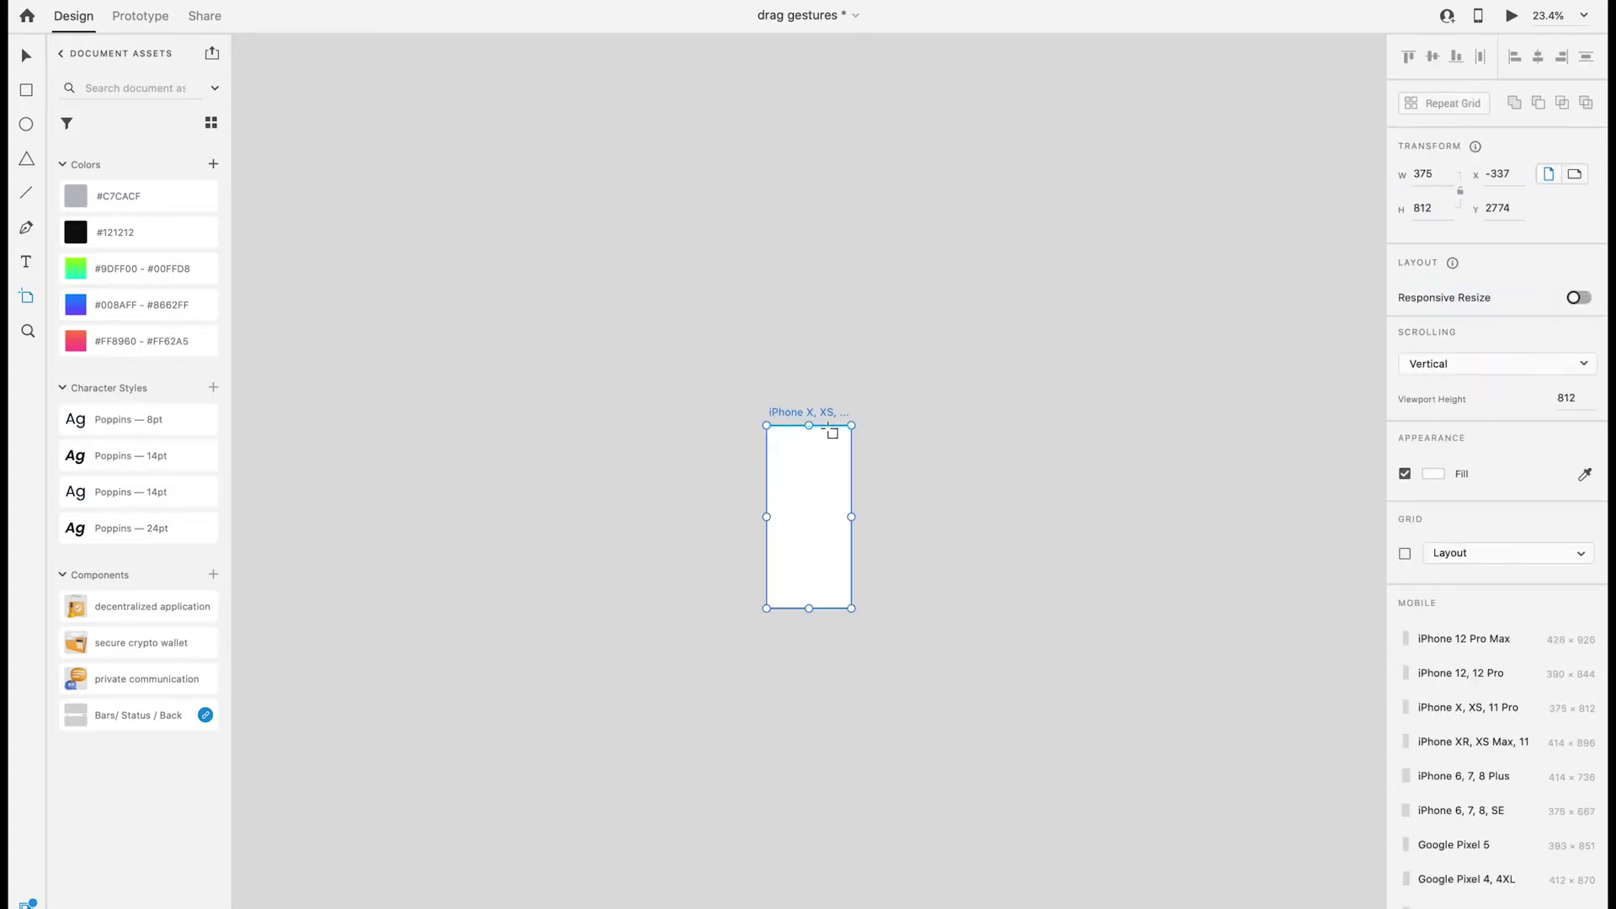
{"action": "left_click_drag", "start_coordinate": [815, 412], "coordinate": [509, 304]}
{"action": "left_click", "coordinate": [508, 298]}
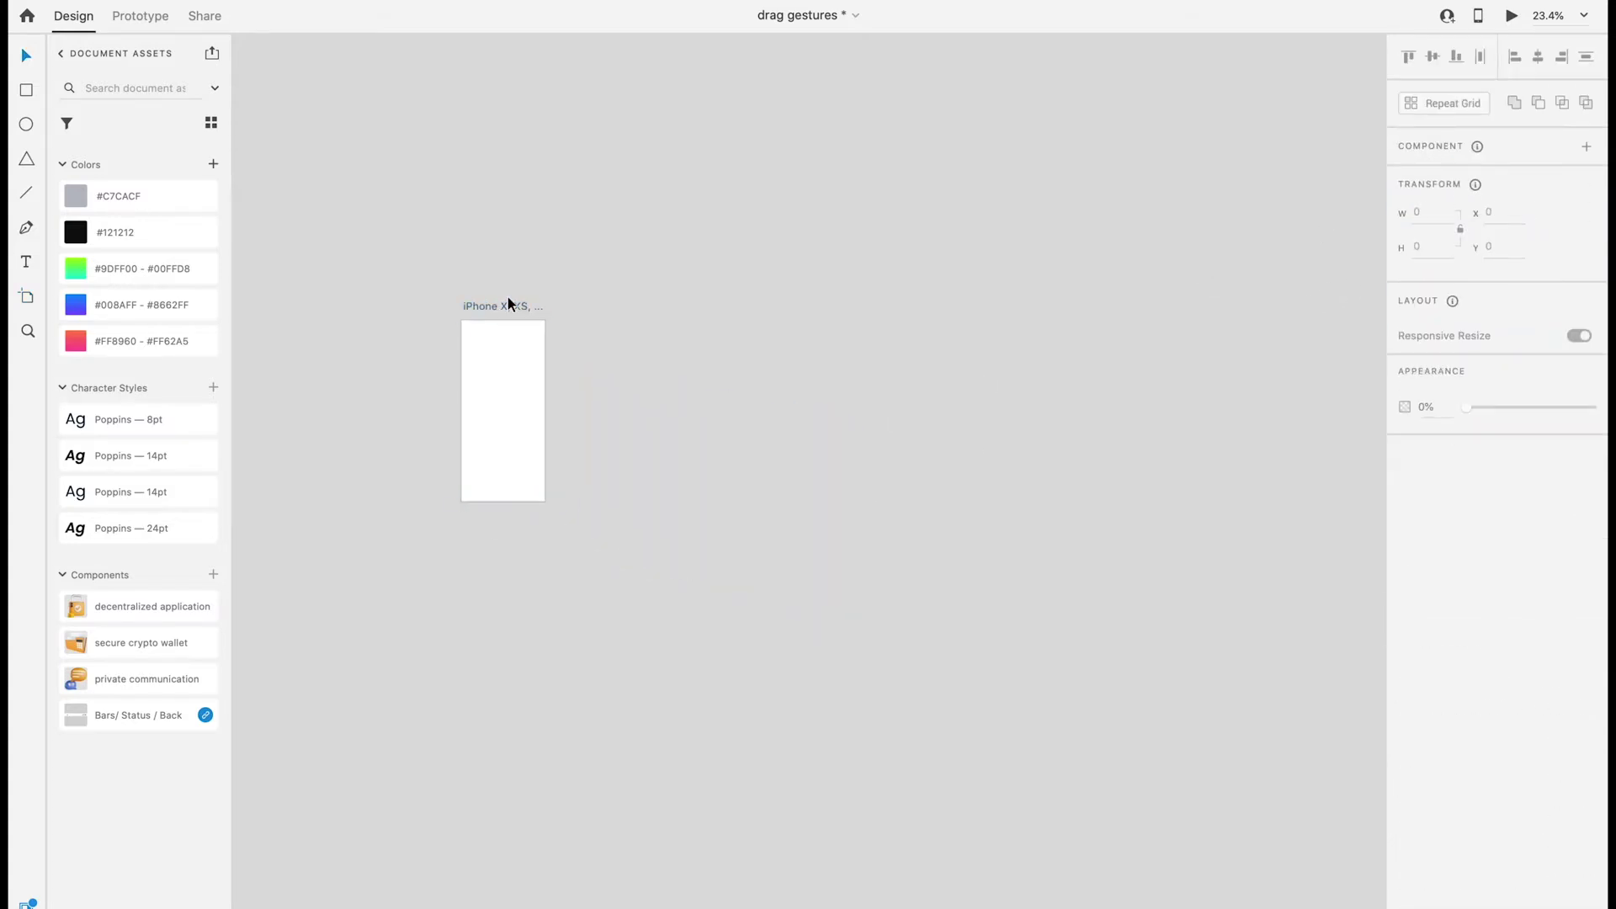
{"action": "double_click", "coordinate": [508, 304]}
{"action": "type", "text": "Onboarding_01"}
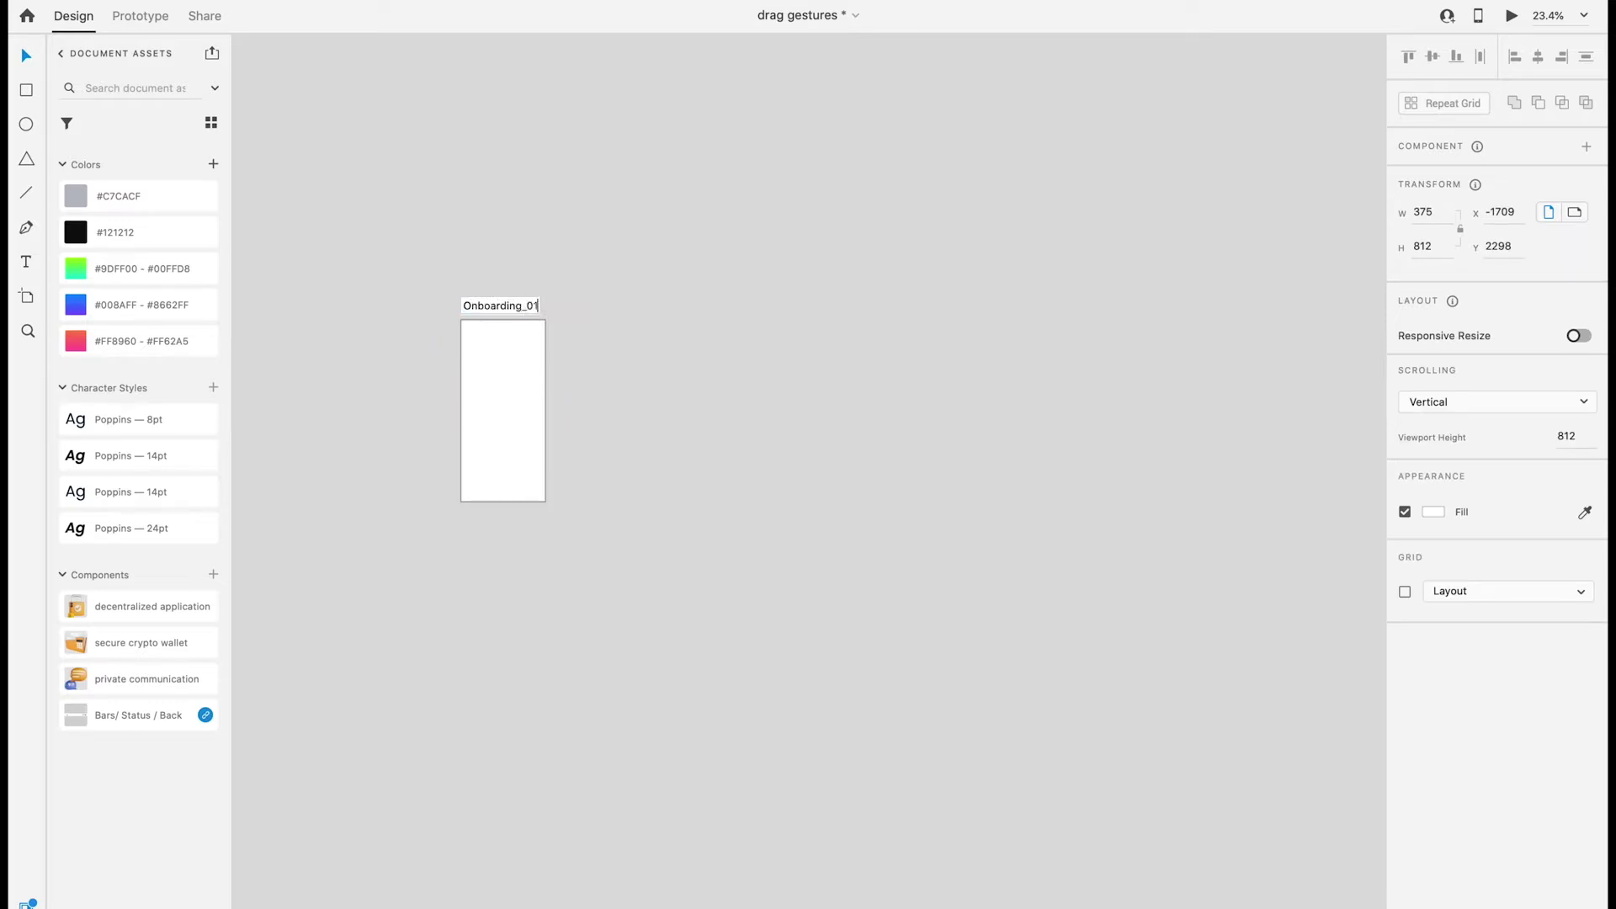
{"action": "key", "text": "Return"}
{"action": "scroll", "coordinate": [494, 360], "scroll_direction": "up", "scroll_amount": 3}
{"action": "scroll", "coordinate": [494, 361], "scroll_direction": "up", "scroll_amount": 3}
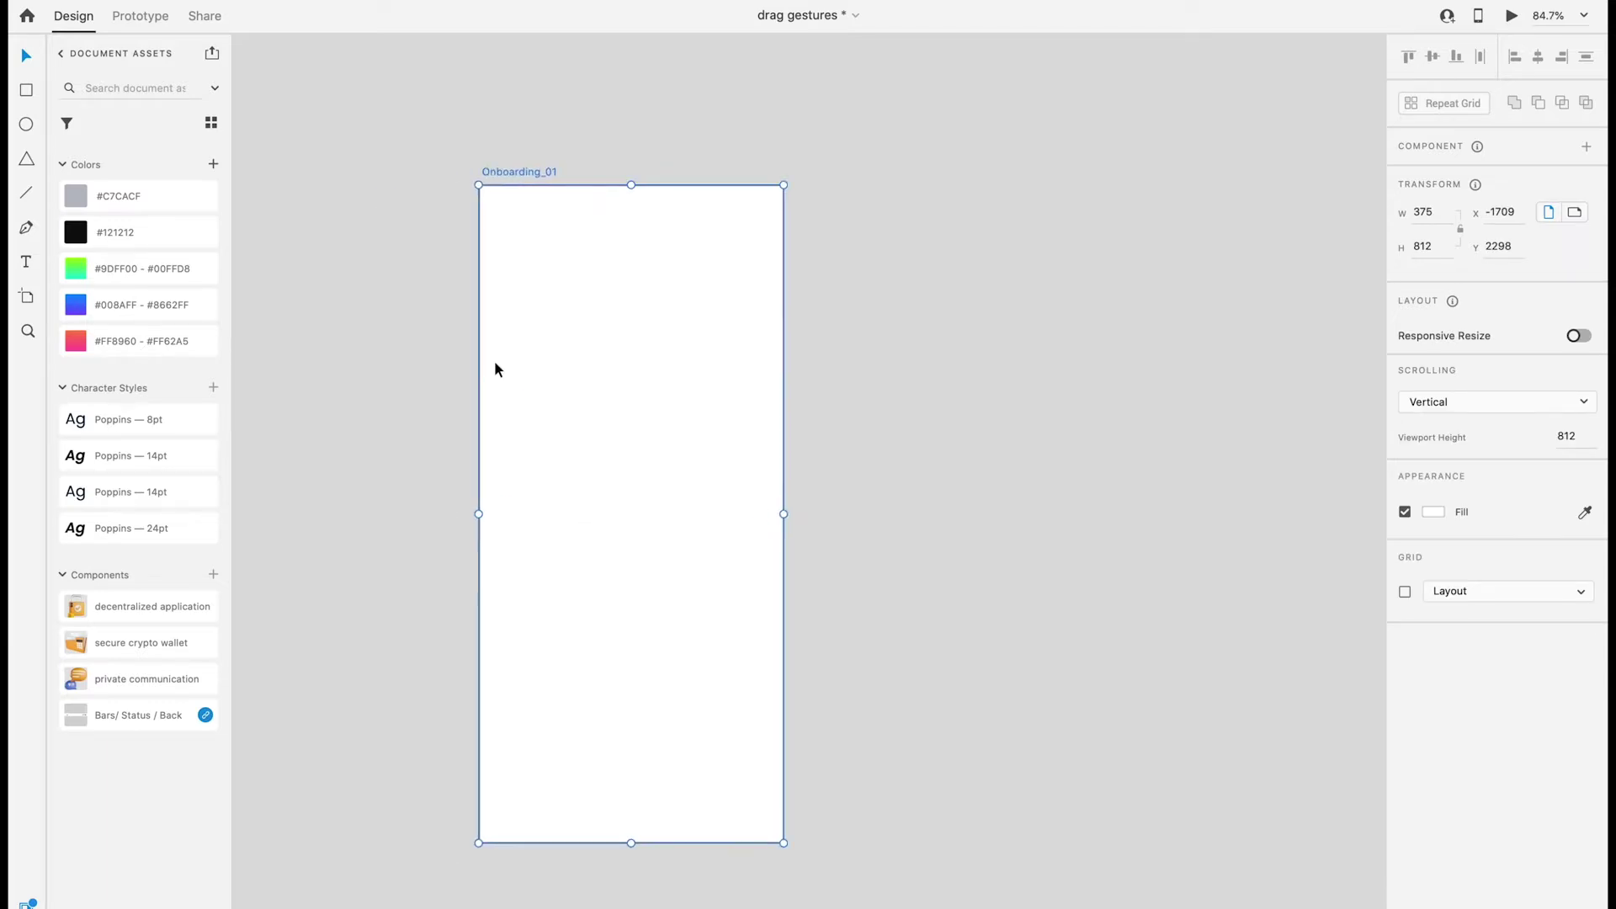
{"action": "scroll", "coordinate": [493, 361], "scroll_direction": "up", "scroll_amount": 2}
Step: Show a square layout grid and snap the status bar component to the artboard's top
{"action": "key", "text": "ctrl+apostrophe"}
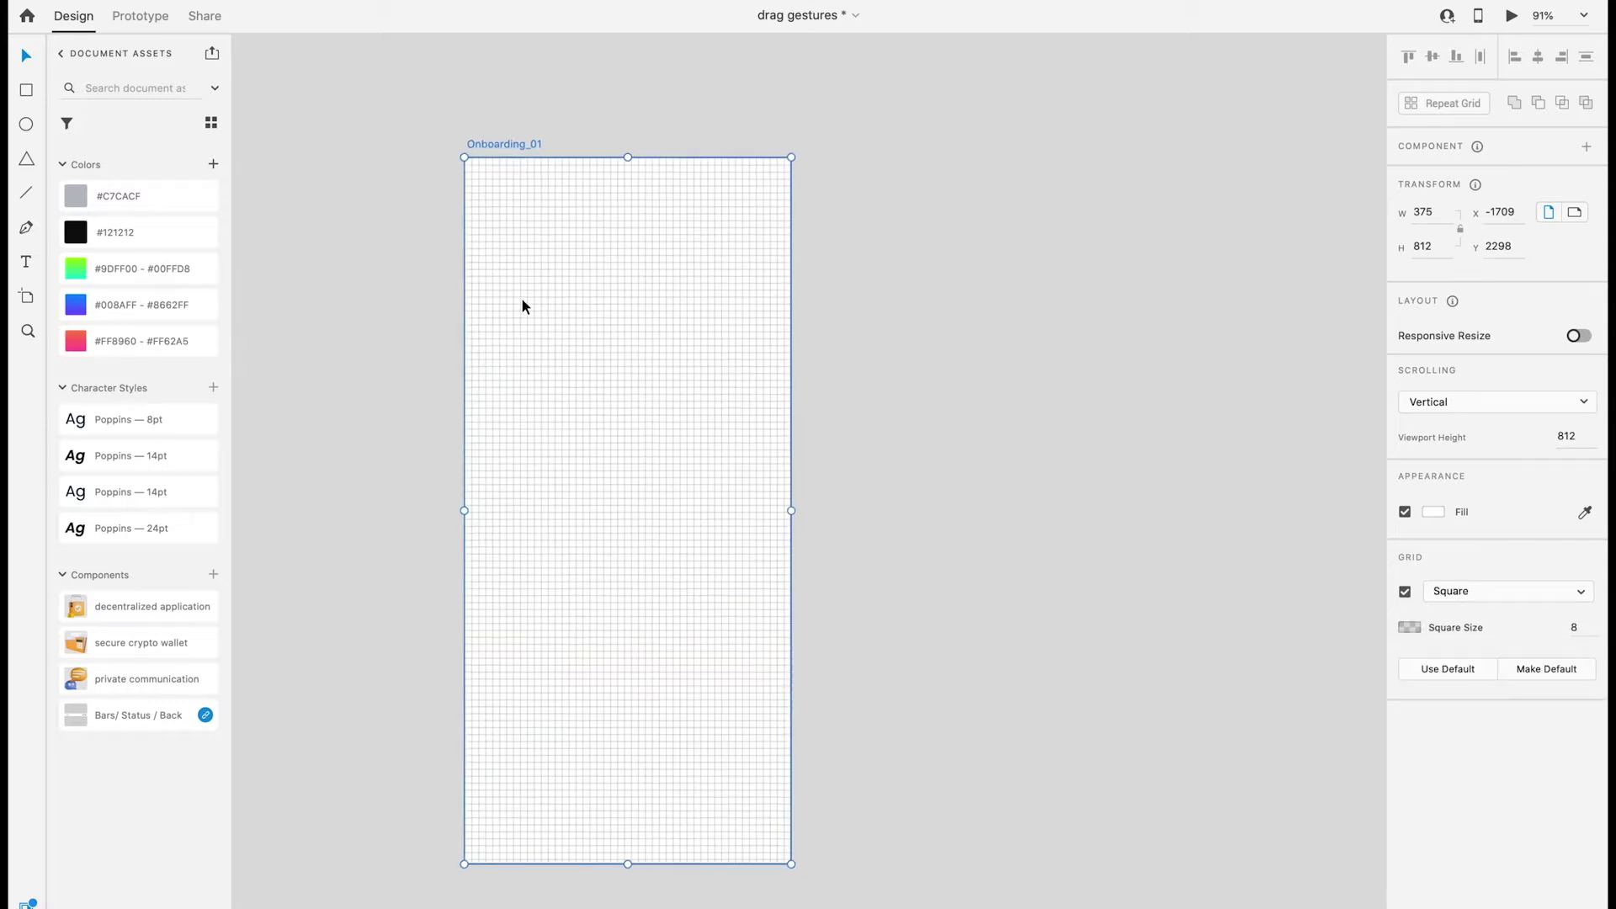
{"action": "left_click_drag", "start_coordinate": [170, 716], "coordinate": [486, 178]}
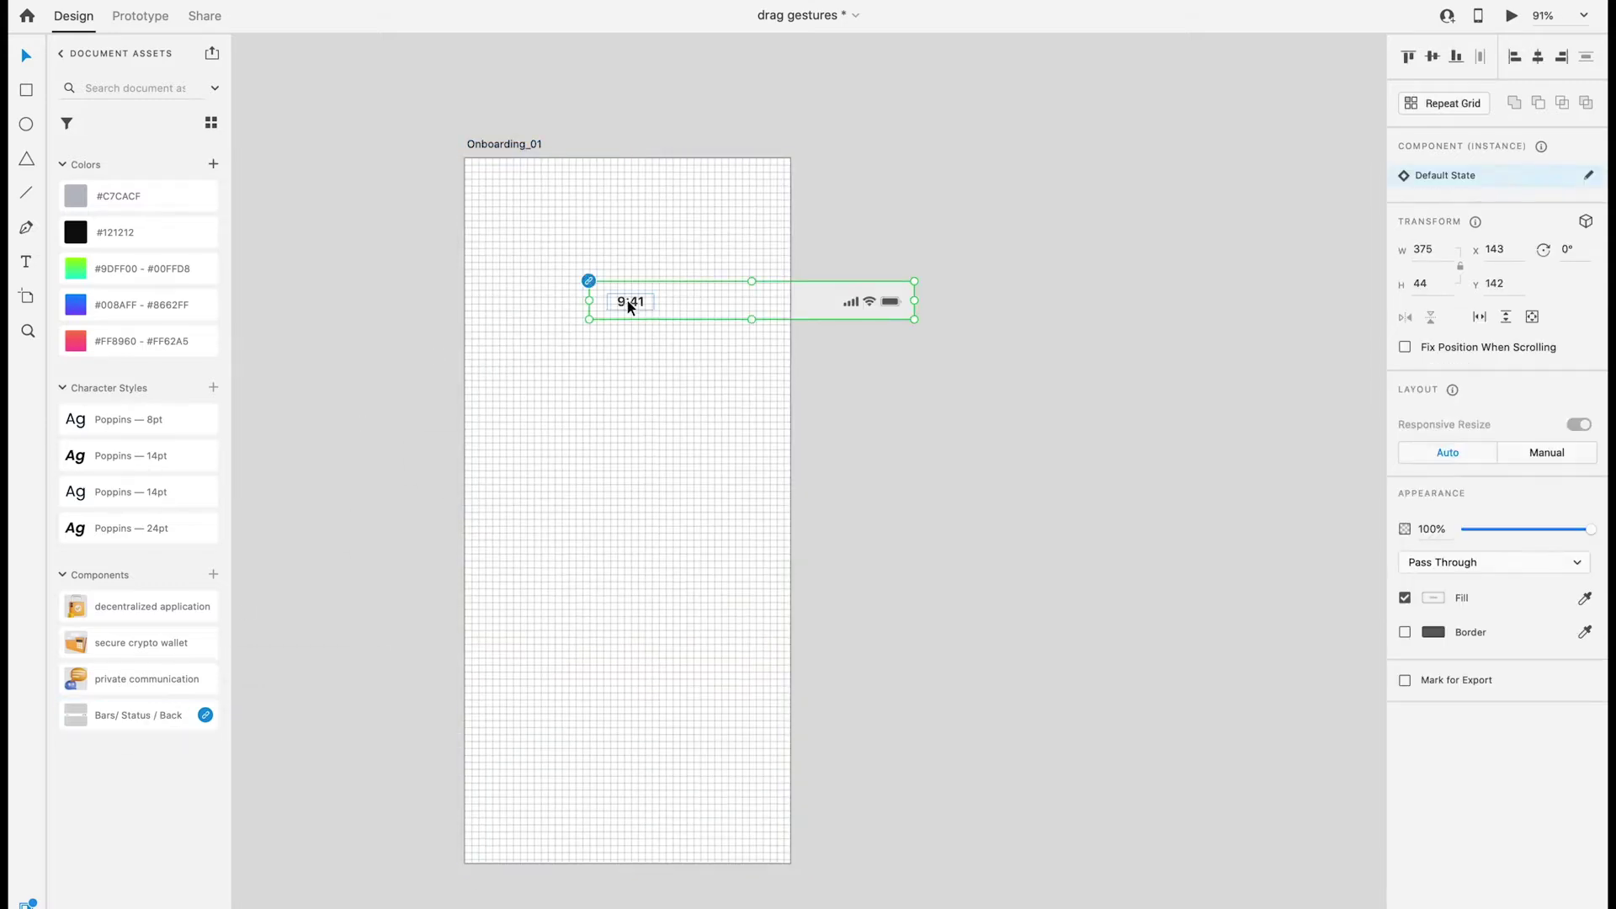
{"action": "left_click_drag", "start_coordinate": [486, 172], "coordinate": [505, 181]}
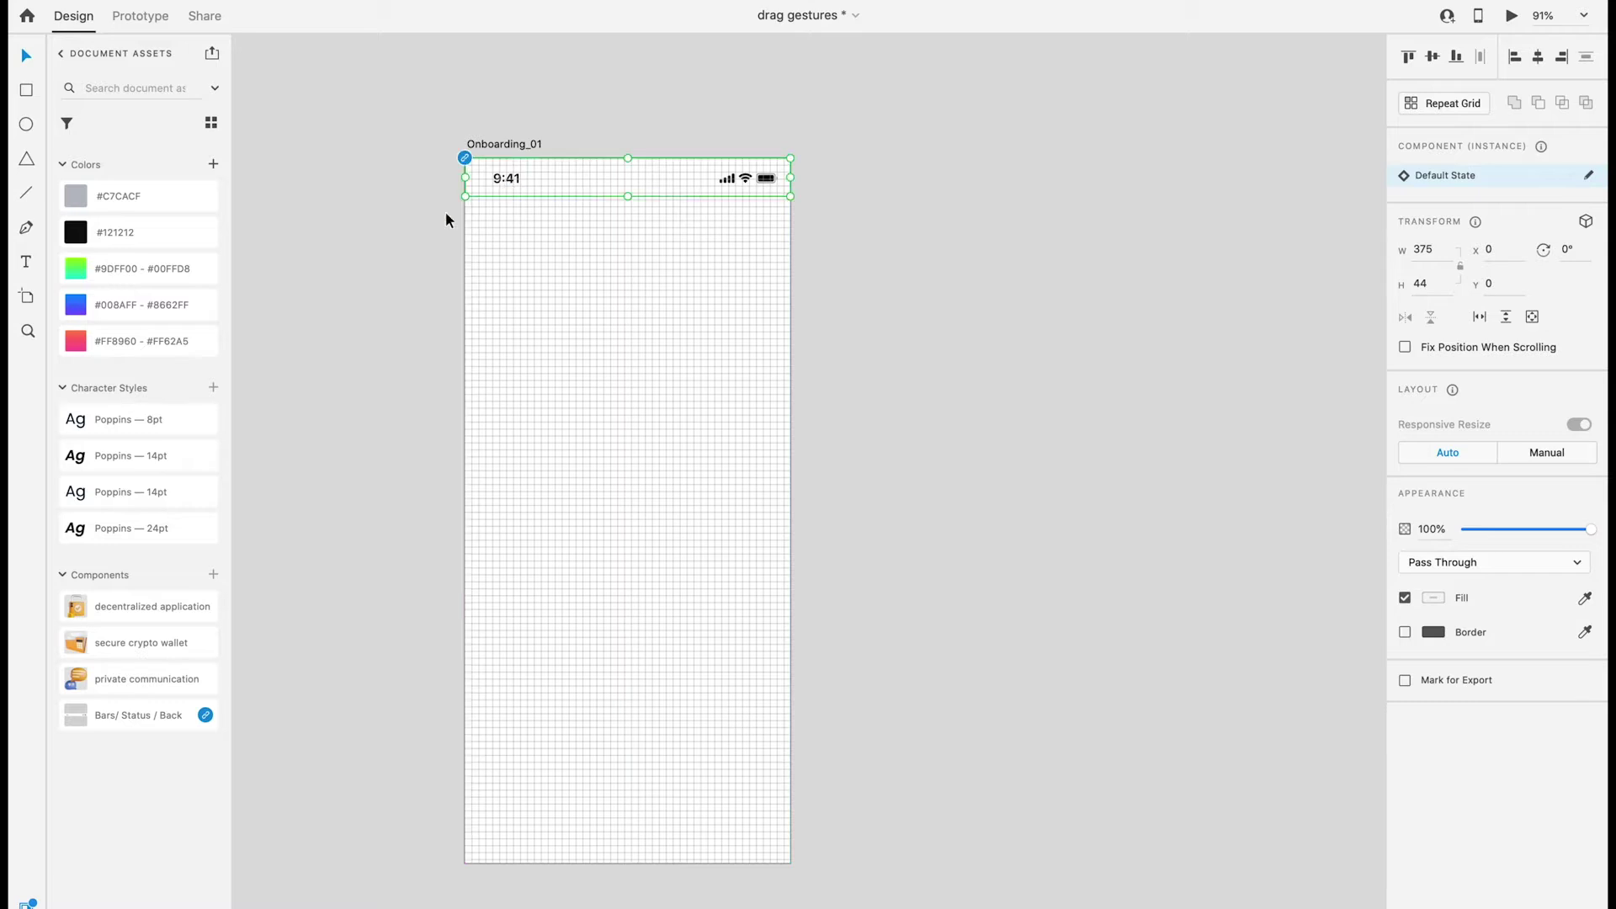
{"action": "left_click", "coordinate": [445, 210]}
Step: Draw a circle near the top of the artboard and size it to 280×280
{"action": "left_click_drag", "start_coordinate": [545, 342], "coordinate": [732, 584]}
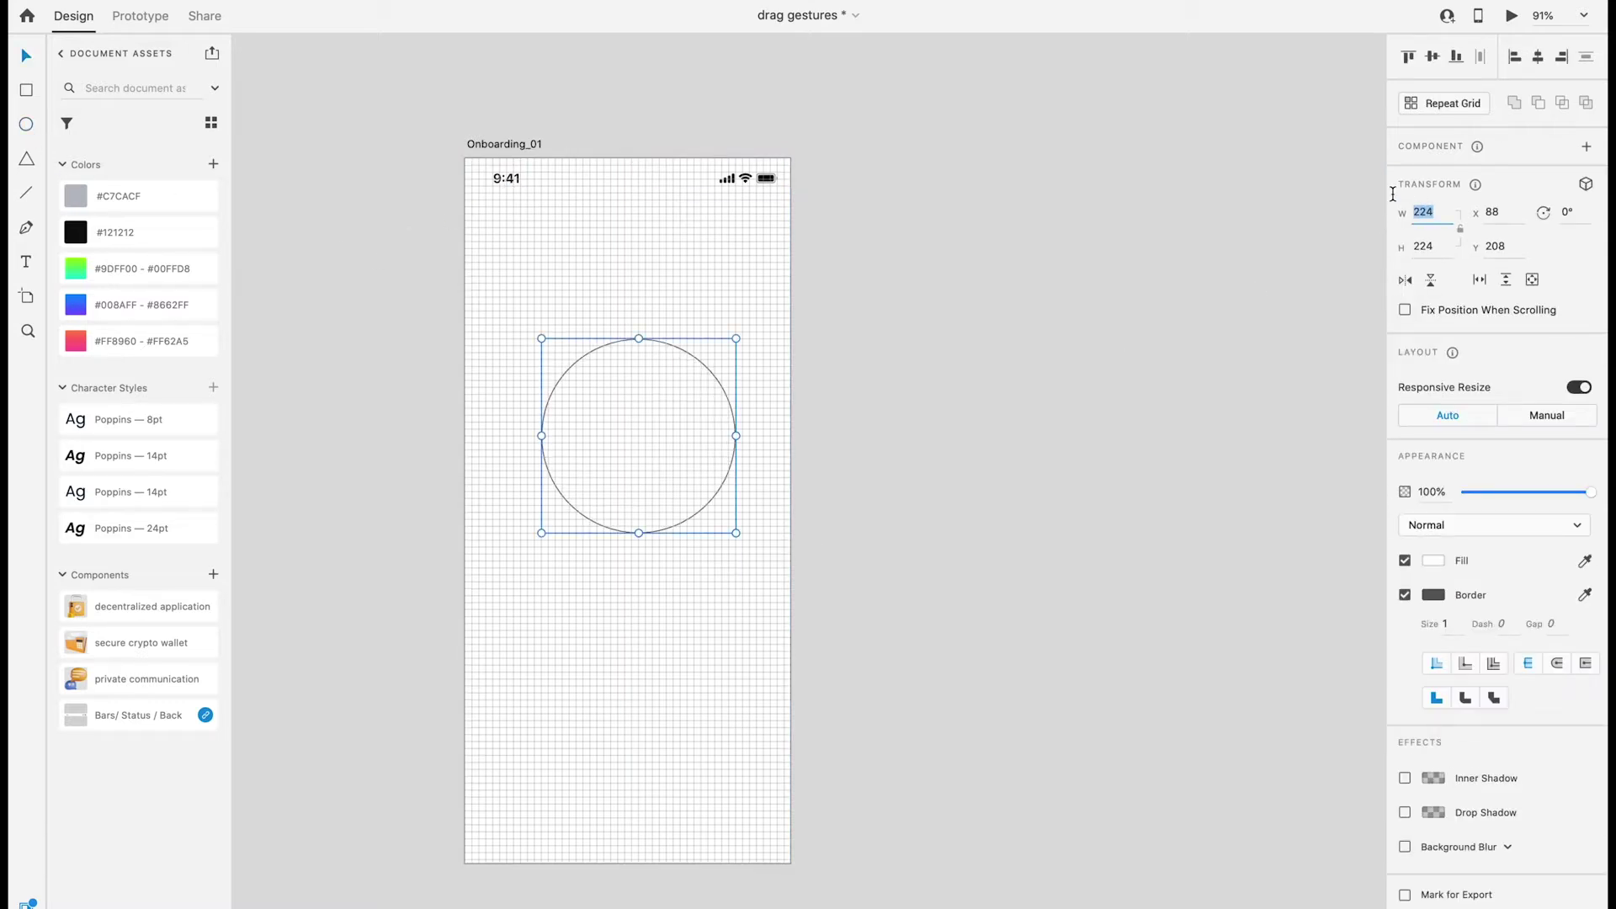
{"action": "type", "text": "300"}
{"action": "key", "text": "Return"}
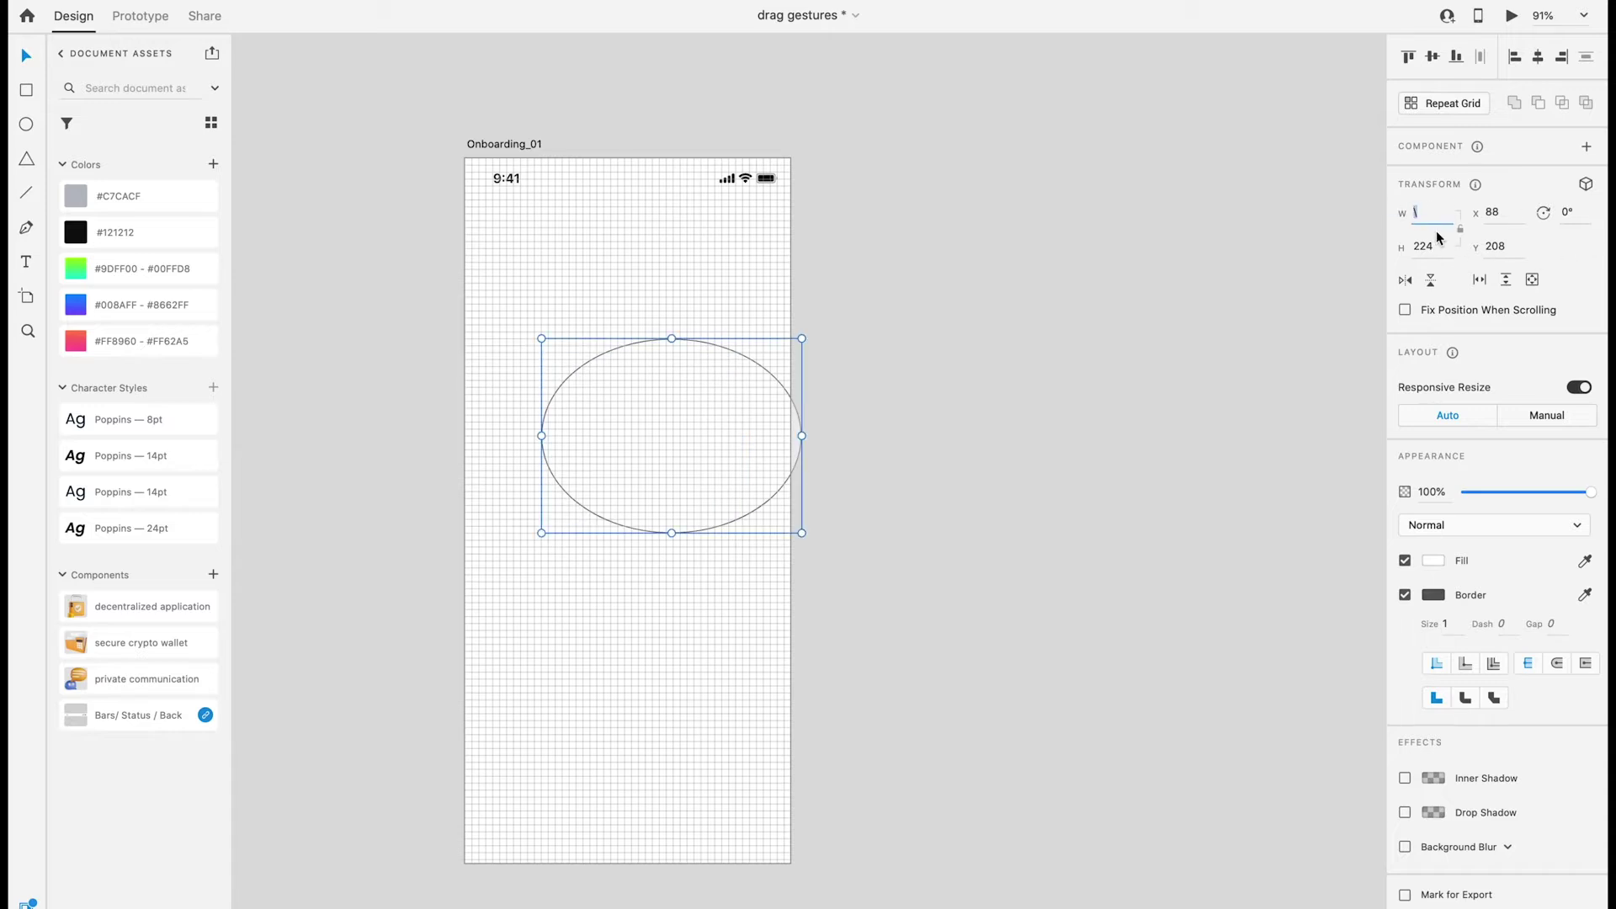
{"action": "key", "text": "Tab"}
{"action": "type", "text": "00"}
{"action": "key", "text": "Return"}
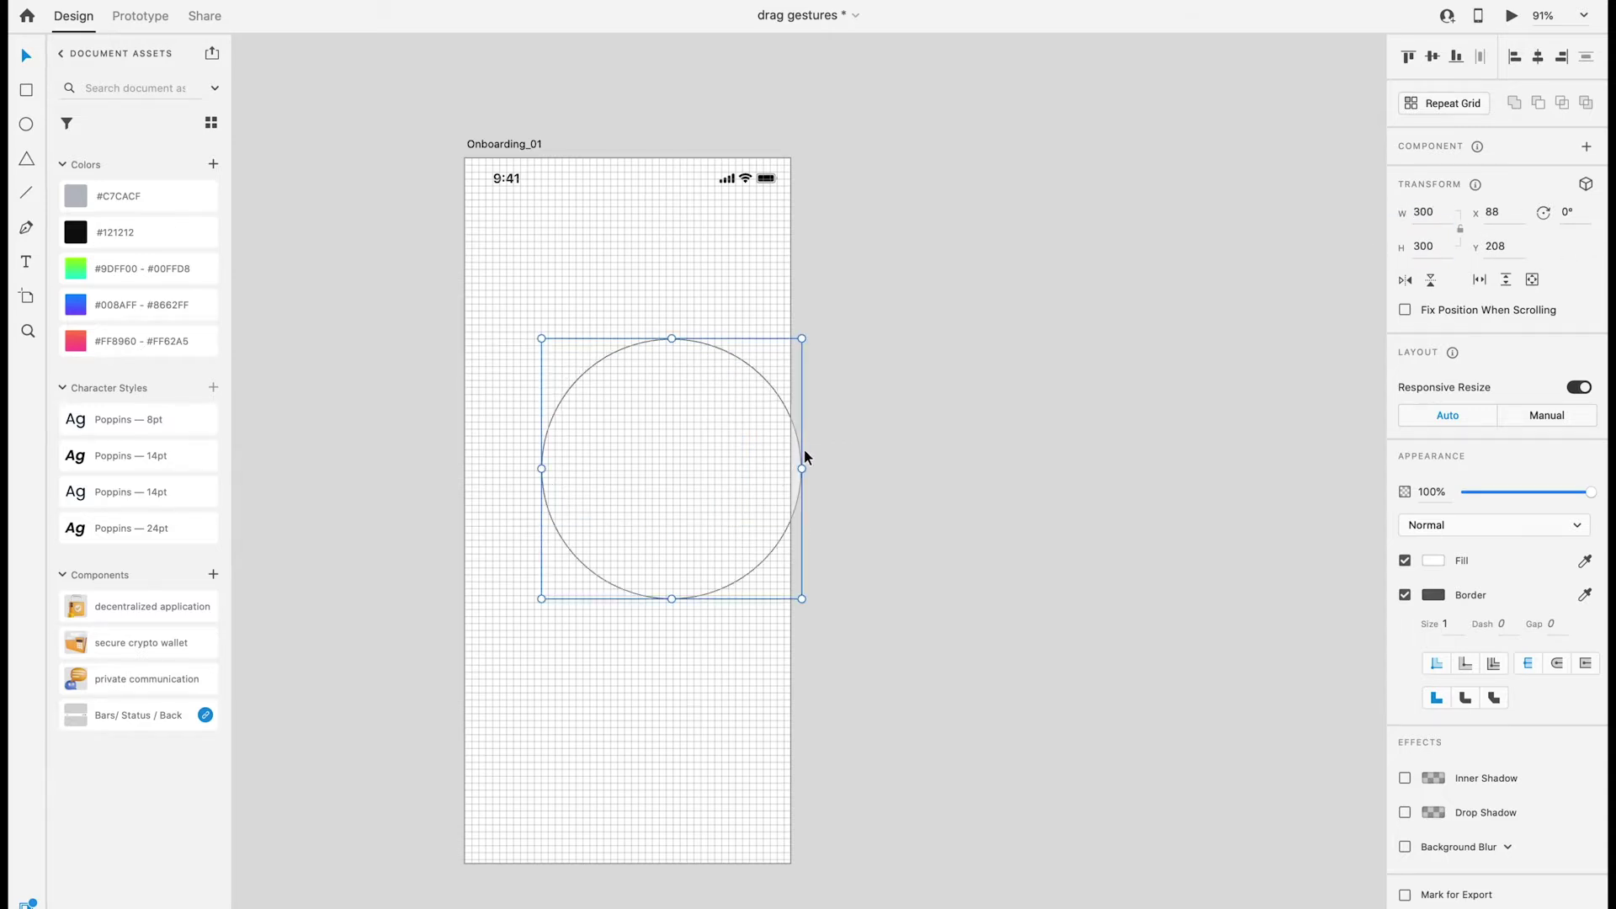
{"action": "left_click_drag", "start_coordinate": [805, 450], "coordinate": [757, 393]}
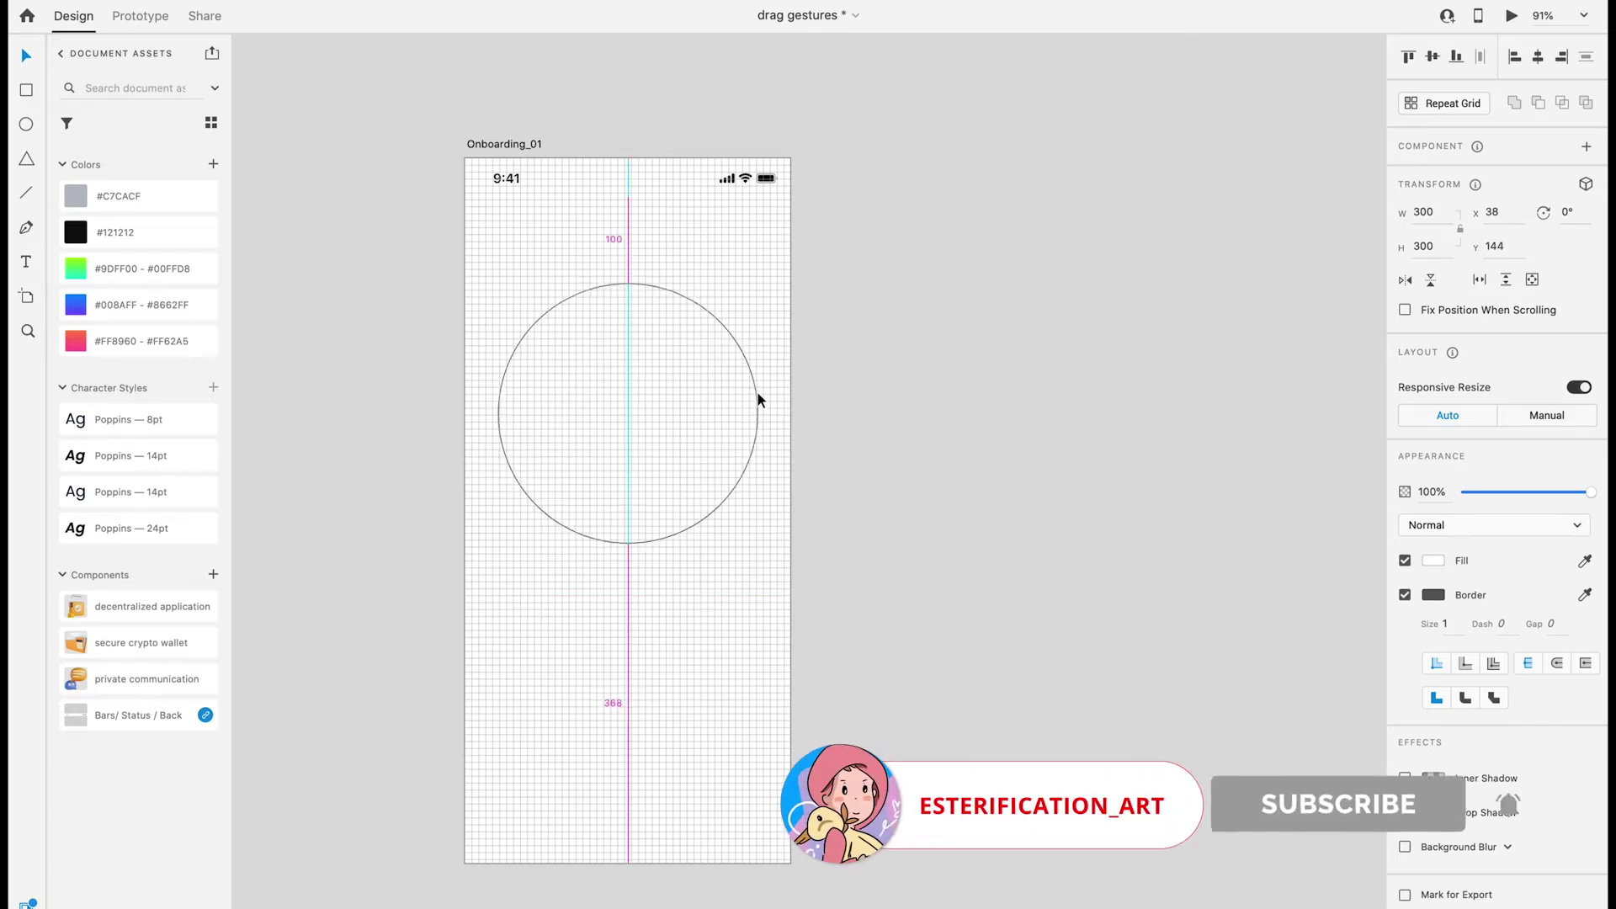
{"action": "left_click", "coordinate": [1424, 213]}
{"action": "type", "text": "280"}
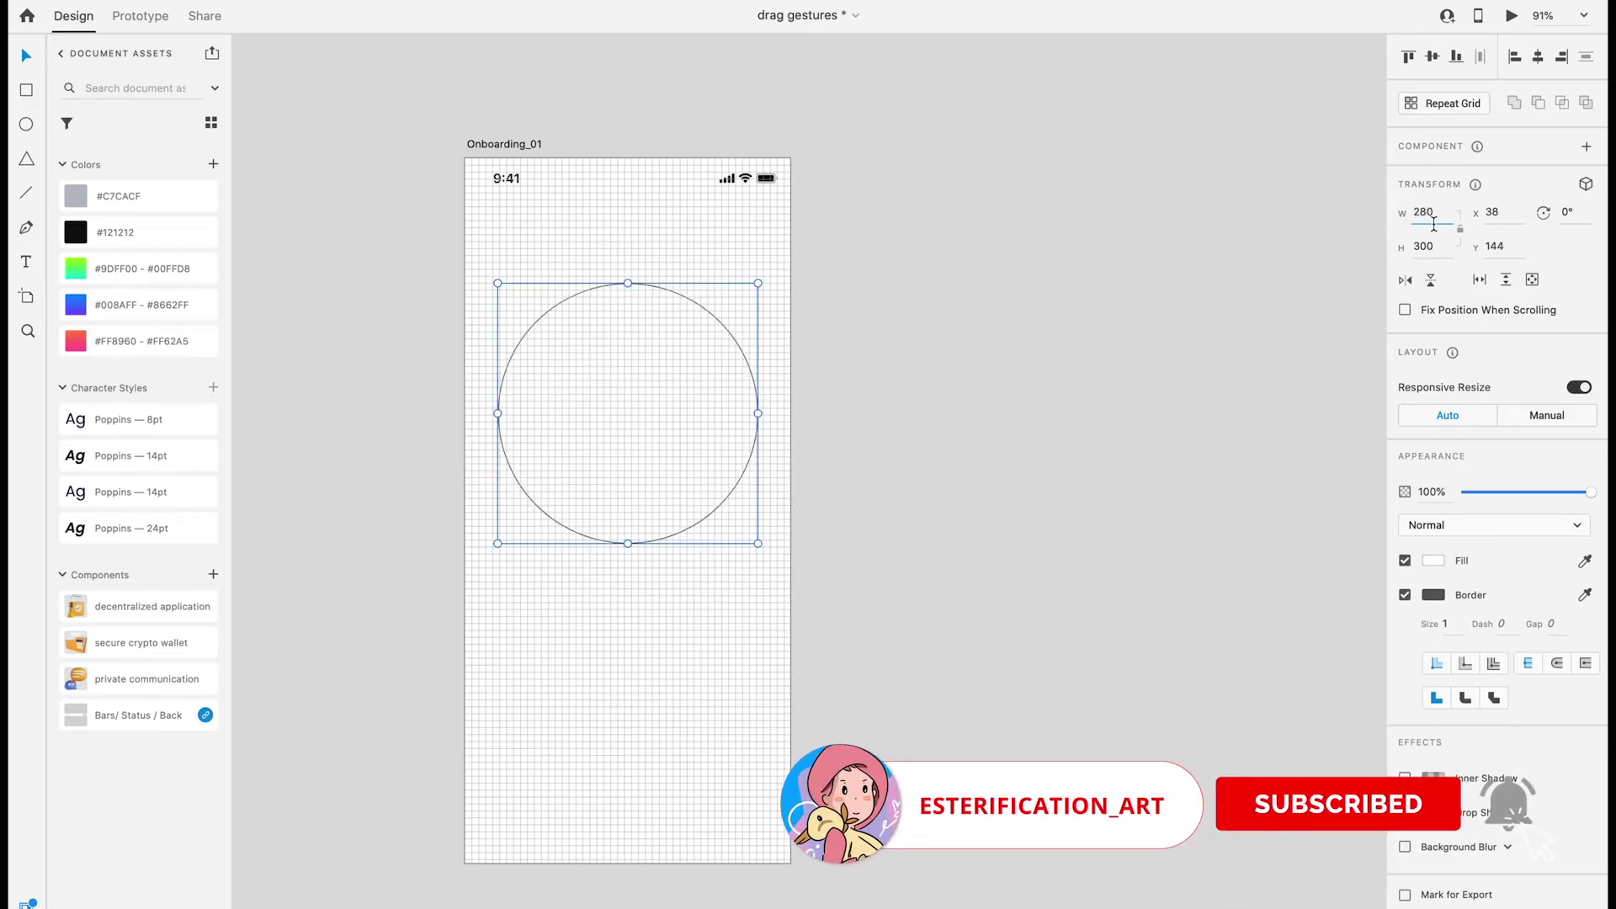
{"action": "key", "text": "Tab"}
{"action": "type", "text": "280"}
{"action": "key", "text": "Return"}
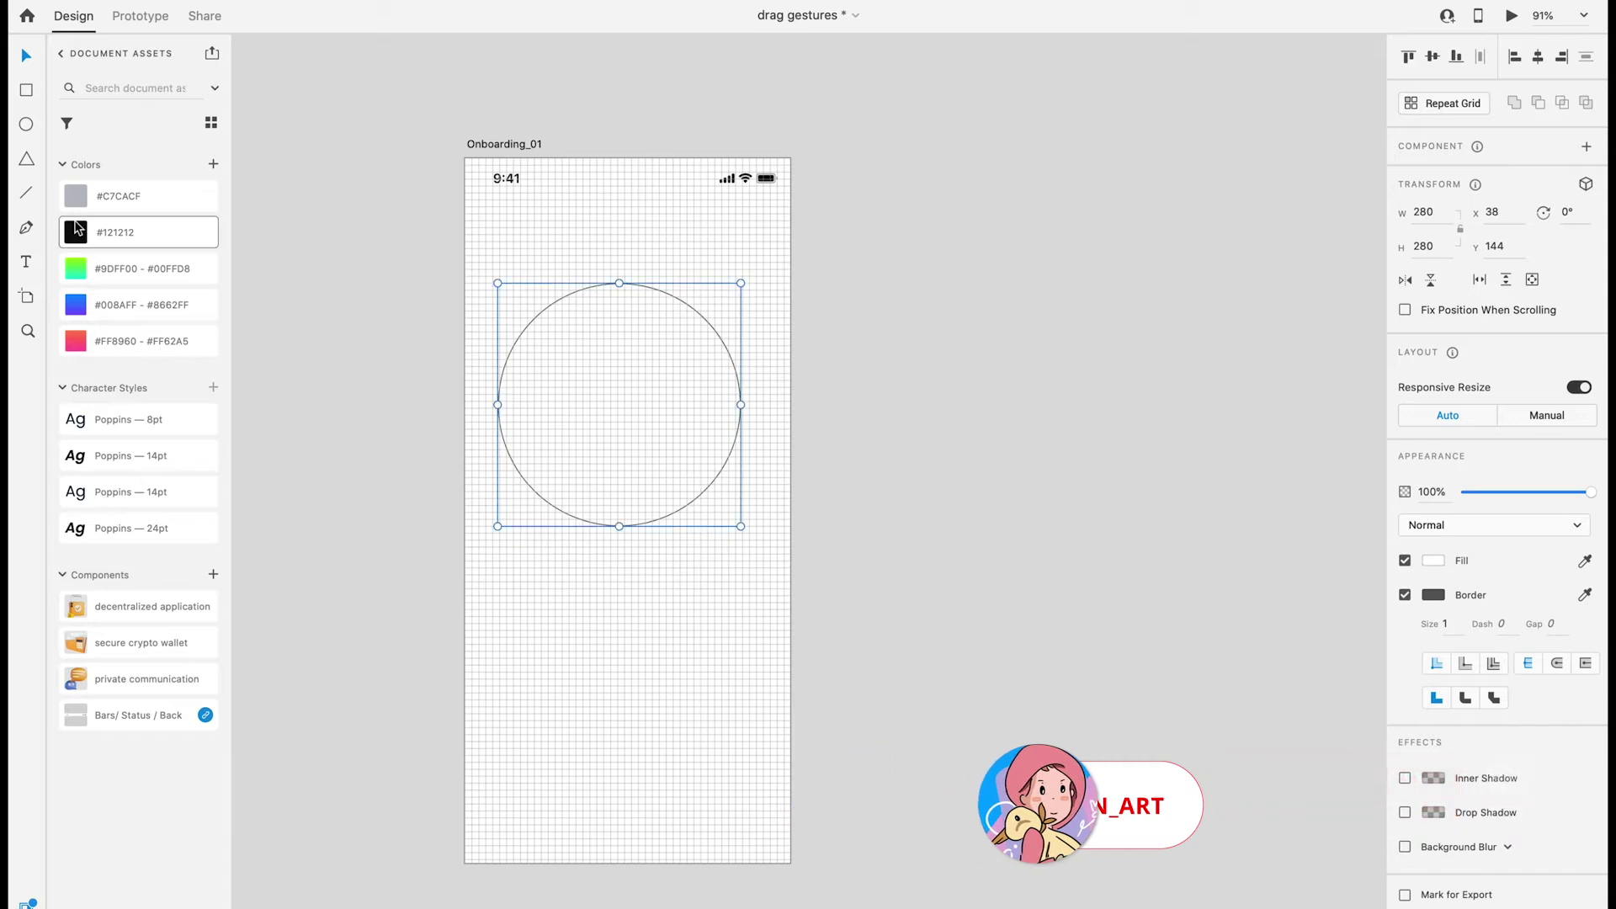
Step: Fill the circle with the orange-pink gradient, no border, 10% opacity, centred; hide the grid
{"action": "left_click", "coordinate": [183, 348]}
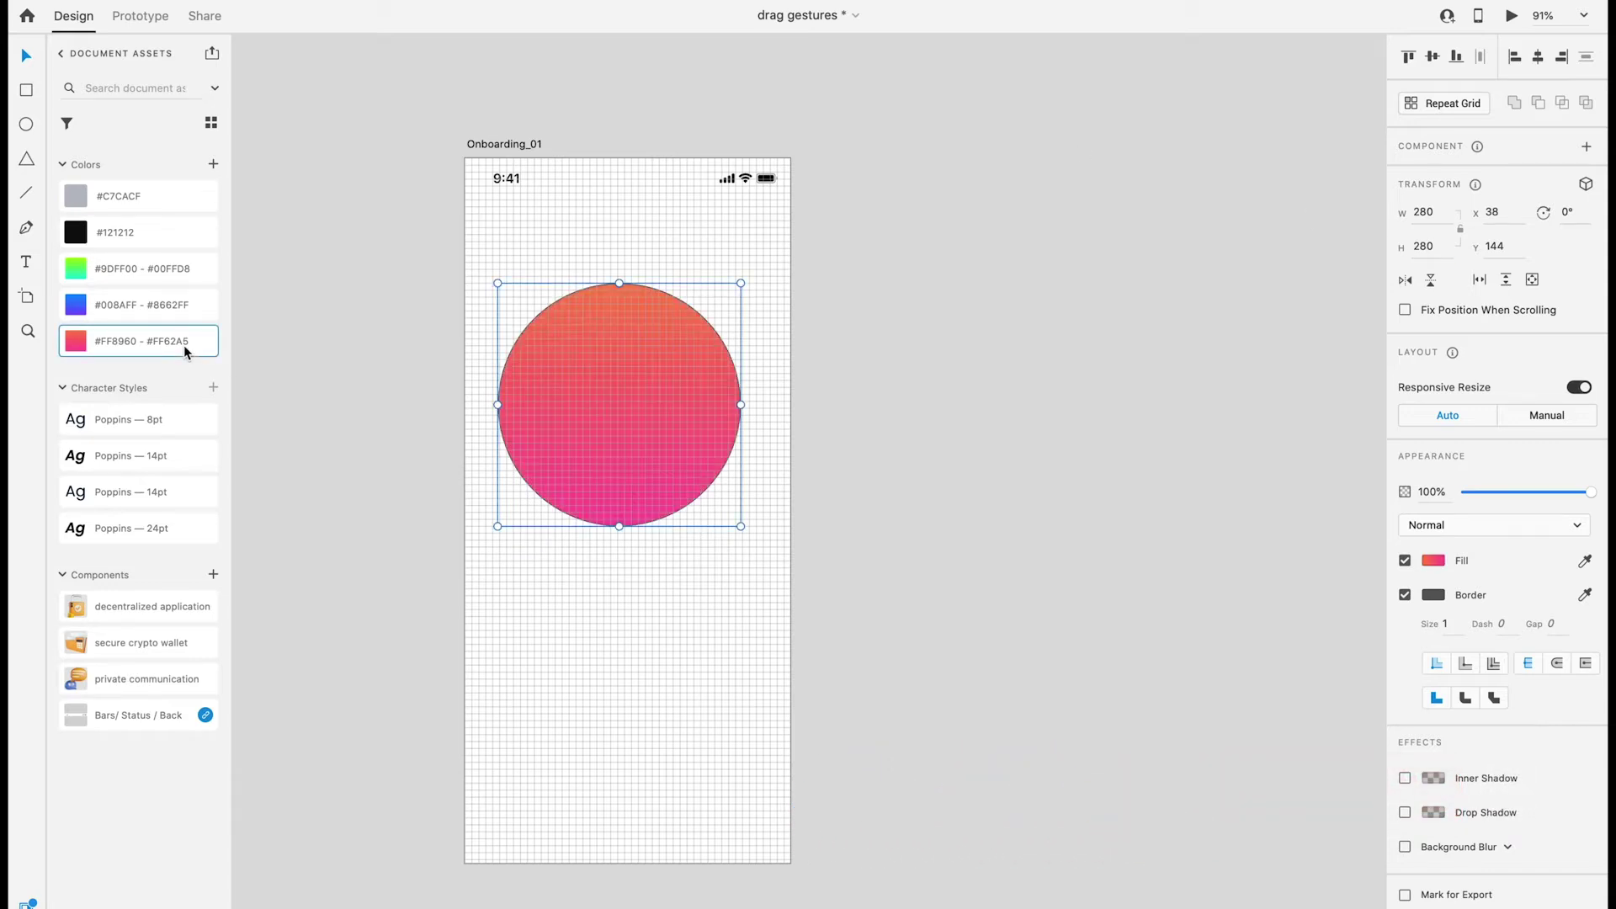
{"action": "left_click", "coordinate": [1407, 600]}
{"action": "scroll", "coordinate": [508, 603], "scroll_direction": "up", "scroll_amount": 3}
{"action": "left_click_drag", "start_coordinate": [680, 404], "coordinate": [691, 404]}
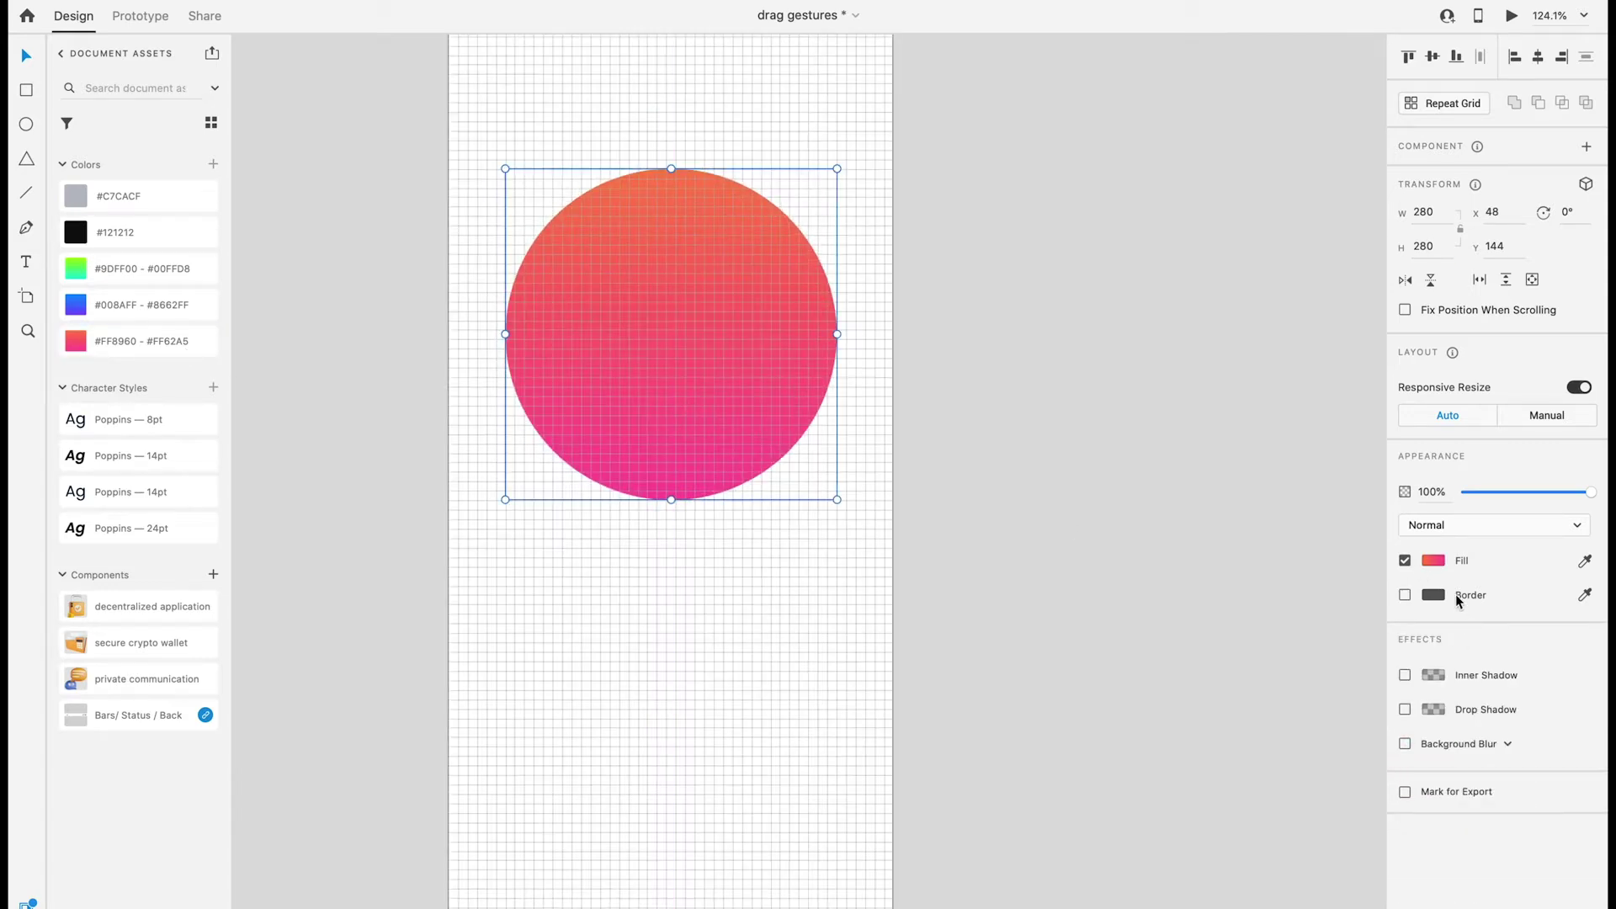
{"action": "left_click", "coordinate": [1428, 491]}
{"action": "type", "text": "0"}
{"action": "key", "text": "Return"}
{"action": "left_click", "coordinate": [990, 421]}
{"action": "key", "text": "ctrl+0"}
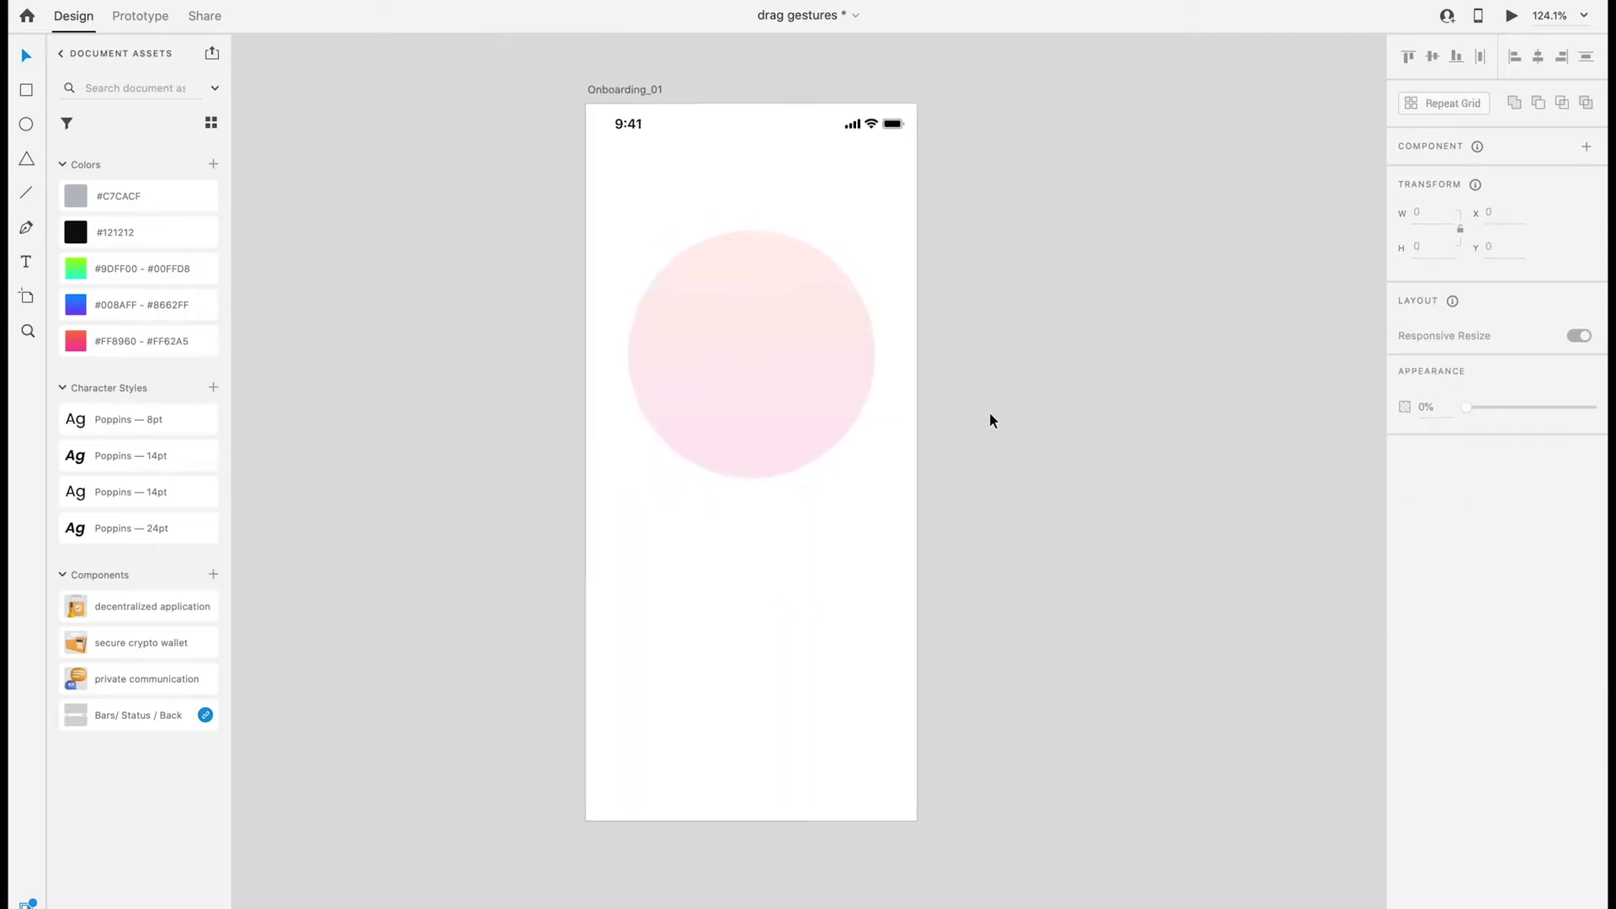
{"action": "key", "text": "t"}
{"action": "left_click", "coordinate": [796, 676]}
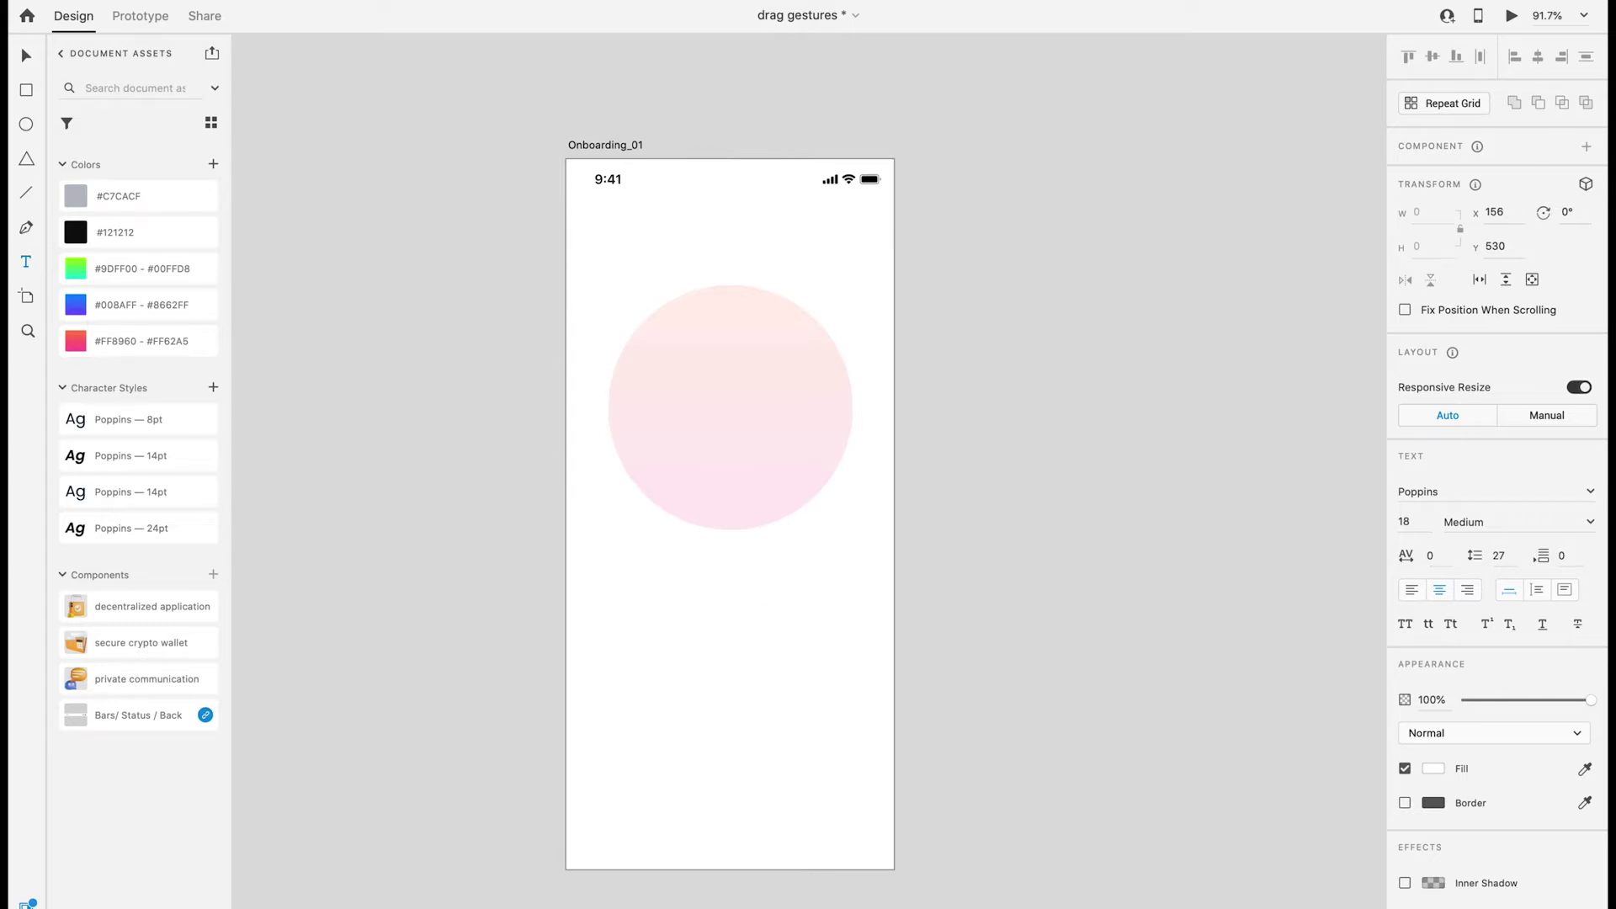
Step: Create a 'Private communication' heading with the 24pt Poppins style beside the artboard
{"action": "left_click", "coordinate": [1004, 582]}
{"action": "type", "text": "Private"}
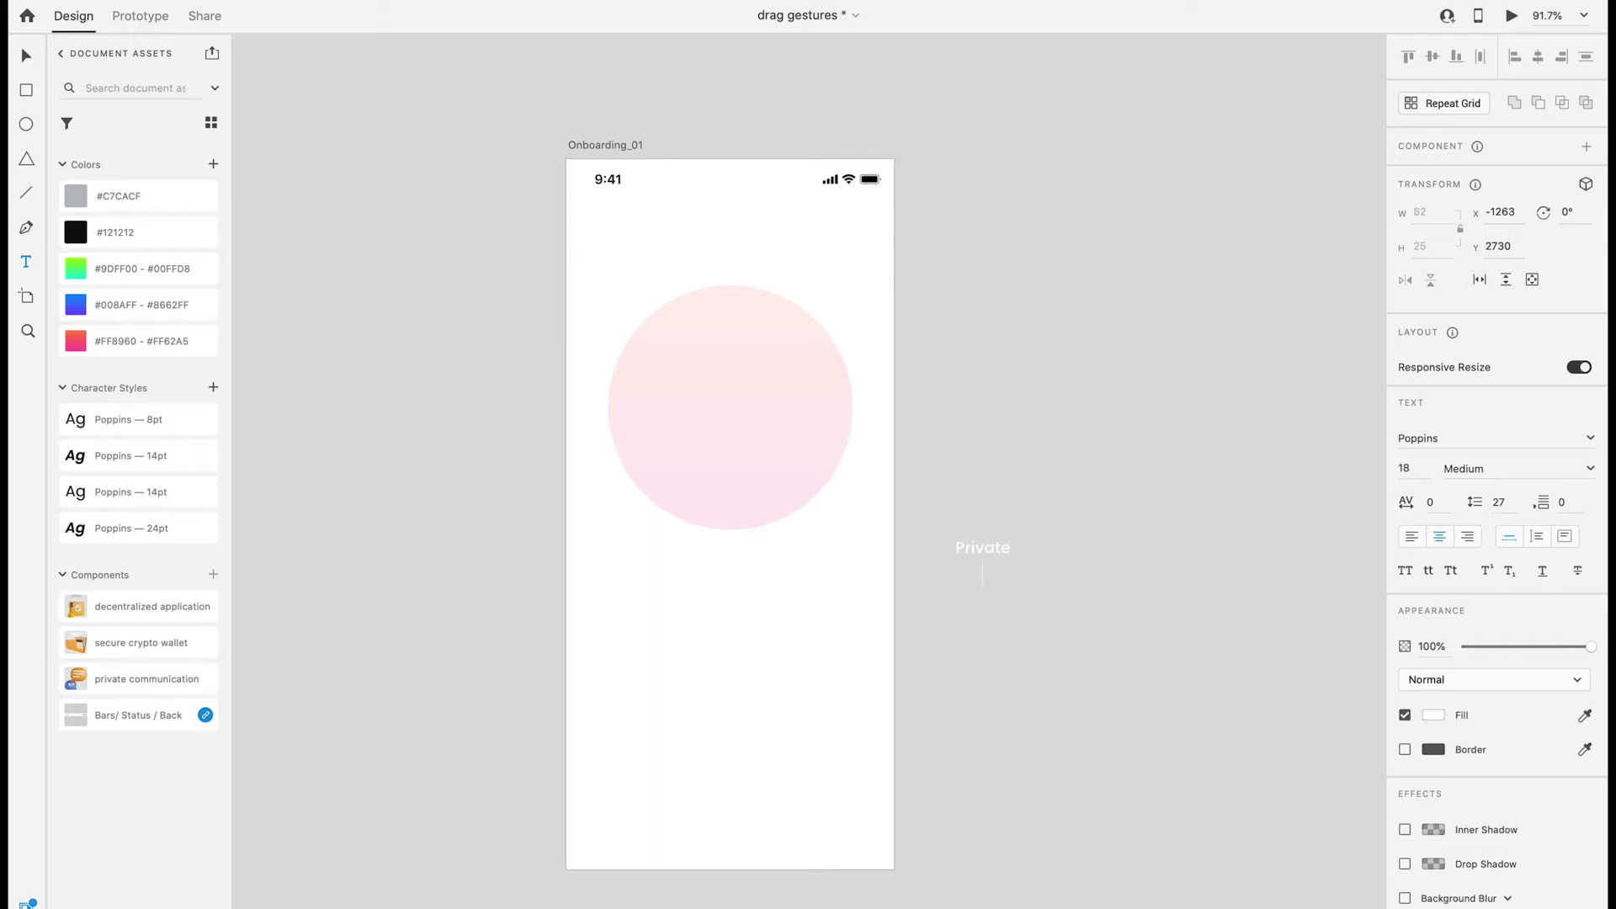
{"action": "type", "text": "communication"}
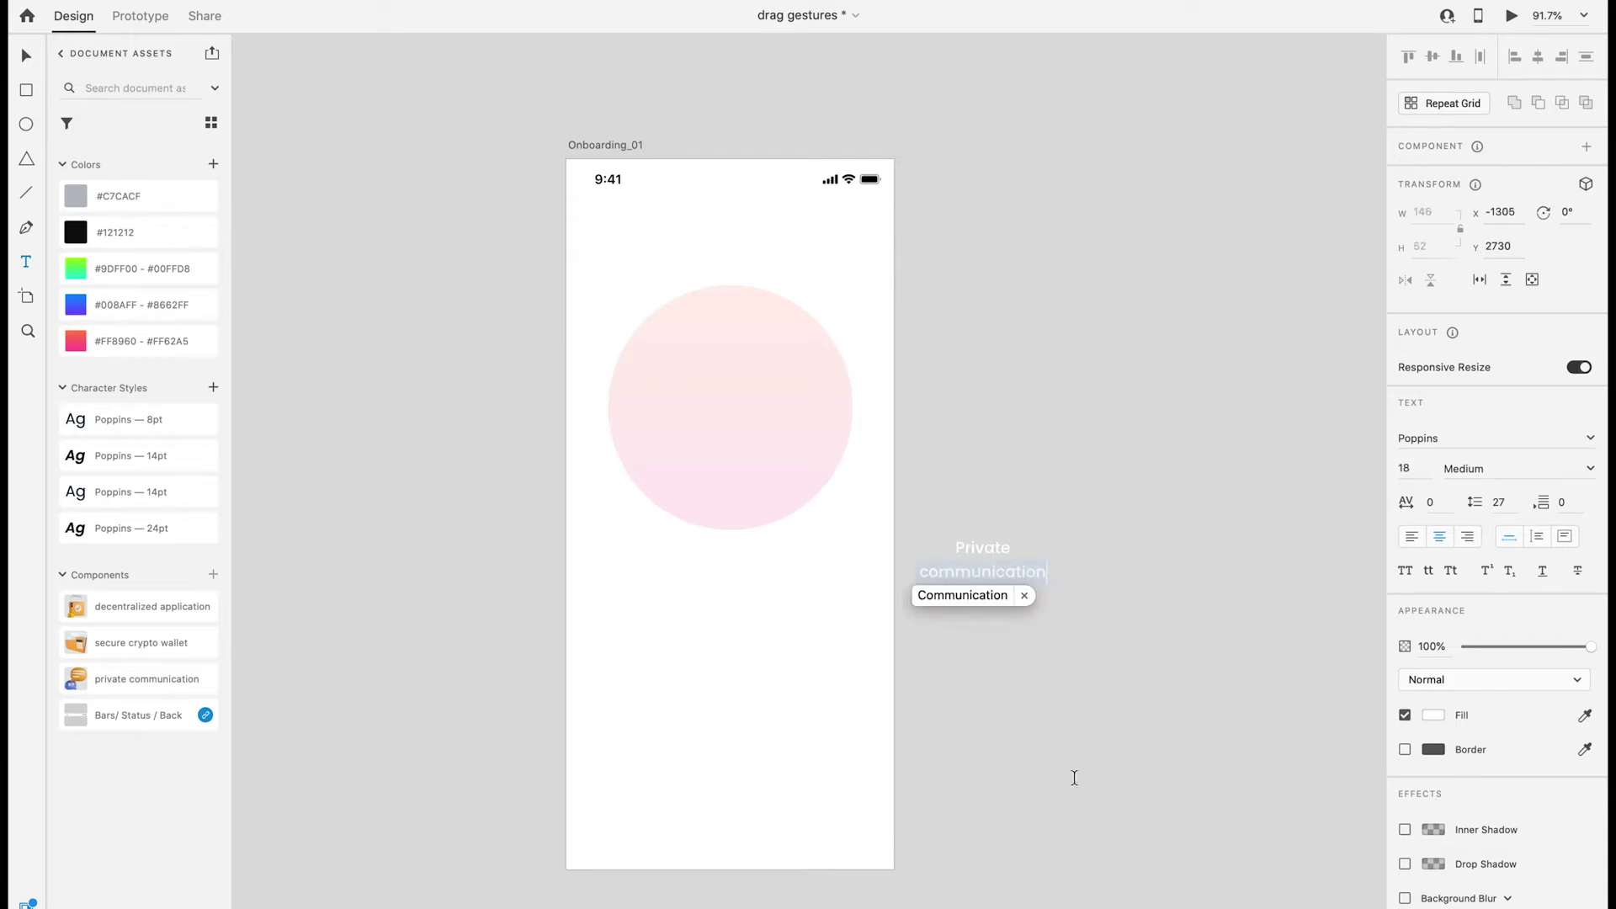
{"action": "left_click", "coordinate": [964, 597]}
{"action": "left_click", "coordinate": [928, 574]}
{"action": "key", "text": "BackSpace"}
{"action": "type", "text": "c"}
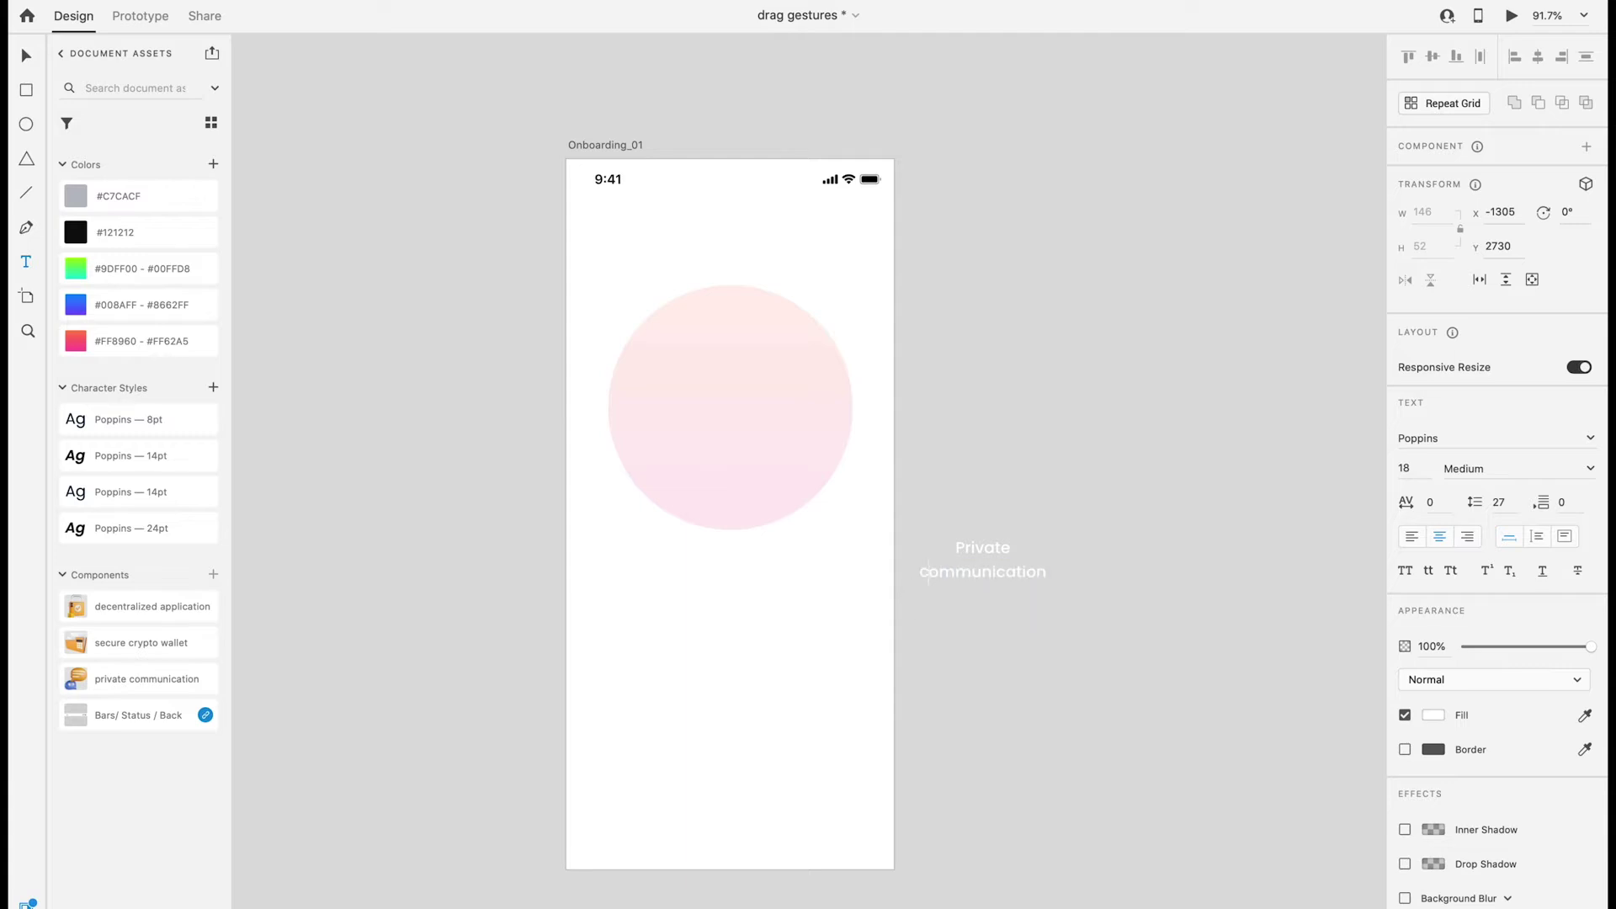
{"action": "left_click", "coordinate": [26, 56]}
{"action": "left_click", "coordinate": [159, 527]}
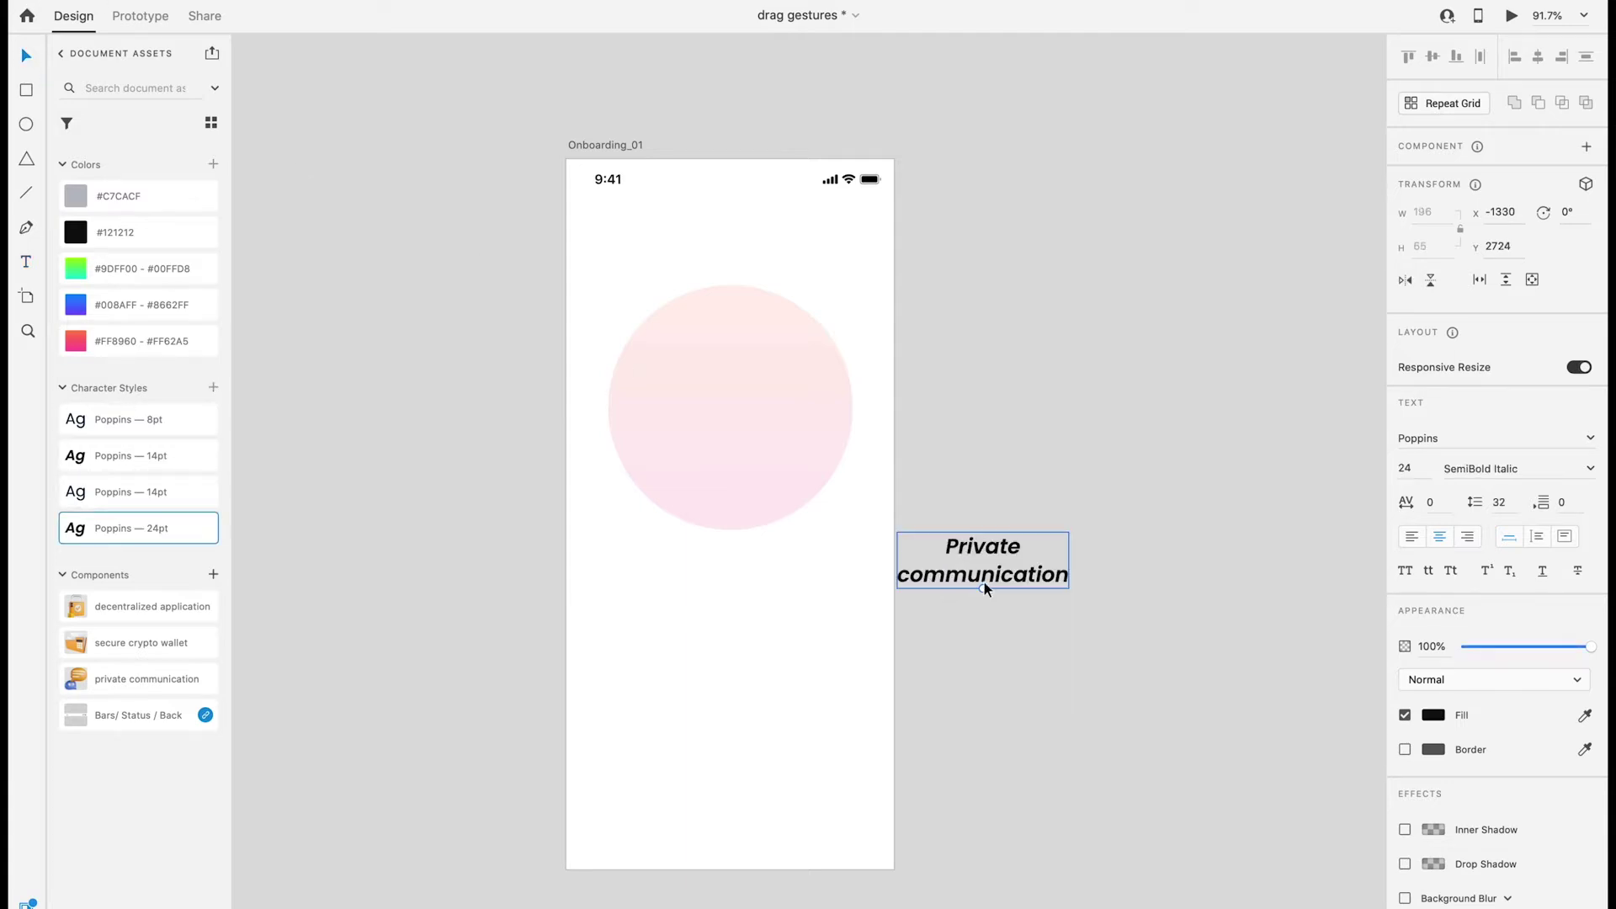
Step: Move the heading below the circle and place a copy directly beneath it
{"action": "left_click_drag", "start_coordinate": [984, 582], "coordinate": [759, 604]}
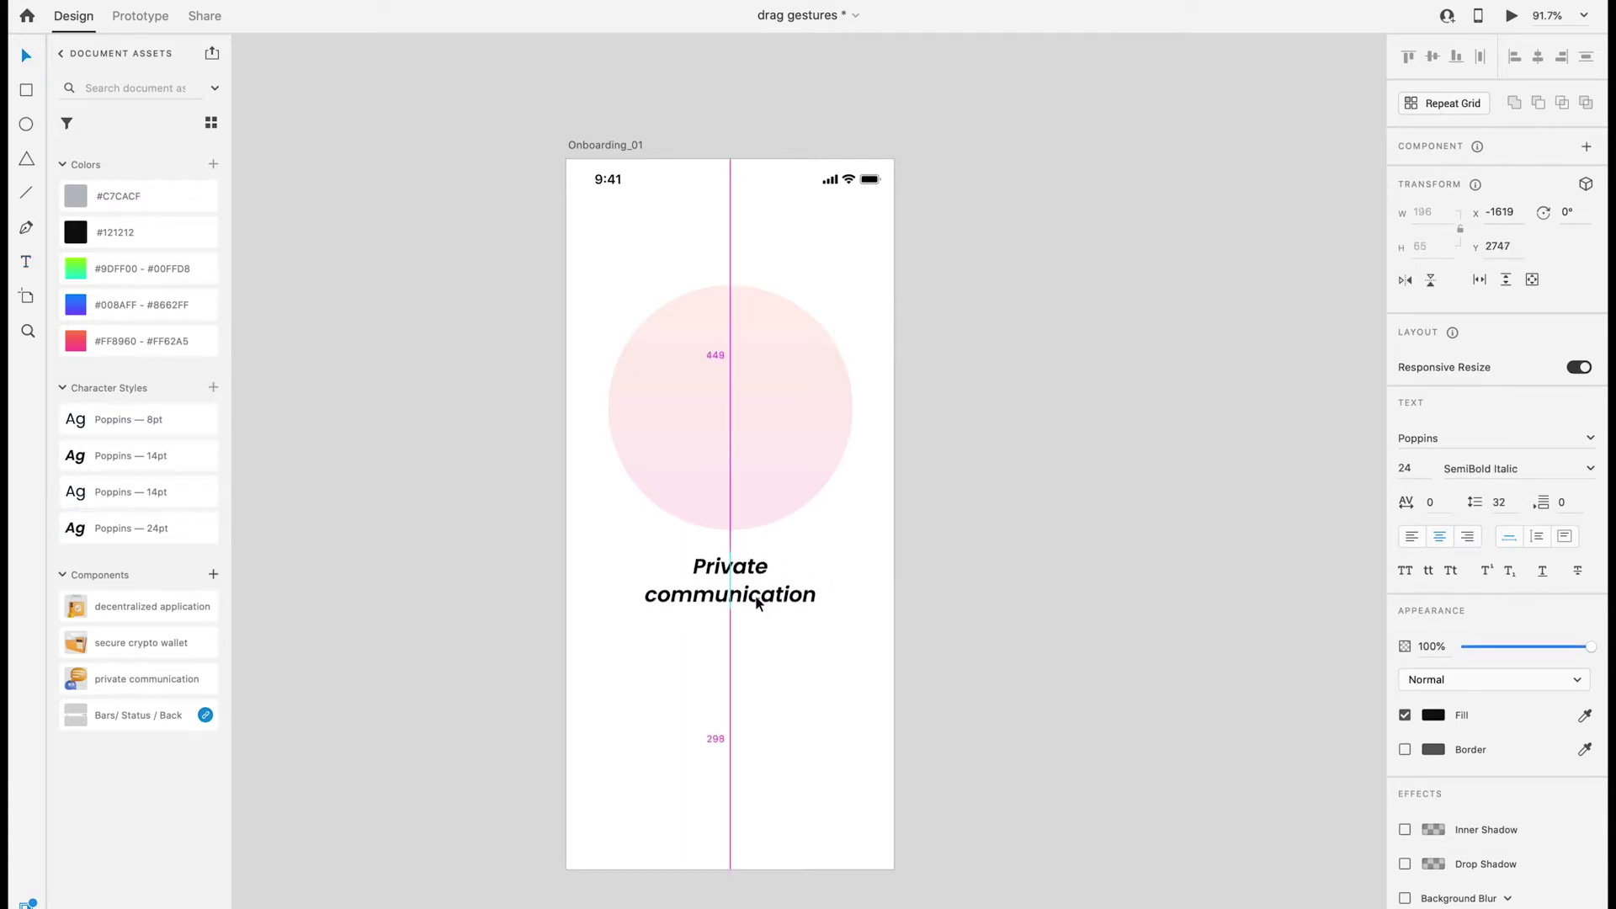
{"action": "left_click_drag", "start_coordinate": [757, 605], "coordinate": [754, 660]}
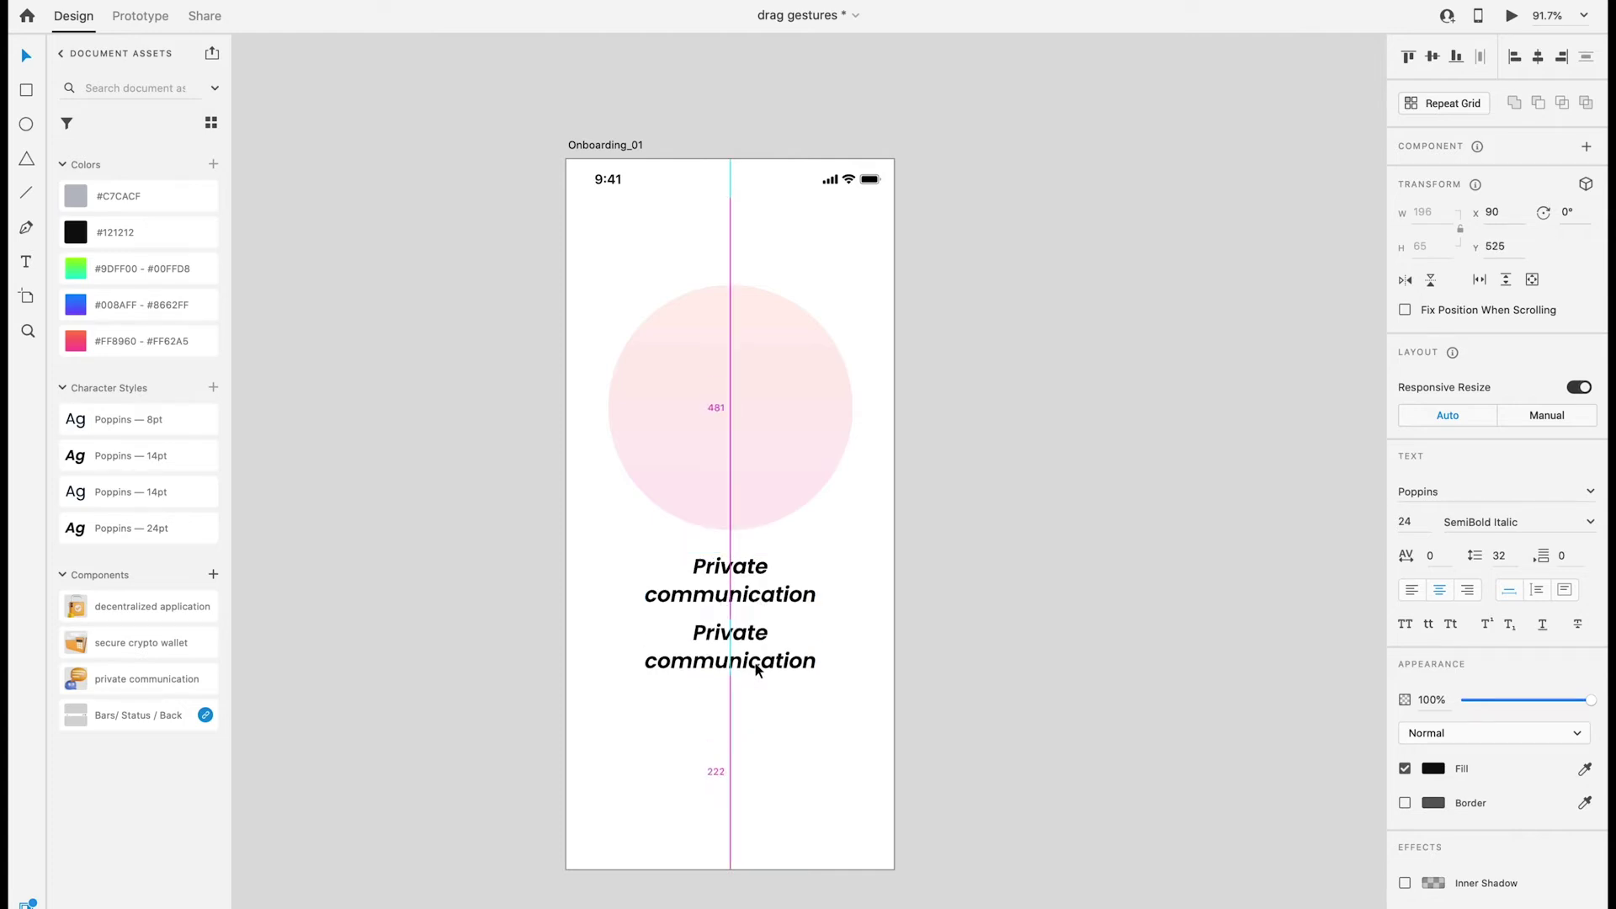
Step: Retype the copy as 'Ensure all your messages private and secure.' in Poppins 14pt style
{"action": "double_click", "coordinate": [755, 661]}
{"action": "type", "text": "E"}
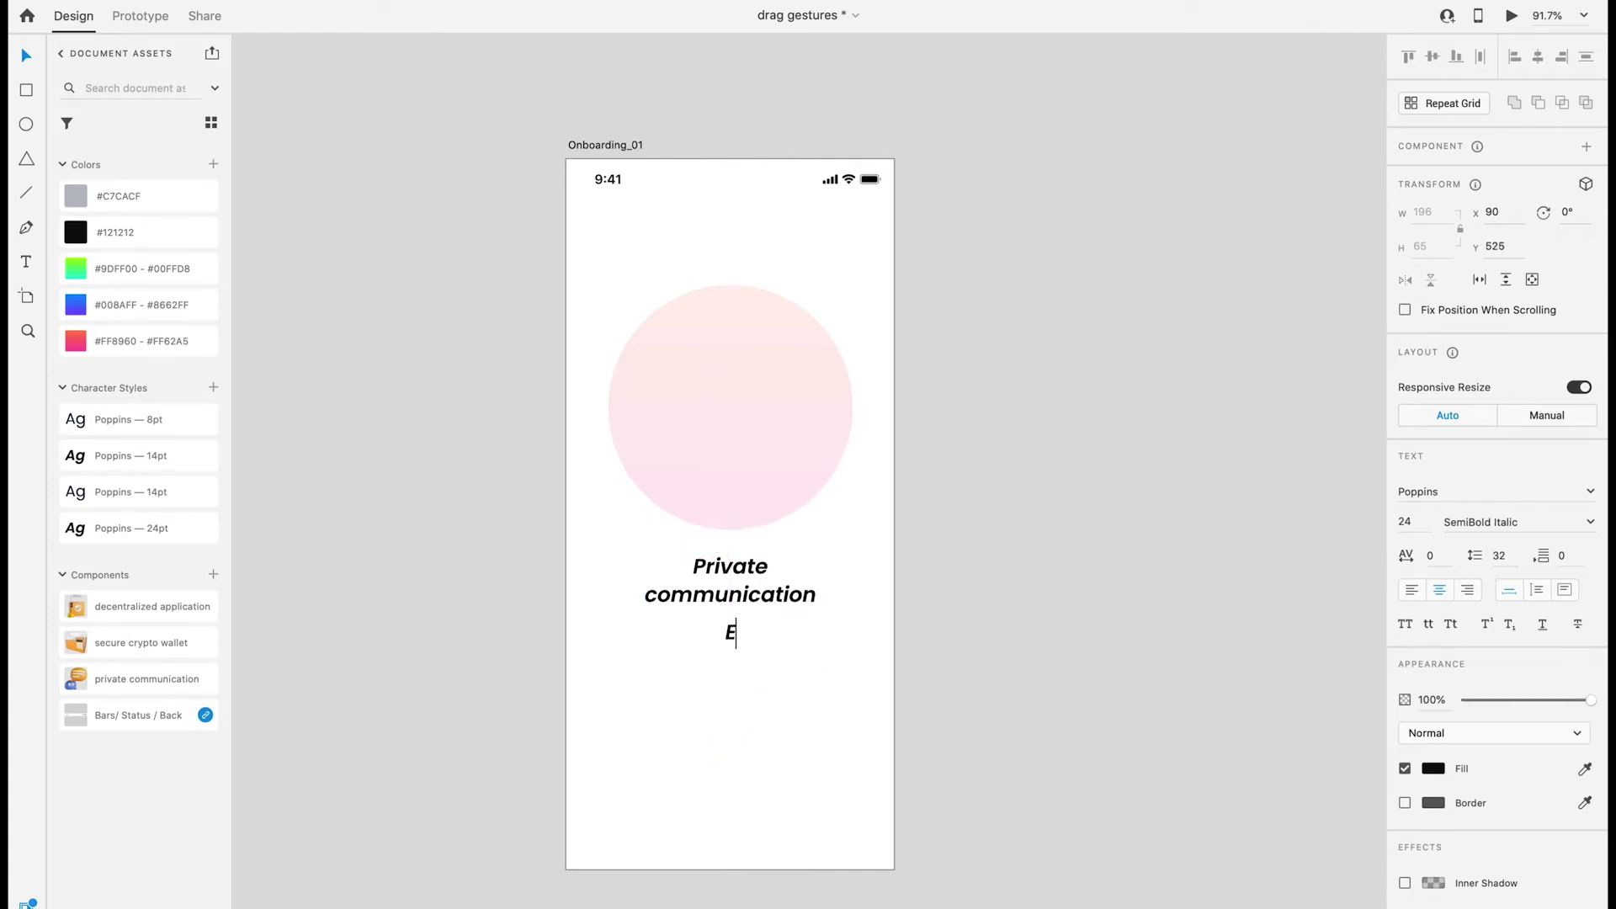
{"action": "type", "text": "nsure all y"}
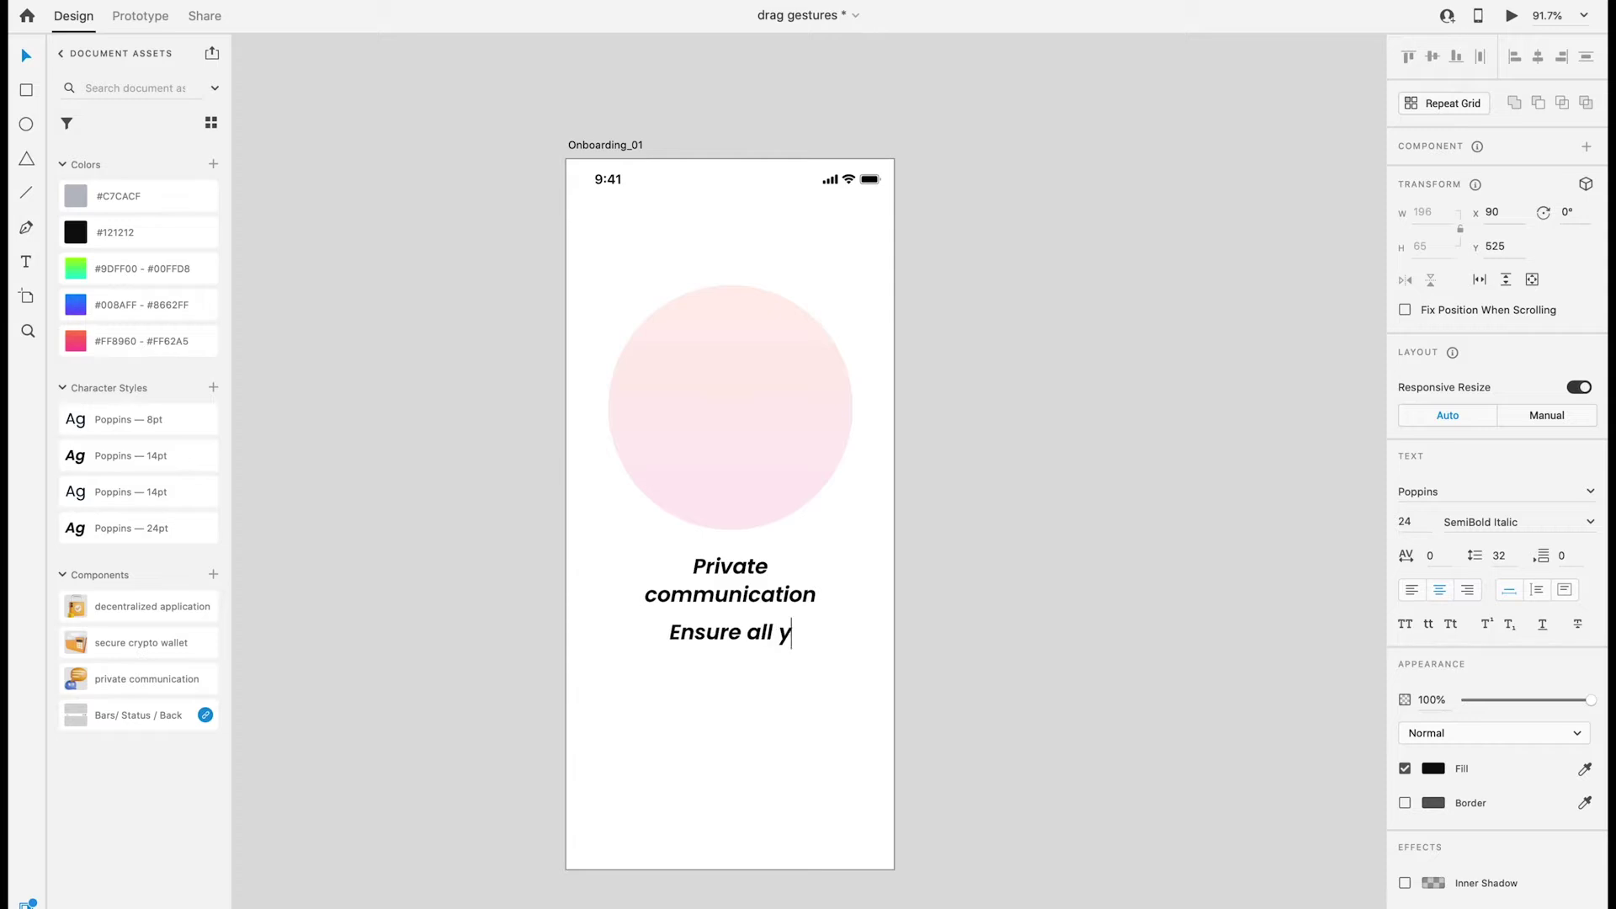
{"action": "type", "text": "our messag"}
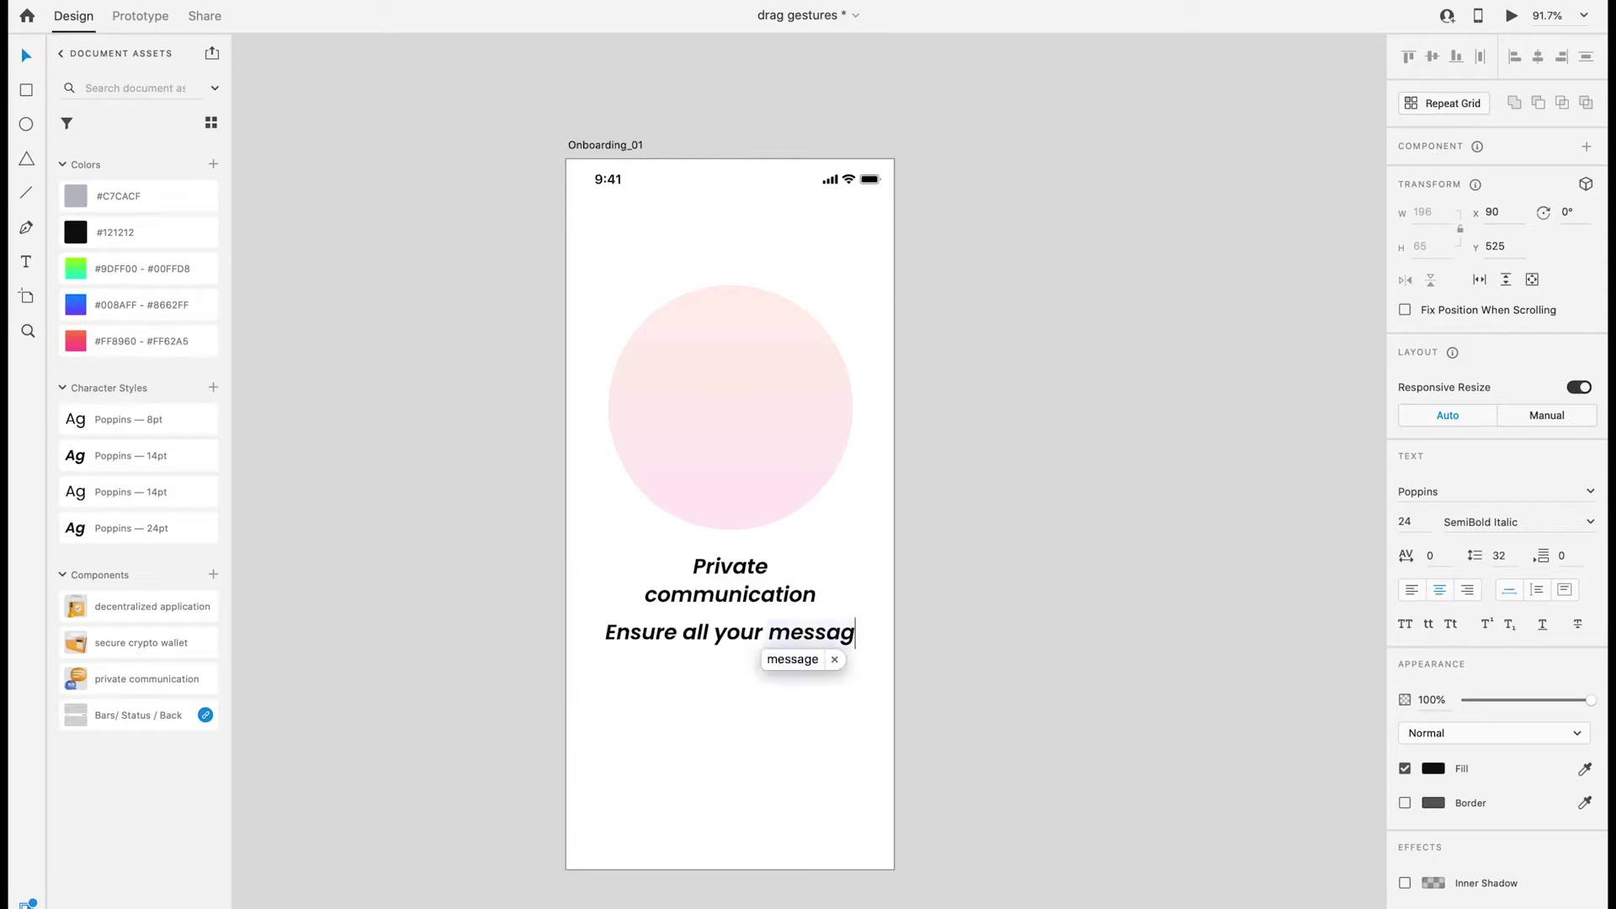
{"action": "type", "text": "es"}
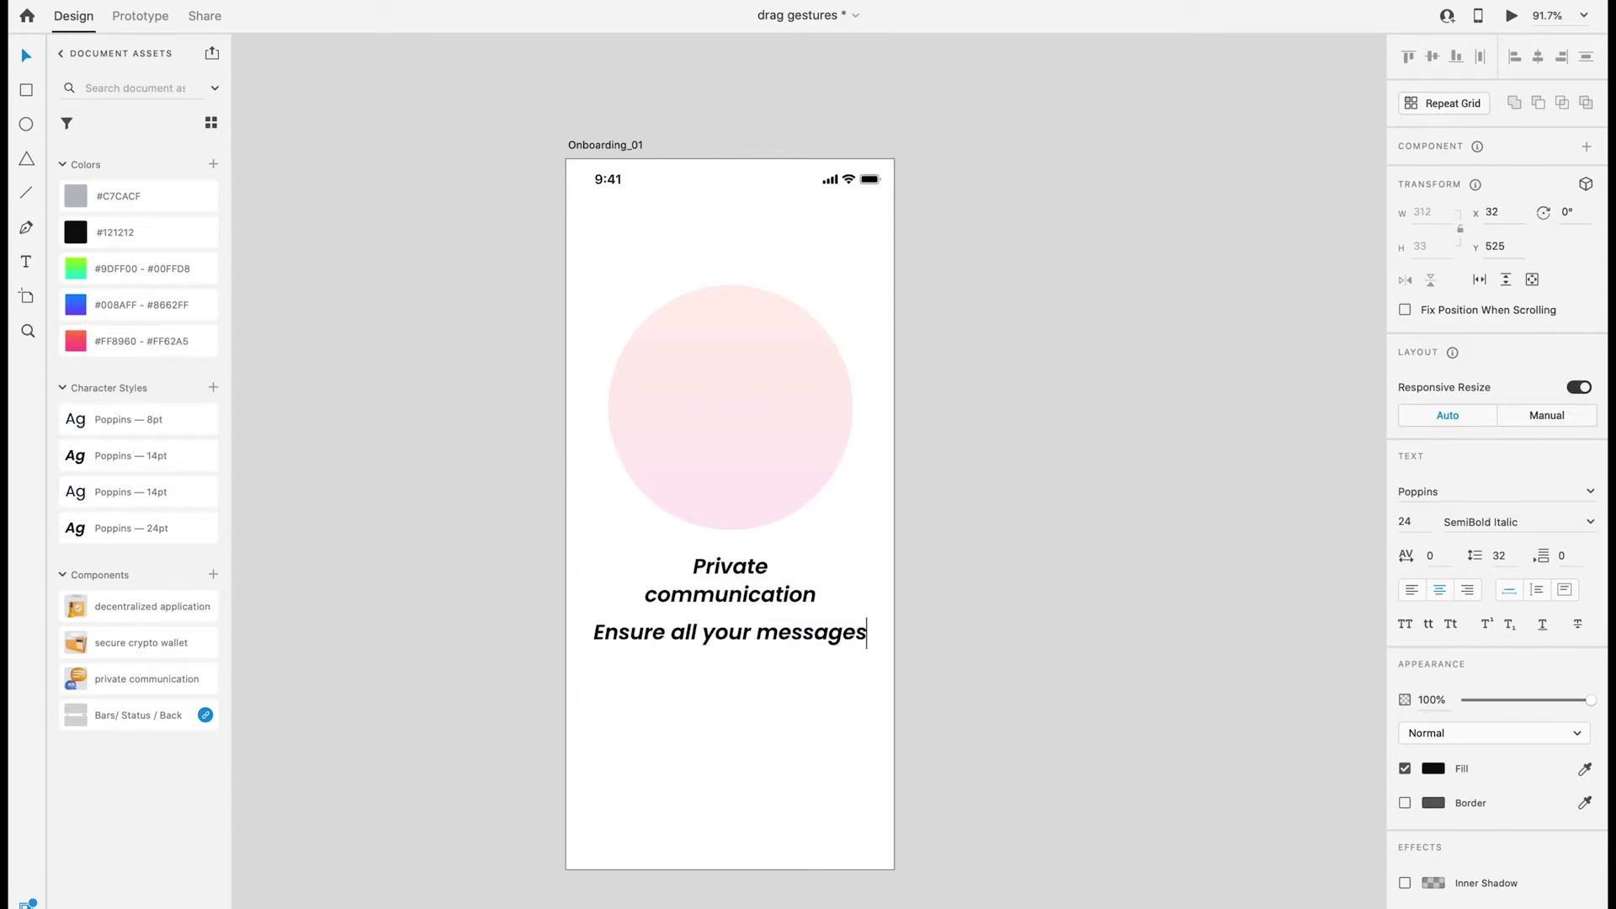
{"action": "key", "text": "Return"}
{"action": "type", "text": "Private"}
{"action": "type", "text": " and secure"}
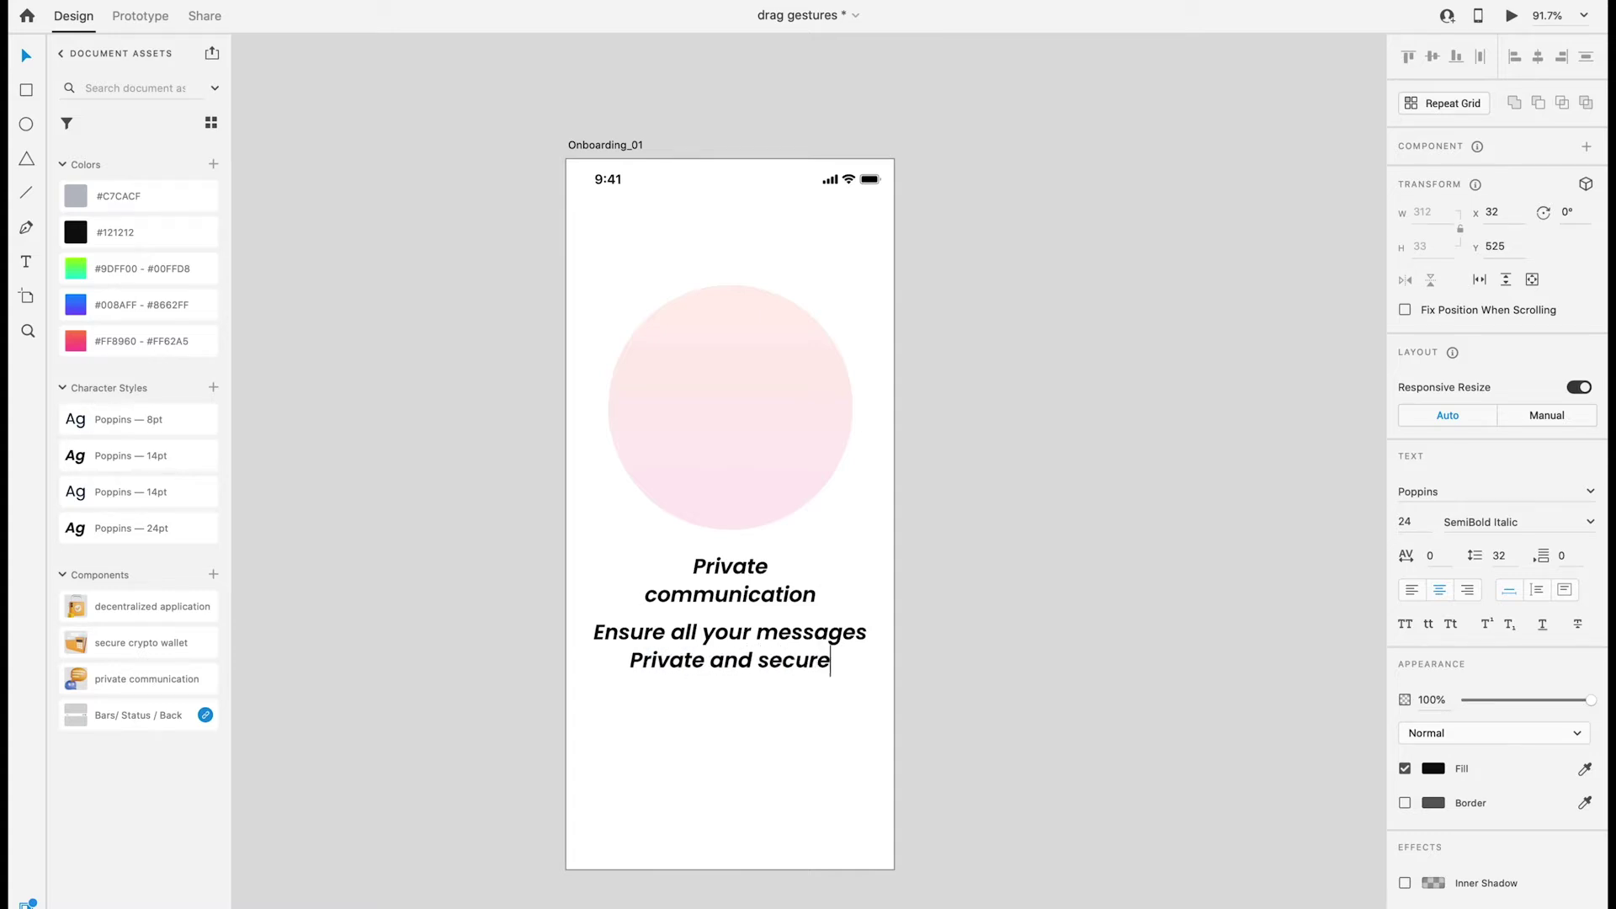
{"action": "type", "text": "."}
{"action": "left_click_drag", "start_coordinate": [642, 660], "coordinate": [626, 660]}
{"action": "type", "text": "p"}
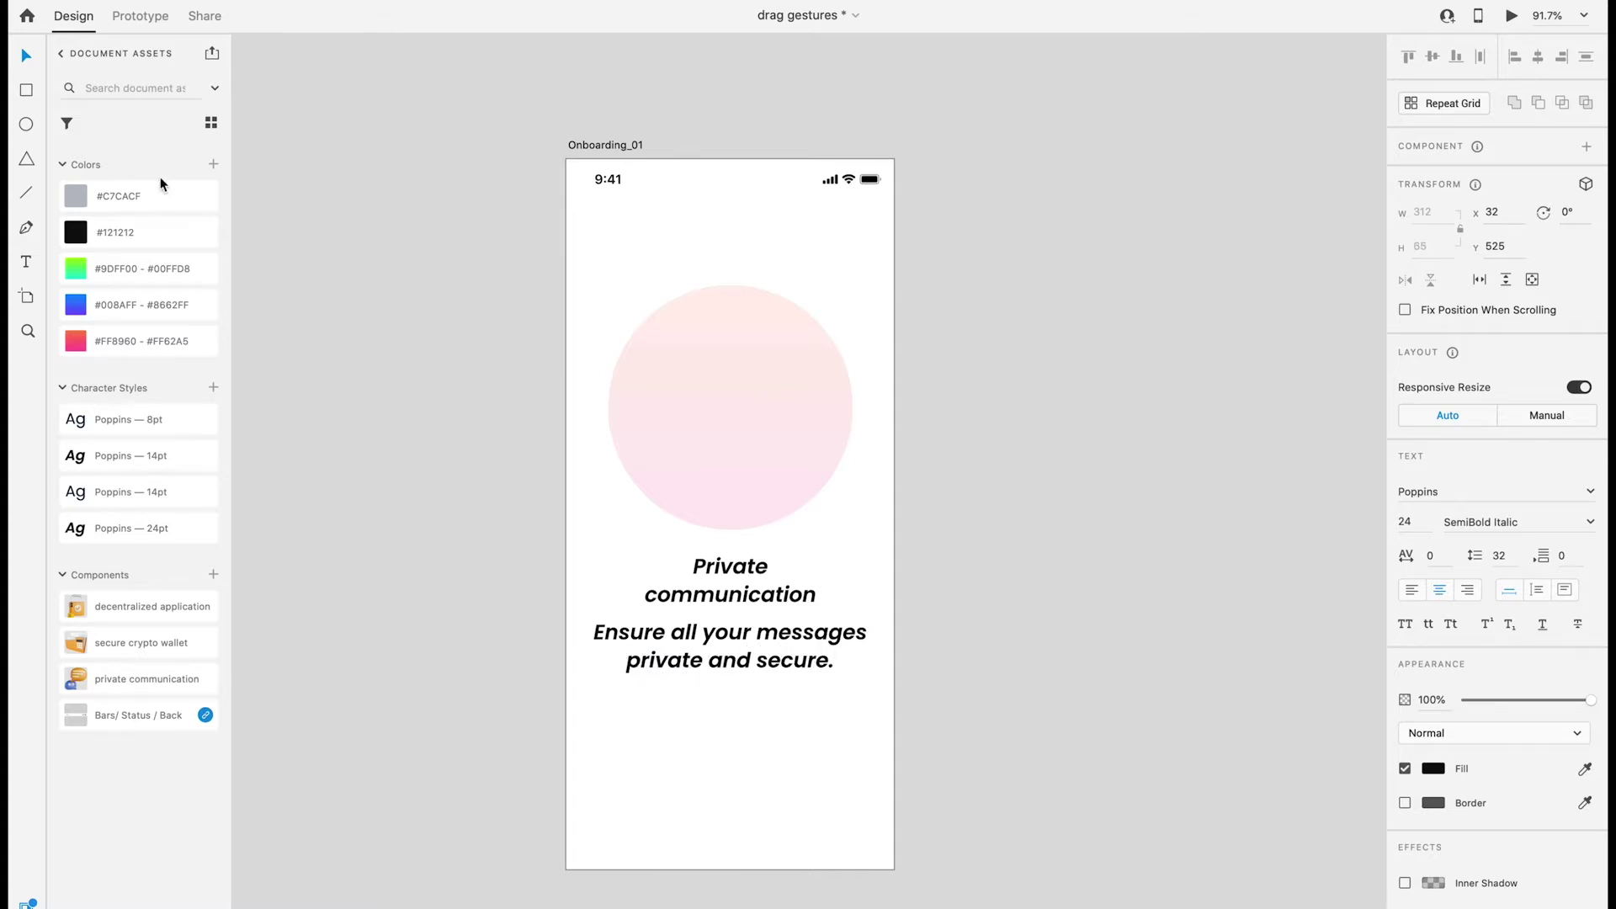
{"action": "key", "text": "Escape"}
{"action": "left_click", "coordinate": [183, 493]}
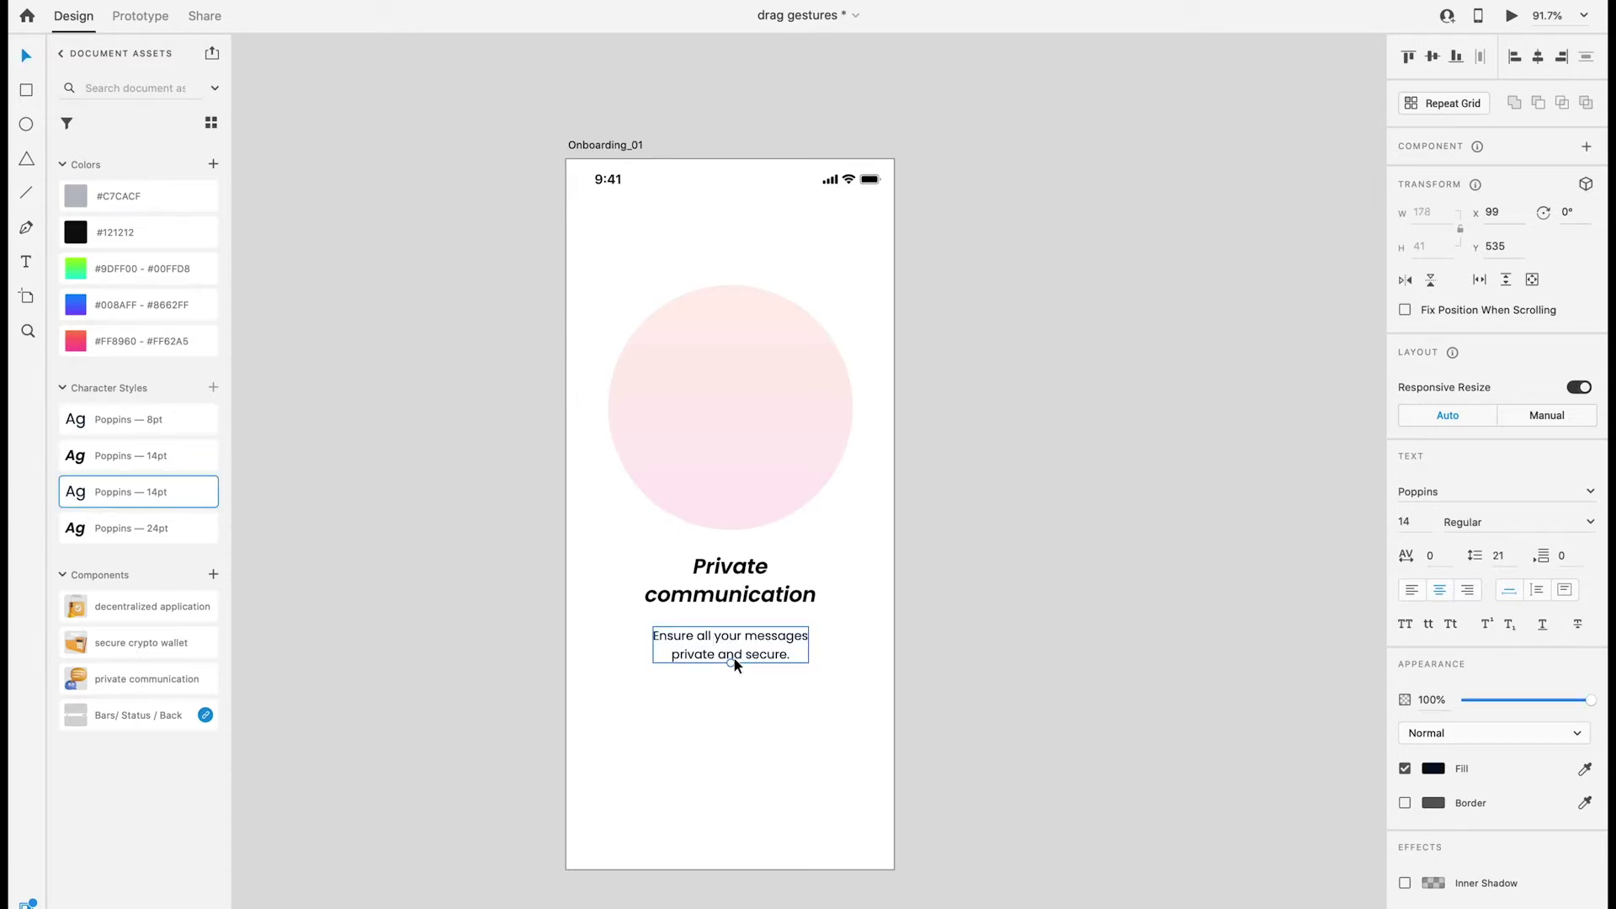
Step: Nudge the circle, title and body text upward and tighten the body text under the title
{"action": "left_click_drag", "start_coordinate": [742, 708], "coordinate": [703, 317]}
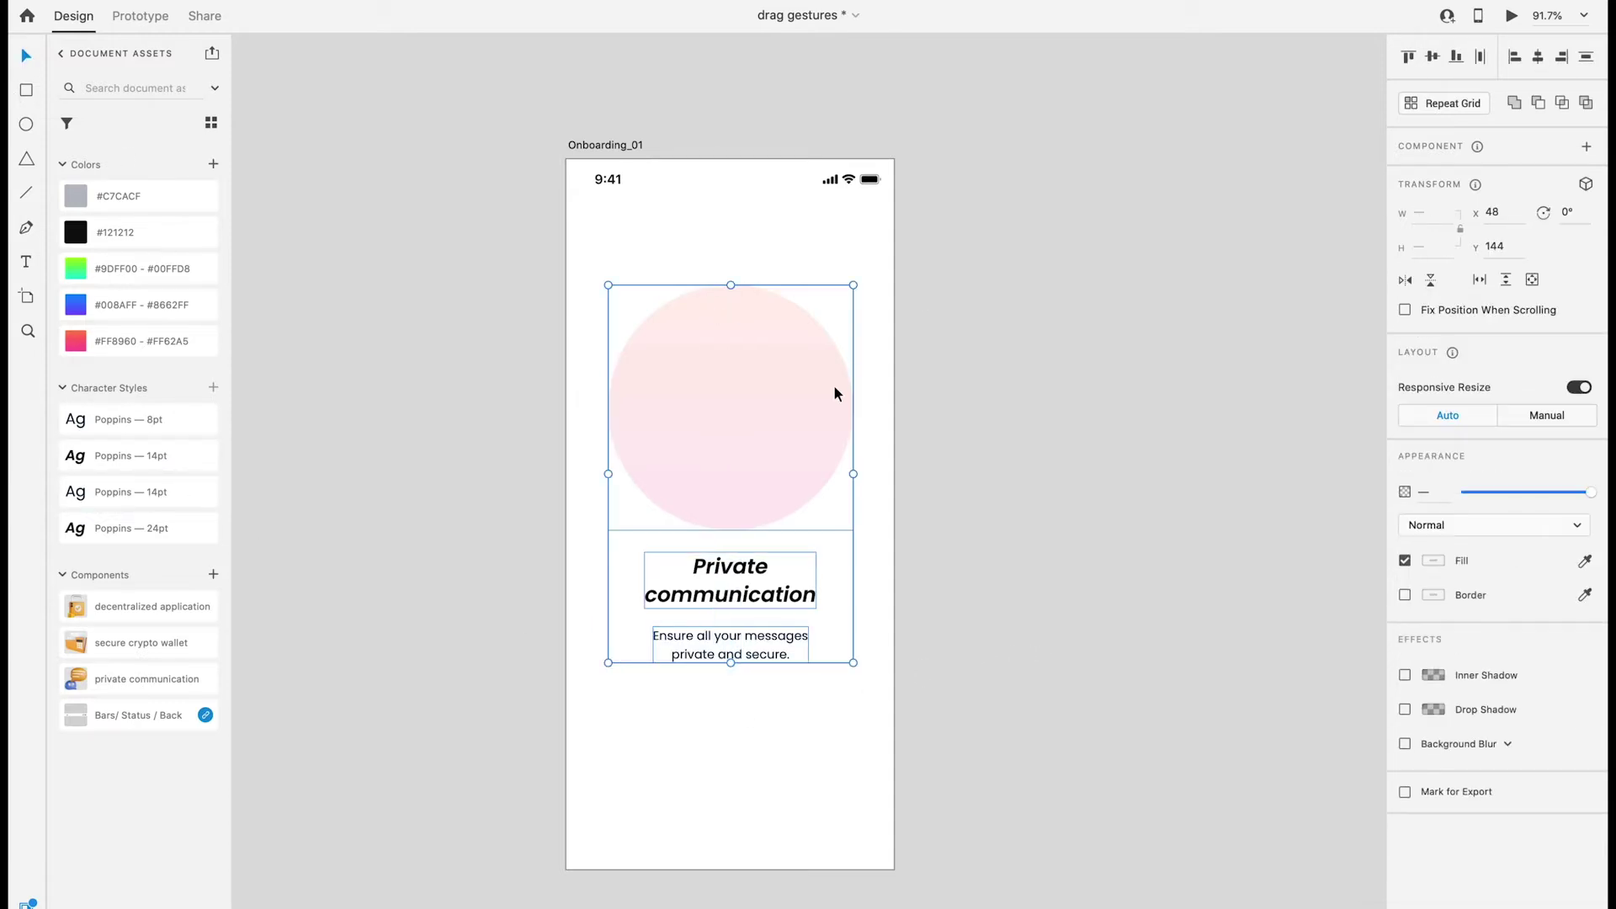
{"action": "key", "text": "shift+Up"}
{"action": "key", "text": "shift+Up"}
{"action": "key", "text": "ctrl+apostrophe"}
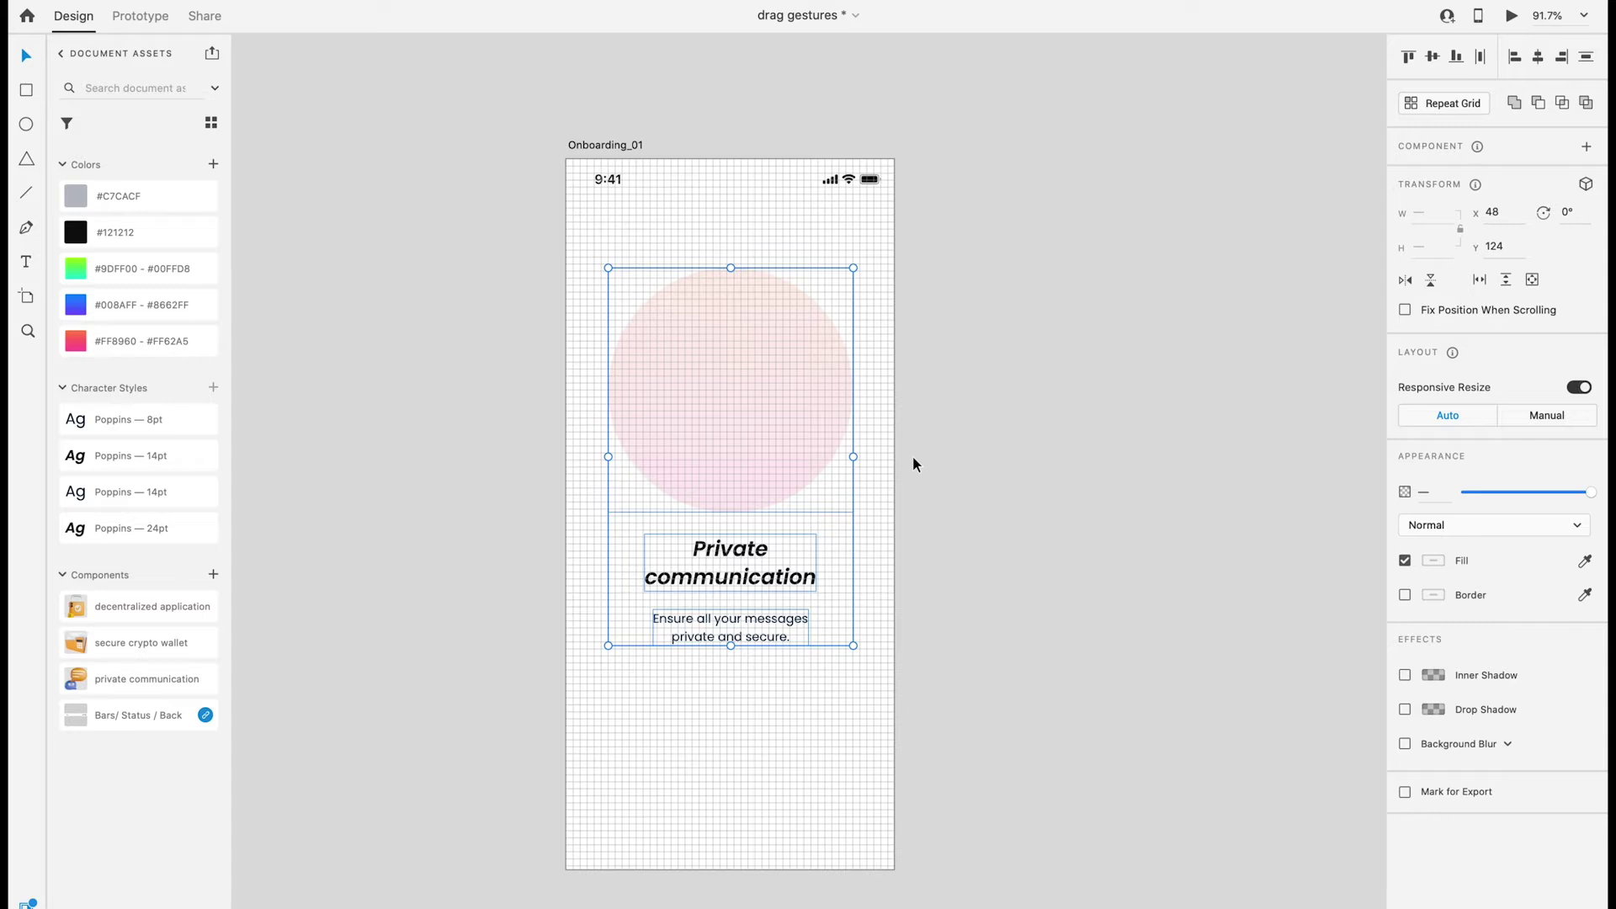
{"action": "key", "text": "Up"}
{"action": "key", "text": "Up"}
{"action": "key", "text": "Up"}
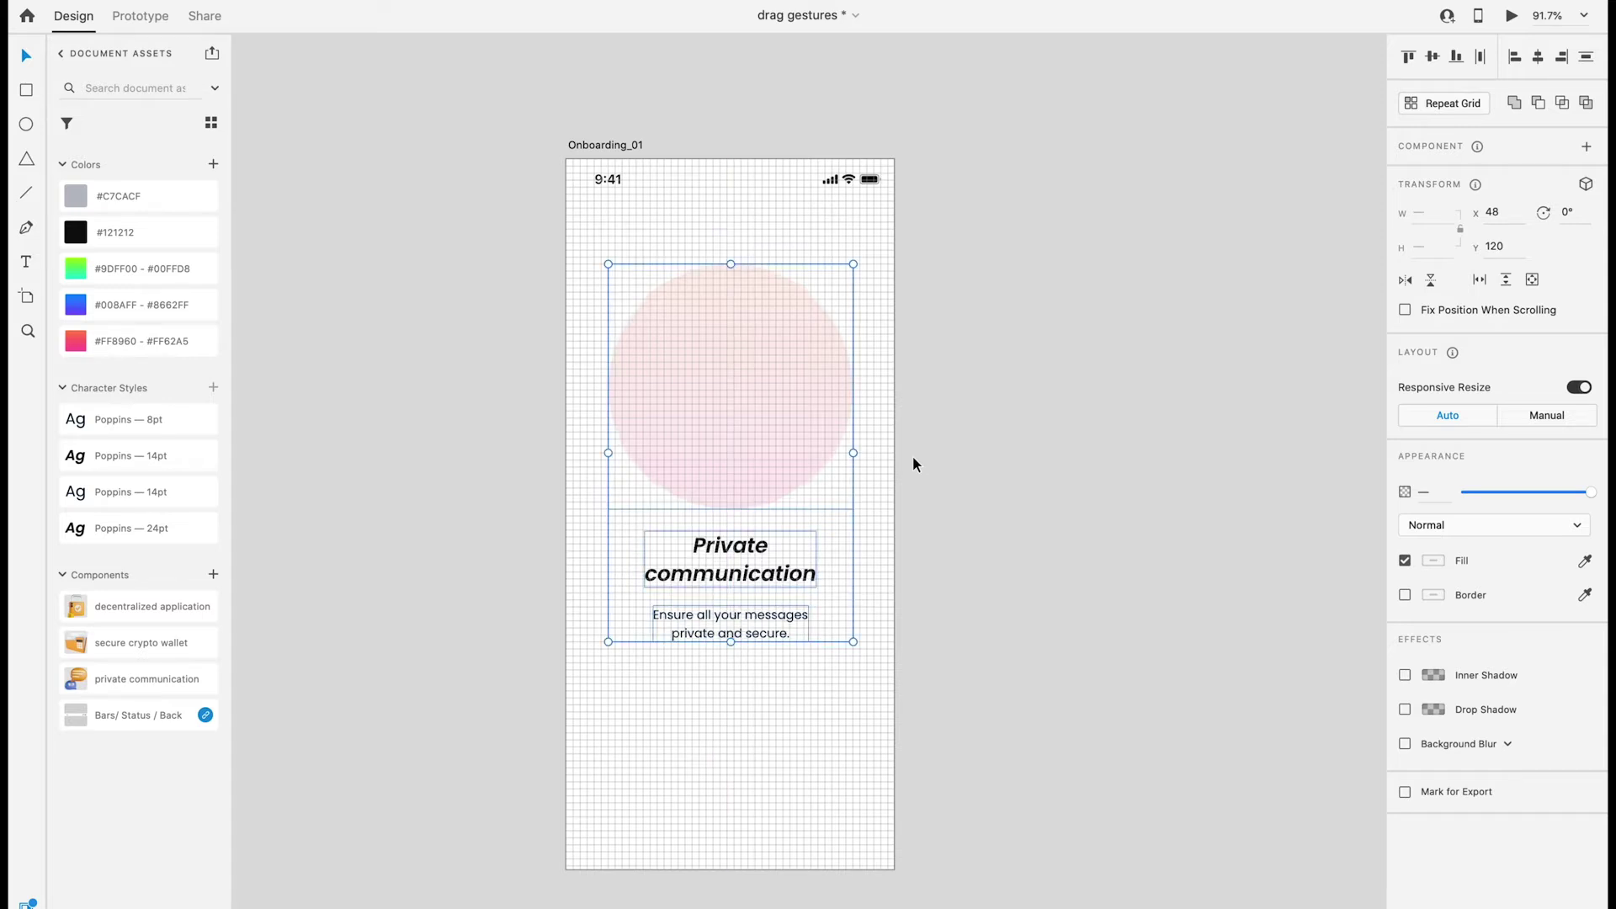
{"action": "key", "text": "Escape"}
{"action": "left_click_drag", "start_coordinate": [729, 642], "coordinate": [728, 636]}
{"action": "left_click", "coordinate": [731, 562], "text": "shift"}
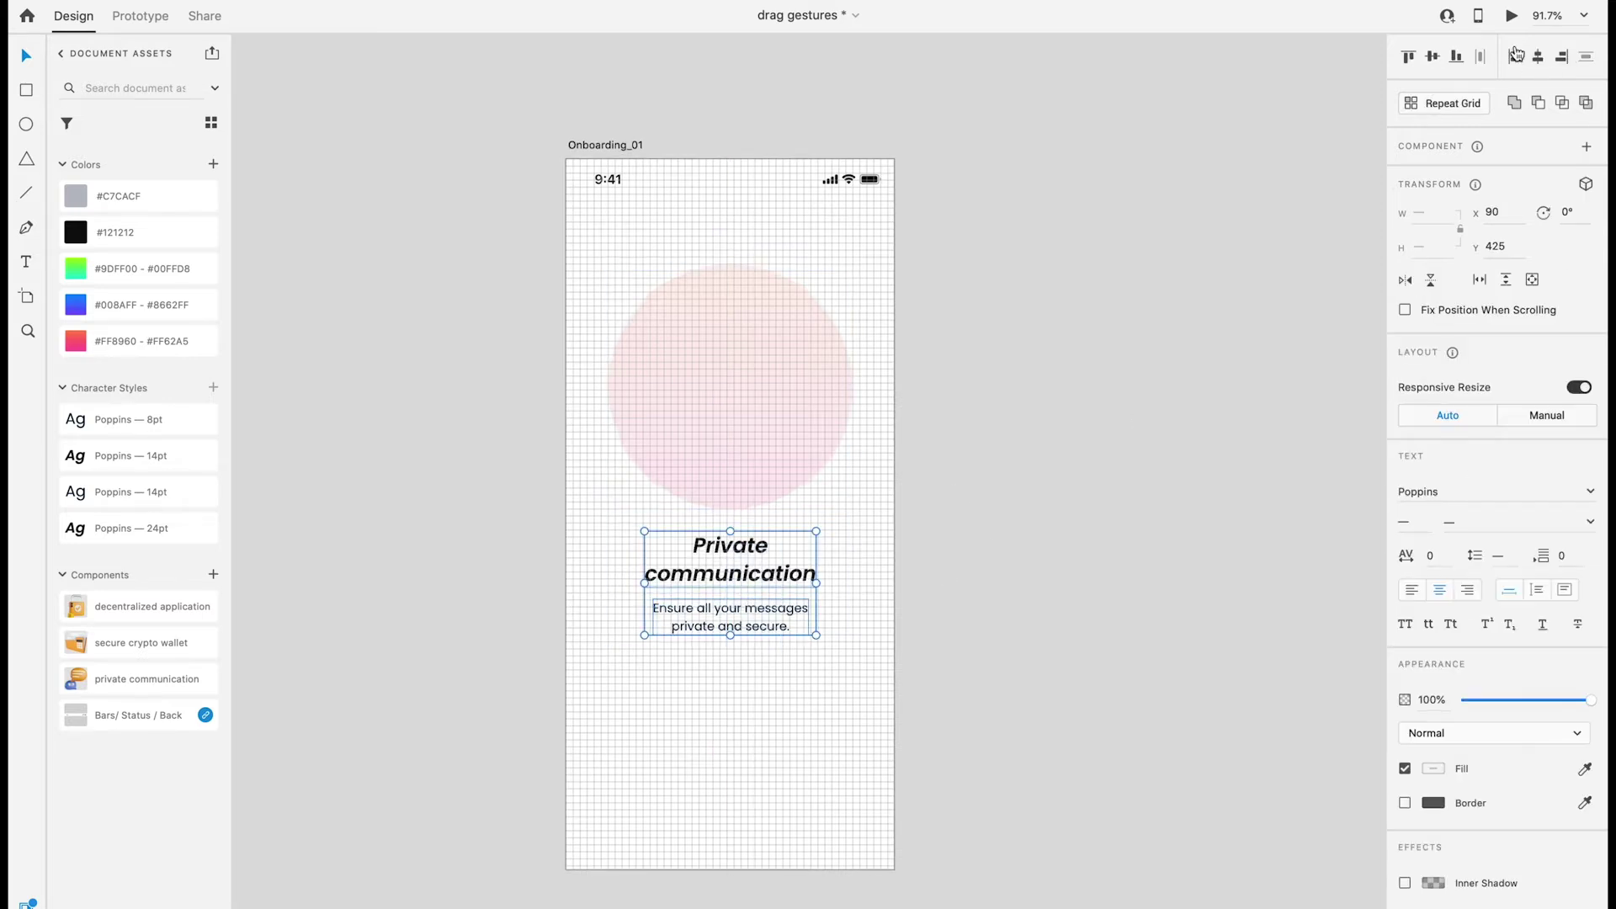
{"action": "left_click", "coordinate": [1123, 611]}
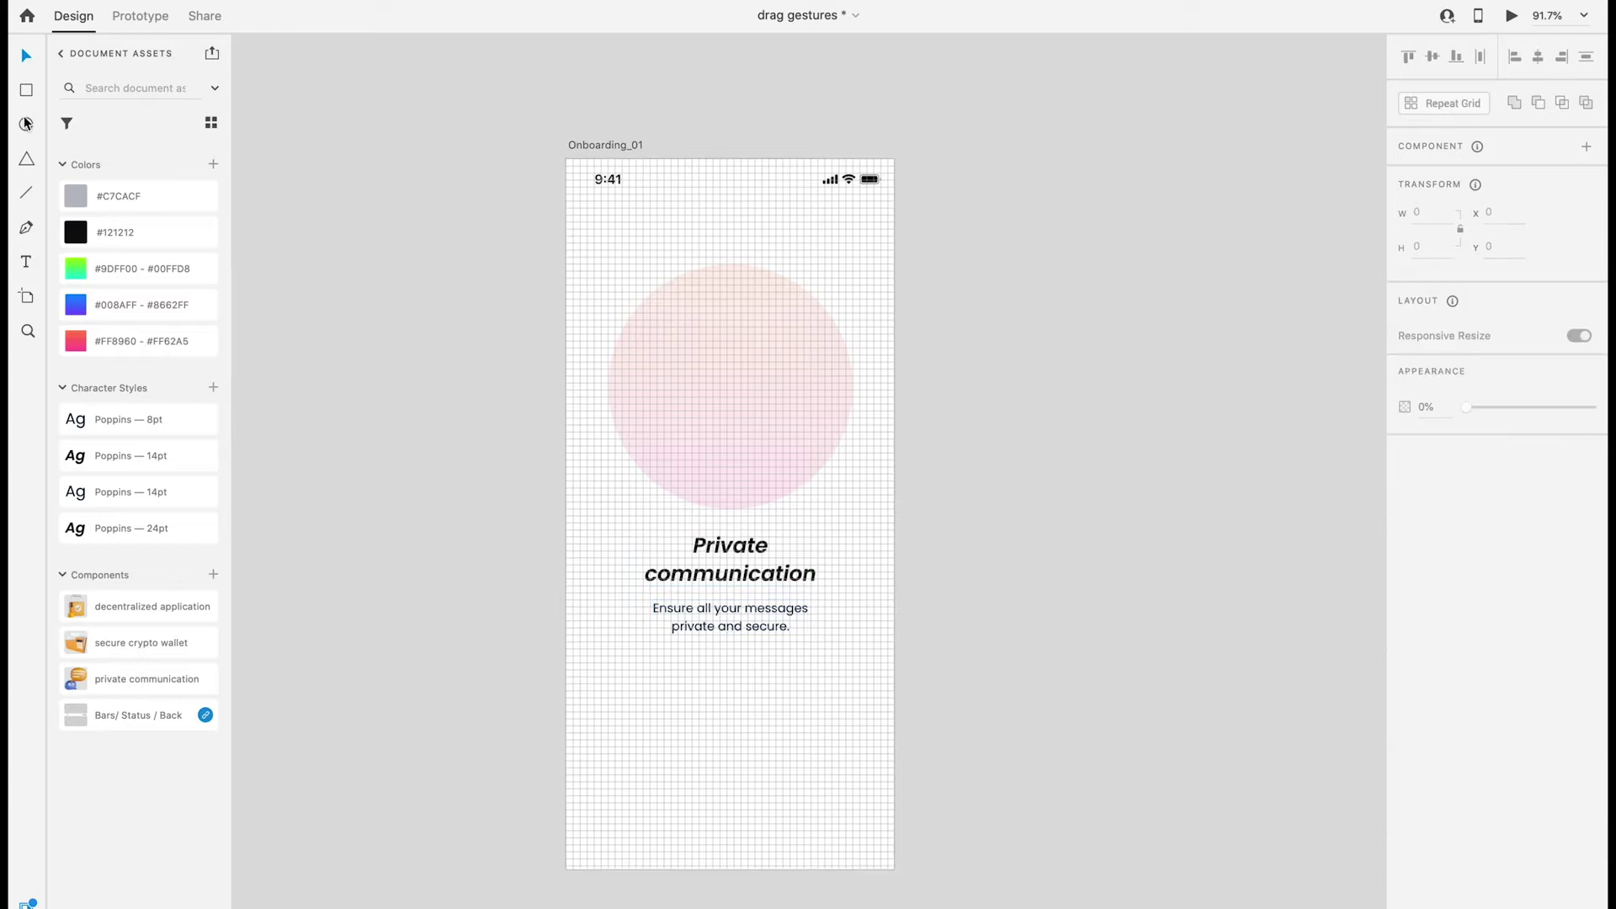
{"action": "scroll", "coordinate": [731, 732], "scroll_direction": "up", "scroll_amount": 5}
{"action": "key", "text": "ctrl+shift+apostrophe"}
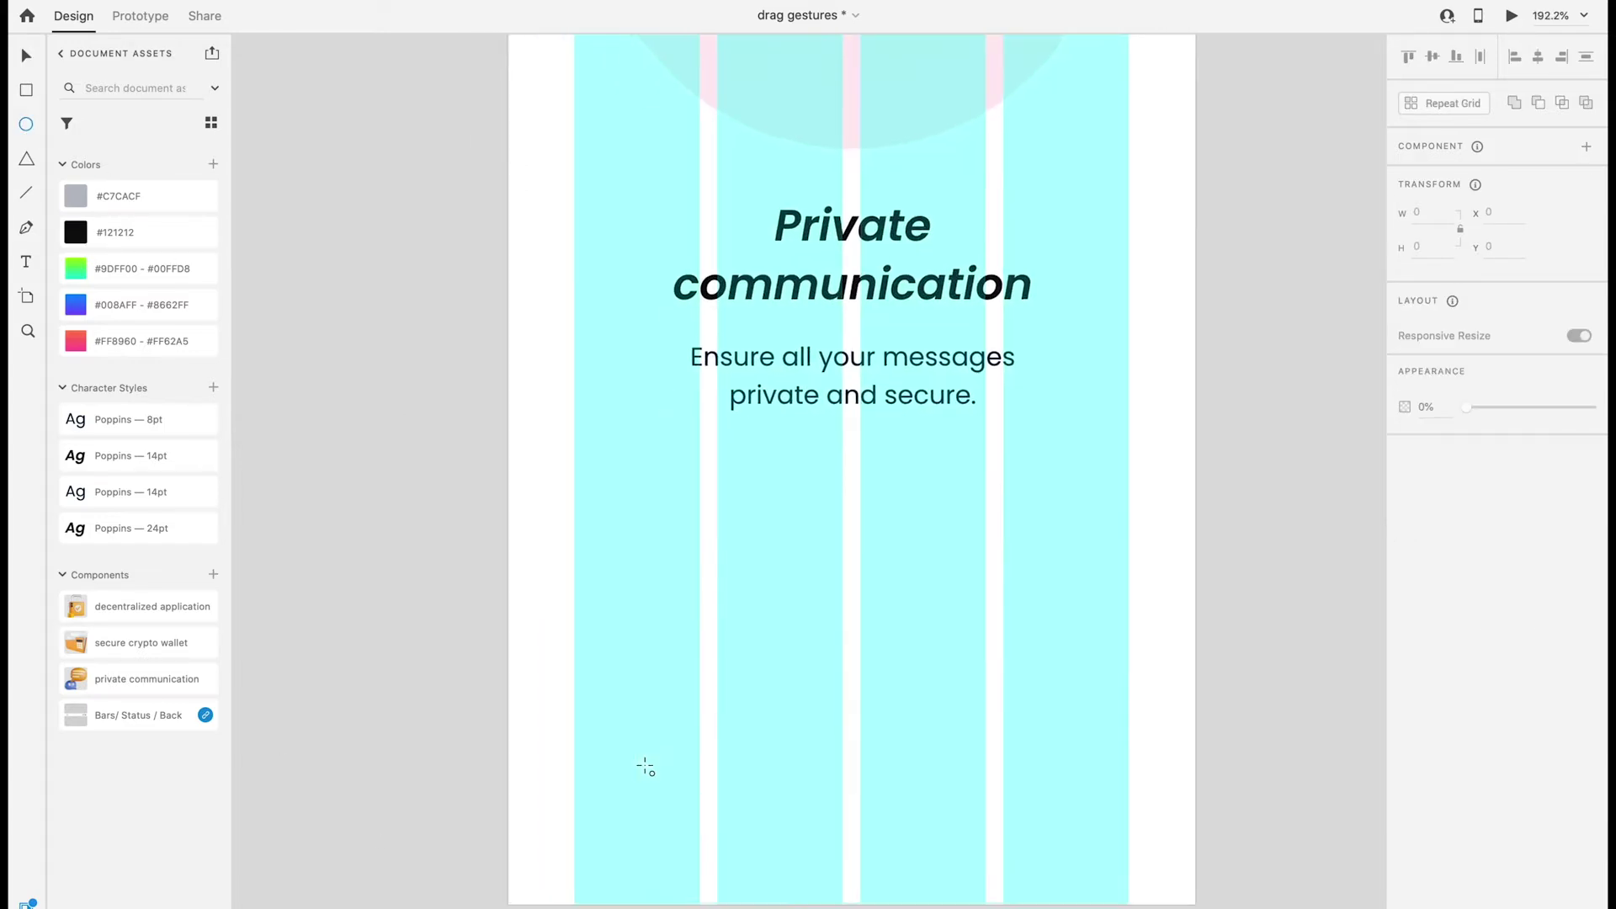
{"action": "scroll", "coordinate": [646, 767], "scroll_direction": "up", "scroll_amount": 3}
Step: Draw a small borderless grey #C7CACF dot on the grid and copy it to the right
{"action": "left_click_drag", "start_coordinate": [547, 543], "coordinate": [597, 580]}
{"action": "key", "text": "ctrl+shift+apostrophe"}
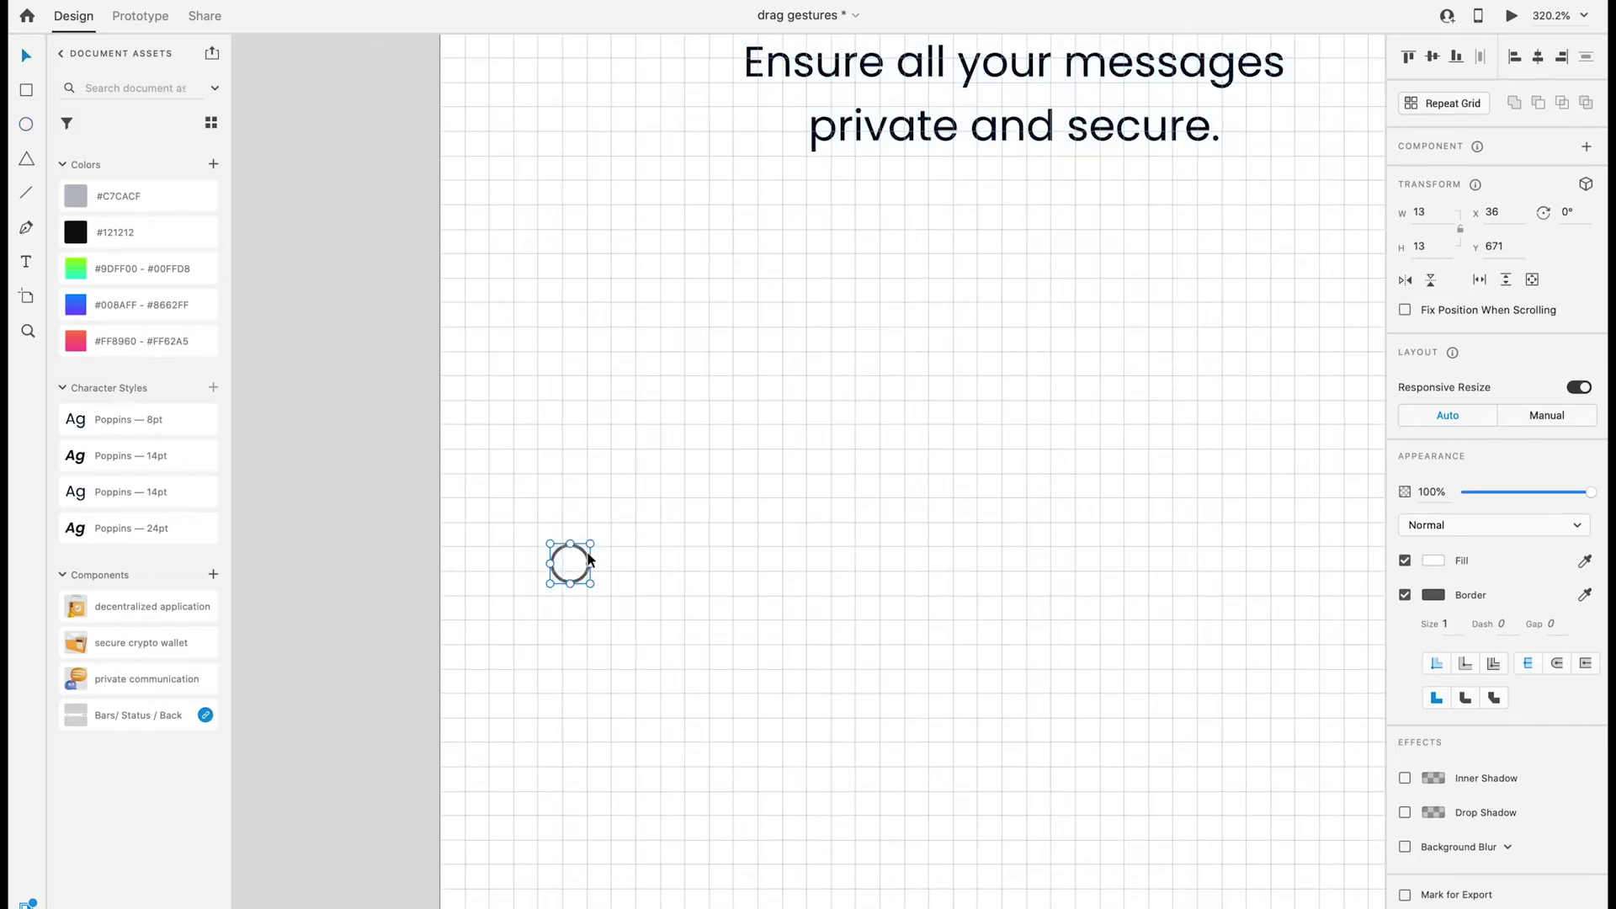
{"action": "left_click_drag", "start_coordinate": [595, 564], "coordinate": [609, 599]}
{"action": "left_click", "coordinate": [127, 196]}
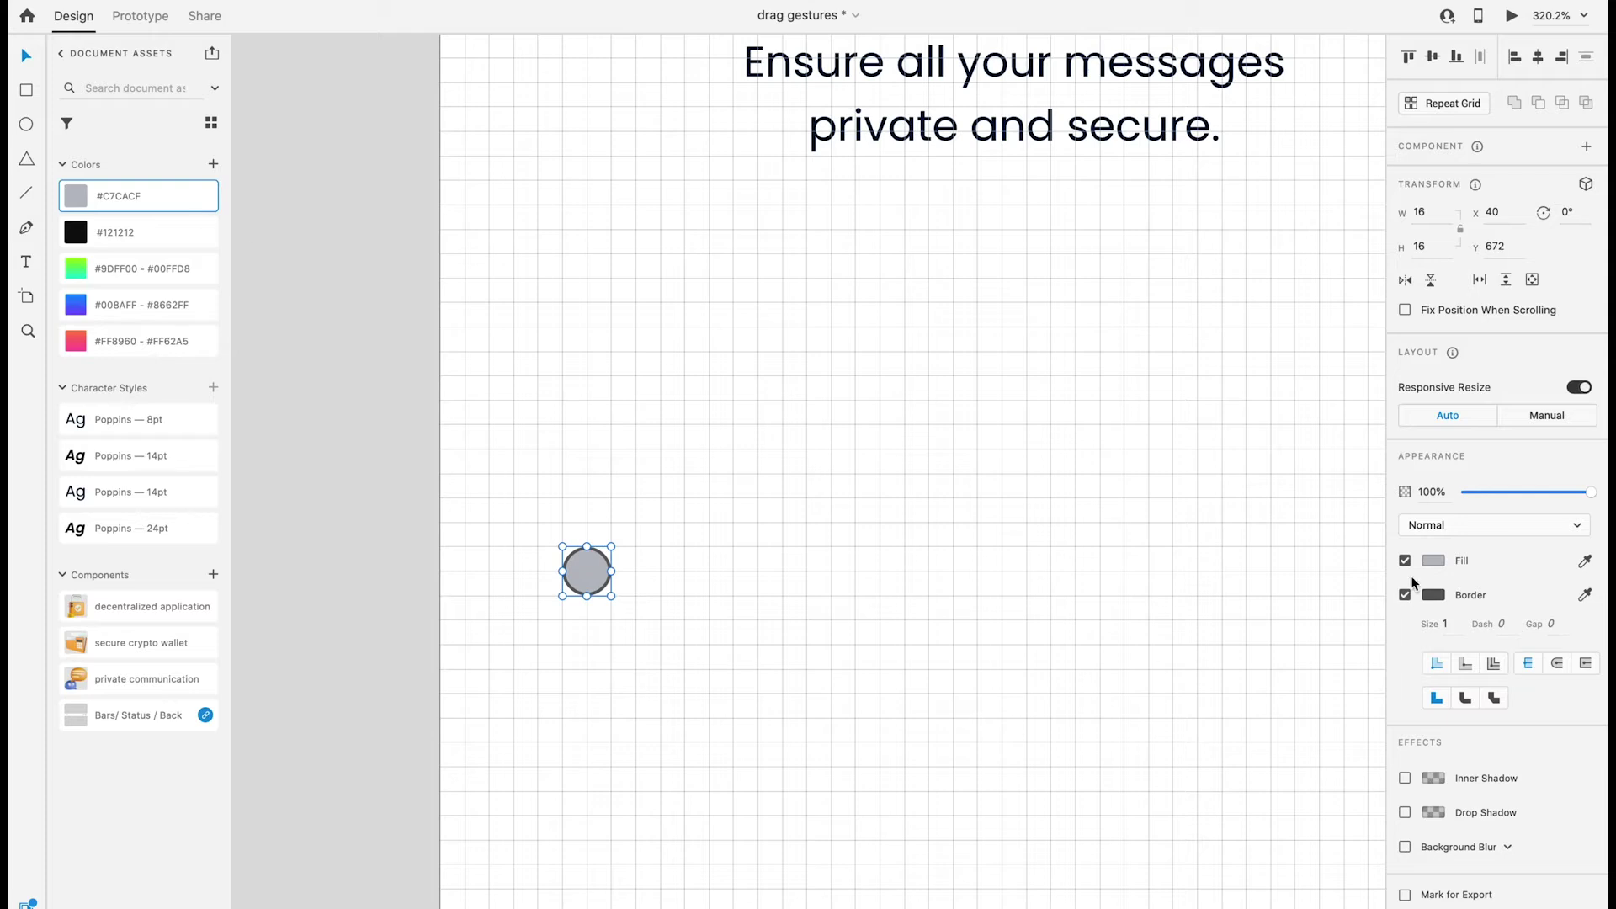
{"action": "left_click", "coordinate": [1404, 594]}
{"action": "left_click", "coordinate": [600, 570]}
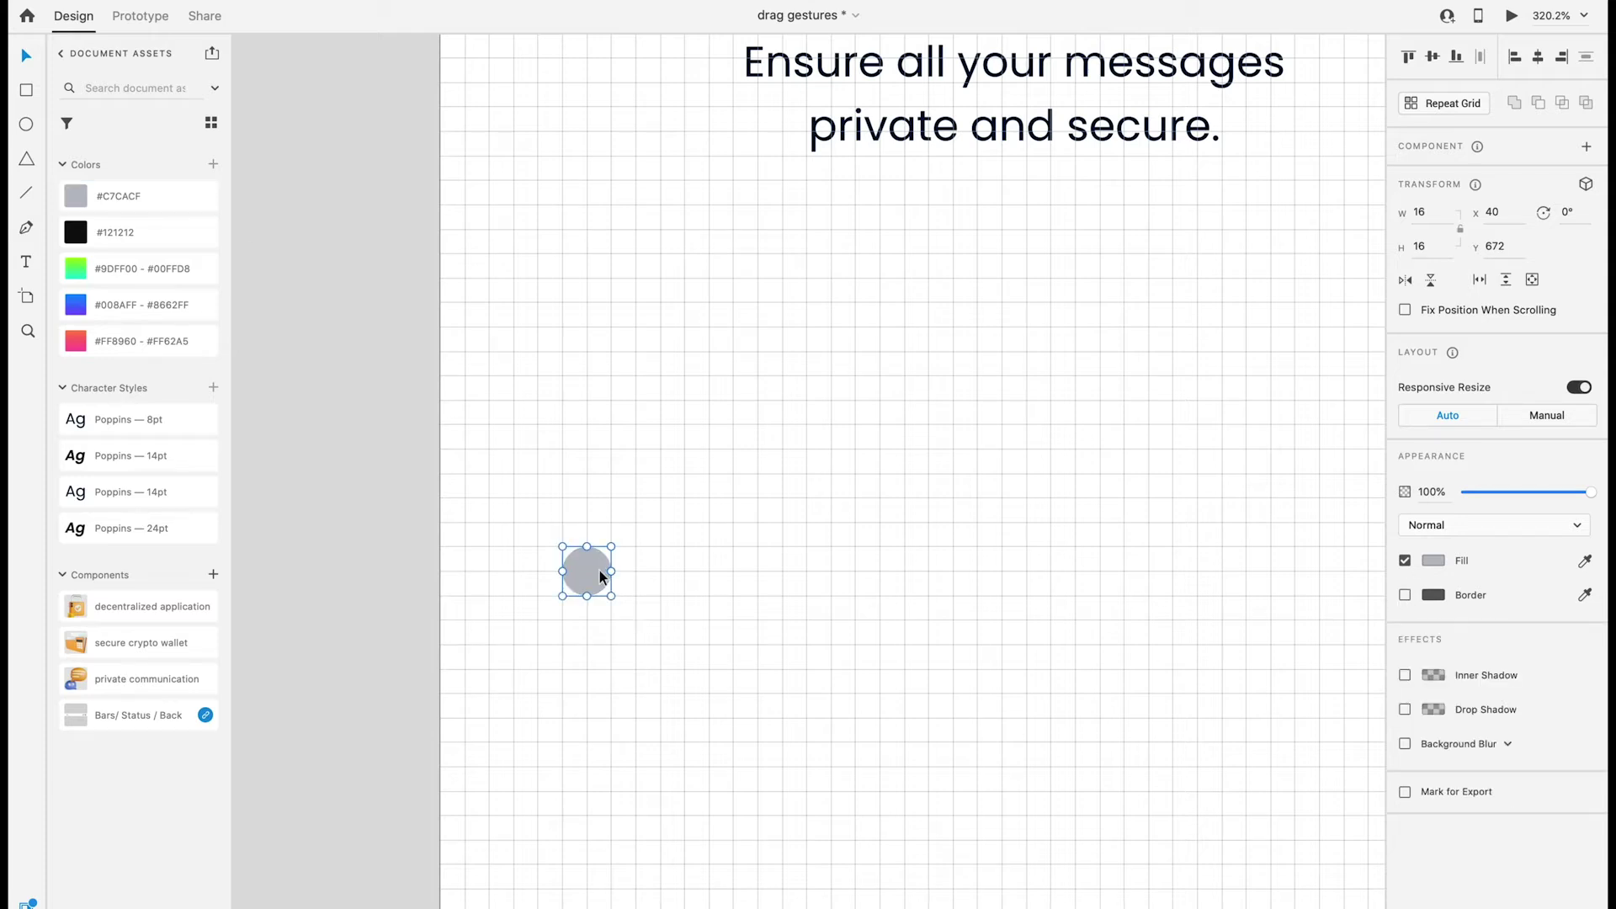
{"action": "left_click_drag", "start_coordinate": [600, 577], "coordinate": [698, 578]}
Step: Make the first dot a pink-orange gradient active dot, add a third grey dot and adjust sizes
{"action": "left_click", "coordinate": [593, 570]}
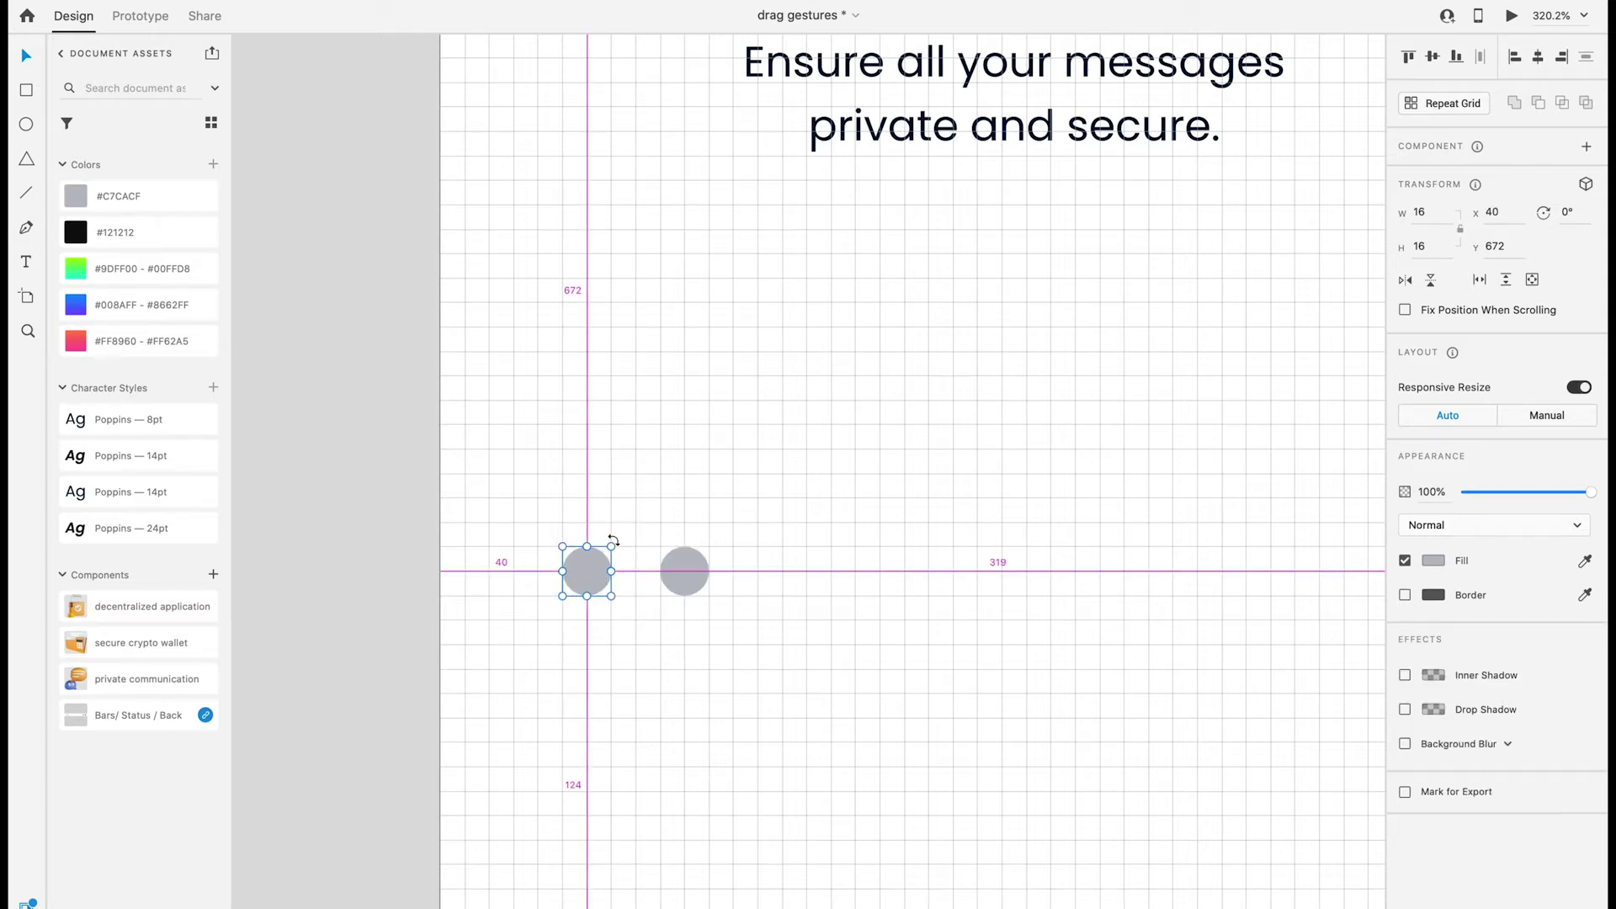
{"action": "left_click_drag", "start_coordinate": [614, 546], "coordinate": [635, 535]}
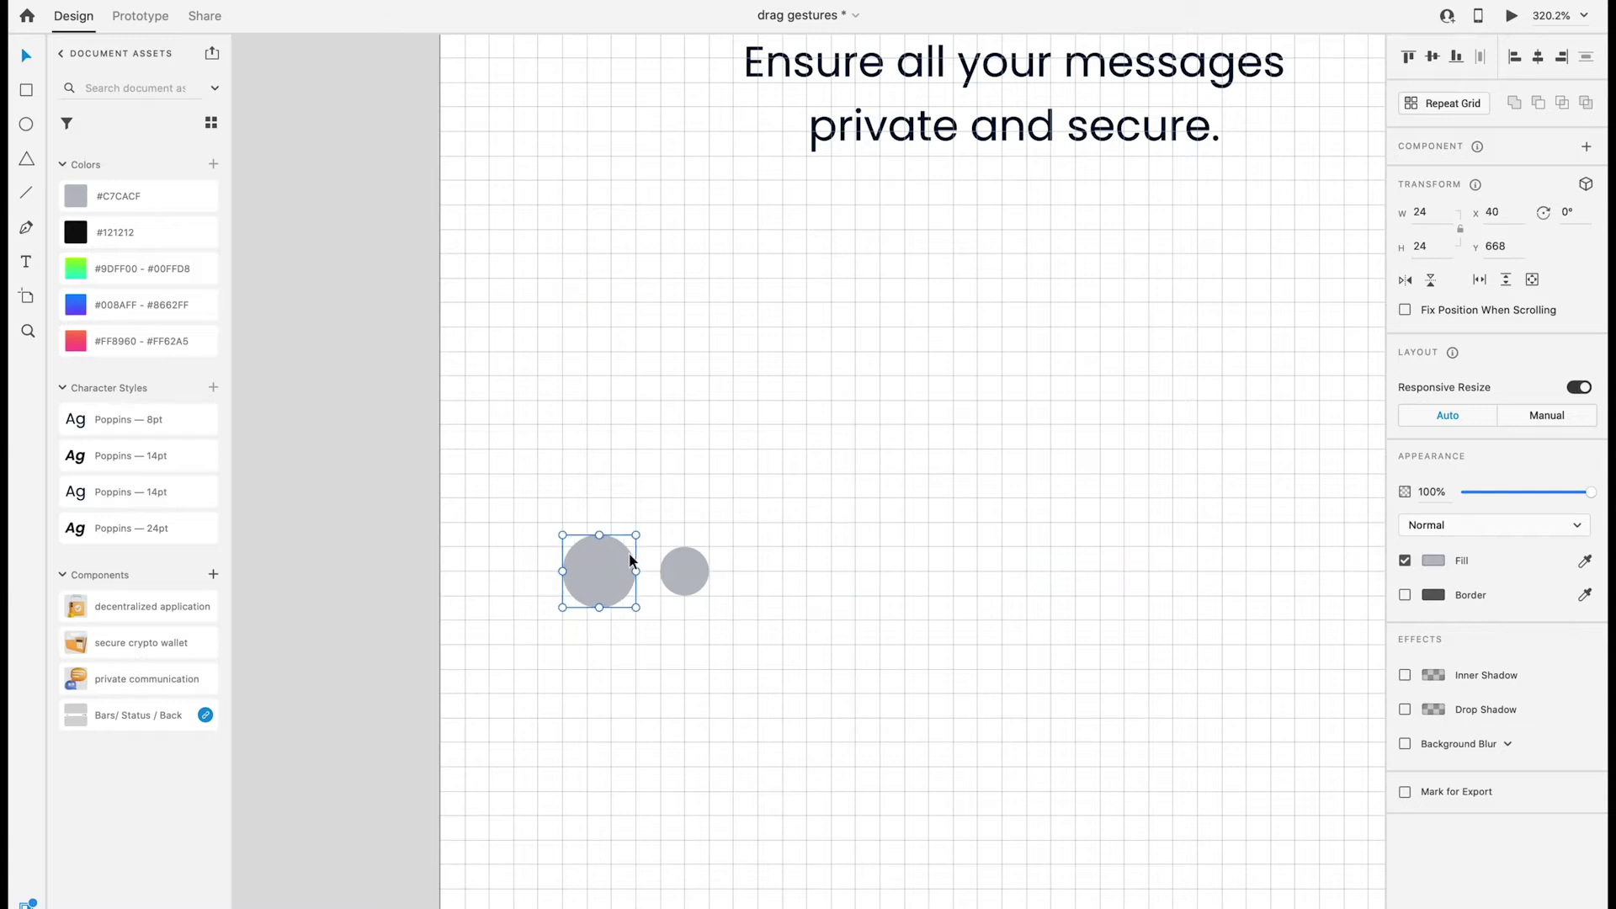
{"action": "left_click", "coordinate": [174, 340]}
{"action": "left_click_drag", "start_coordinate": [689, 575], "coordinate": [715, 579]}
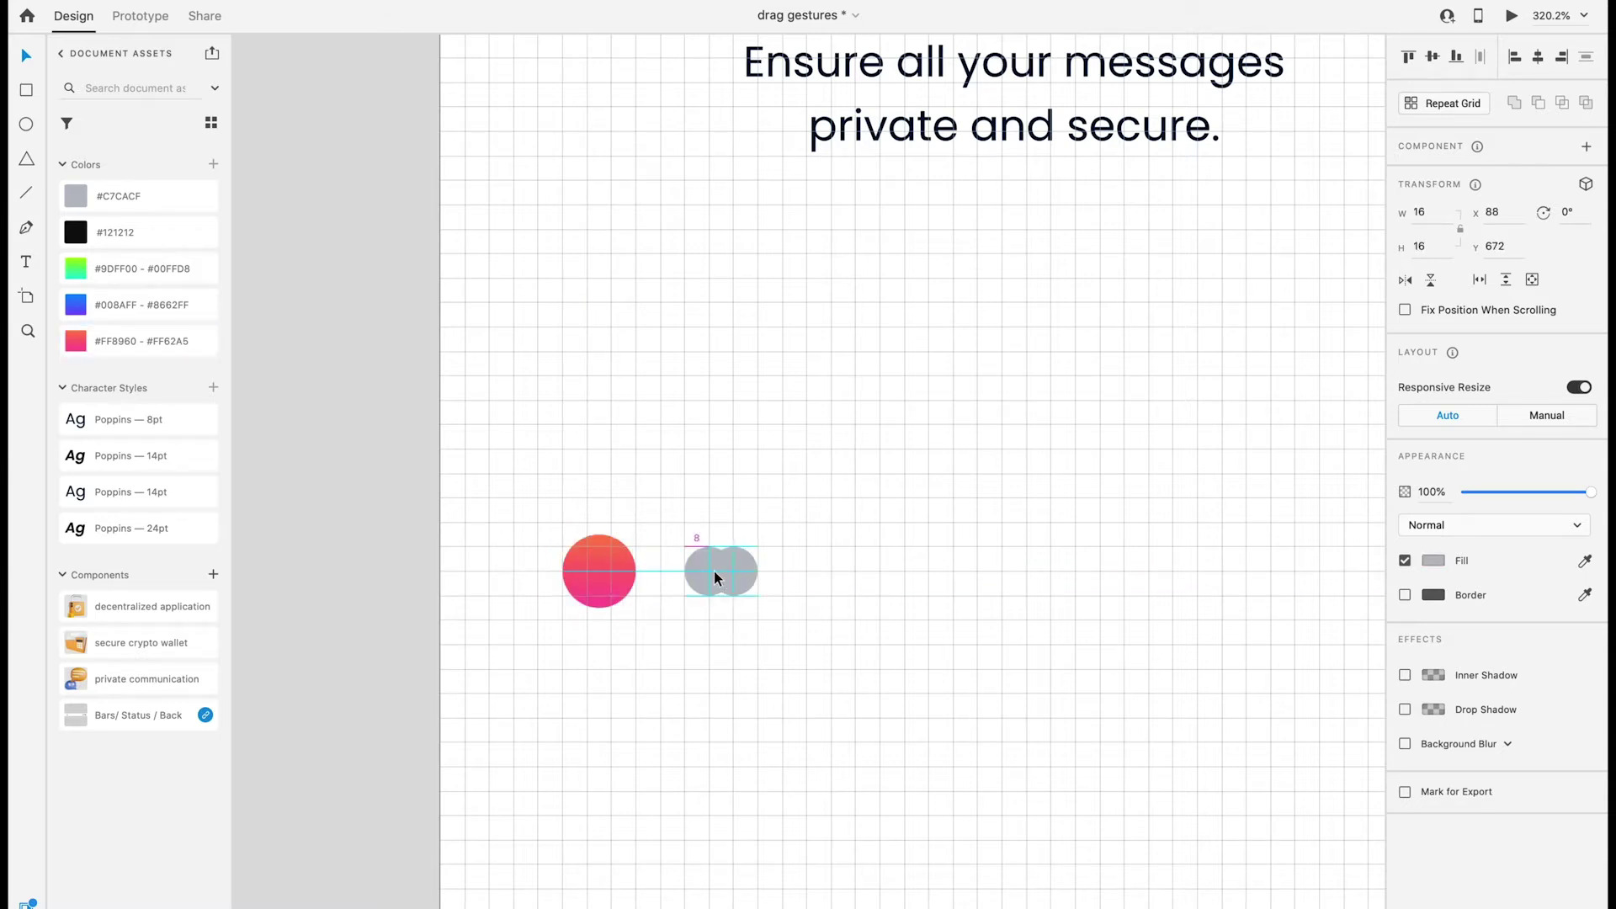
{"action": "key", "text": "super+d"}
{"action": "scroll", "coordinate": [713, 570], "scroll_direction": "down", "scroll_amount": 5}
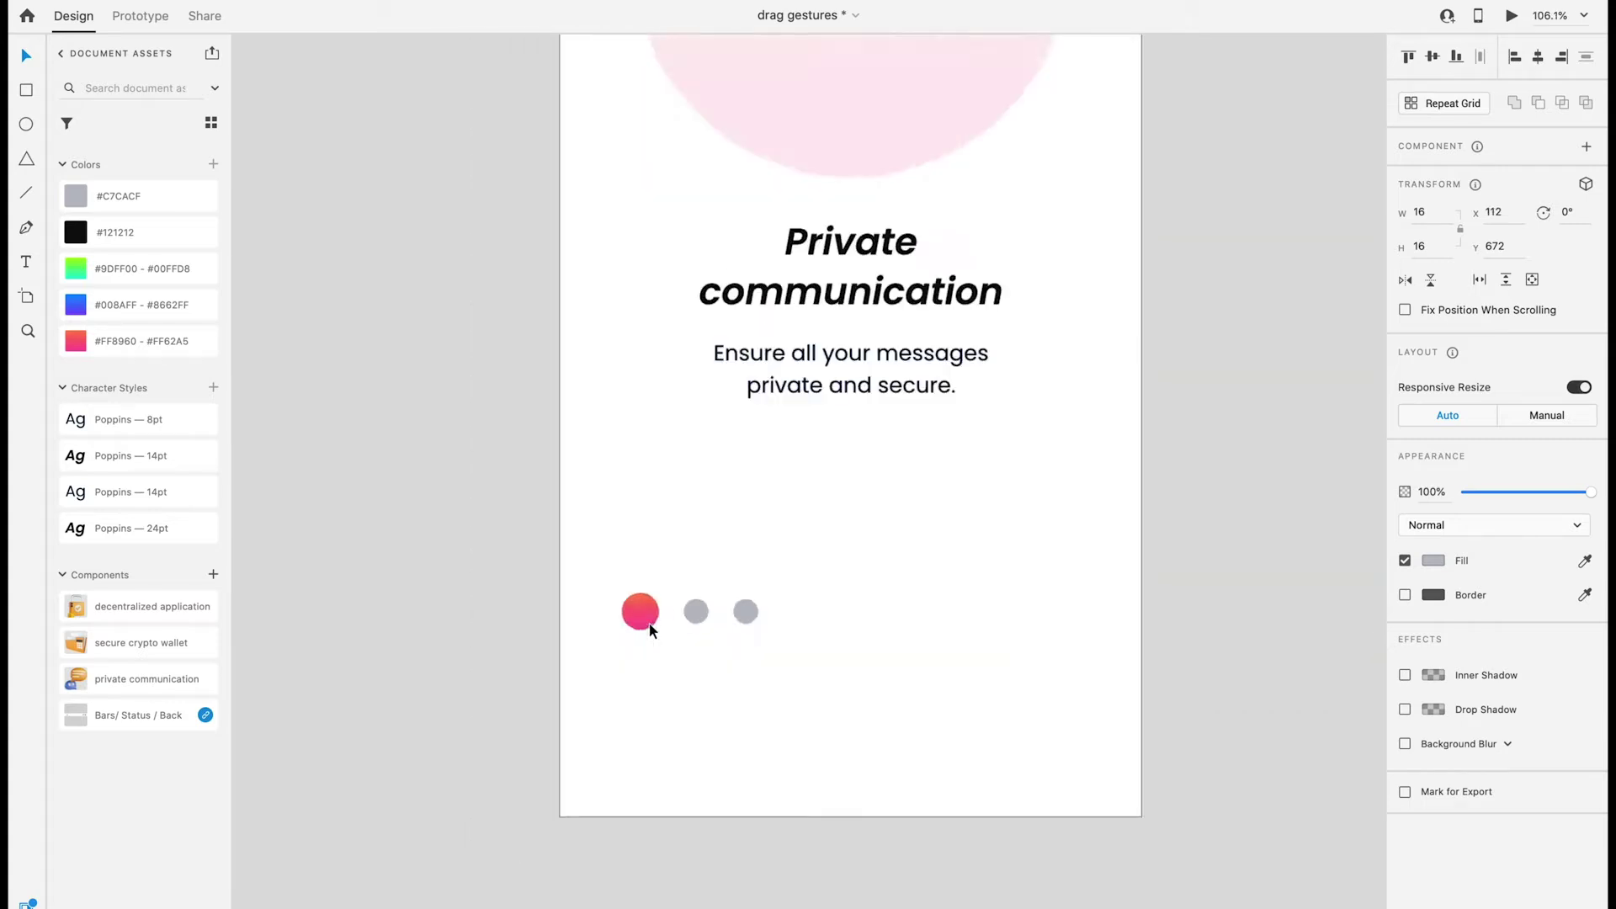
{"action": "left_click", "coordinate": [640, 615]}
{"action": "scroll", "coordinate": [642, 593], "scroll_direction": "up", "scroll_amount": 5}
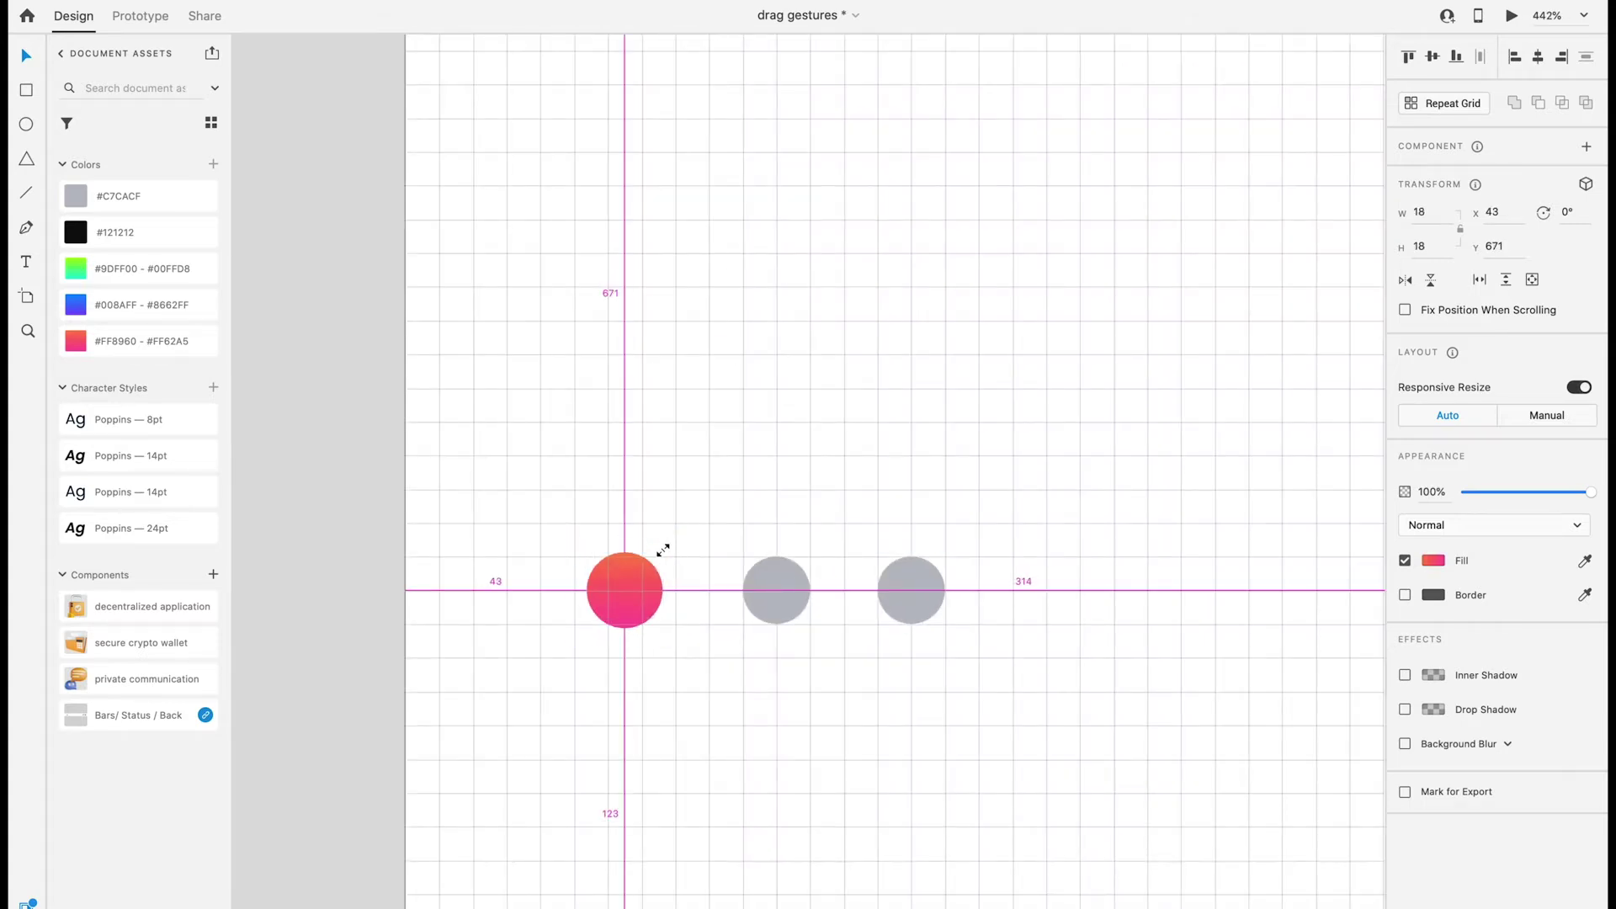
{"action": "left_click_drag", "start_coordinate": [663, 551], "coordinate": [650, 557]}
Step: Shrink and respace the grey dots, replace the third with a matching copy, and select all three
{"action": "left_click_drag", "start_coordinate": [787, 598], "coordinate": [756, 599]}
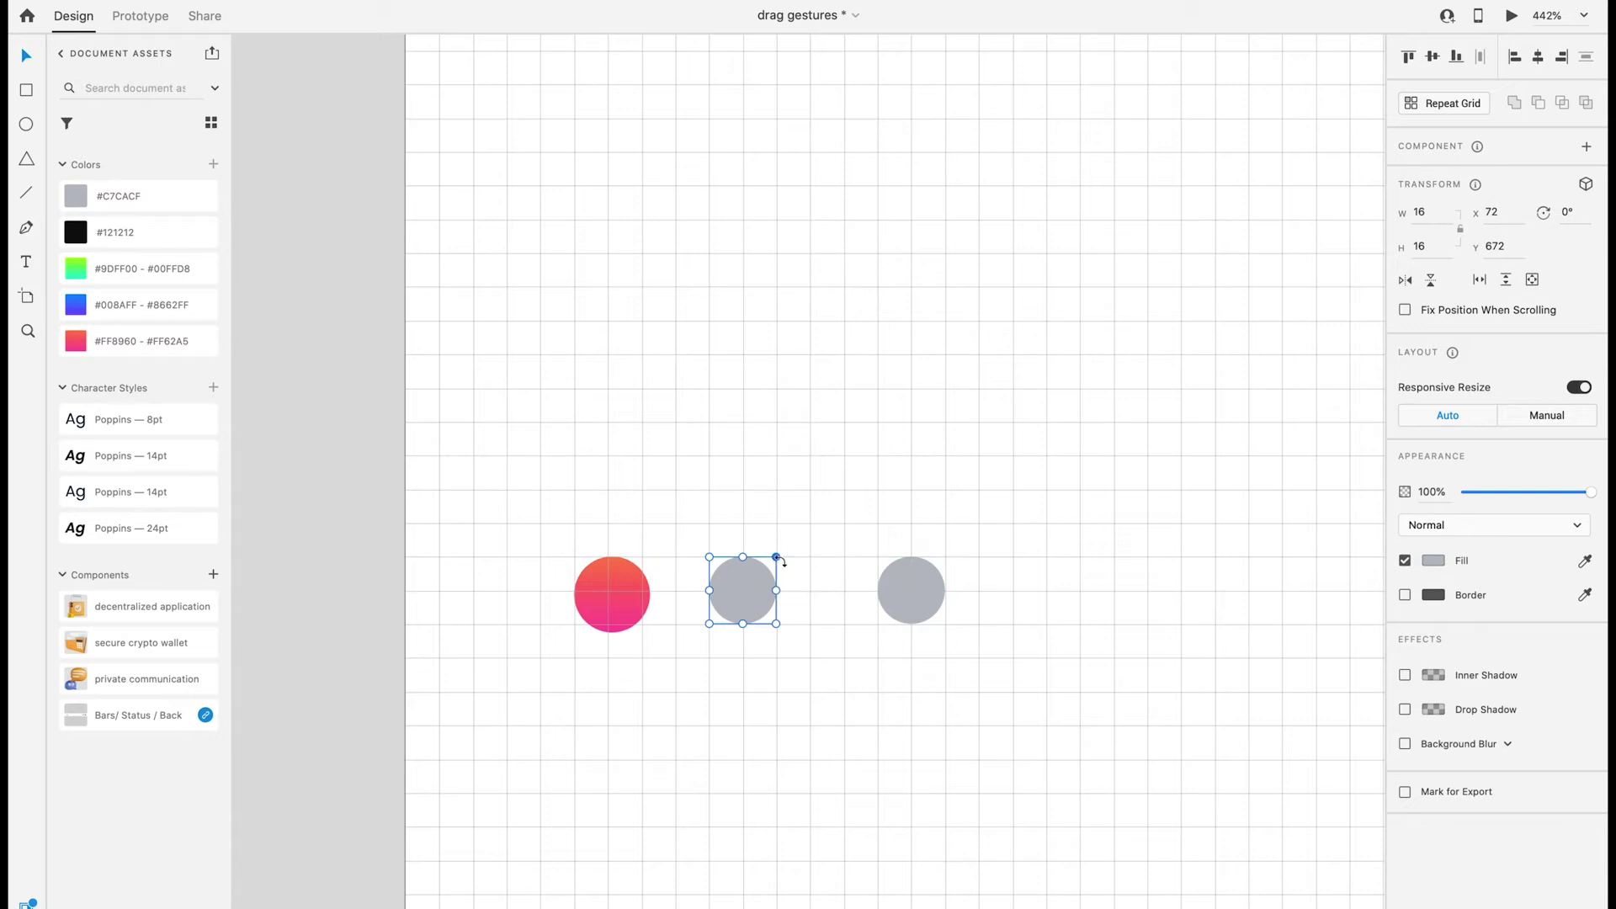
{"action": "scroll", "coordinate": [692, 643], "scroll_direction": "down", "scroll_amount": 3}
{"action": "scroll", "coordinate": [693, 643], "scroll_direction": "down", "scroll_amount": 2}
{"action": "scroll", "coordinate": [698, 639], "scroll_direction": "up", "scroll_amount": 5}
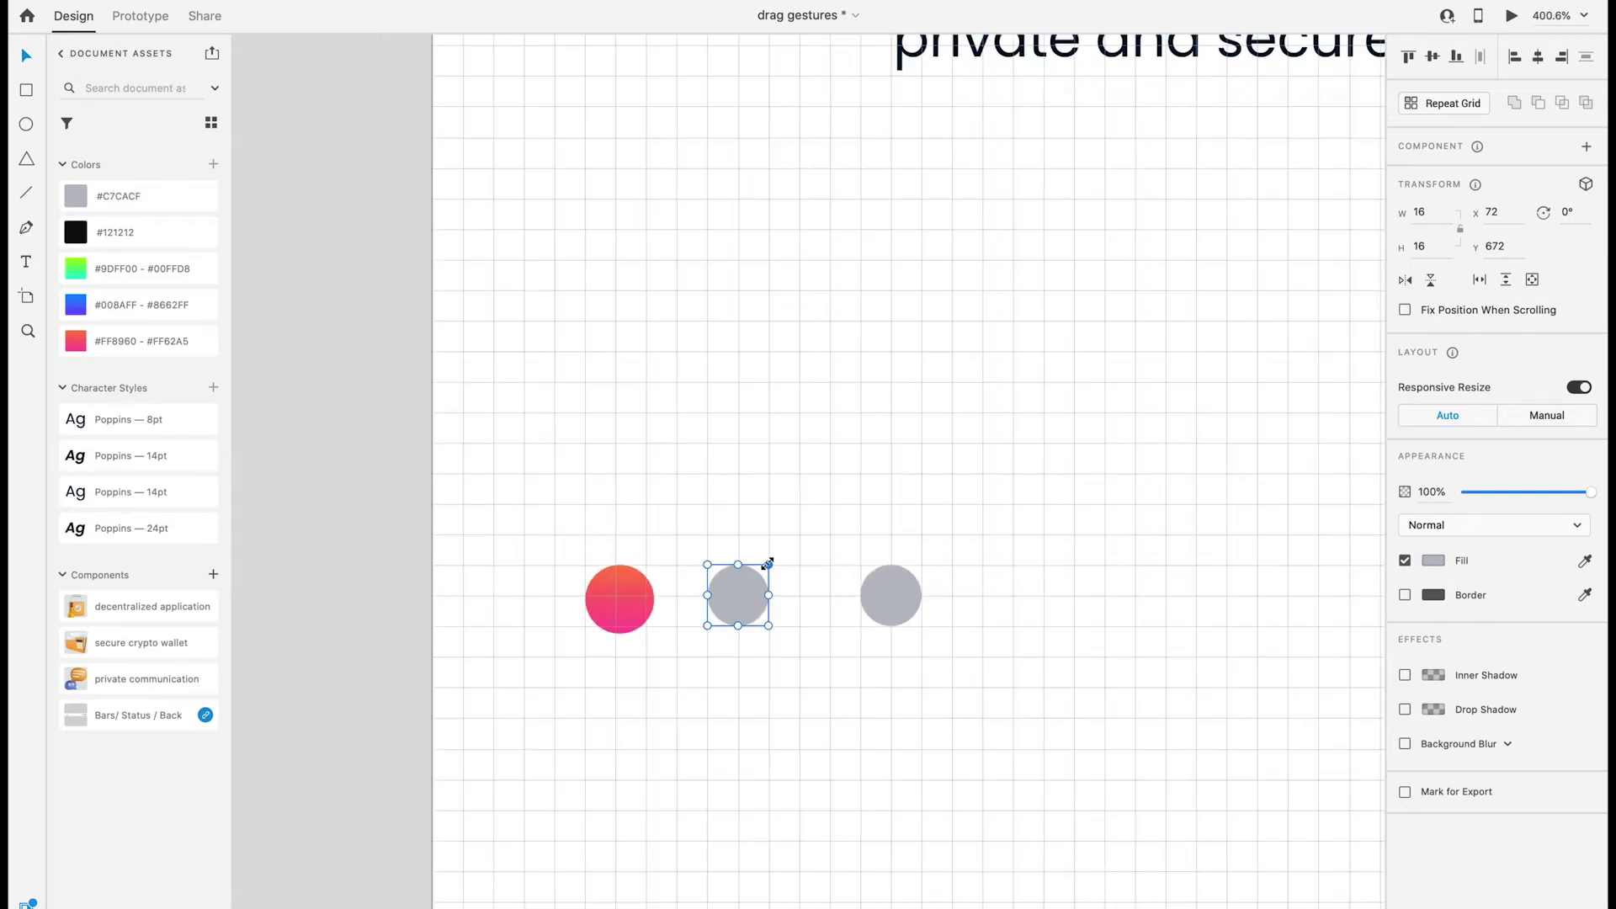
{"action": "left_click_drag", "start_coordinate": [767, 563], "coordinate": [751, 579]}
{"action": "left_click", "coordinate": [889, 599]}
{"action": "key", "text": "Delete"}
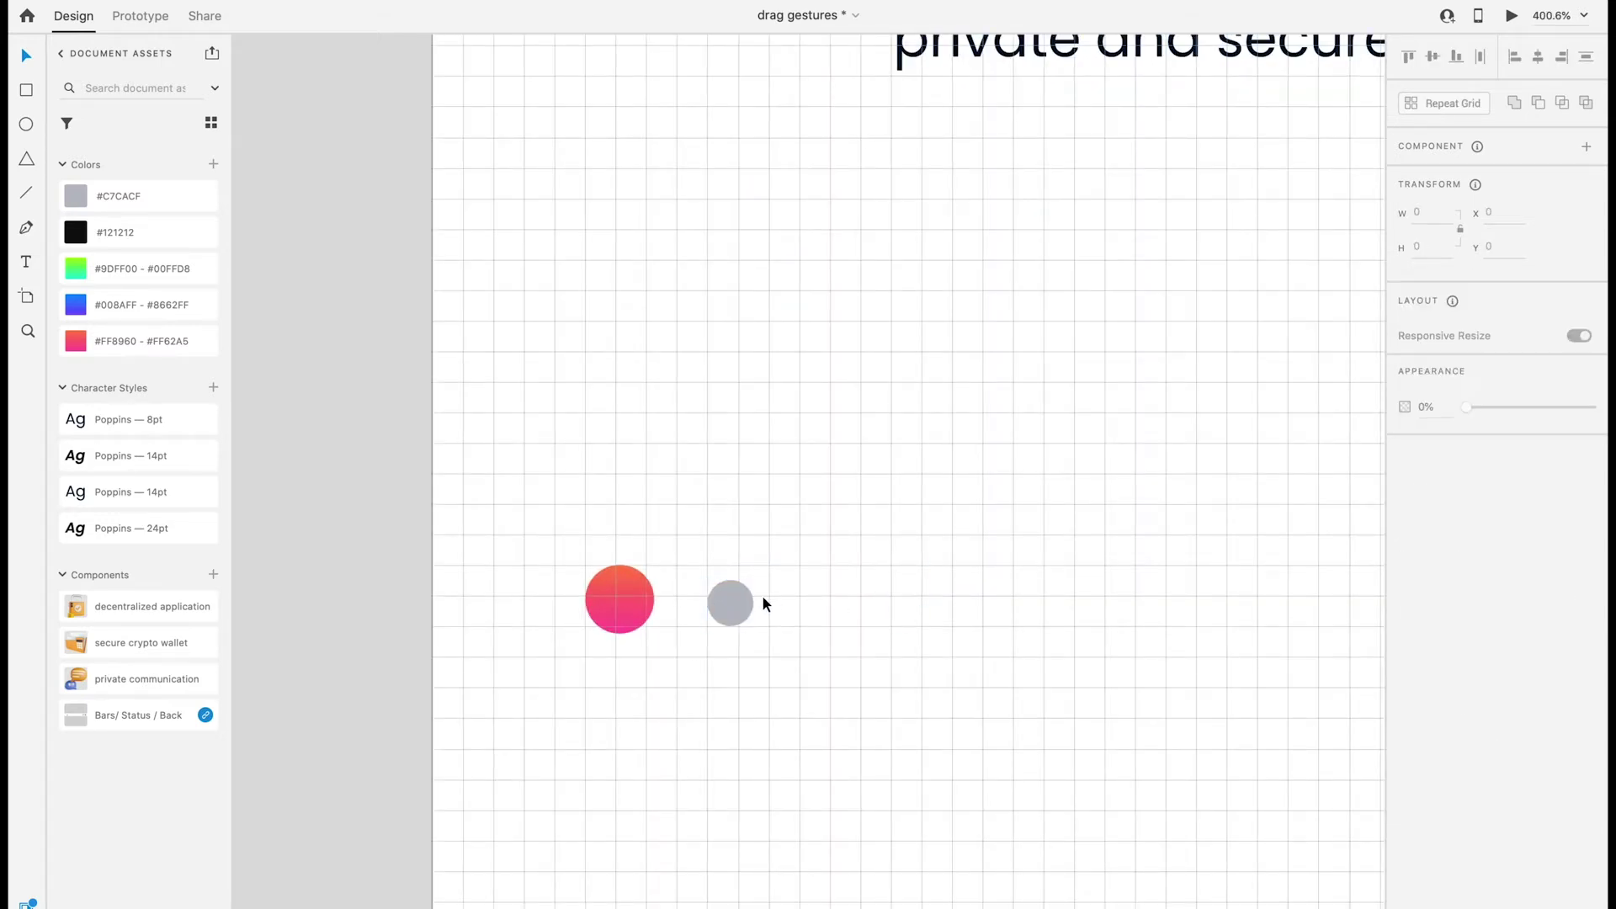
{"action": "left_click", "coordinate": [746, 604]}
{"action": "left_click_drag", "start_coordinate": [746, 606], "coordinate": [867, 606]}
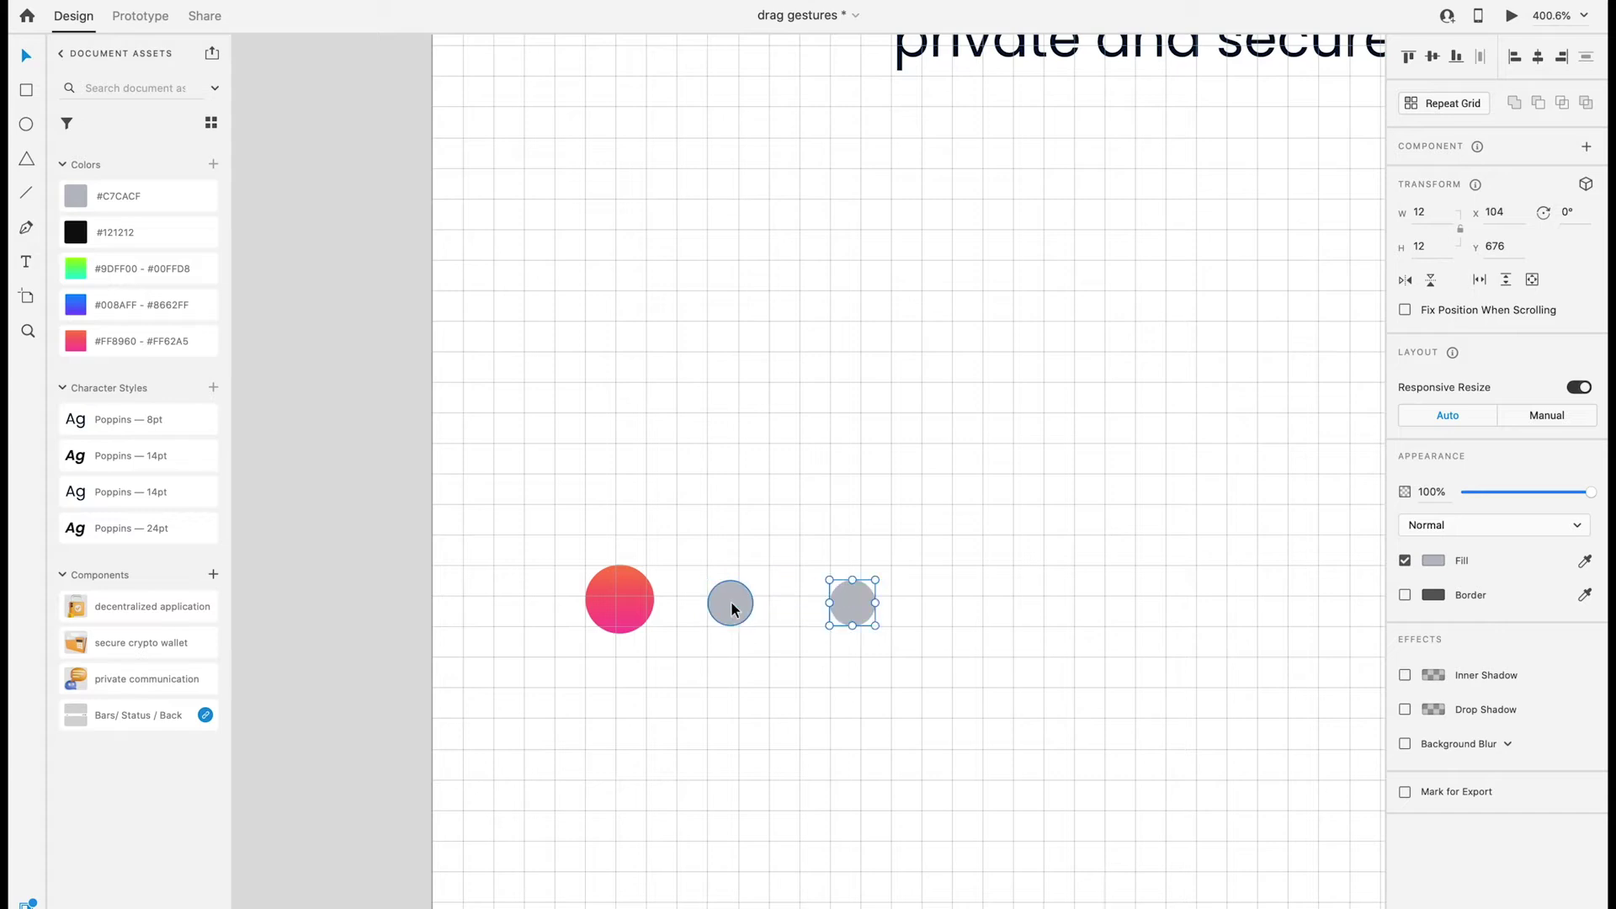
{"action": "scroll", "coordinate": [731, 601], "scroll_direction": "down", "scroll_amount": 5}
{"action": "scroll", "coordinate": [731, 602], "scroll_direction": "down", "scroll_amount": 3}
{"action": "left_click", "coordinate": [743, 690]}
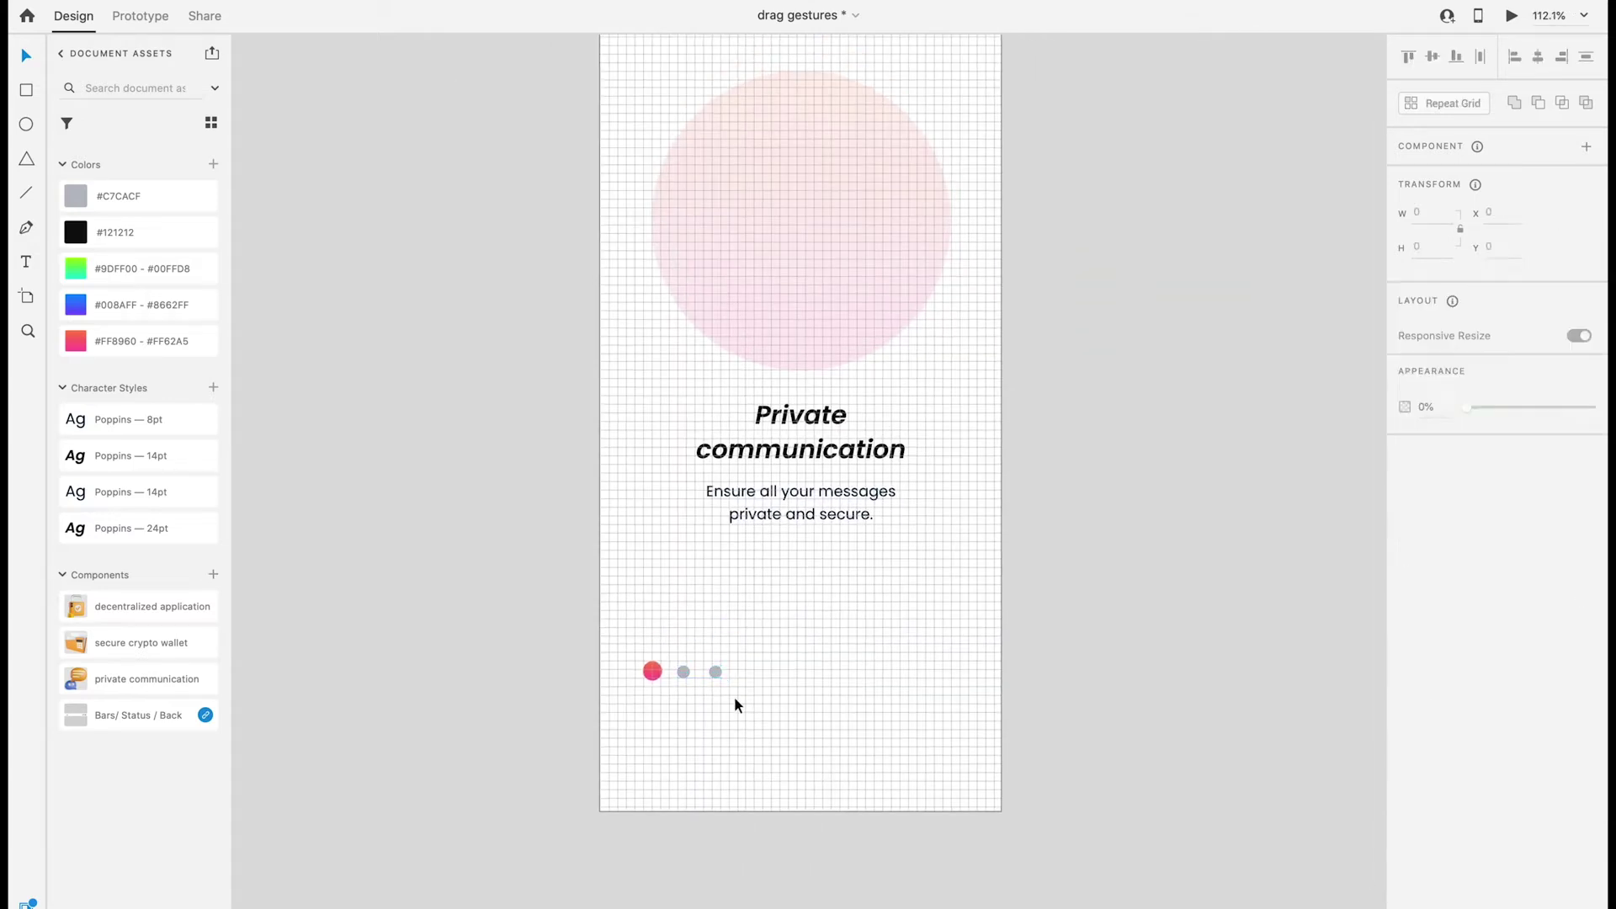
{"action": "left_click_drag", "start_coordinate": [734, 696], "coordinate": [632, 654]}
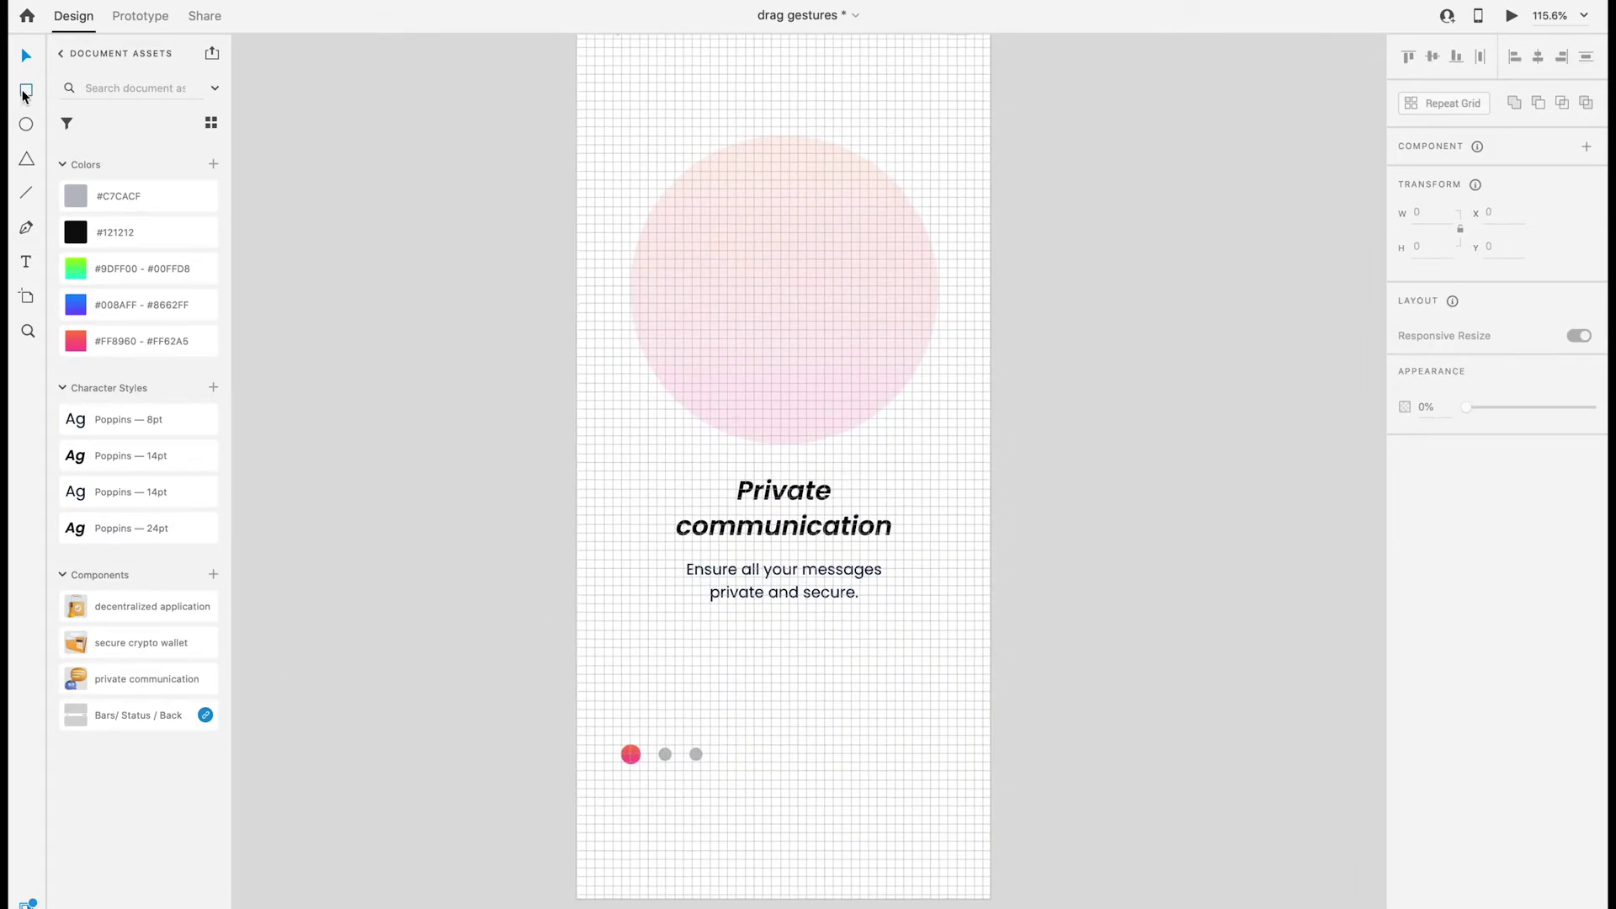
Step: Draw a borderless pink-orange gradient square, round it to a circle and resize to about 59×59
{"action": "left_click_drag", "start_coordinate": [814, 718], "coordinate": [903, 805]}
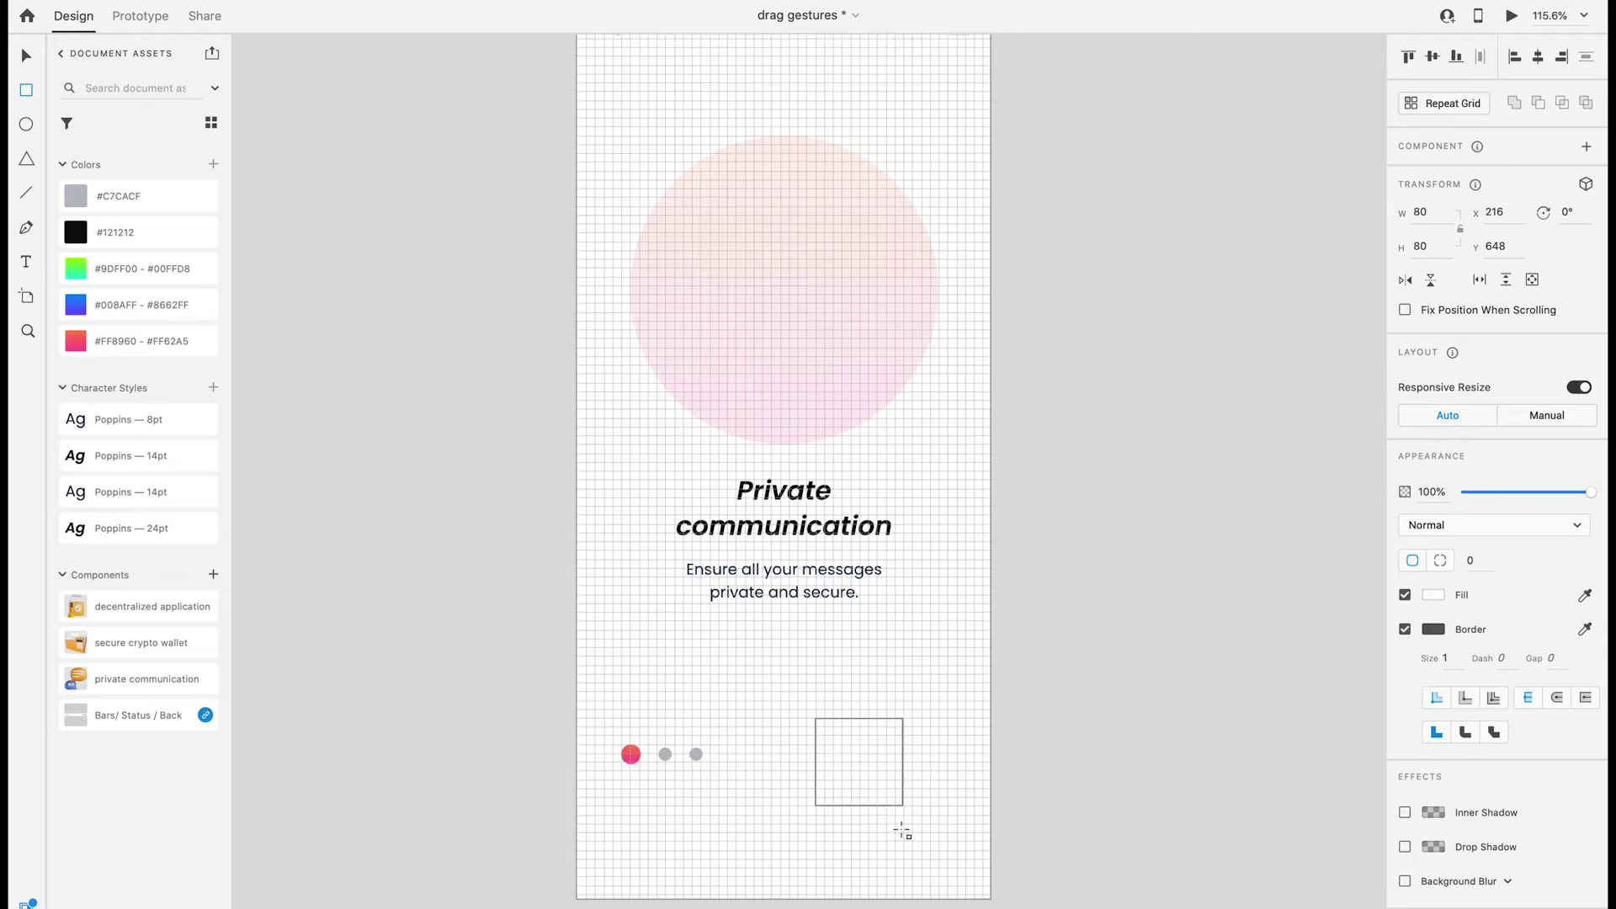
{"action": "left_click", "coordinate": [197, 349]}
{"action": "left_click", "coordinate": [1406, 629]}
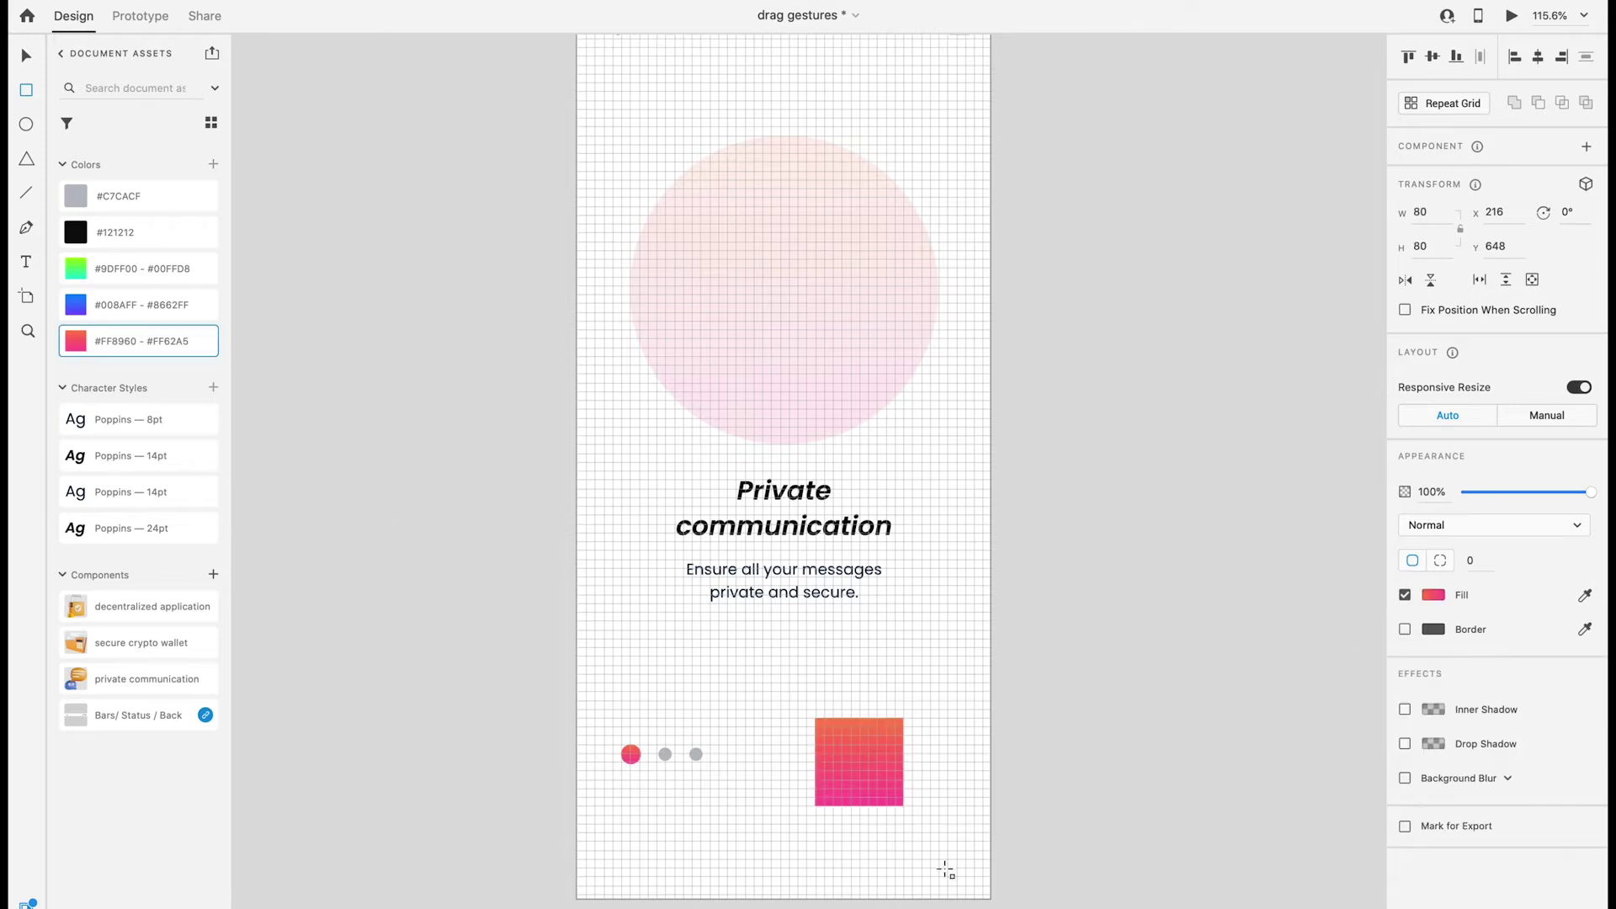
{"action": "scroll", "coordinate": [947, 867], "scroll_direction": "up", "scroll_amount": 5}
{"action": "mouse_move", "coordinate": [728, 612]}
{"action": "left_mouse_down"}
{"action": "mouse_move", "coordinate": [812, 648]}
{"action": "mouse_move", "coordinate": [907, 647]}
{"action": "left_mouse_up"}
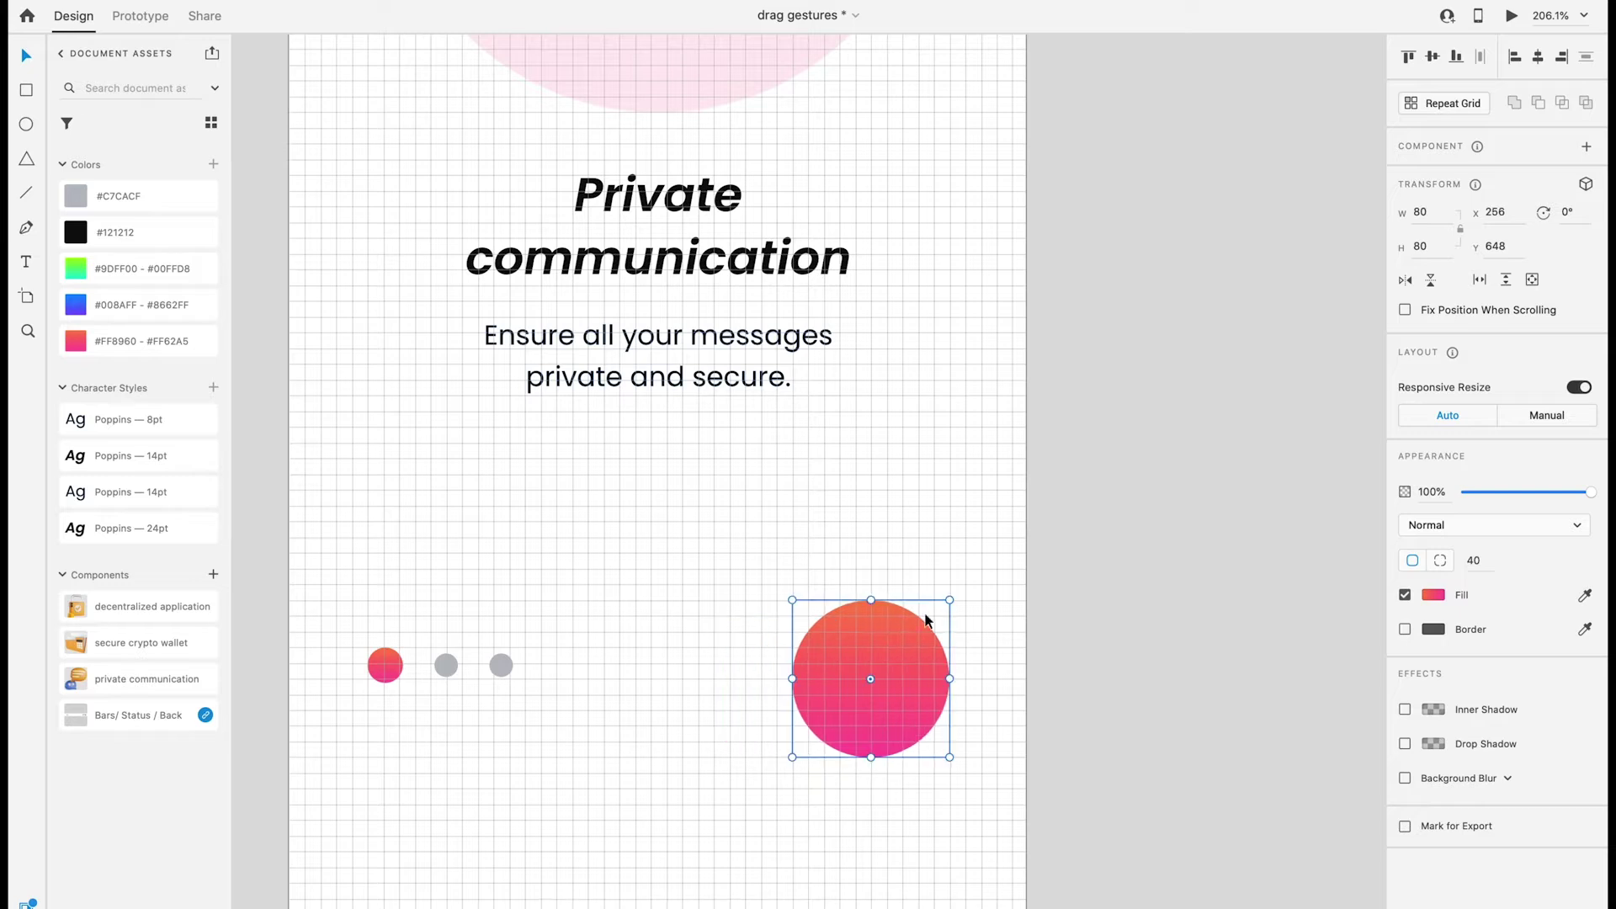
{"action": "left_click_drag", "start_coordinate": [962, 602], "coordinate": [915, 637]}
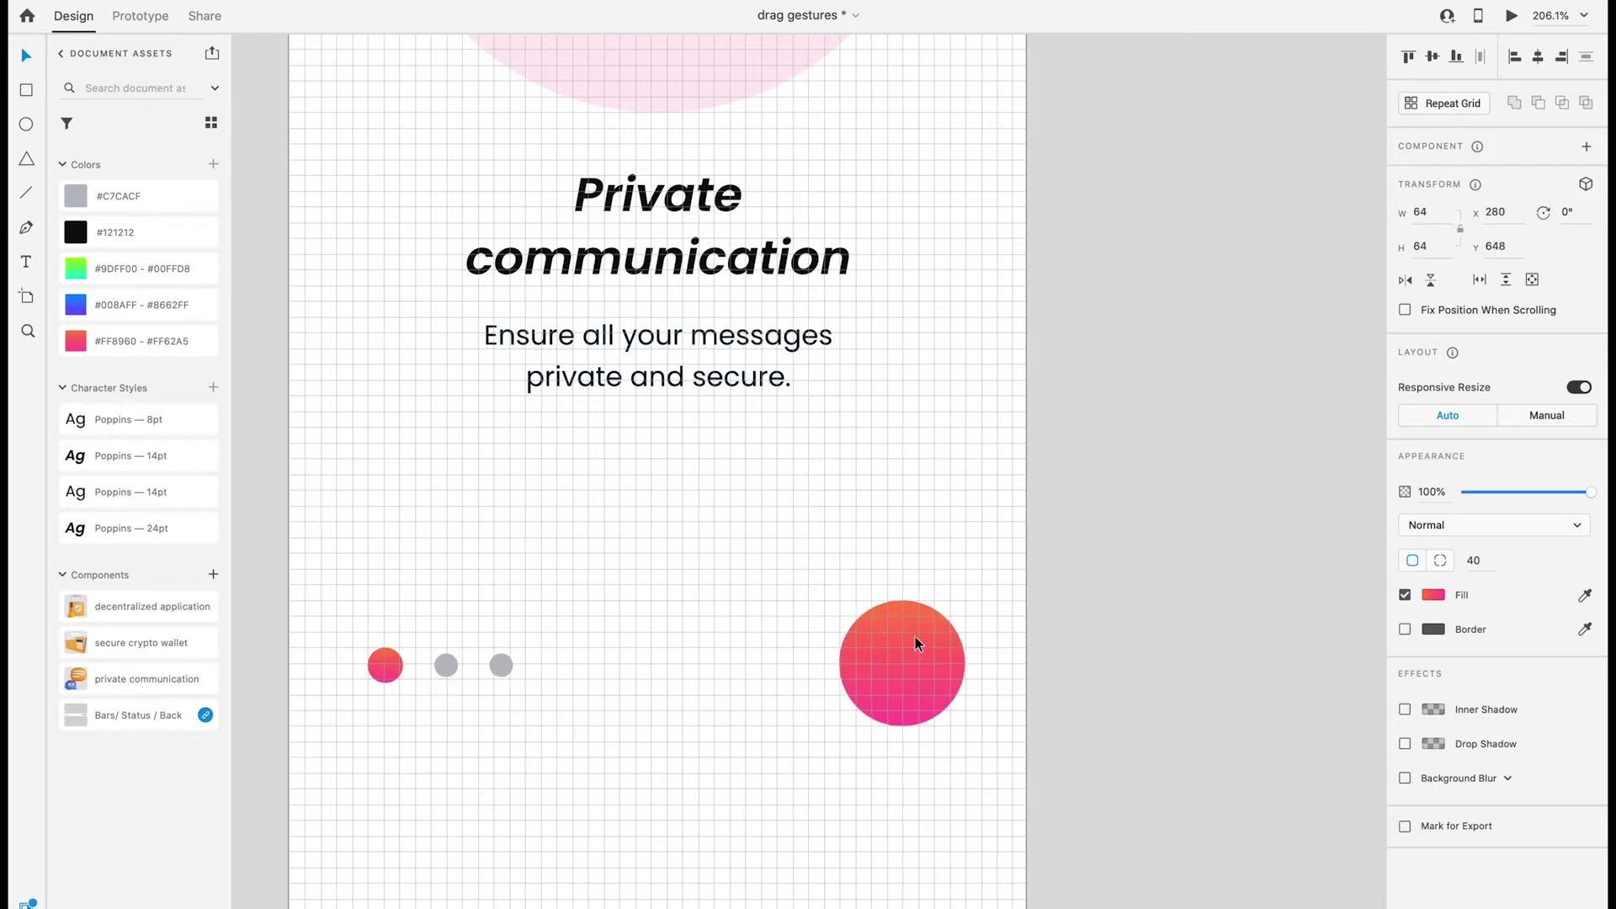
{"action": "scroll", "coordinate": [916, 636], "scroll_direction": "up", "scroll_amount": 3}
Step: Draw a three-point chevron with the Pen tool and move it into the gradient circle
{"action": "left_click", "coordinate": [25, 228]}
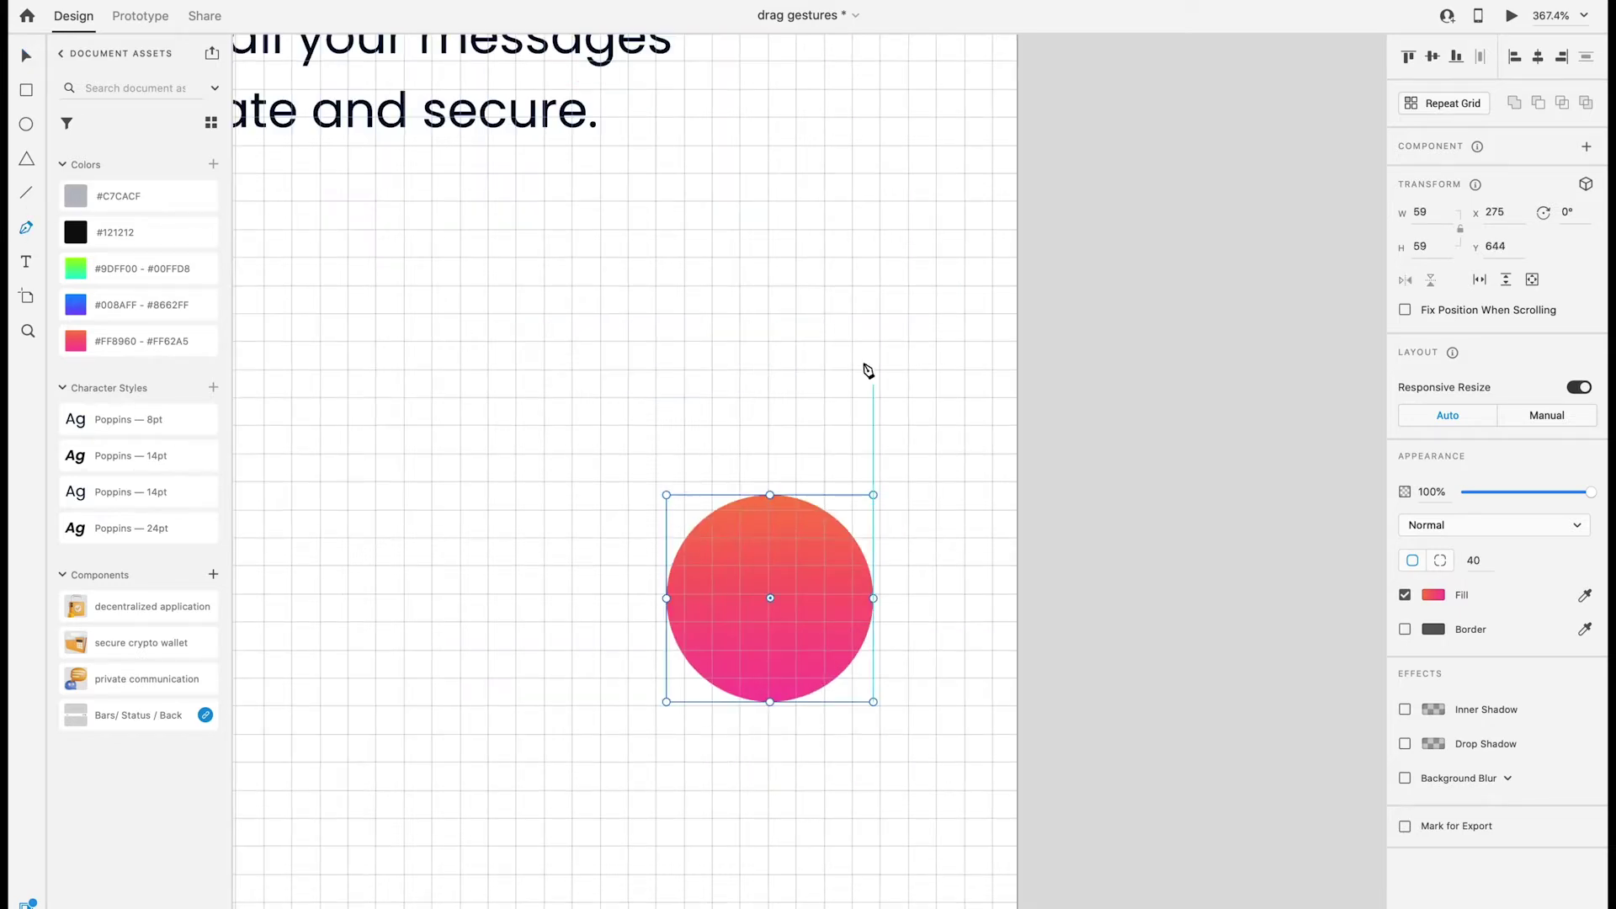
{"action": "left_click", "coordinate": [768, 314]}
{"action": "left_click", "coordinate": [824, 368]}
{"action": "left_click", "coordinate": [767, 424]}
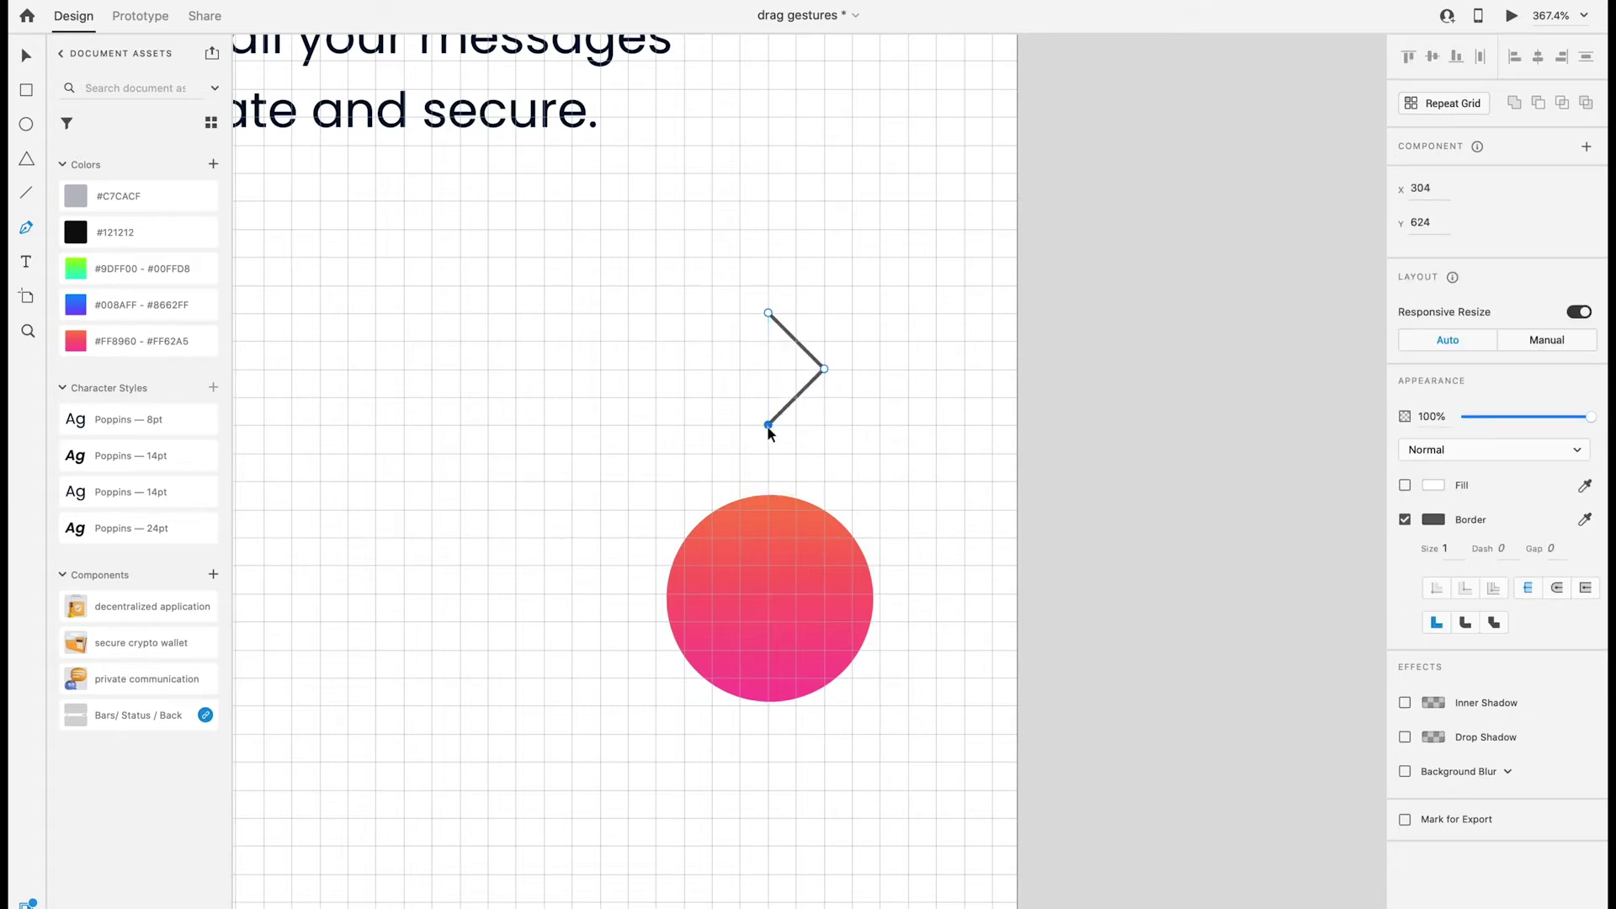
{"action": "key", "text": "Escape"}
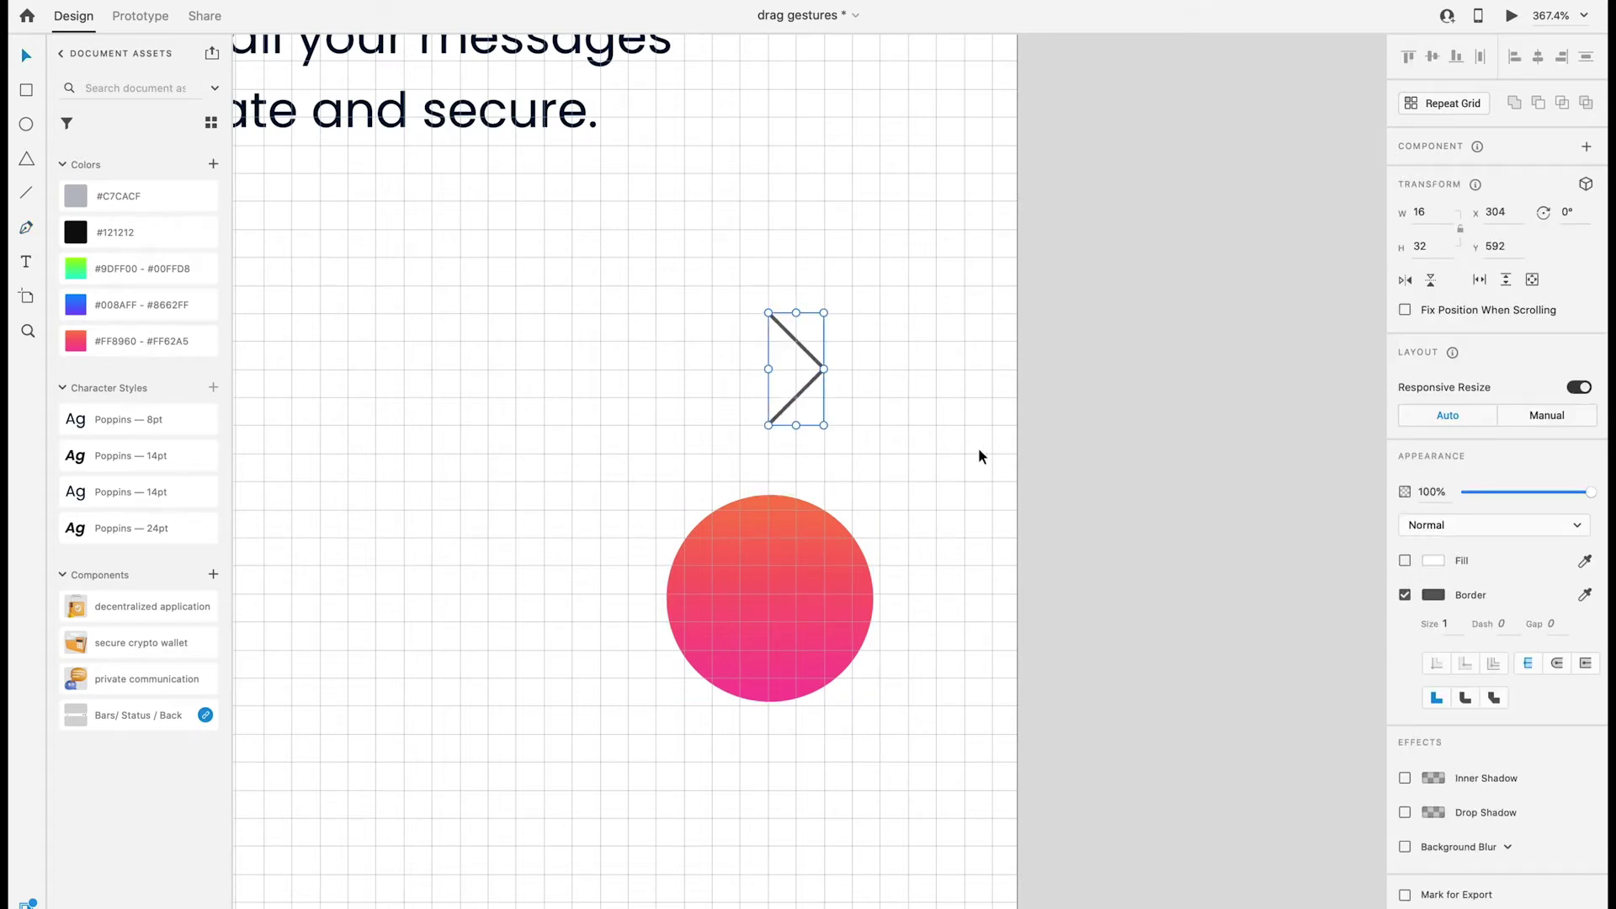
{"action": "mouse_move", "coordinate": [811, 360]}
{"action": "left_mouse_down"}
{"action": "mouse_move", "coordinate": [792, 583]}
{"action": "mouse_move", "coordinate": [806, 552]}
{"action": "left_mouse_up"}
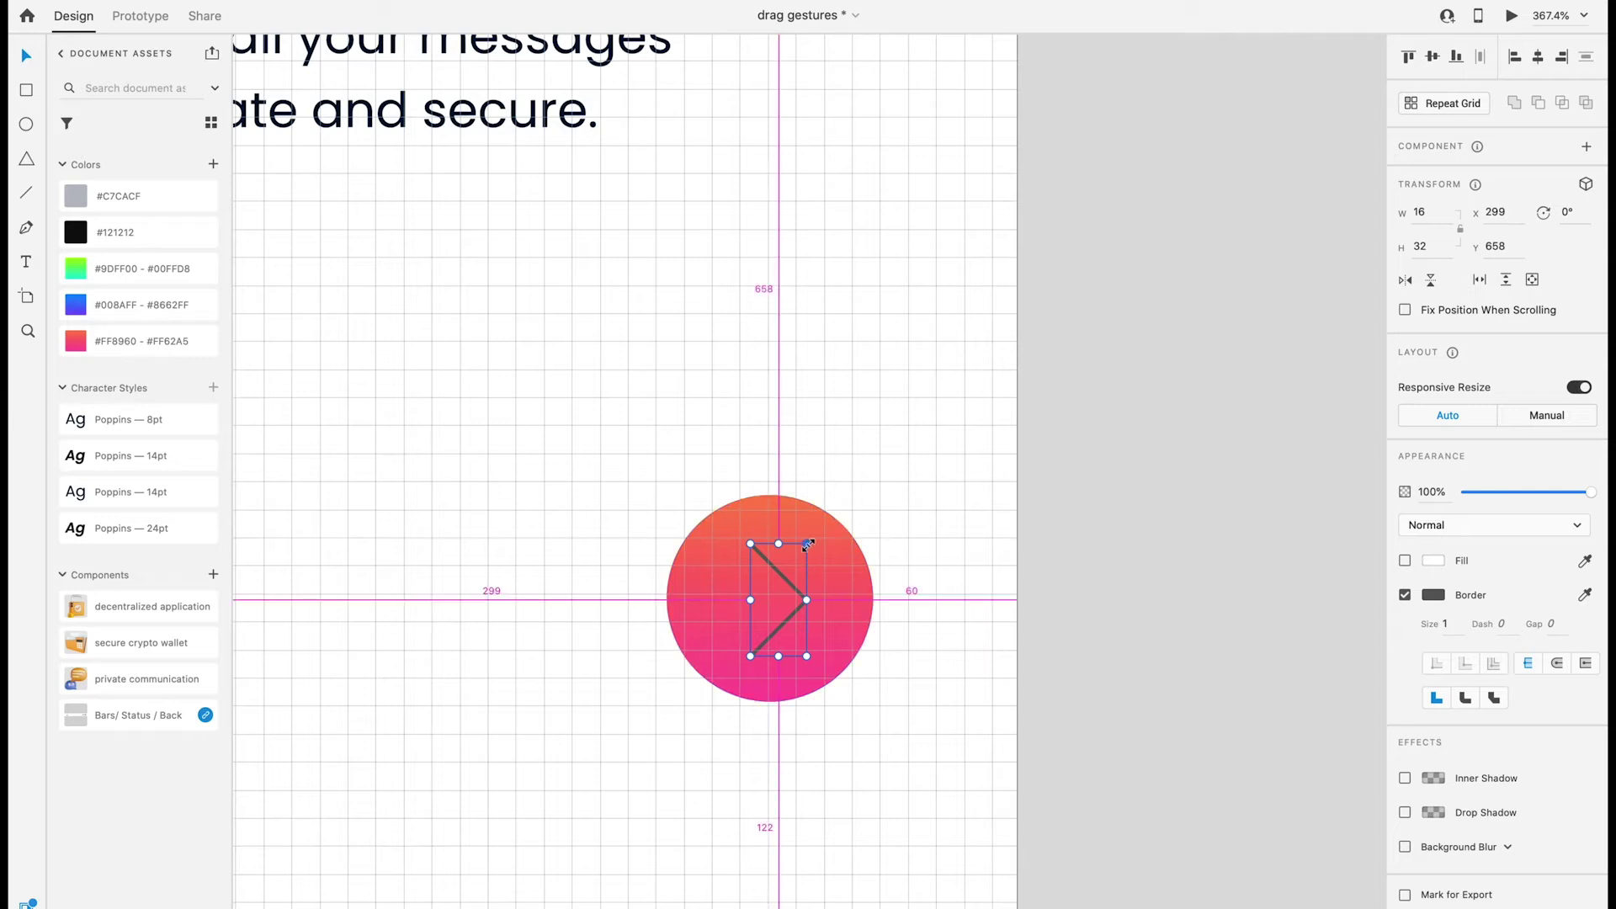
Step: Give the chevron a white size-2 stroke, enlarge it and select it with the circle
{"action": "left_click", "coordinate": [1434, 595]}
{"action": "left_click_drag", "start_coordinate": [1207, 493], "coordinate": [1194, 455]}
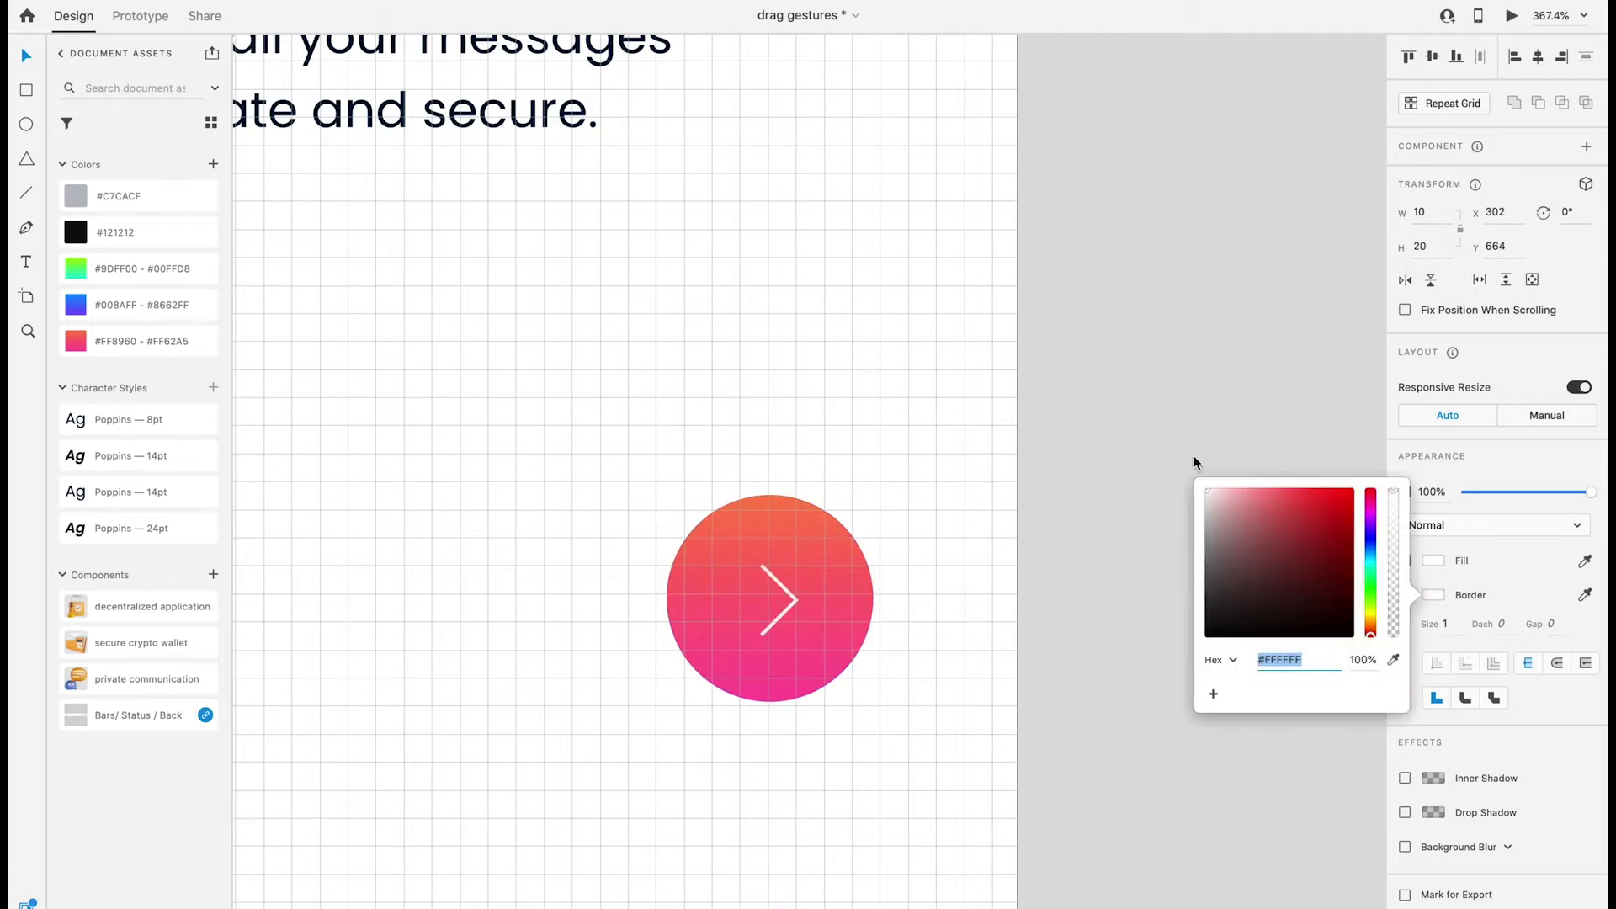
{"action": "left_click", "coordinate": [1443, 623]}
{"action": "type", "text": "4"}
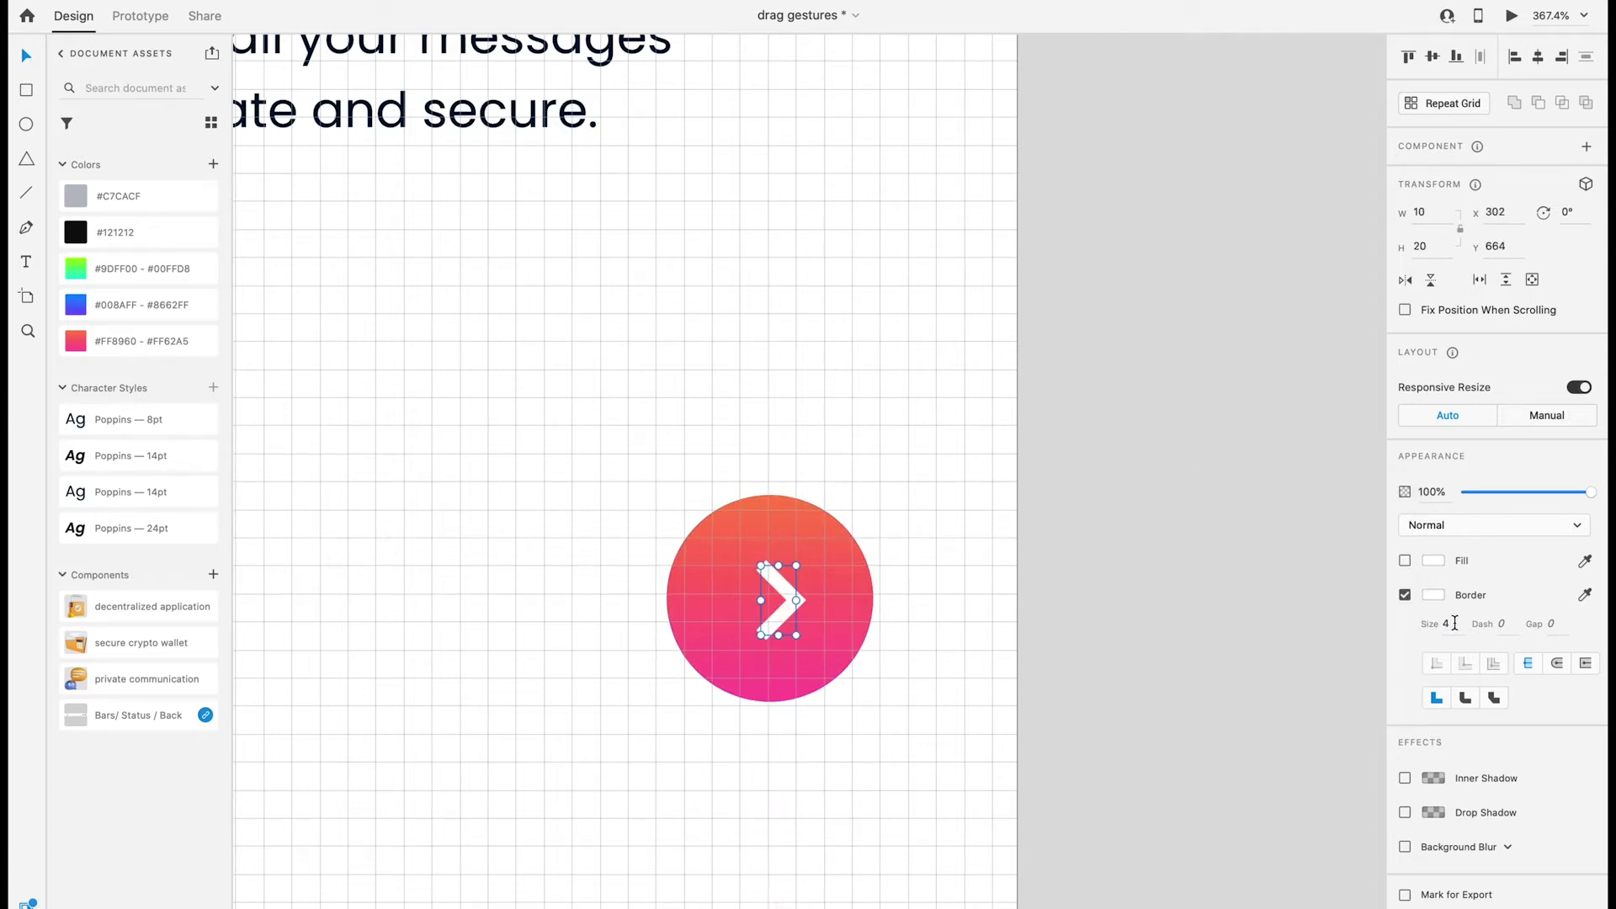
{"action": "type", "text": "2"}
{"action": "left_click_drag", "start_coordinate": [799, 566], "coordinate": [812, 551]}
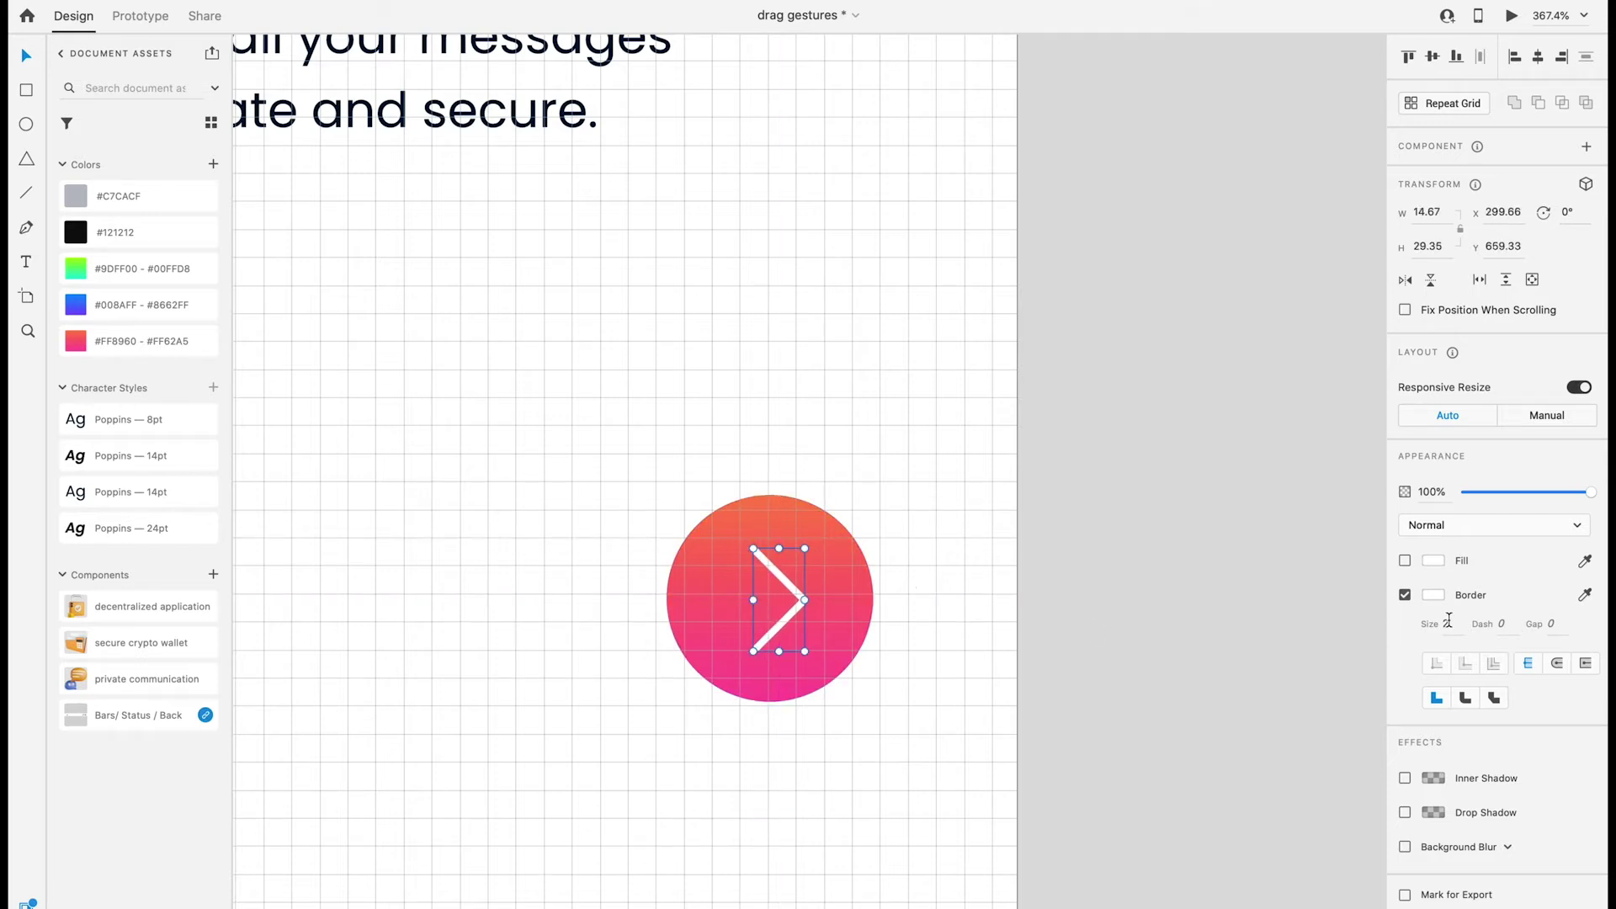
{"action": "left_click", "coordinate": [1003, 584]}
{"action": "left_click", "coordinate": [780, 574]}
{"action": "left_click", "coordinate": [826, 543], "text": "shift"}
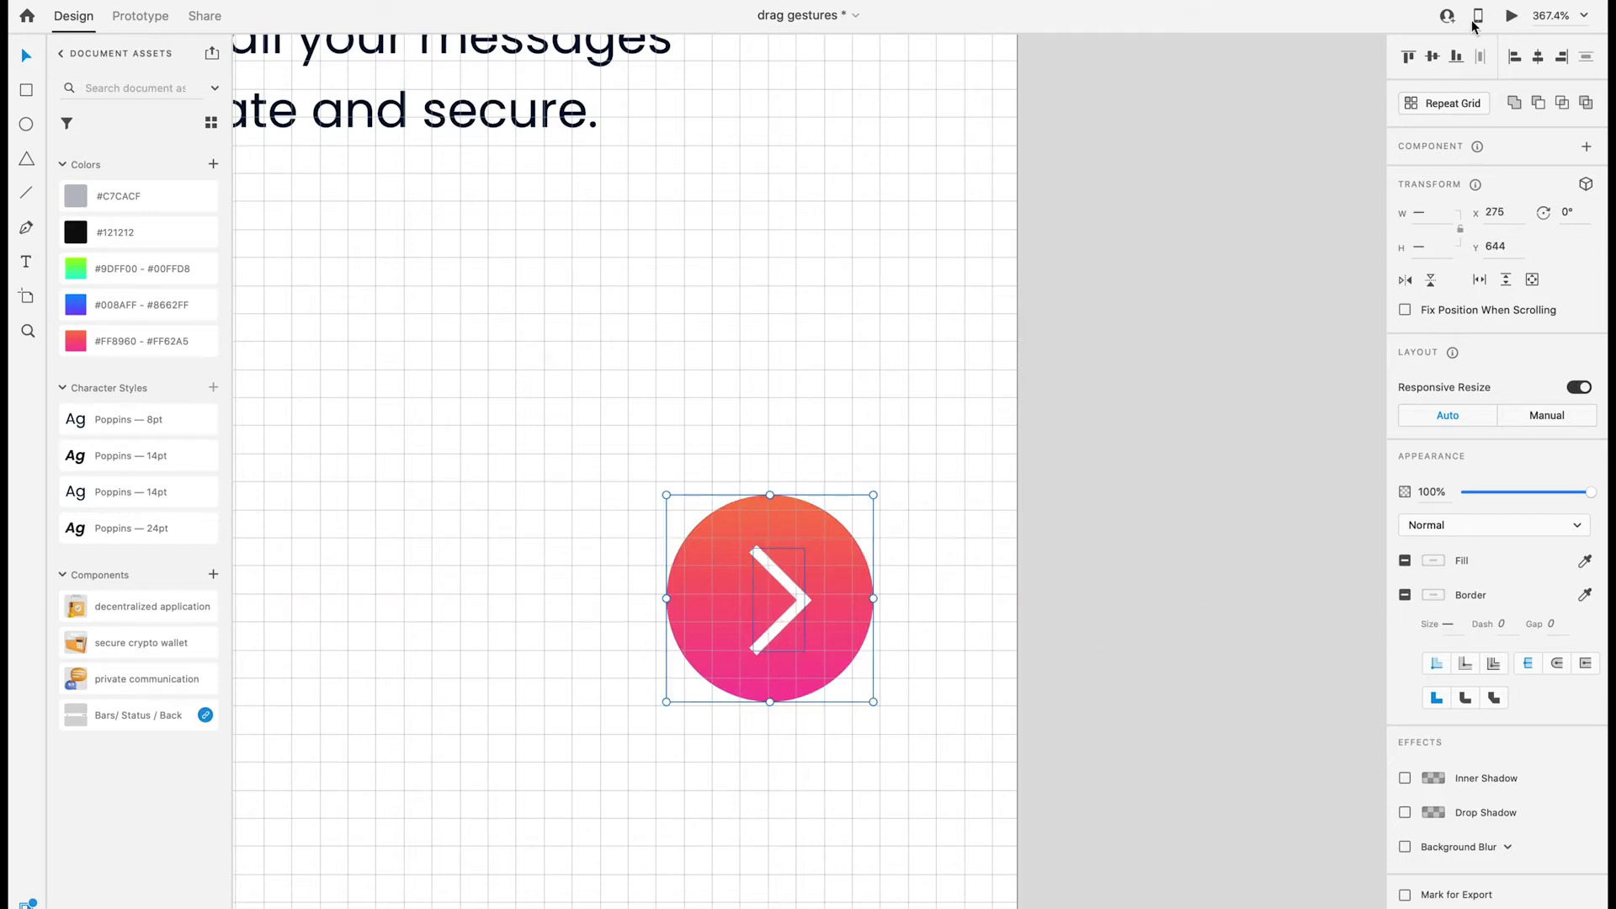
{"action": "key", "text": "ctrl+0"}
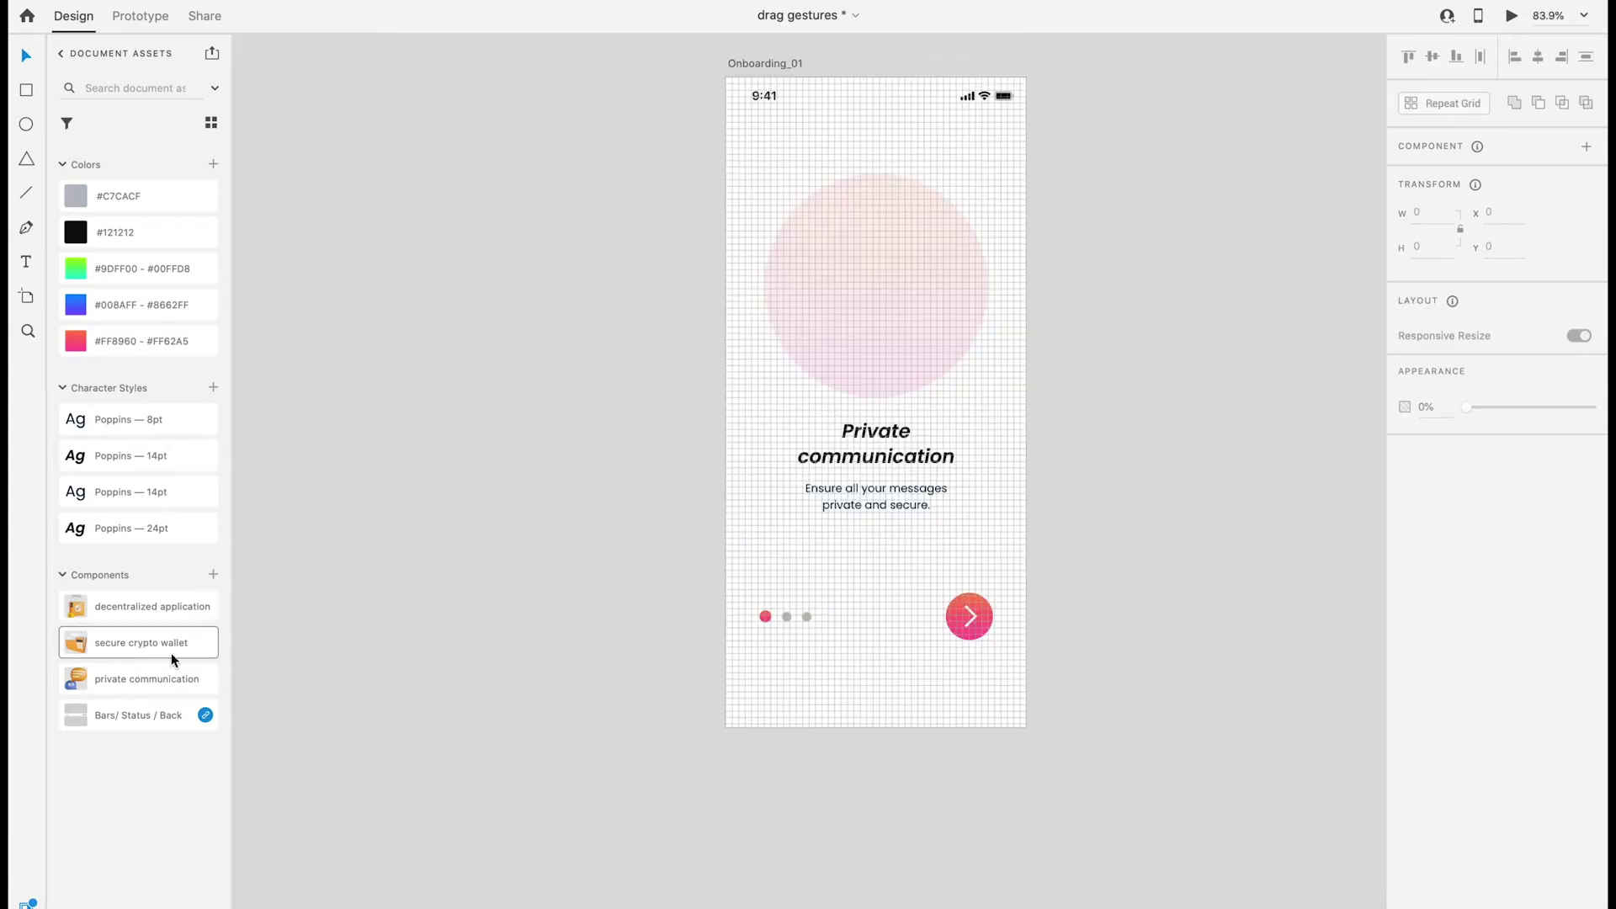
Step: Drop the private communication illustration into the pink circle and select it with the text
{"action": "mouse_move", "coordinate": [151, 678]}
{"action": "left_mouse_down"}
{"action": "mouse_move", "coordinate": [458, 432]}
{"action": "mouse_move", "coordinate": [544, 510]}
{"action": "mouse_move", "coordinate": [909, 256]}
{"action": "left_mouse_up"}
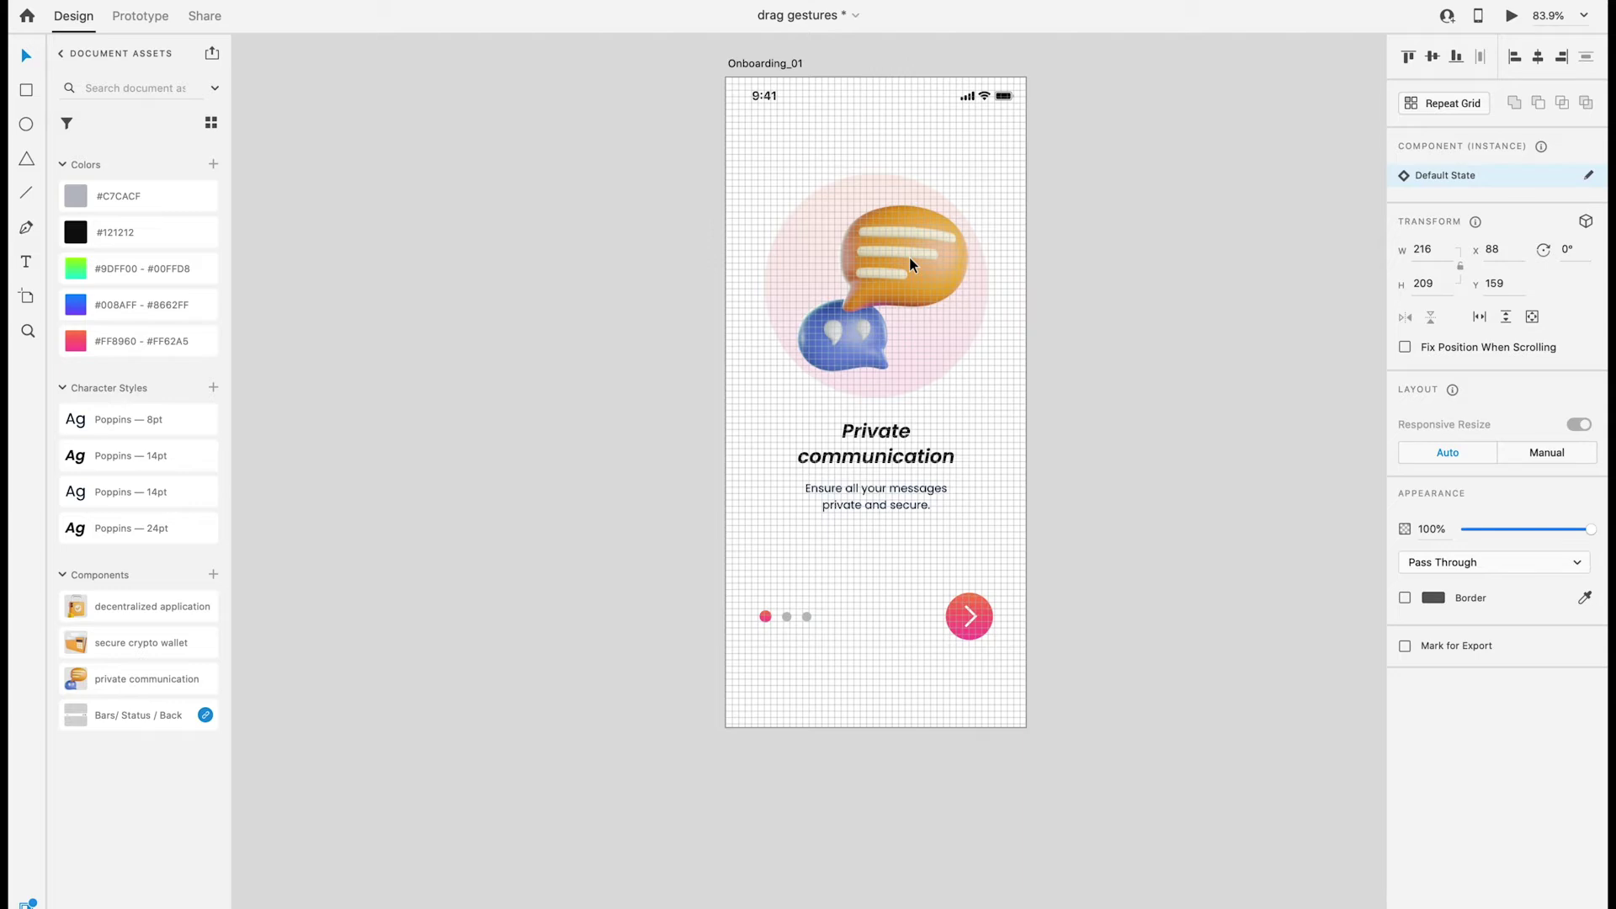
{"action": "left_click", "coordinate": [1127, 397]}
{"action": "scroll", "coordinate": [1127, 398], "scroll_direction": "up", "scroll_amount": 2}
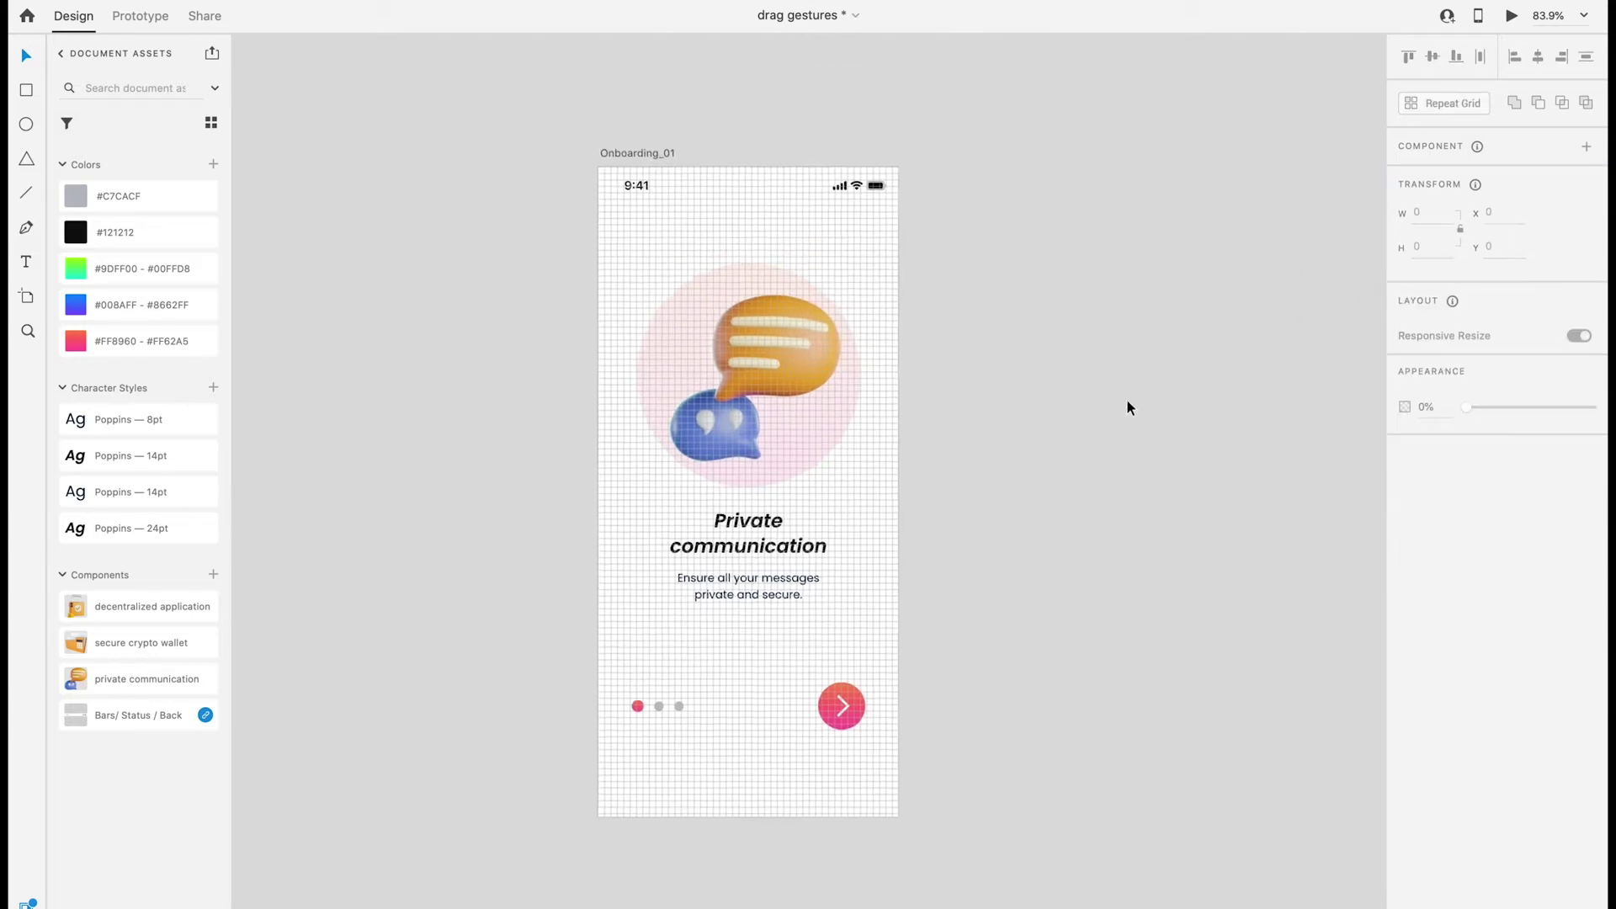
{"action": "scroll", "coordinate": [1126, 398], "scroll_direction": "right", "scroll_amount": 3}
{"action": "left_click_drag", "start_coordinate": [628, 258], "coordinate": [885, 620]}
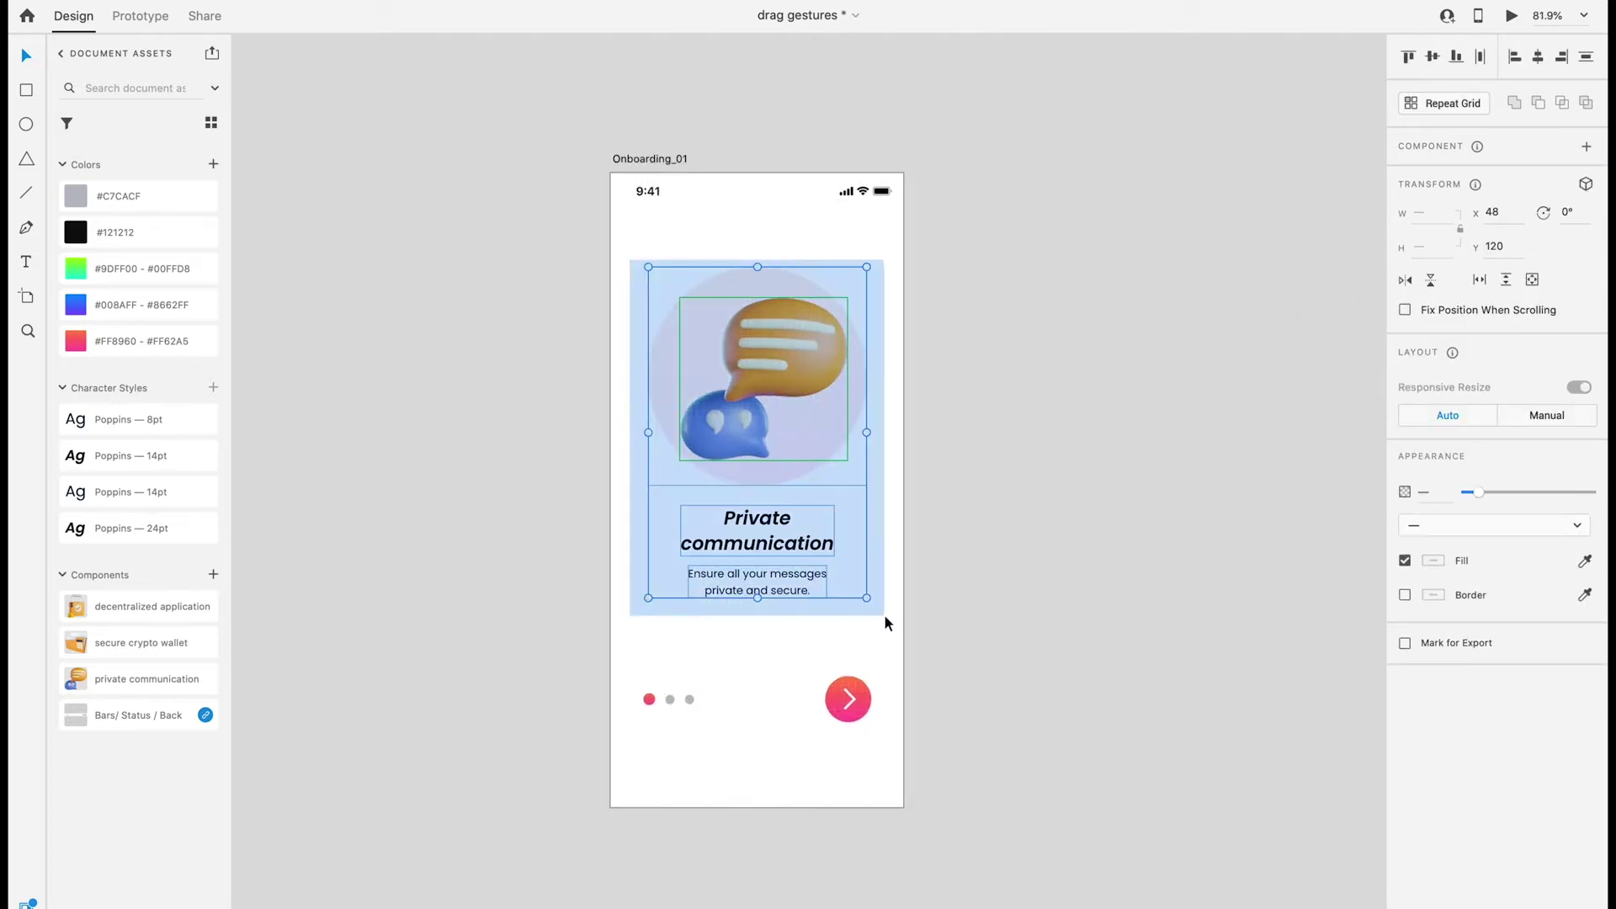
{"action": "scroll", "coordinate": [736, 647], "scroll_direction": "right", "scroll_amount": 3}
{"action": "scroll", "coordinate": [736, 646], "scroll_direction": "up", "scroll_amount": 1}
Step: Duplicate the illustration and text block and nudge the copy just right of the artboard
{"action": "key", "text": "ctrl+d"}
{"action": "key", "text": "shift+Right"}
{"action": "key", "text": "shift+Right"}
{"action": "key", "text": "shift+Right"}
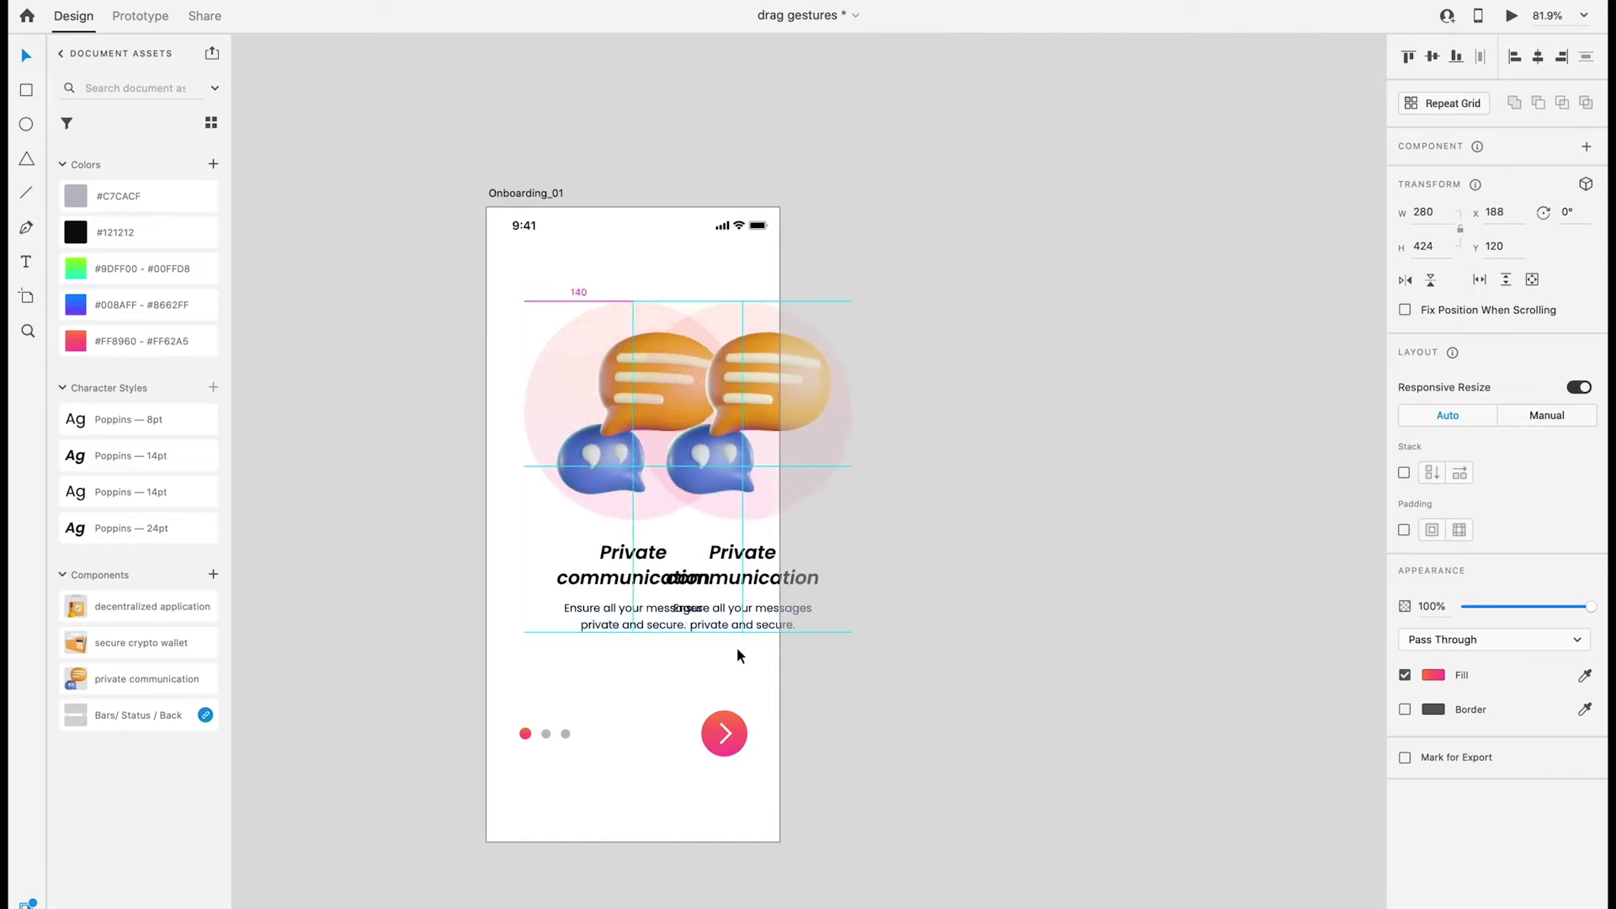
{"action": "key", "text": "shift+Right"}
{"action": "key", "text": "shift+Right"}
{"action": "key", "text": "shift+Right"}
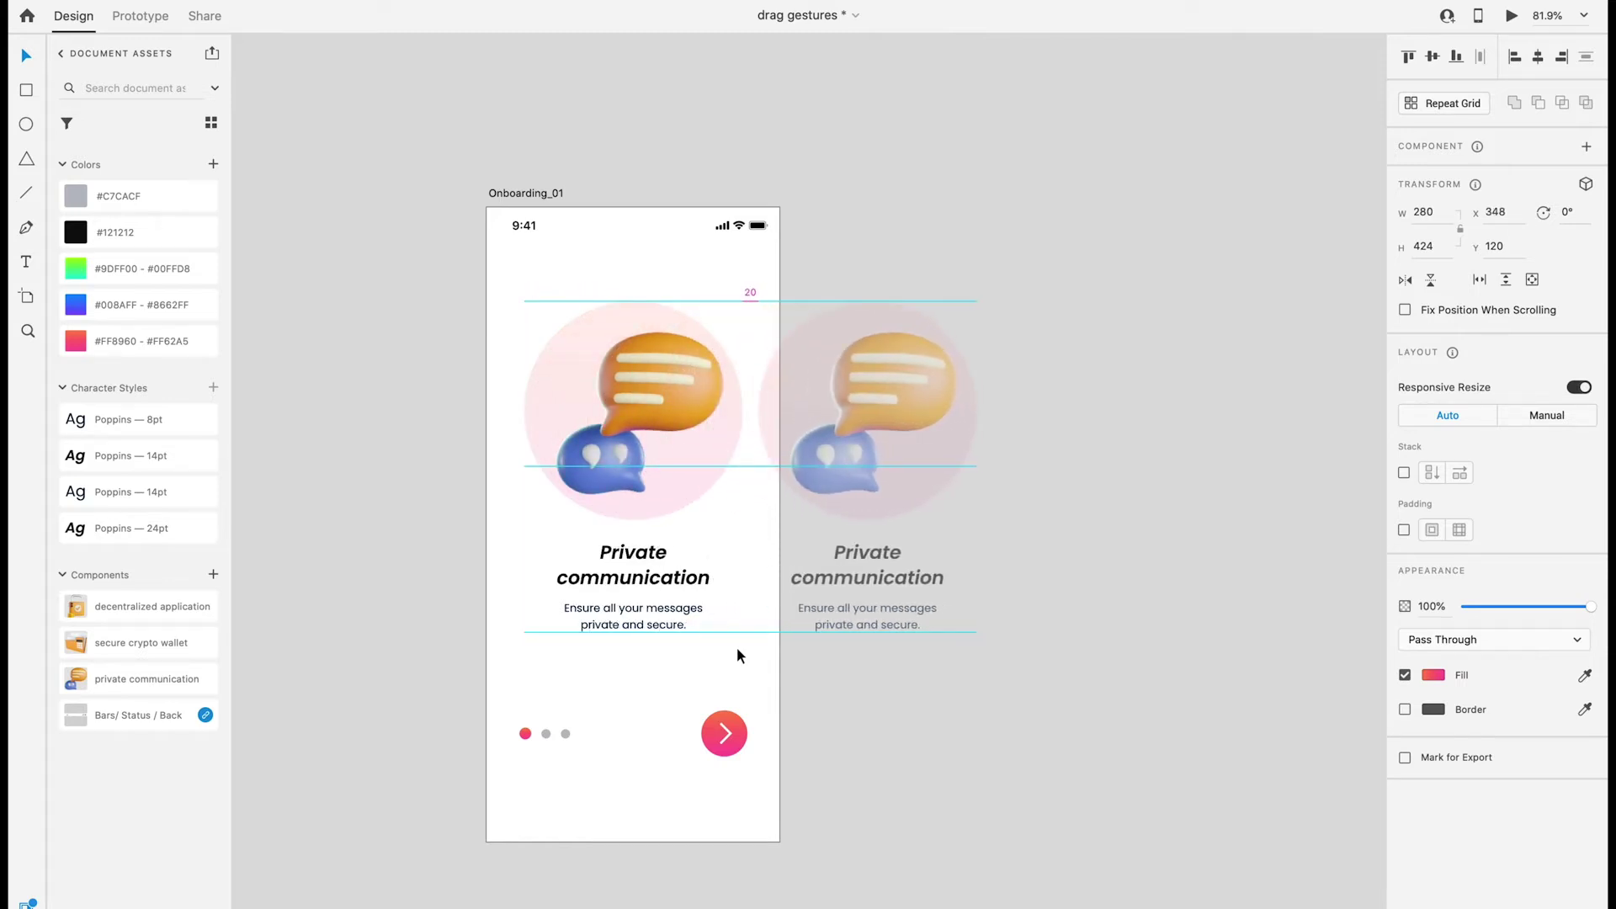
{"action": "key", "text": "Right"}
{"action": "key", "text": "Right"}
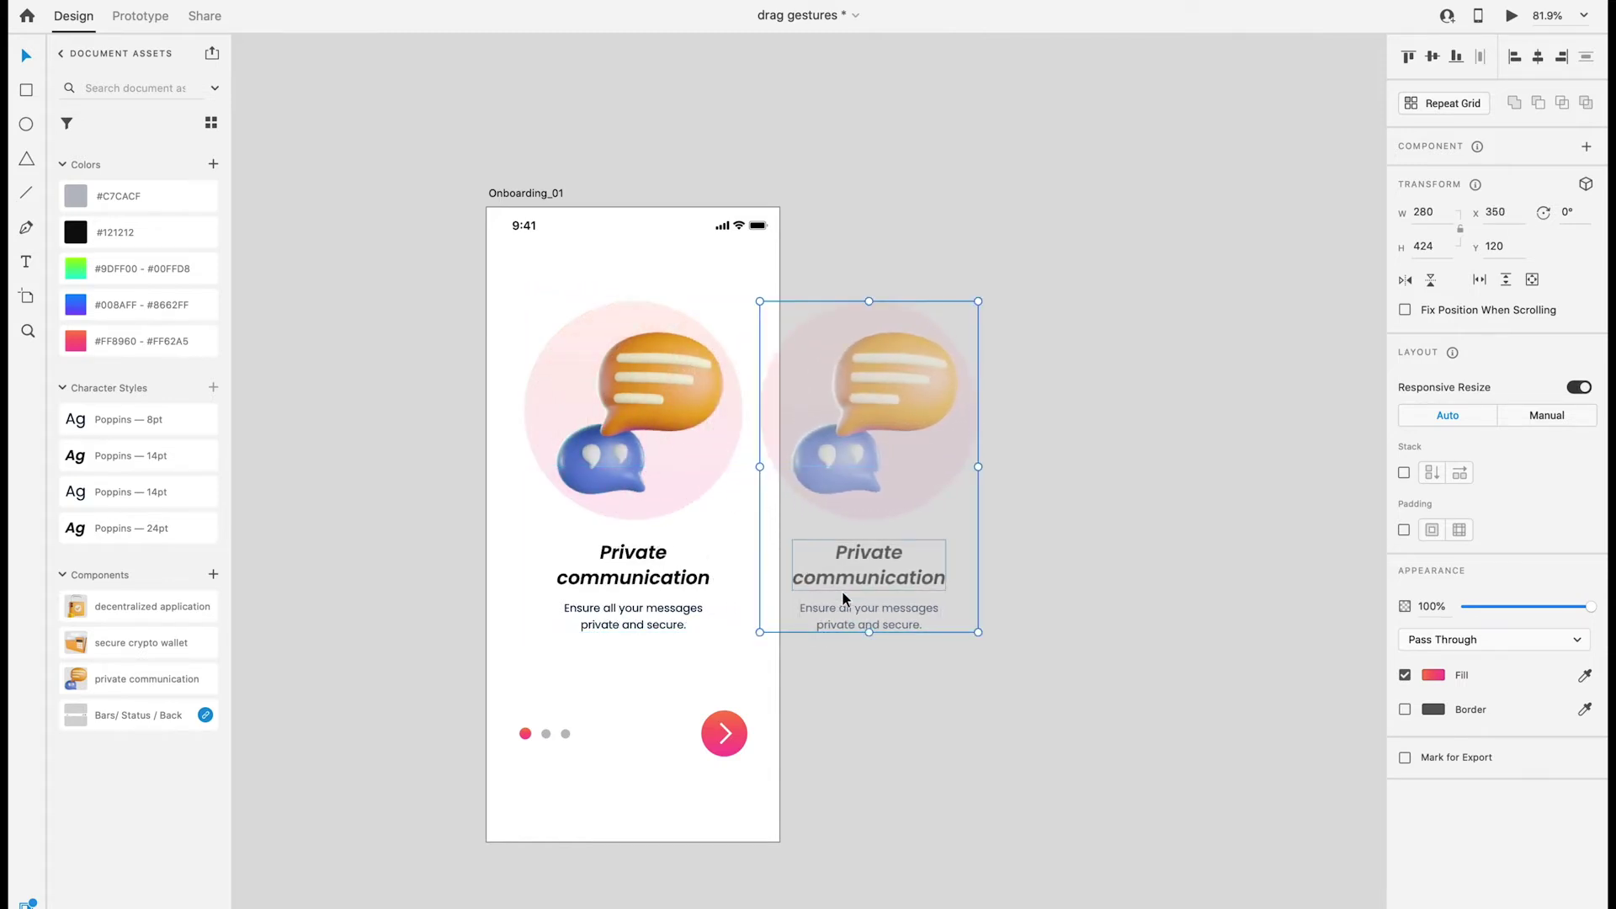
{"action": "key", "text": "ctrl+apostrophe"}
{"action": "key", "text": "Right"}
{"action": "key", "text": "Right"}
{"action": "key", "text": "ctrl+apostrophe"}
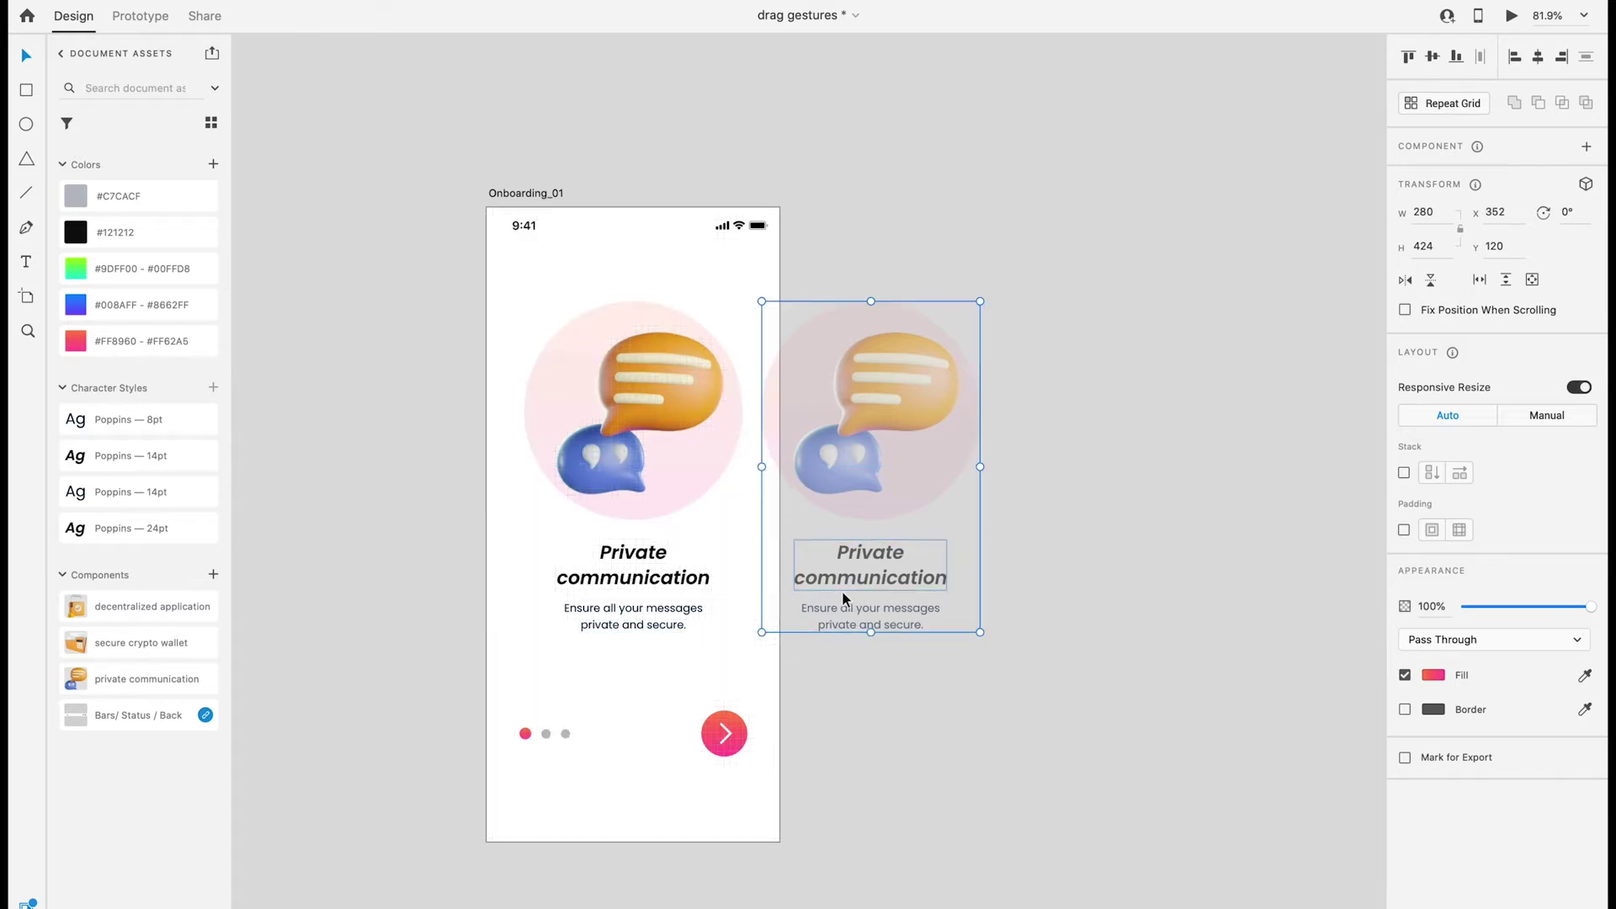
{"action": "scroll", "coordinate": [846, 590], "scroll_direction": "right", "scroll_amount": 2}
{"action": "scroll", "coordinate": [846, 590], "scroll_direction": "up", "scroll_amount": 1}
{"action": "double_click", "coordinate": [719, 407]}
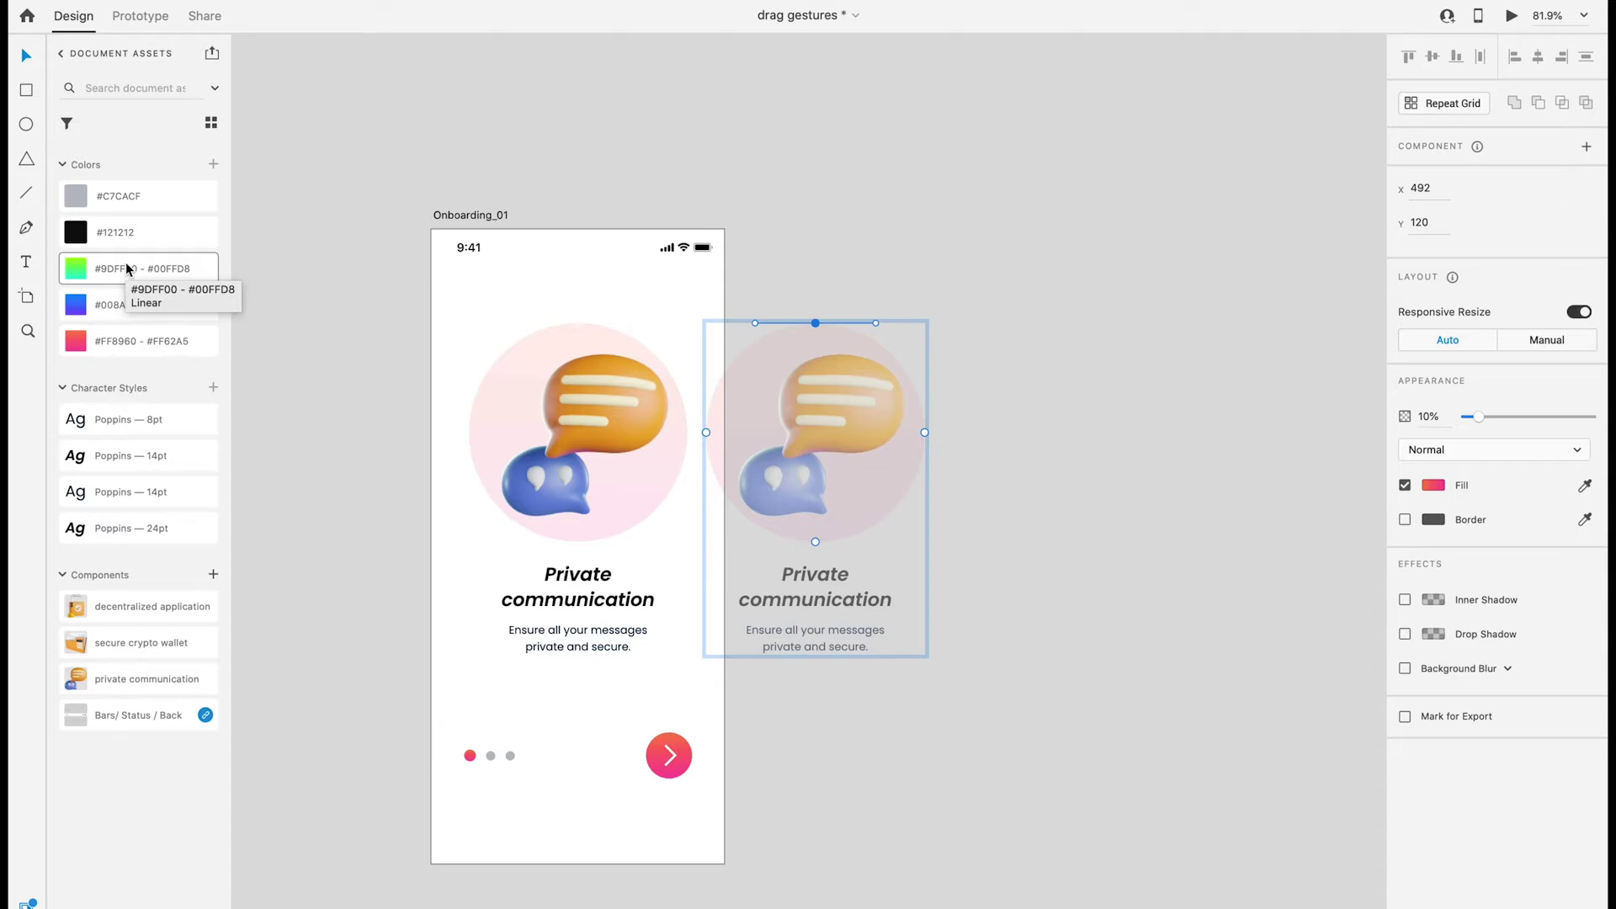
Step: Fill the copy's circle with the #008AFF-#8662FF gradient and place the secure crypto wallet illustration over it
{"action": "left_click", "coordinate": [126, 305]}
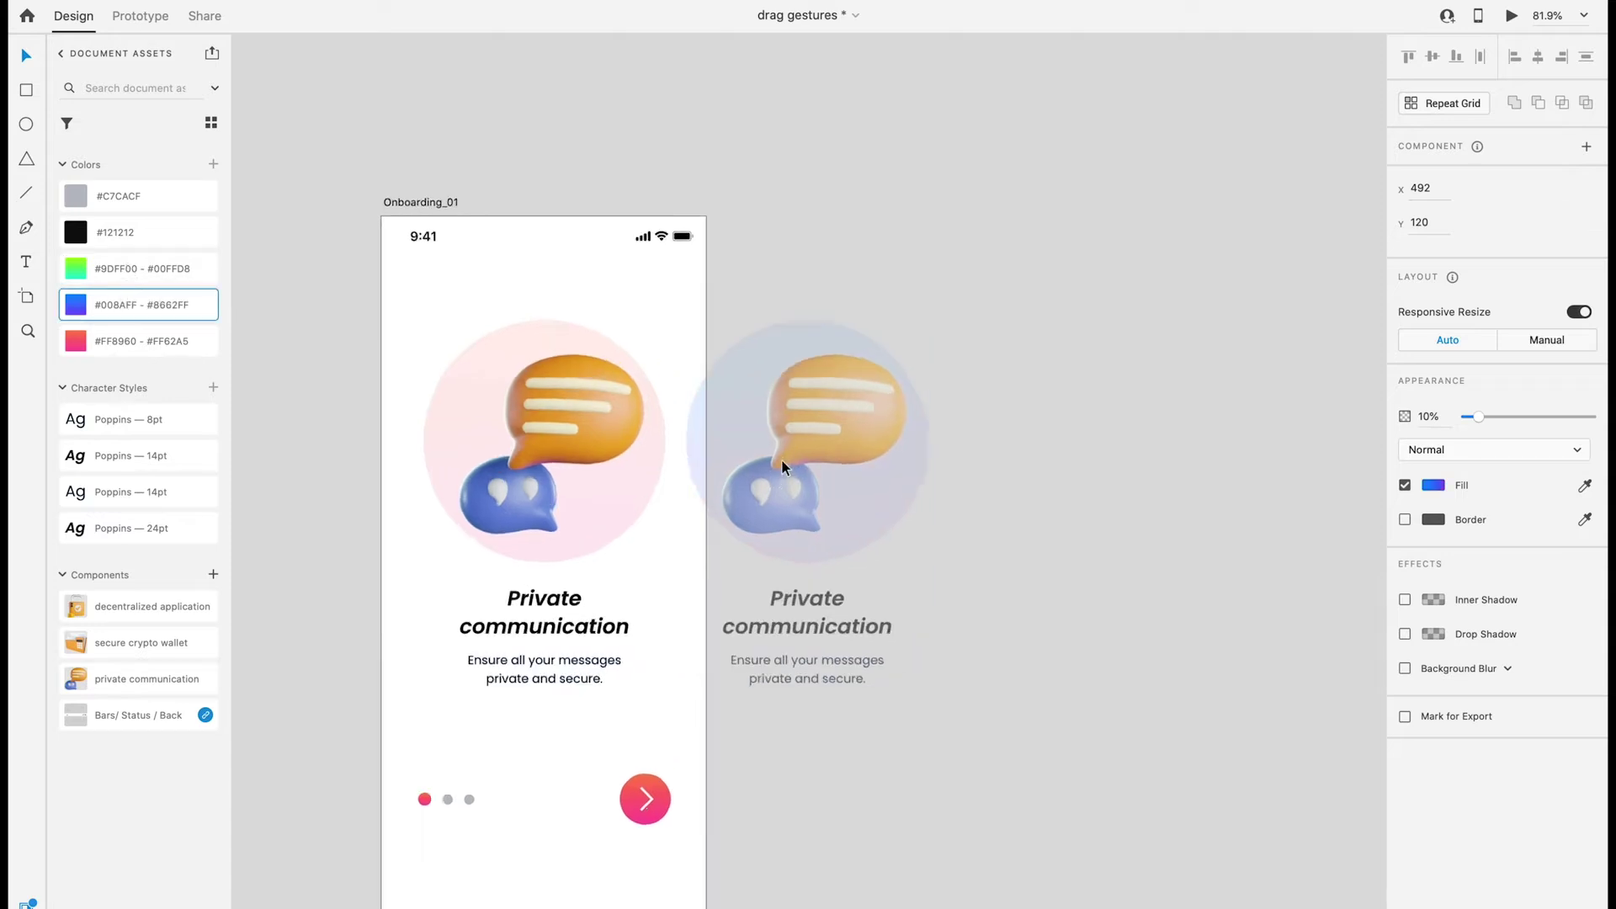
{"action": "scroll", "coordinate": [782, 465], "scroll_direction": "up", "scroll_amount": 3}
{"action": "left_click_drag", "start_coordinate": [158, 652], "coordinate": [825, 476]}
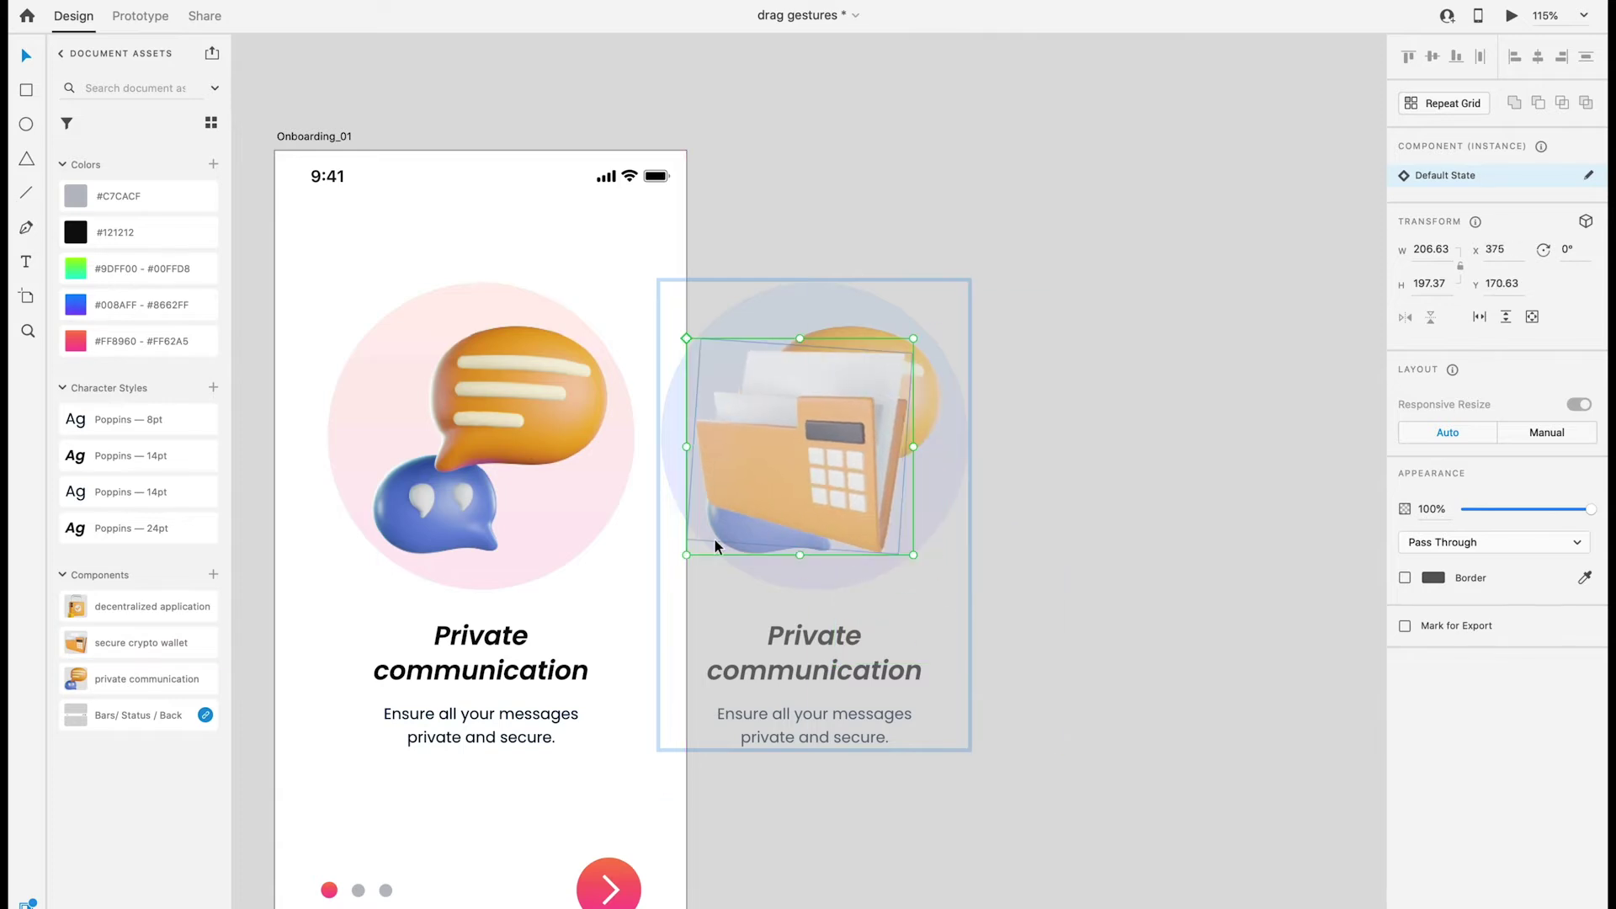
{"action": "key", "text": "ctrl+z"}
{"action": "key", "text": "ctrl+shift+z"}
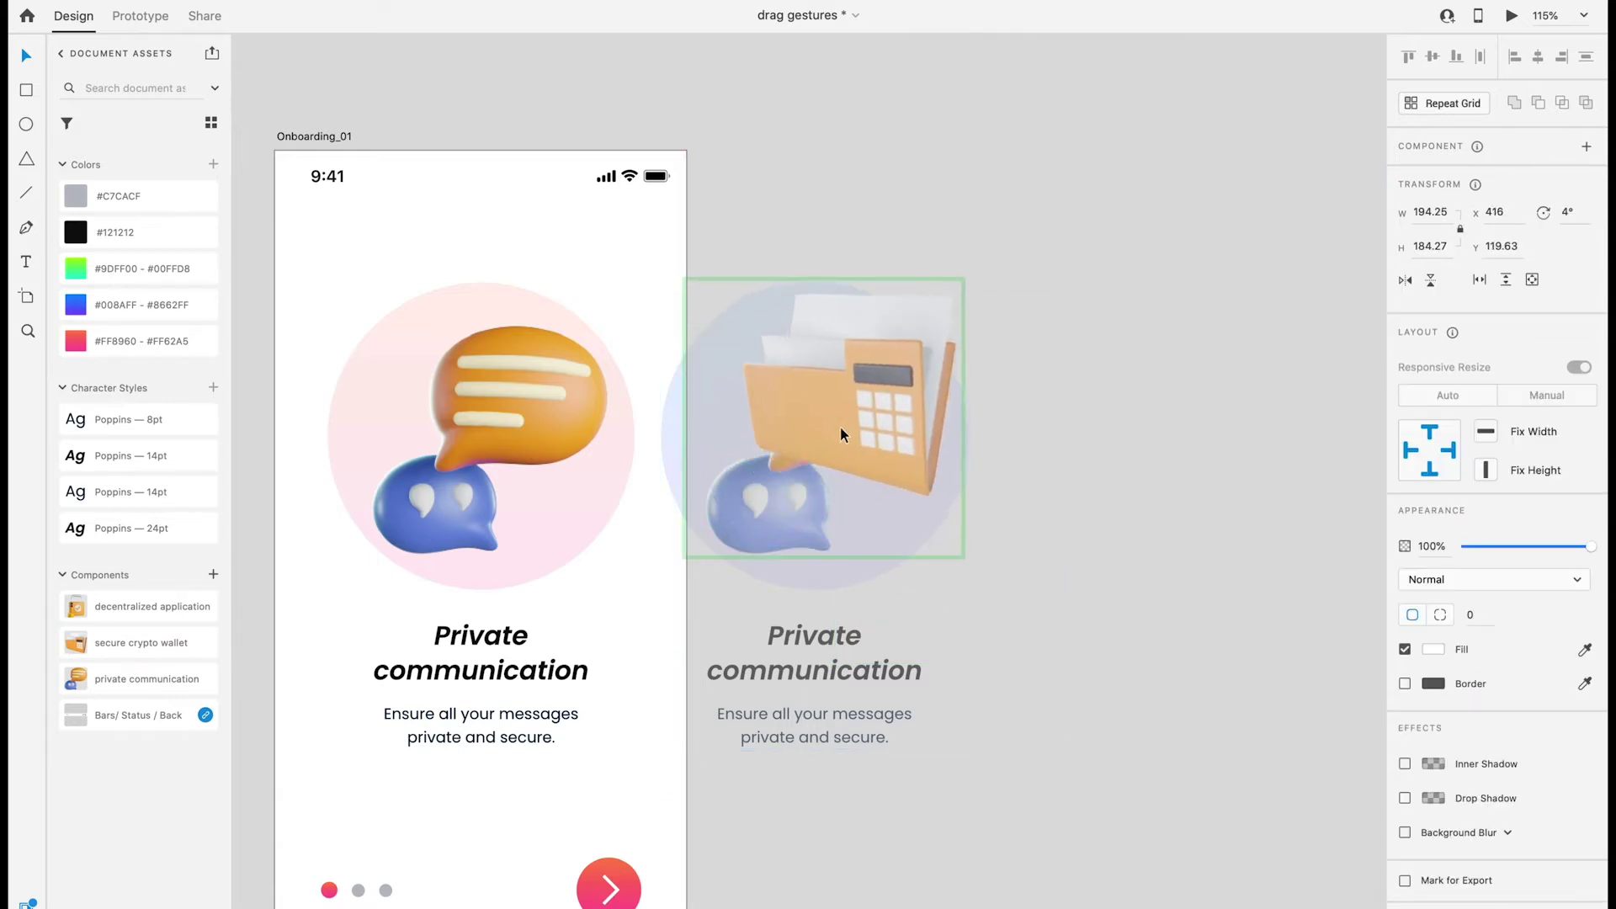
{"action": "left_click_drag", "start_coordinate": [894, 433], "coordinate": [827, 449]}
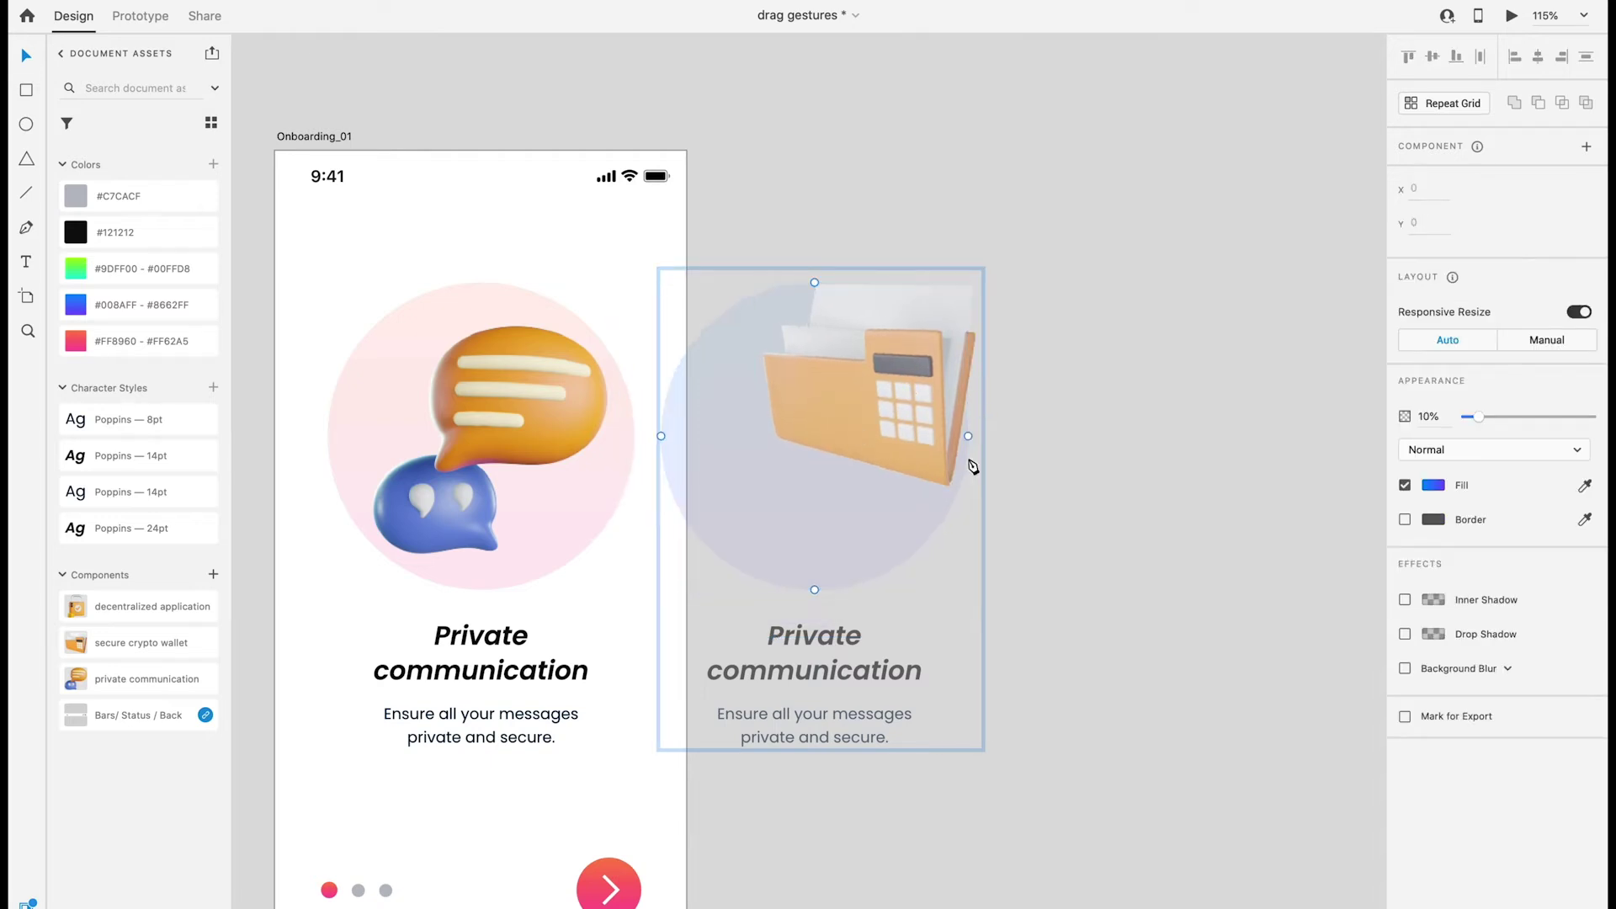
{"action": "left_click", "coordinate": [669, 445]}
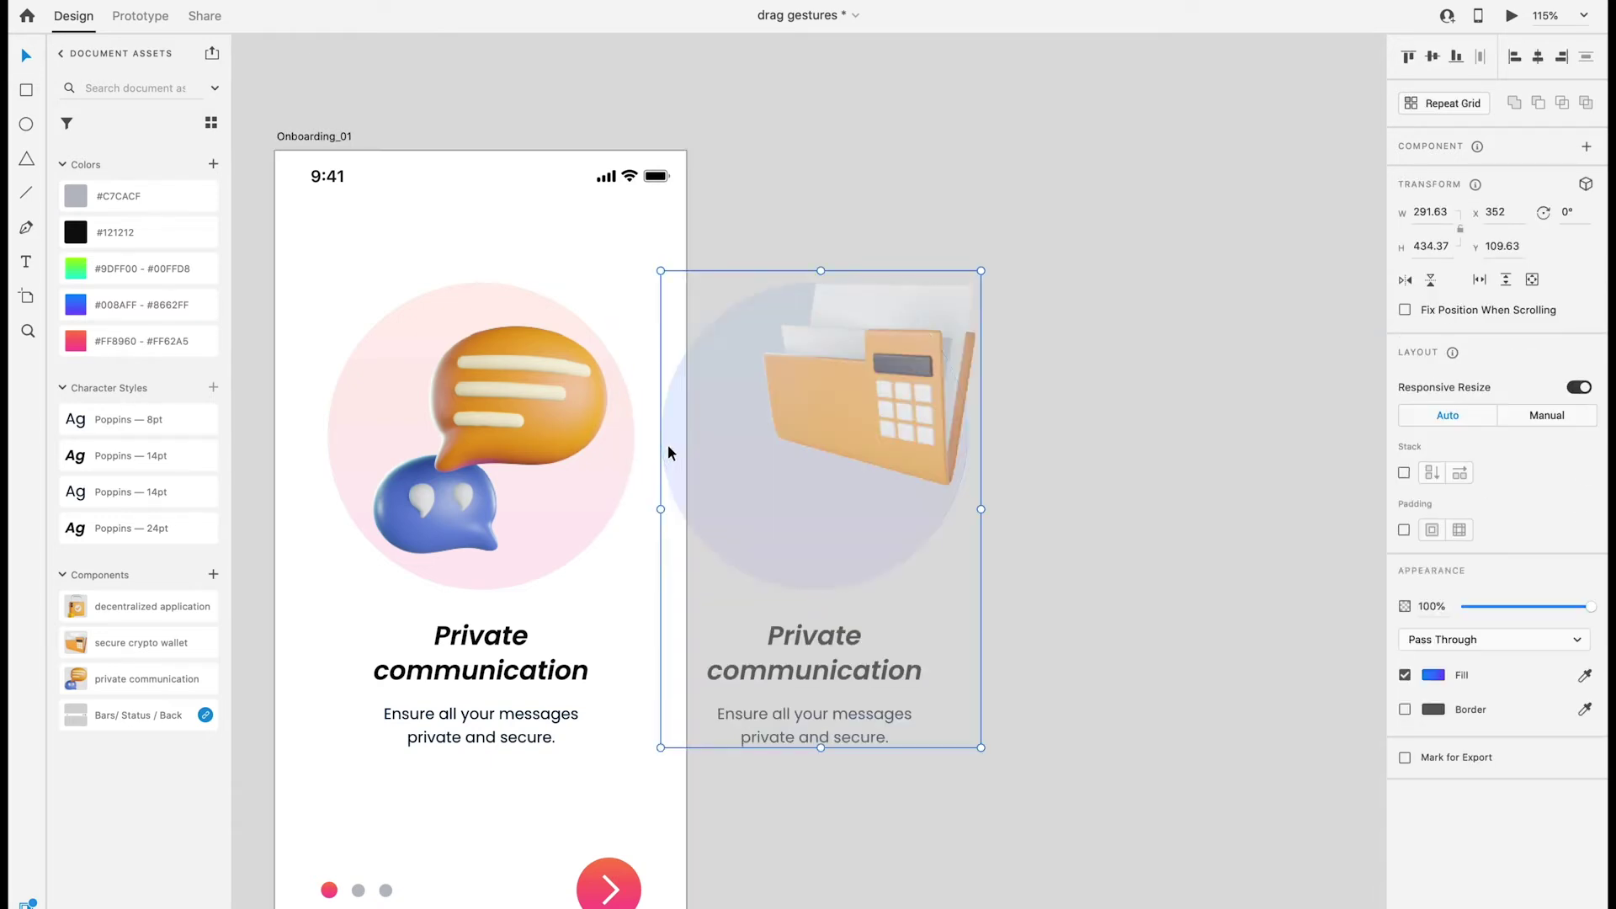
{"action": "double_click", "coordinate": [946, 302]}
Step: Settle the wallet illustration in the circle and retitle the card 'Secure crypto wallet'
{"action": "left_click_drag", "start_coordinate": [939, 309], "coordinate": [880, 363]}
{"action": "double_click", "coordinate": [788, 638]}
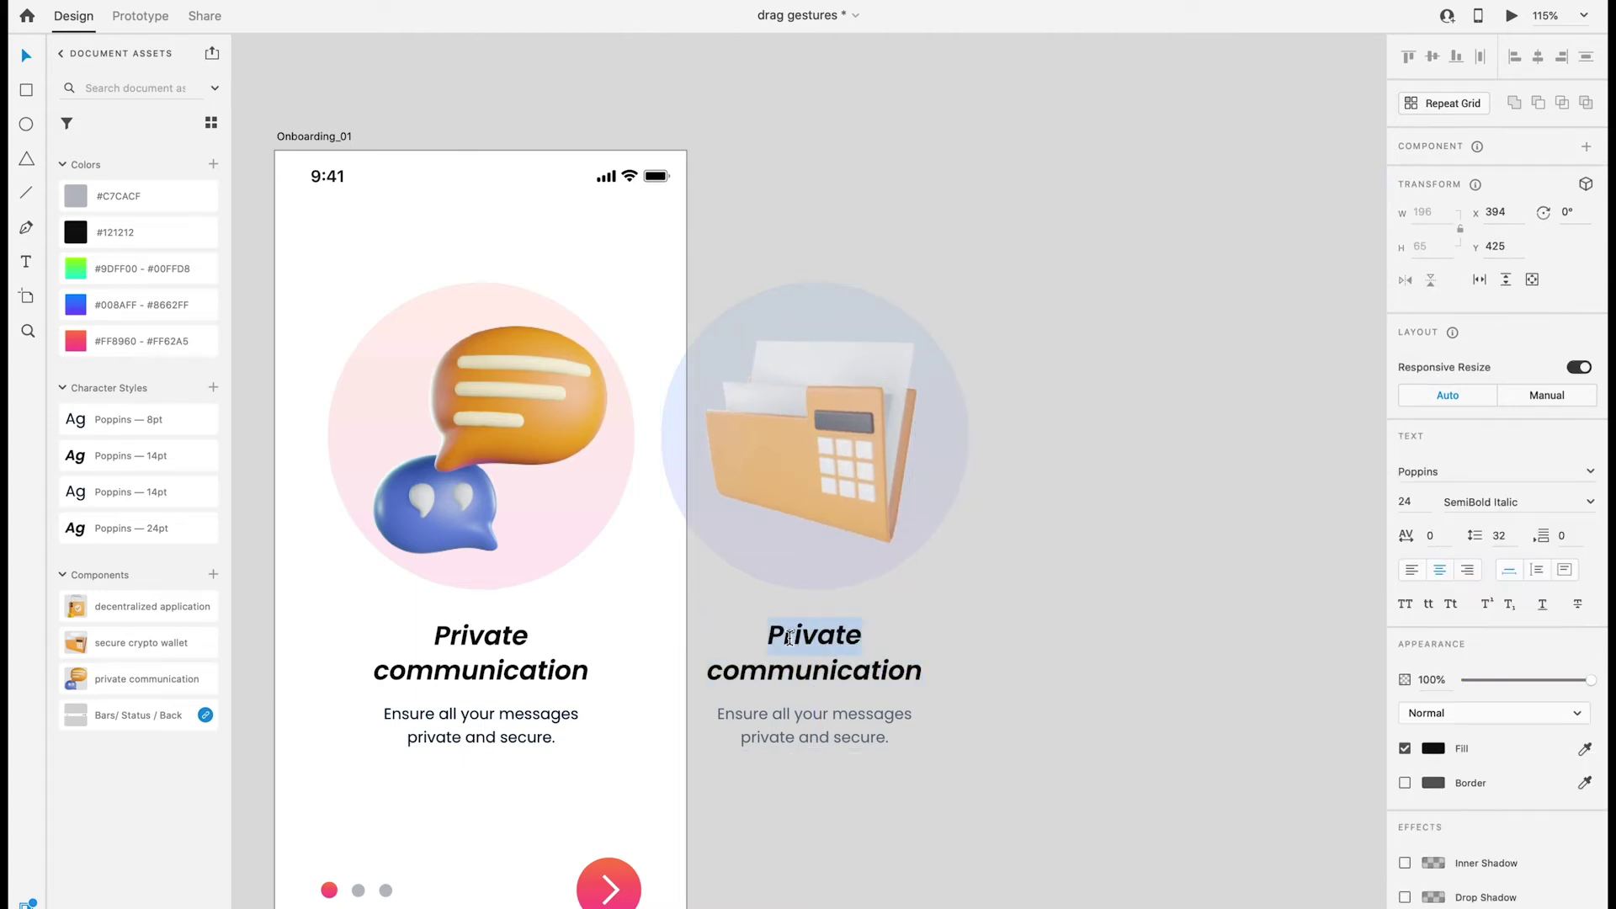
{"action": "type", "text": "Secure"}
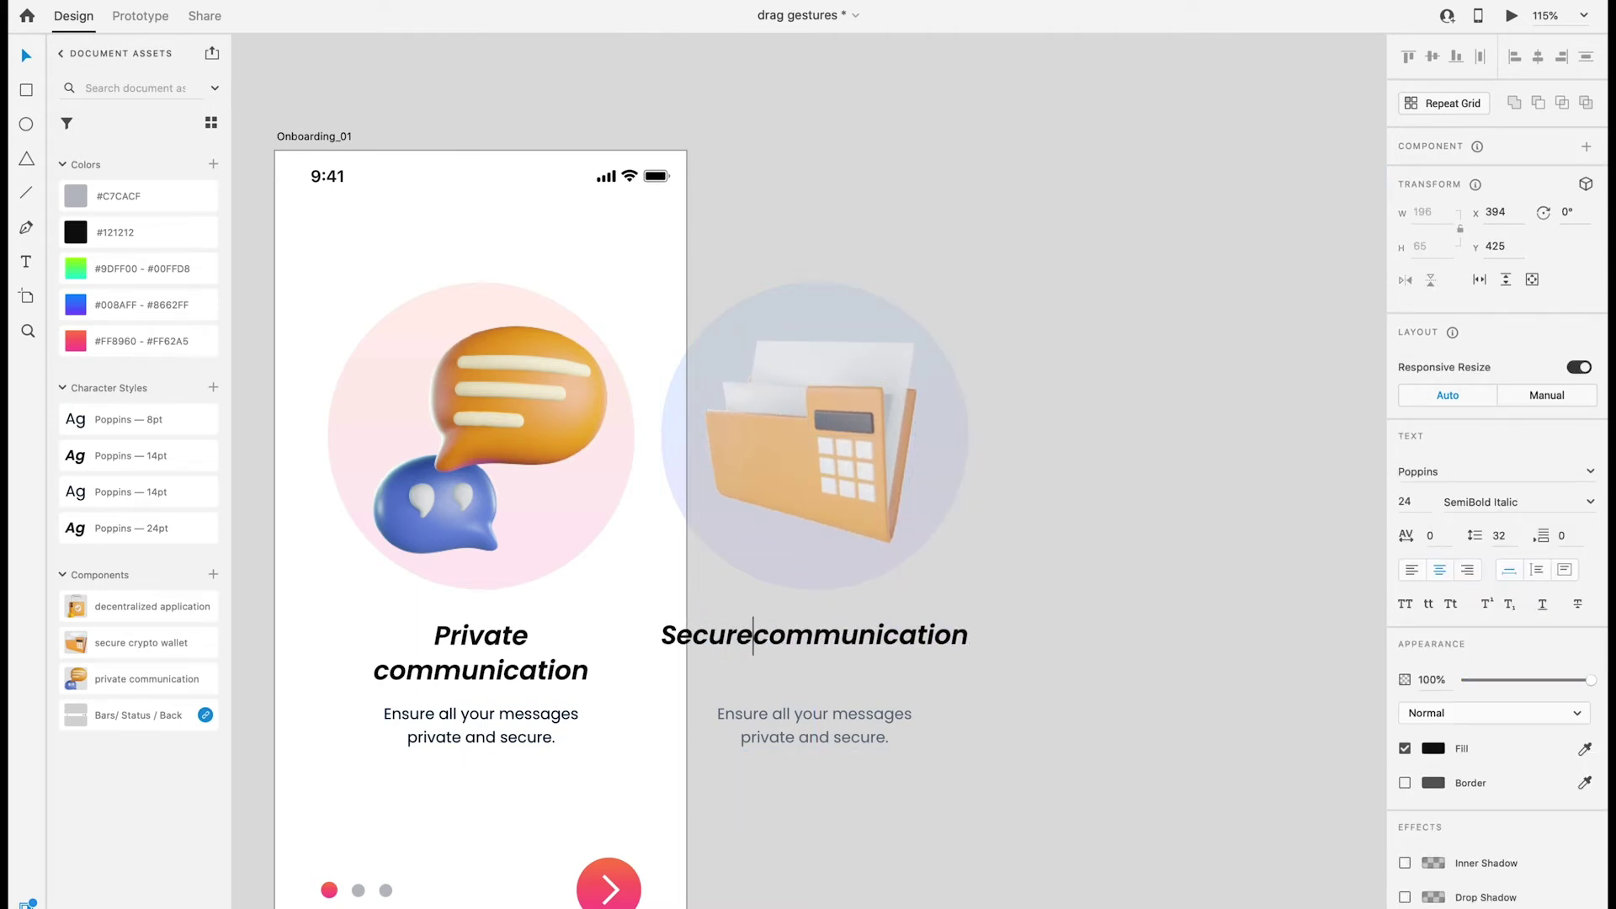
{"action": "left_click_drag", "start_coordinate": [711, 673], "coordinate": [925, 673]}
{"action": "type", "text": "cr"}
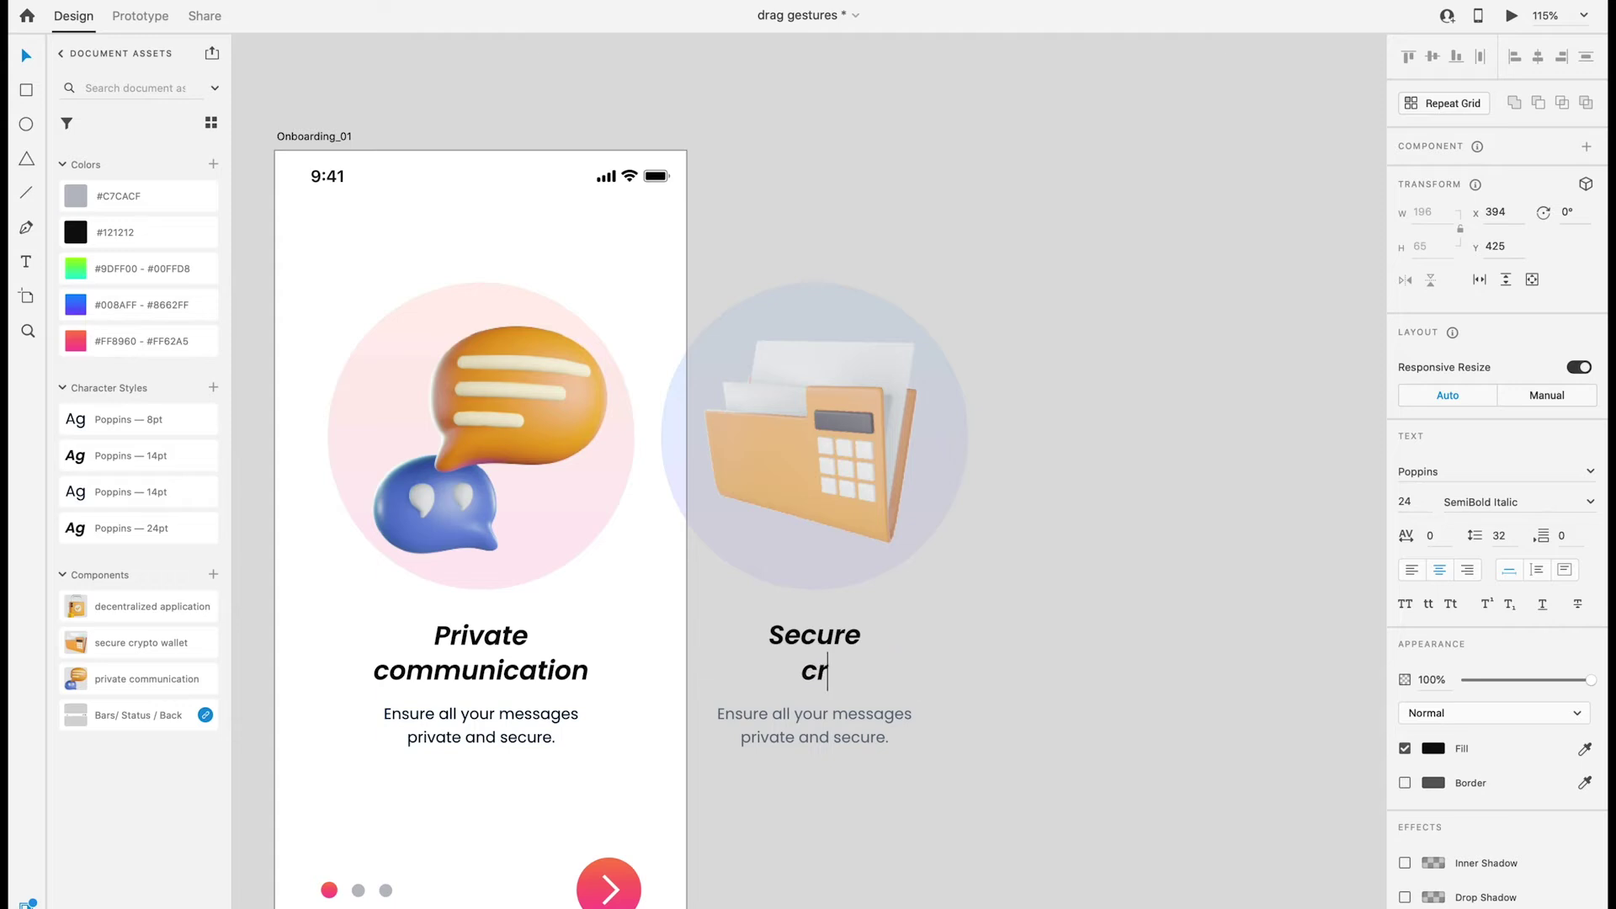
{"action": "type", "text": "o wallet"}
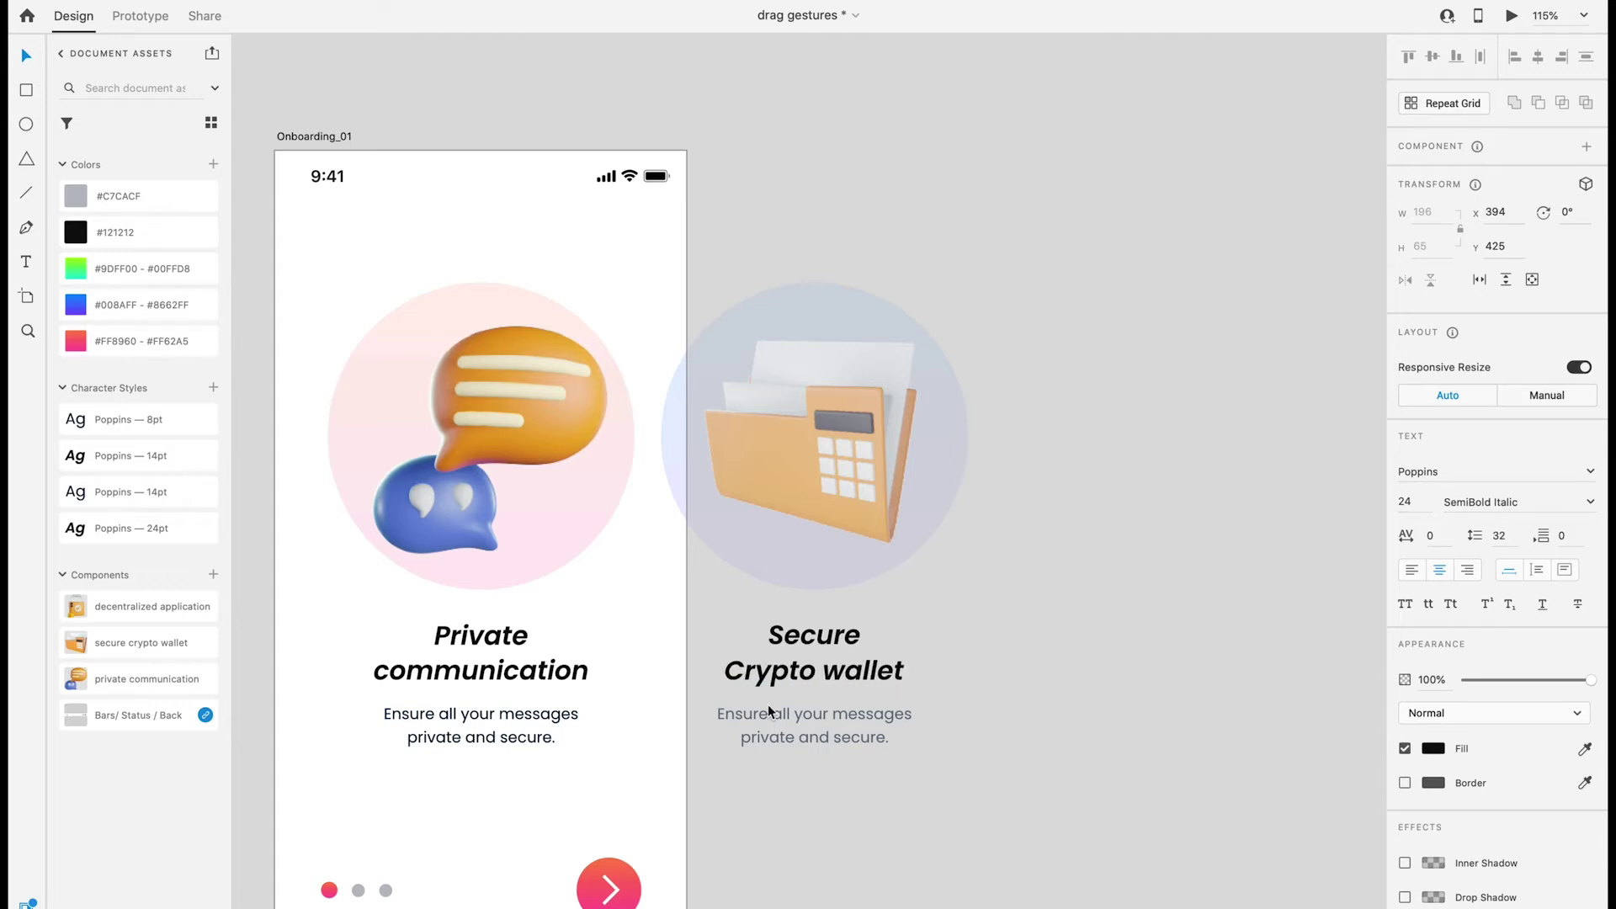
{"action": "type", "text": "c"}
Step: Rewrite the description as 'Closed source wallet, securely storing and managing blockchain assets.' on three lines
{"action": "double_click", "coordinate": [829, 725]}
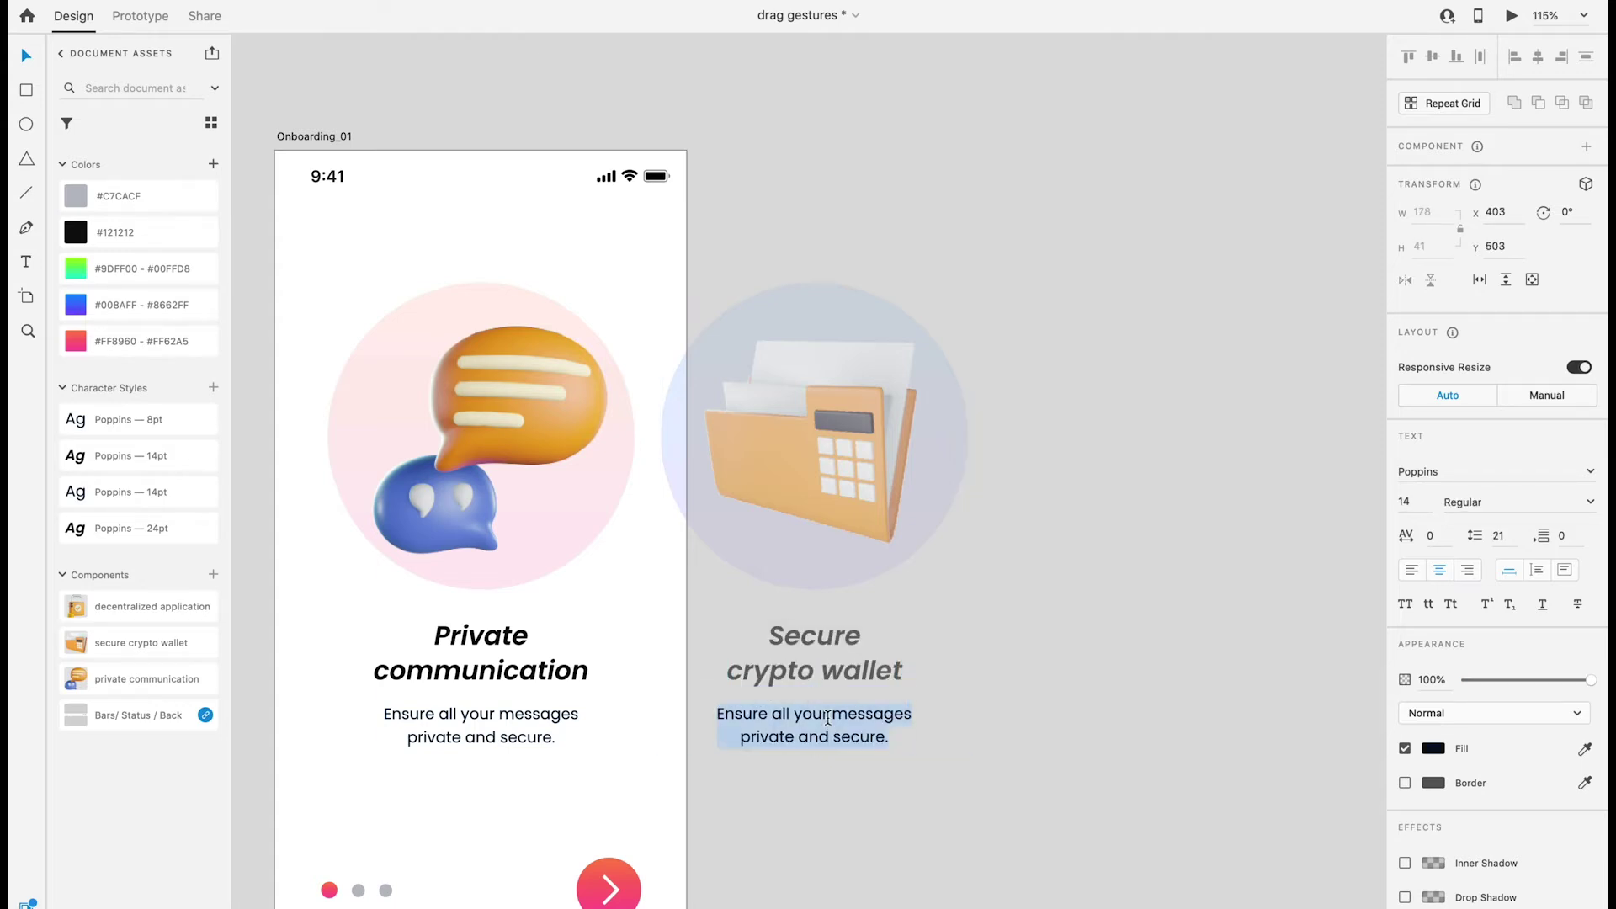
{"action": "type", "text": "secu"}
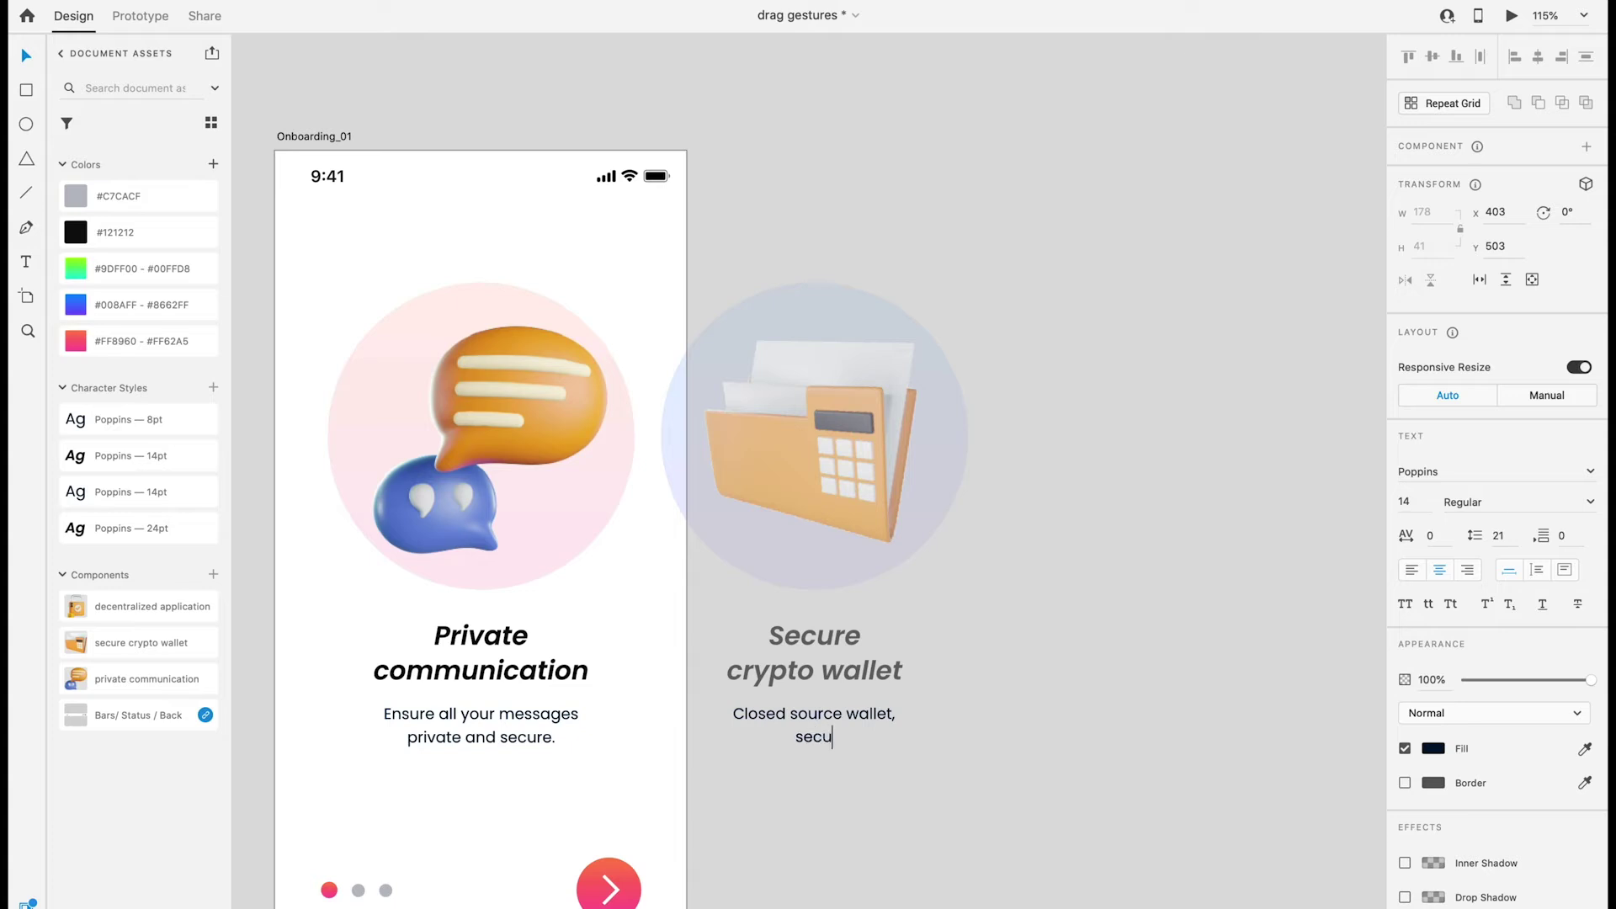
{"action": "type", "text": "rely stori"}
{"action": "type", "text": "ng and managing"}
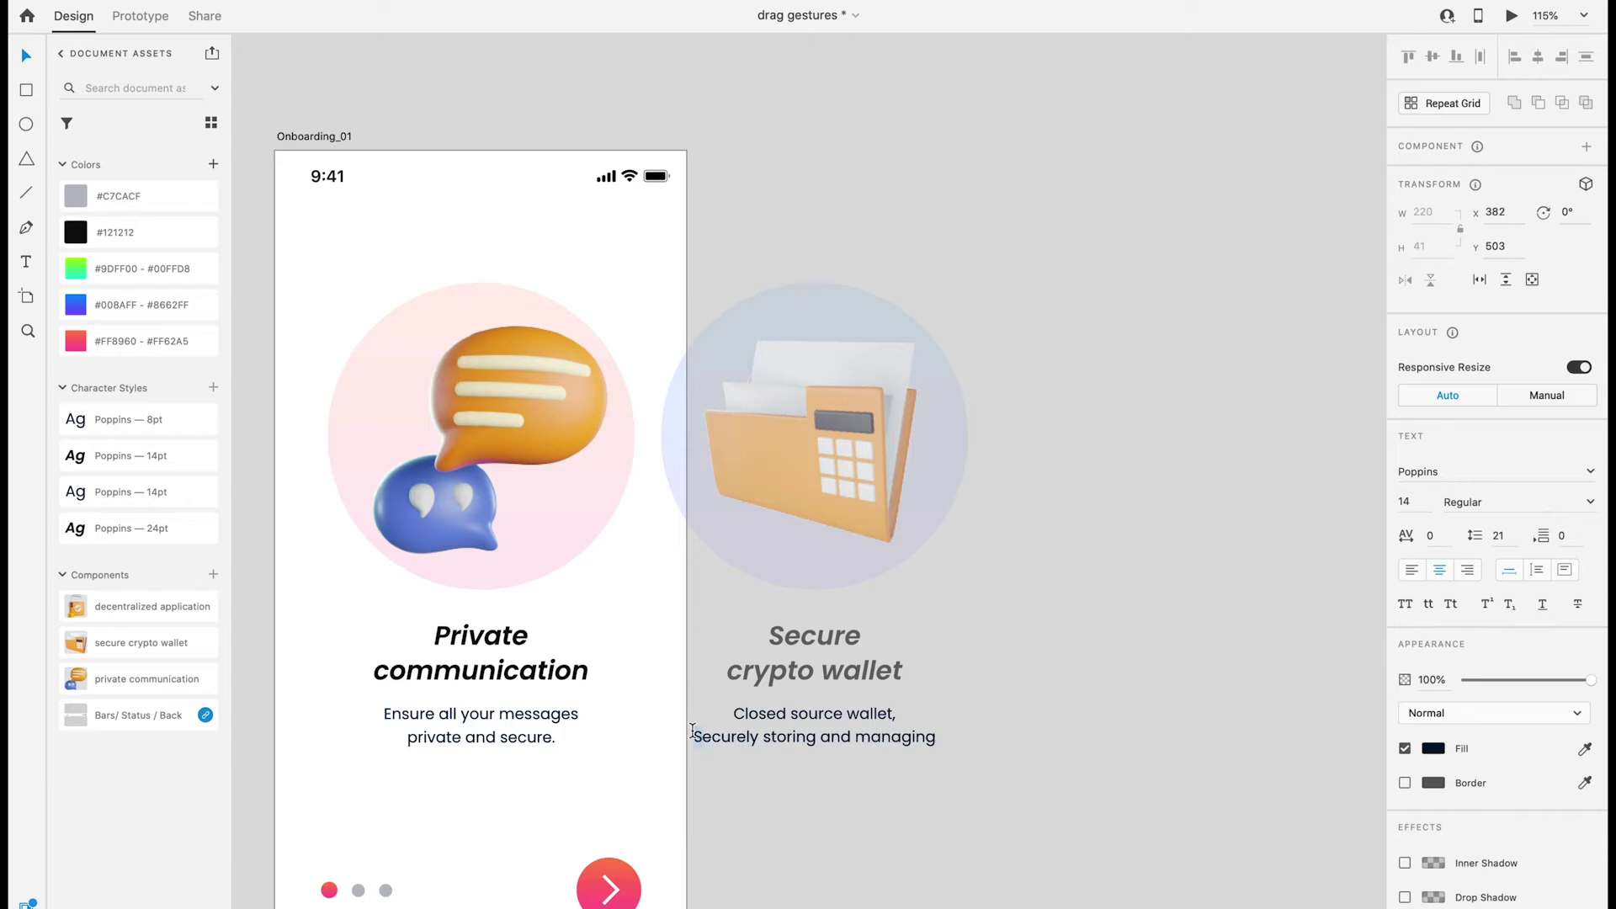
{"action": "left_click", "coordinate": [691, 731]}
{"action": "key", "text": "Delete"}
{"action": "type", "text": "s"}
{"action": "key", "text": "Return"}
{"action": "type", "text": "blo"}
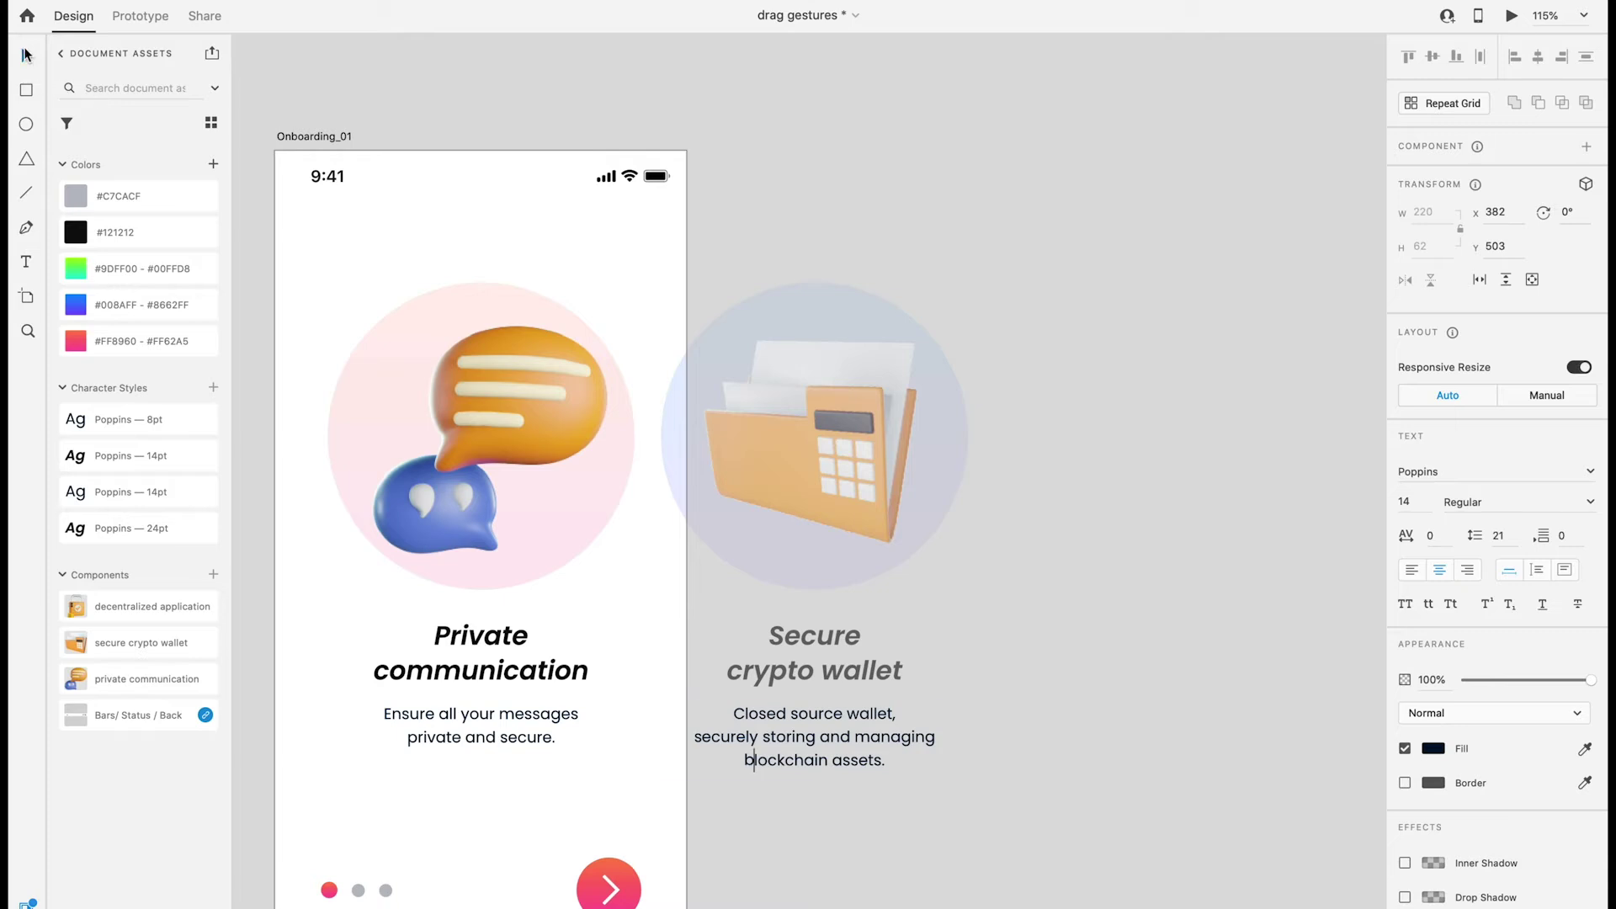
{"action": "left_click", "coordinate": [26, 54]}
{"action": "left_click", "coordinate": [865, 456]}
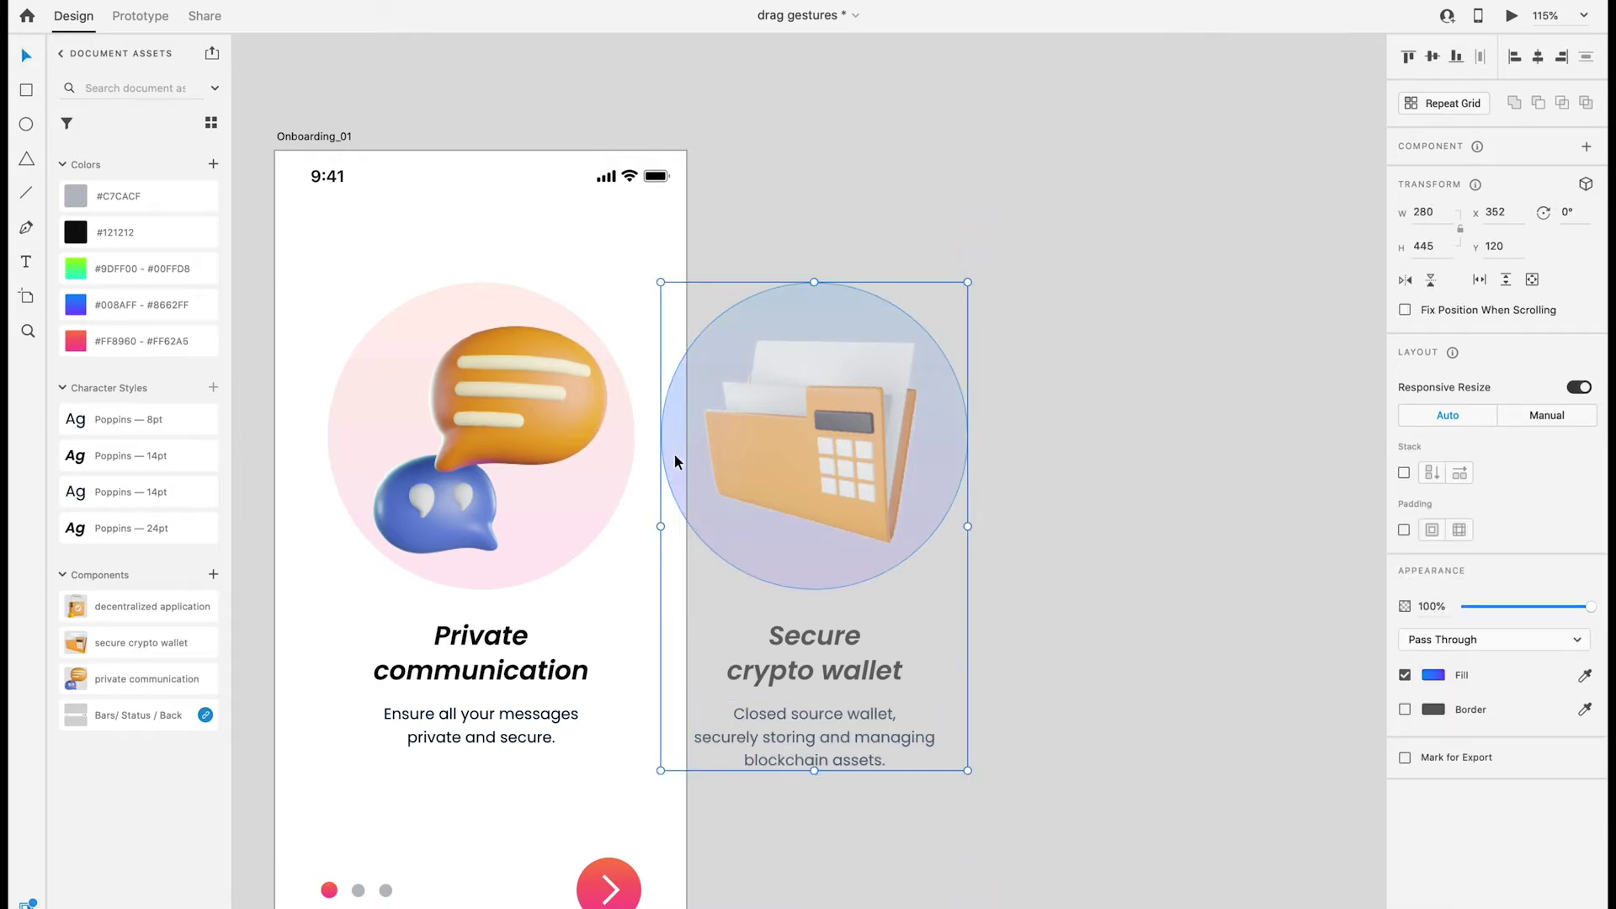
Step: Duplicate the wallet card to the right and group all cards as onboarding_01
{"action": "key", "text": "shift+Right"}
{"action": "key", "text": "shift+Right"}
{"action": "key", "text": "shift+Right"}
{"action": "key", "text": "shift+Right"}
{"action": "key", "text": "shift+Right"}
{"action": "key", "text": "shift+Right"}
{"action": "key", "text": "shift+Right"}
{"action": "key", "text": "shift+Right"}
{"action": "key", "text": "shift+Right"}
{"action": "key", "text": "shift+Right"}
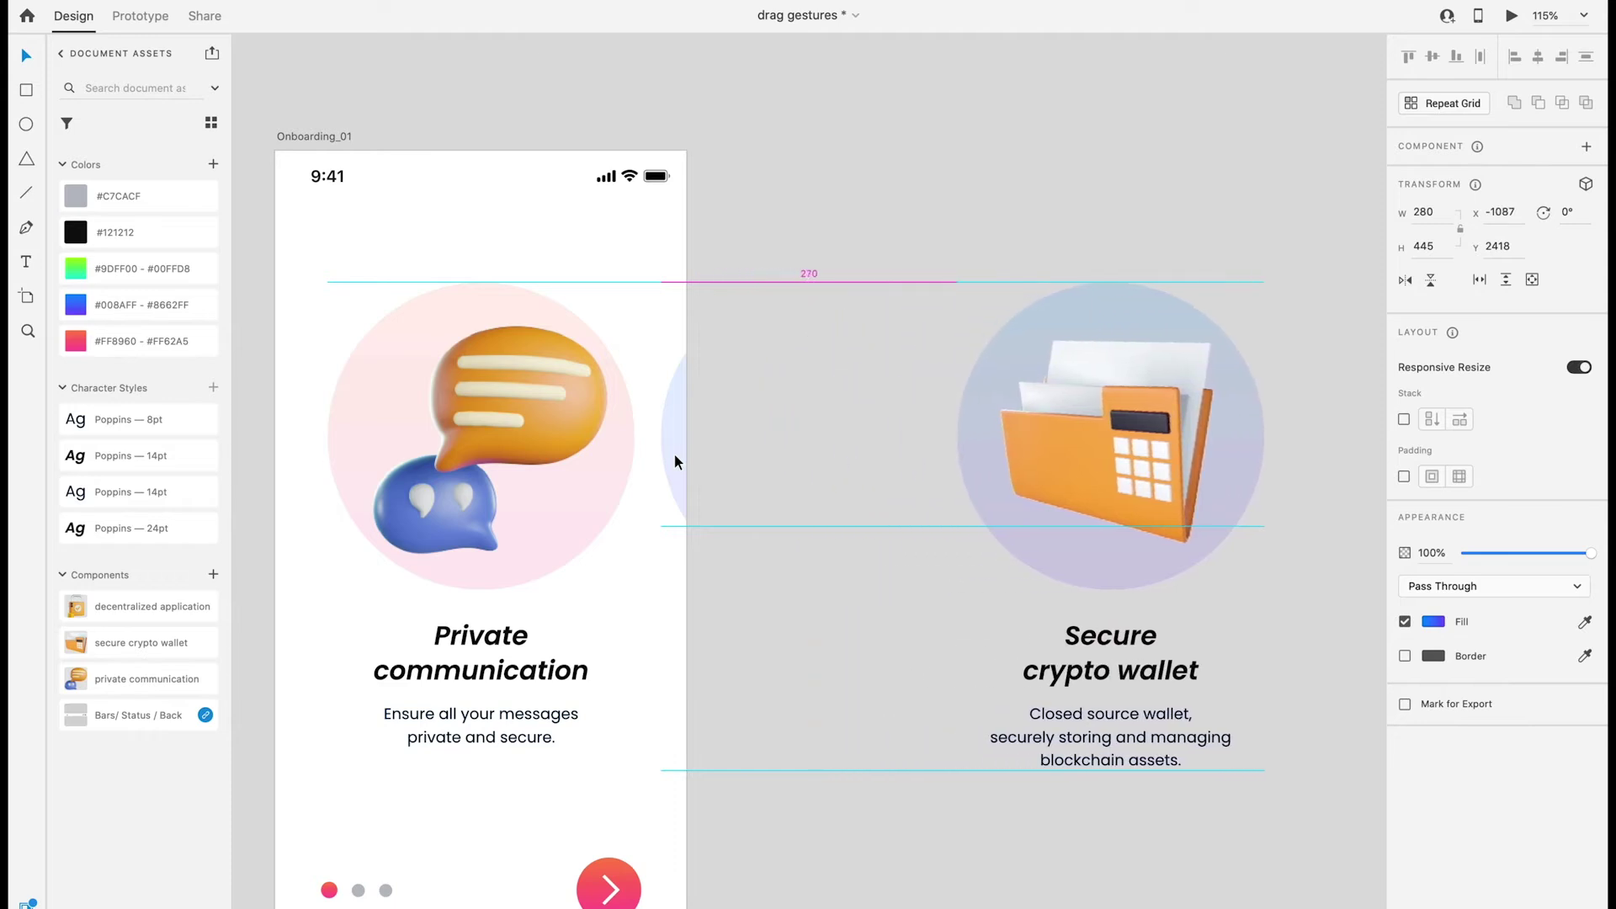
{"action": "key", "text": "shift+Right"}
{"action": "key", "text": "shift+Right"}
{"action": "key", "text": "shift+Right"}
{"action": "key", "text": "shift+Right"}
{"action": "key", "text": "shift+Right"}
{"action": "scroll", "coordinate": [675, 460], "scroll_direction": "down", "scroll_amount": 5}
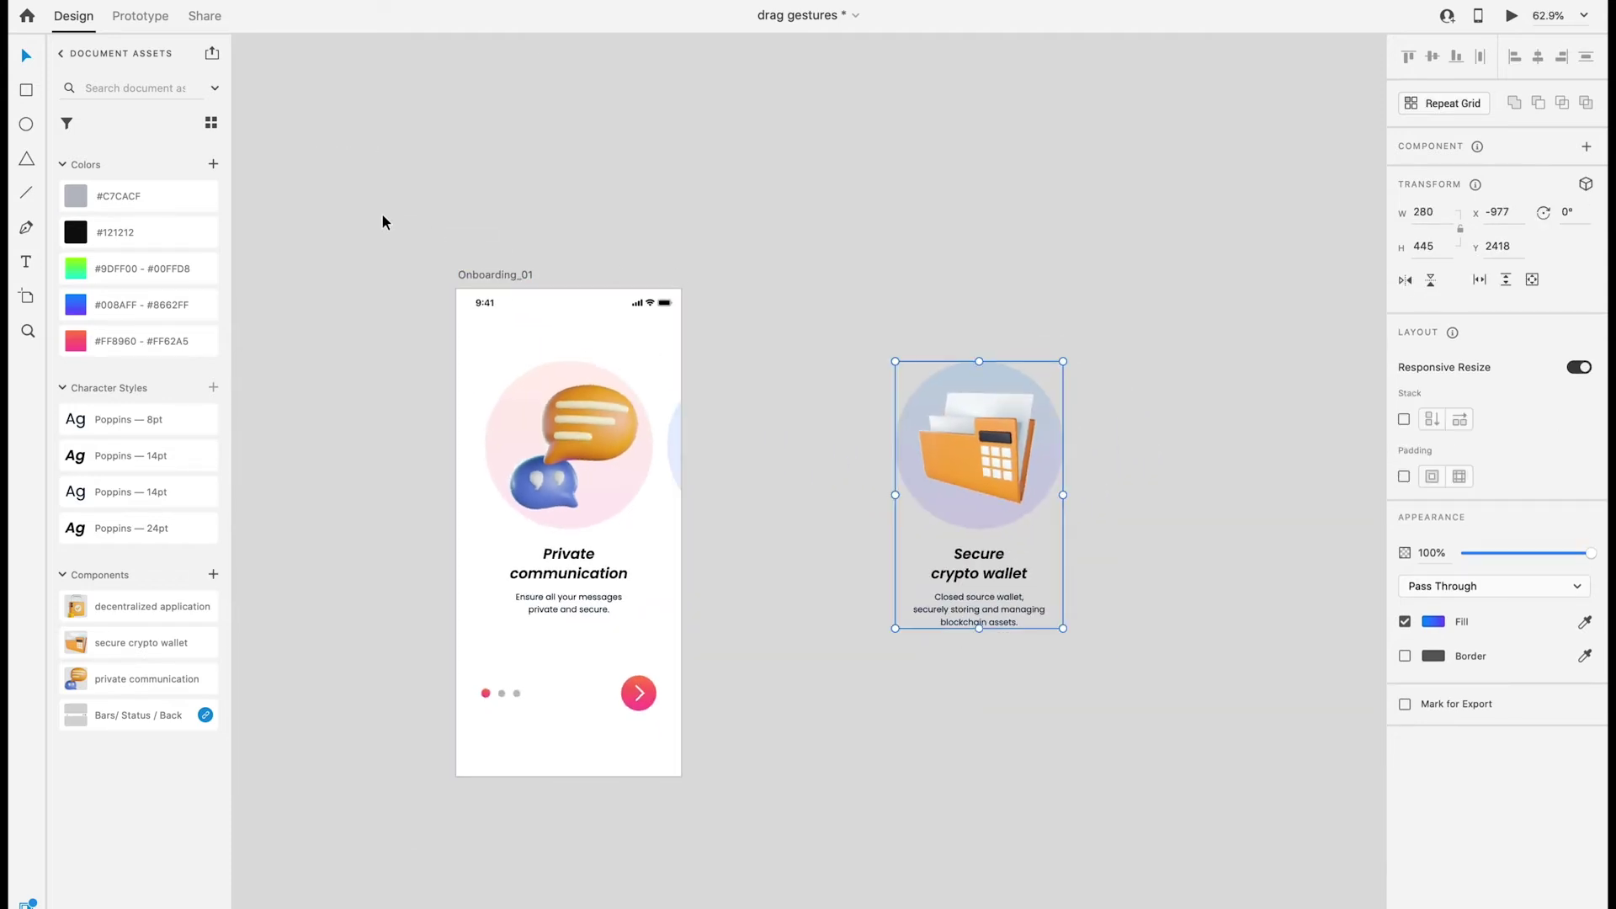
{"action": "left_click_drag", "start_coordinate": [383, 223], "coordinate": [1148, 862]}
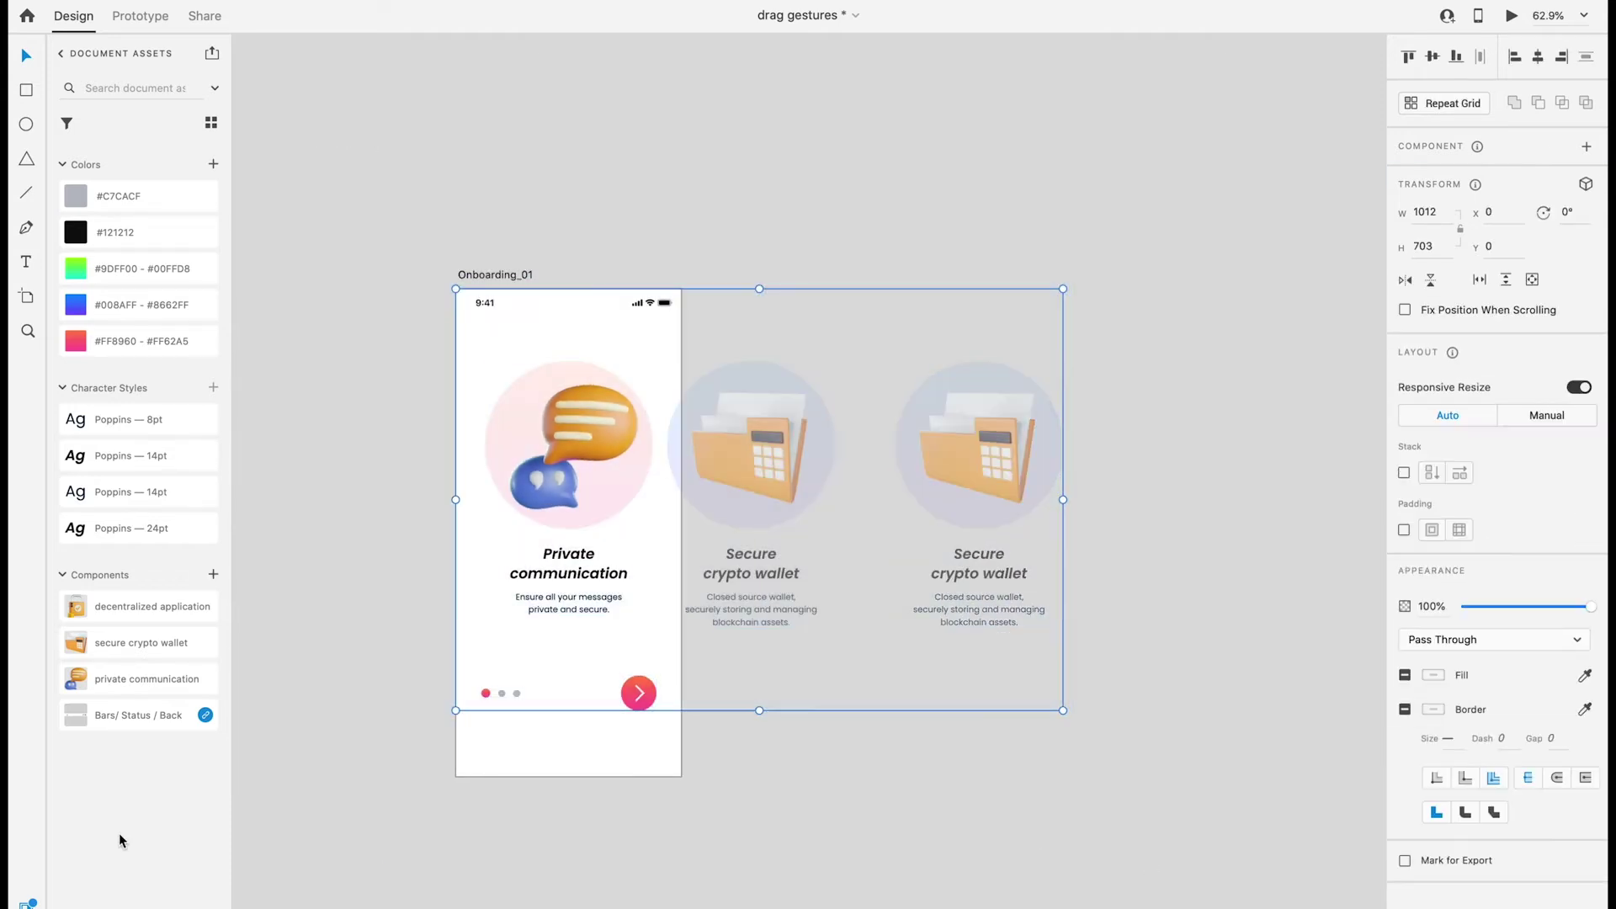
{"action": "key", "text": "ctrl+y"}
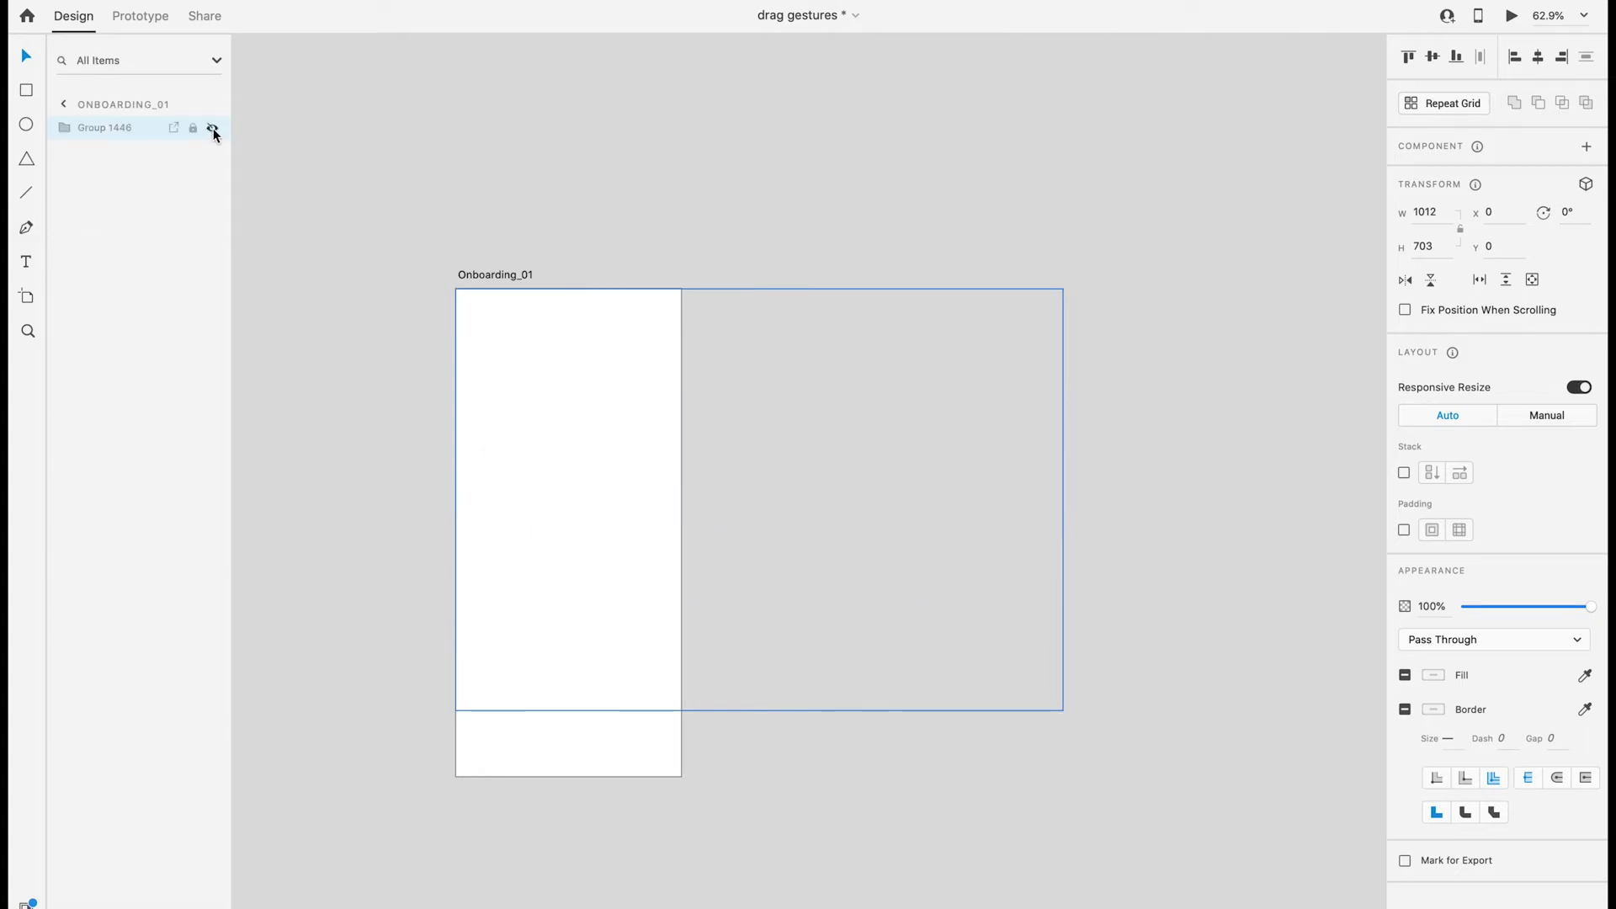
{"action": "double_click", "coordinate": [105, 127]}
{"action": "type", "text": "onboarding_01"}
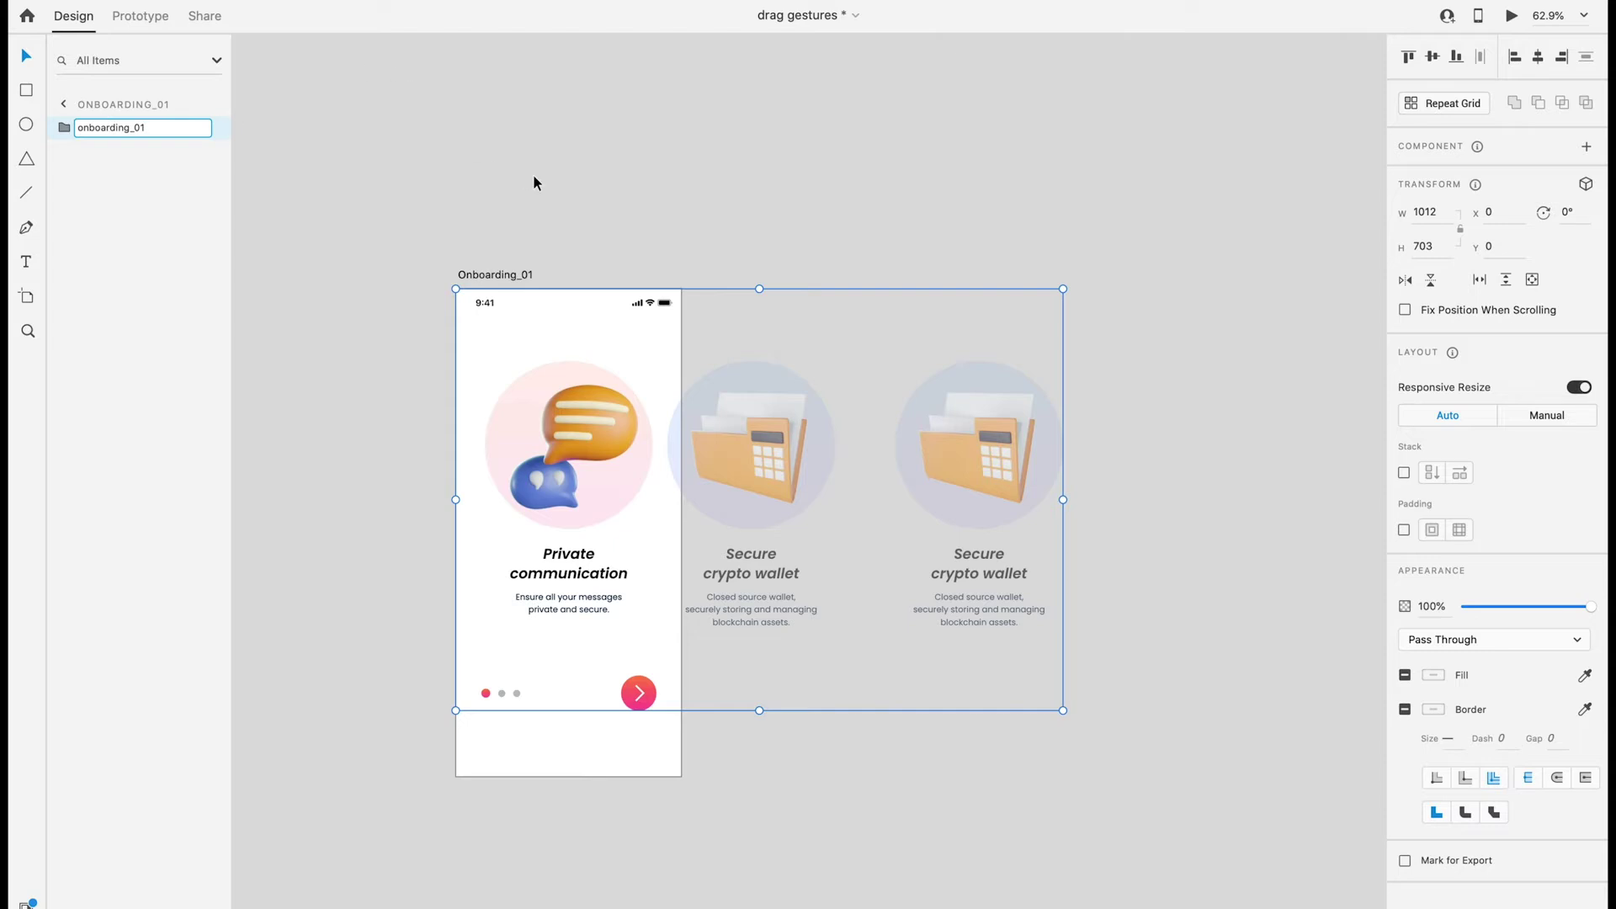
{"action": "key", "text": "Return"}
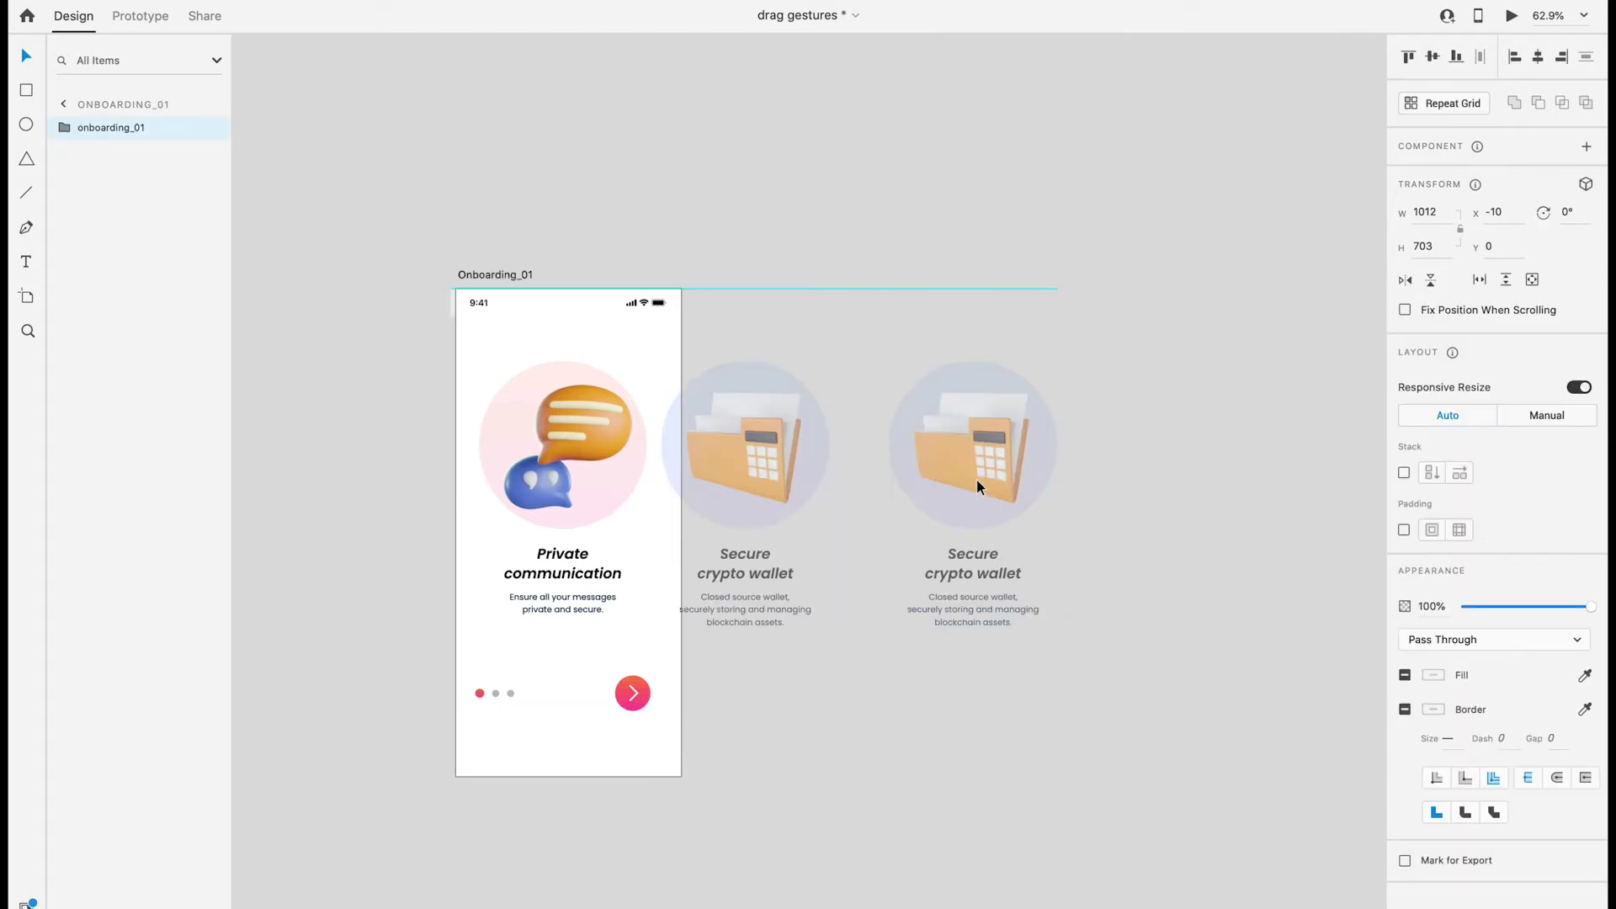
Step: Nudge the third card left to tighten its spacing from the second
{"action": "double_click", "coordinate": [976, 478]}
{"action": "left_click_drag", "start_coordinate": [976, 479], "coordinate": [976, 480]}
{"action": "key", "text": "shift+Left"}
{"action": "key", "text": "shift+Left"}
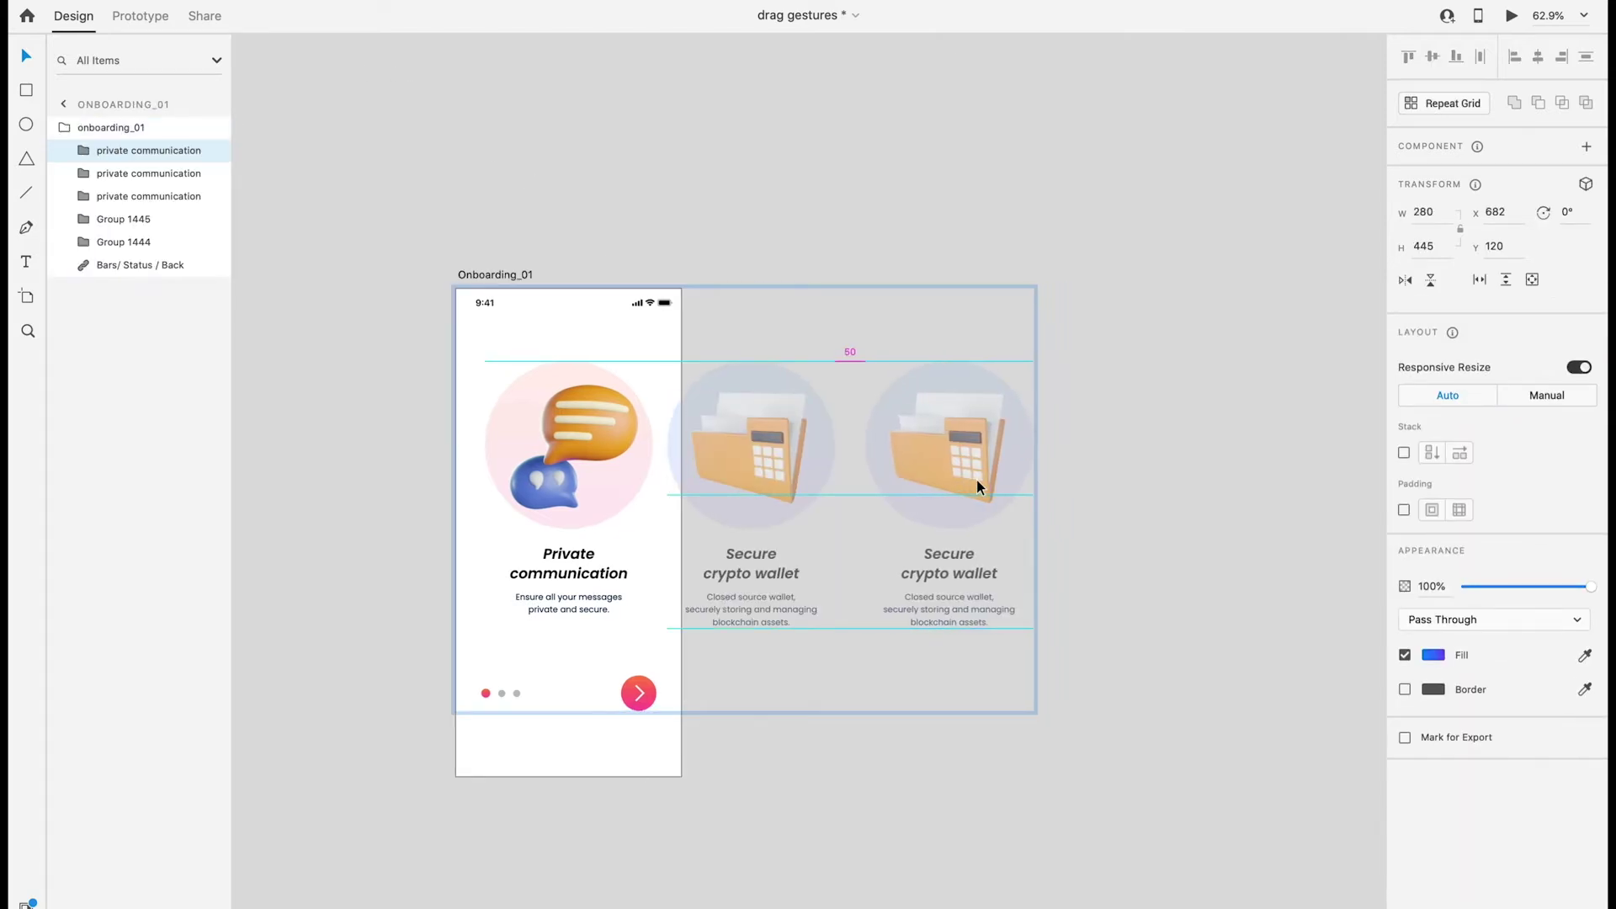
{"action": "key", "text": "shift+Left"}
{"action": "key", "text": "shift+Left"}
{"action": "key", "text": "shift+Left"}
{"action": "scroll", "coordinate": [976, 479], "scroll_direction": "up", "scroll_amount": 3}
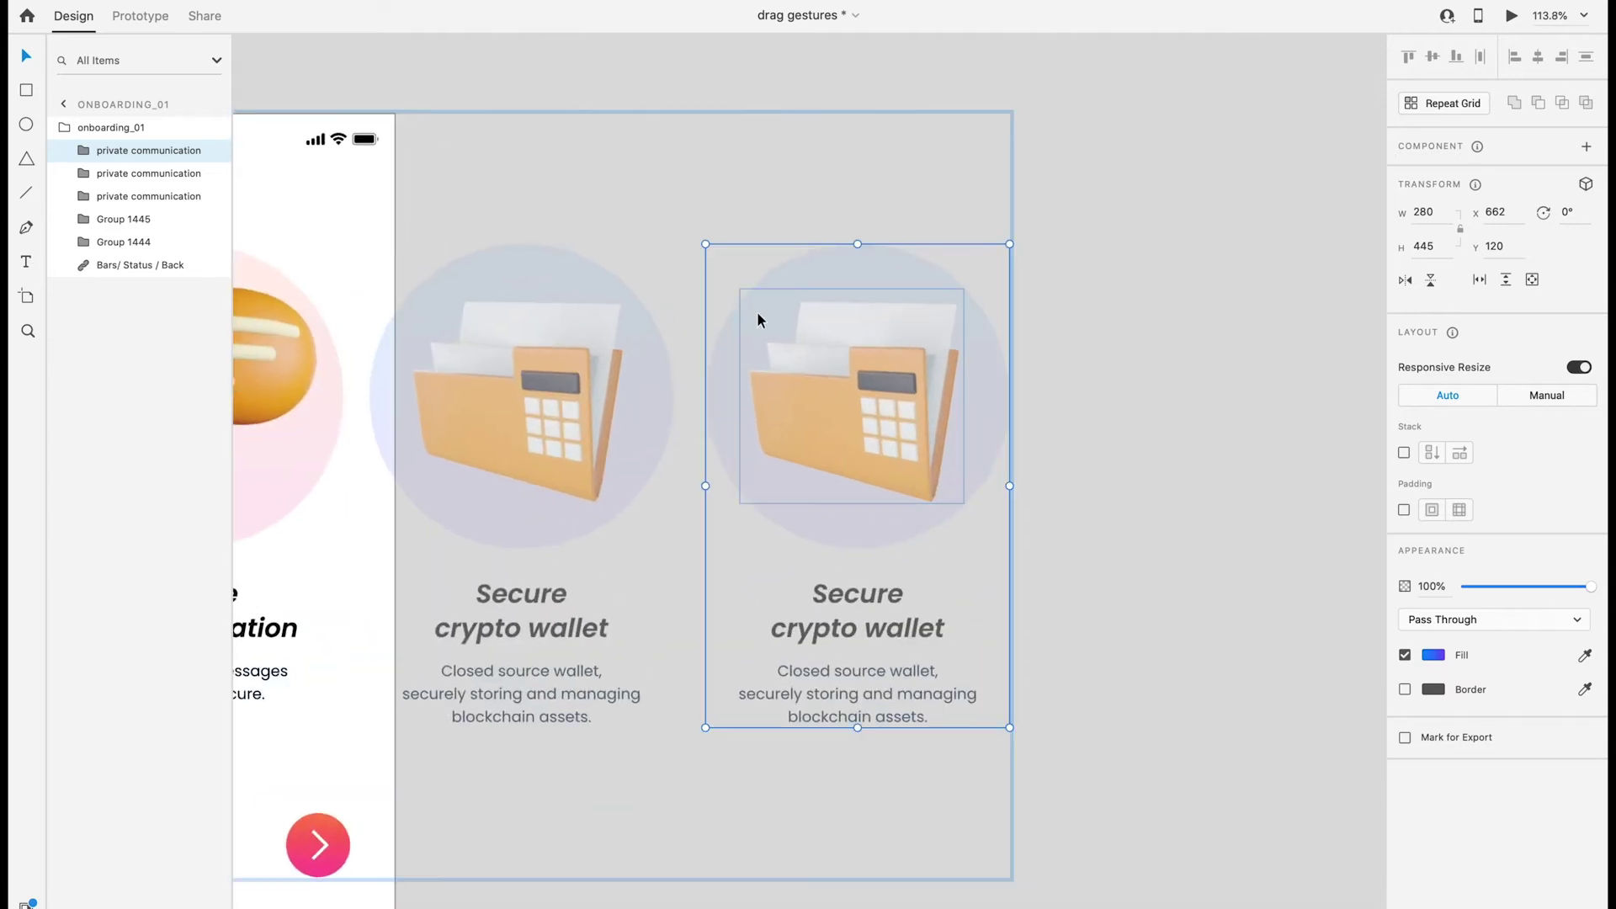
Step: Fill the third card's circle green and replace the folder with the decentralized application lock
{"action": "double_click", "coordinate": [812, 269]}
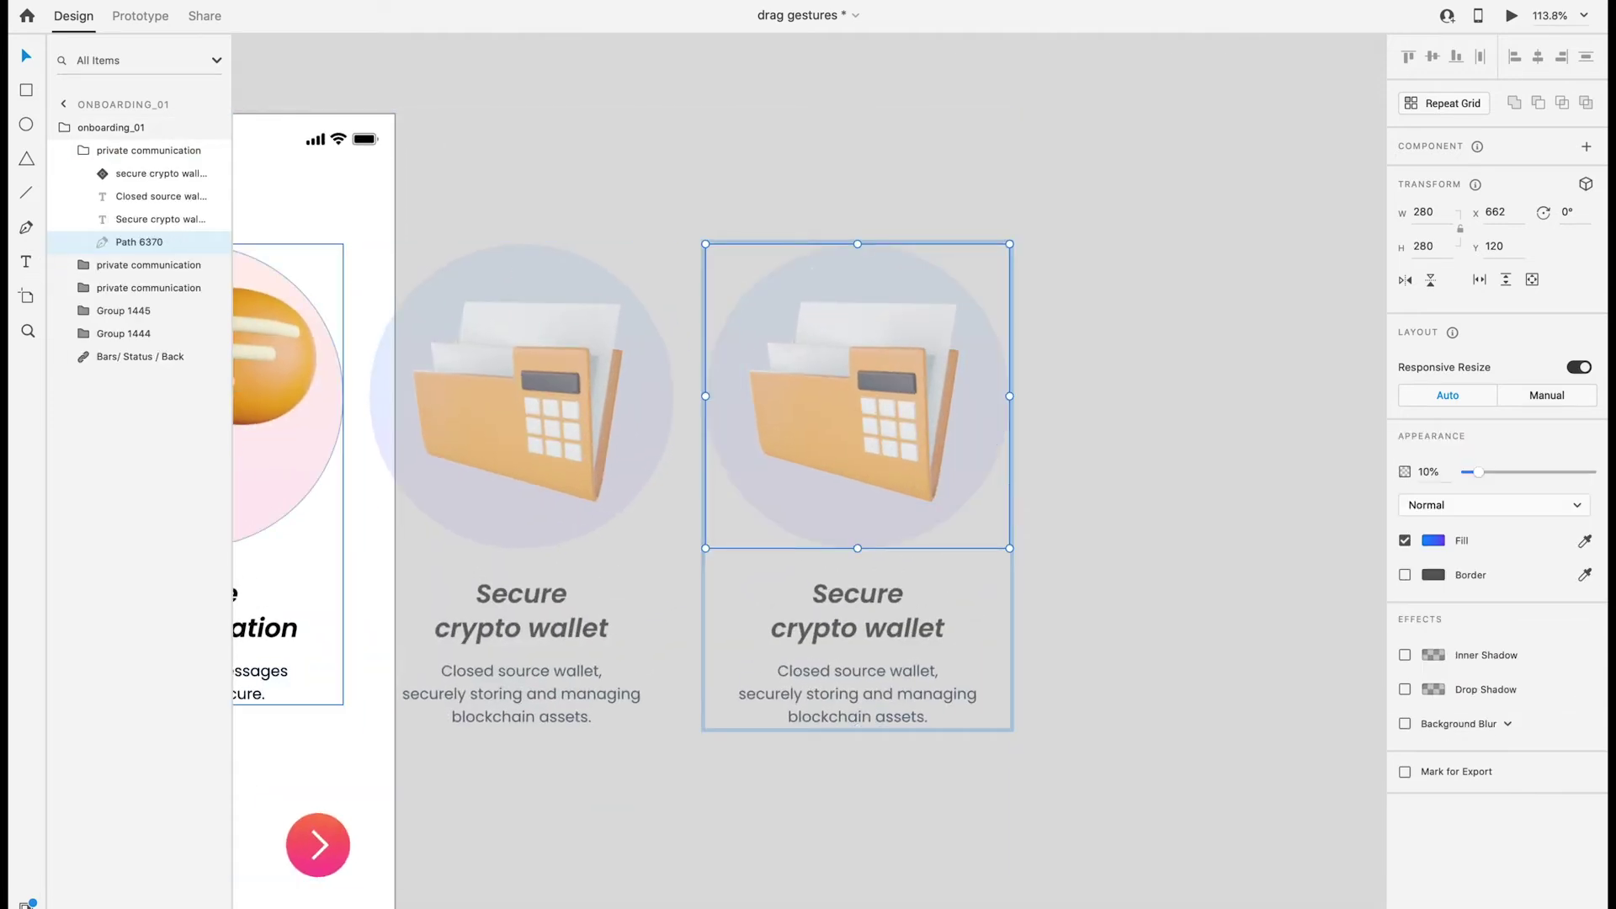
{"action": "key", "text": "ctrl+shift+y"}
{"action": "left_click", "coordinate": [126, 268]}
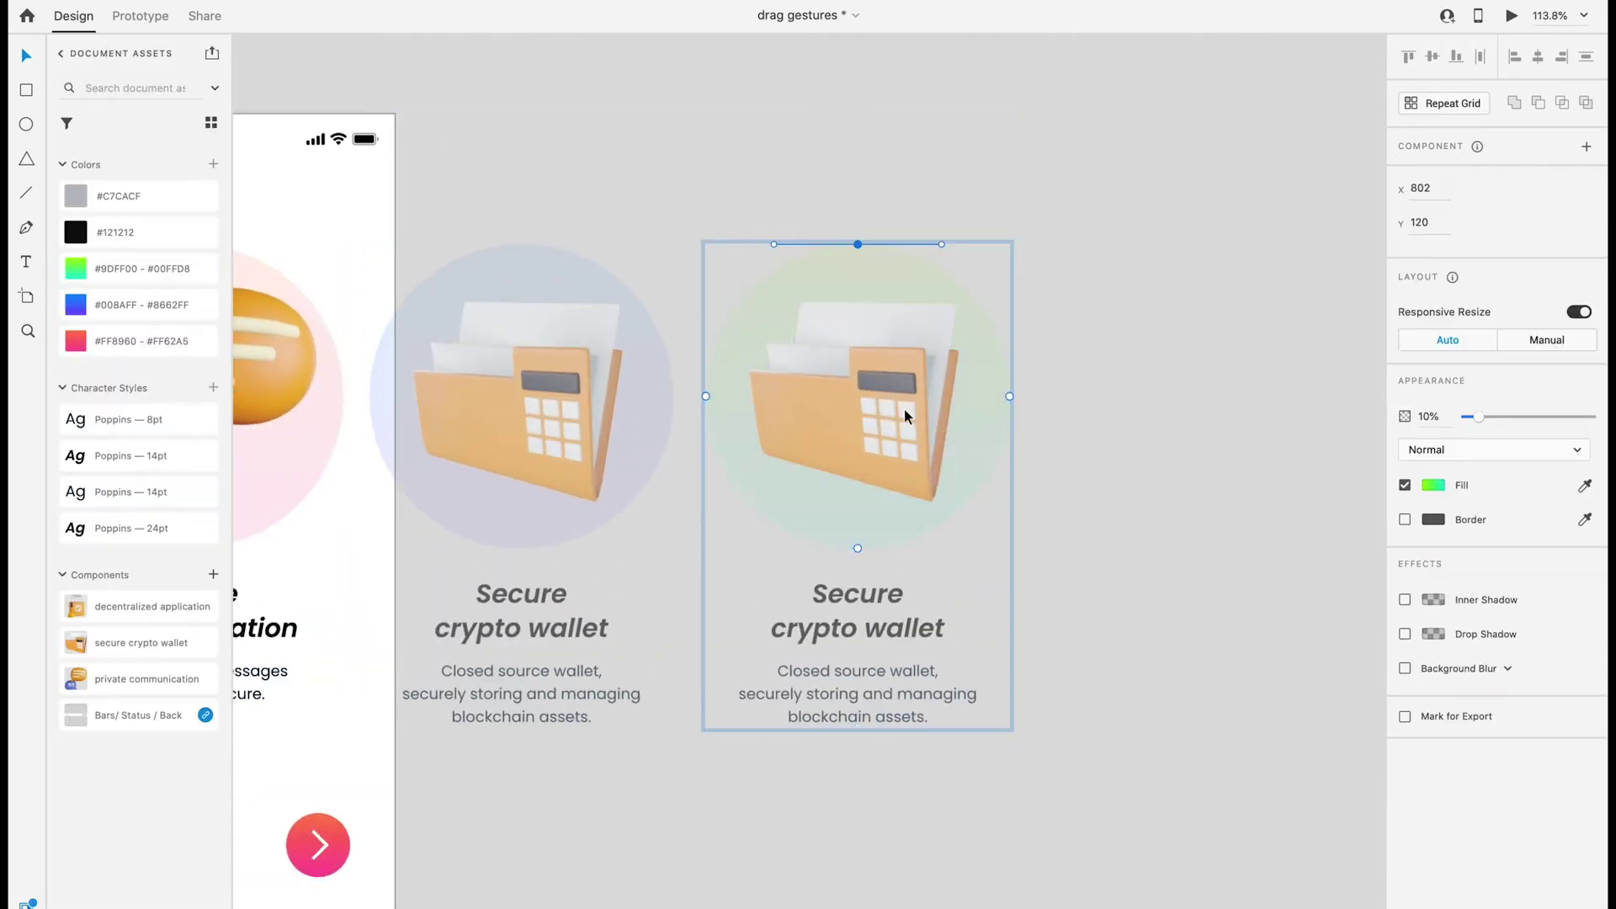
{"action": "key", "text": "Tab"}
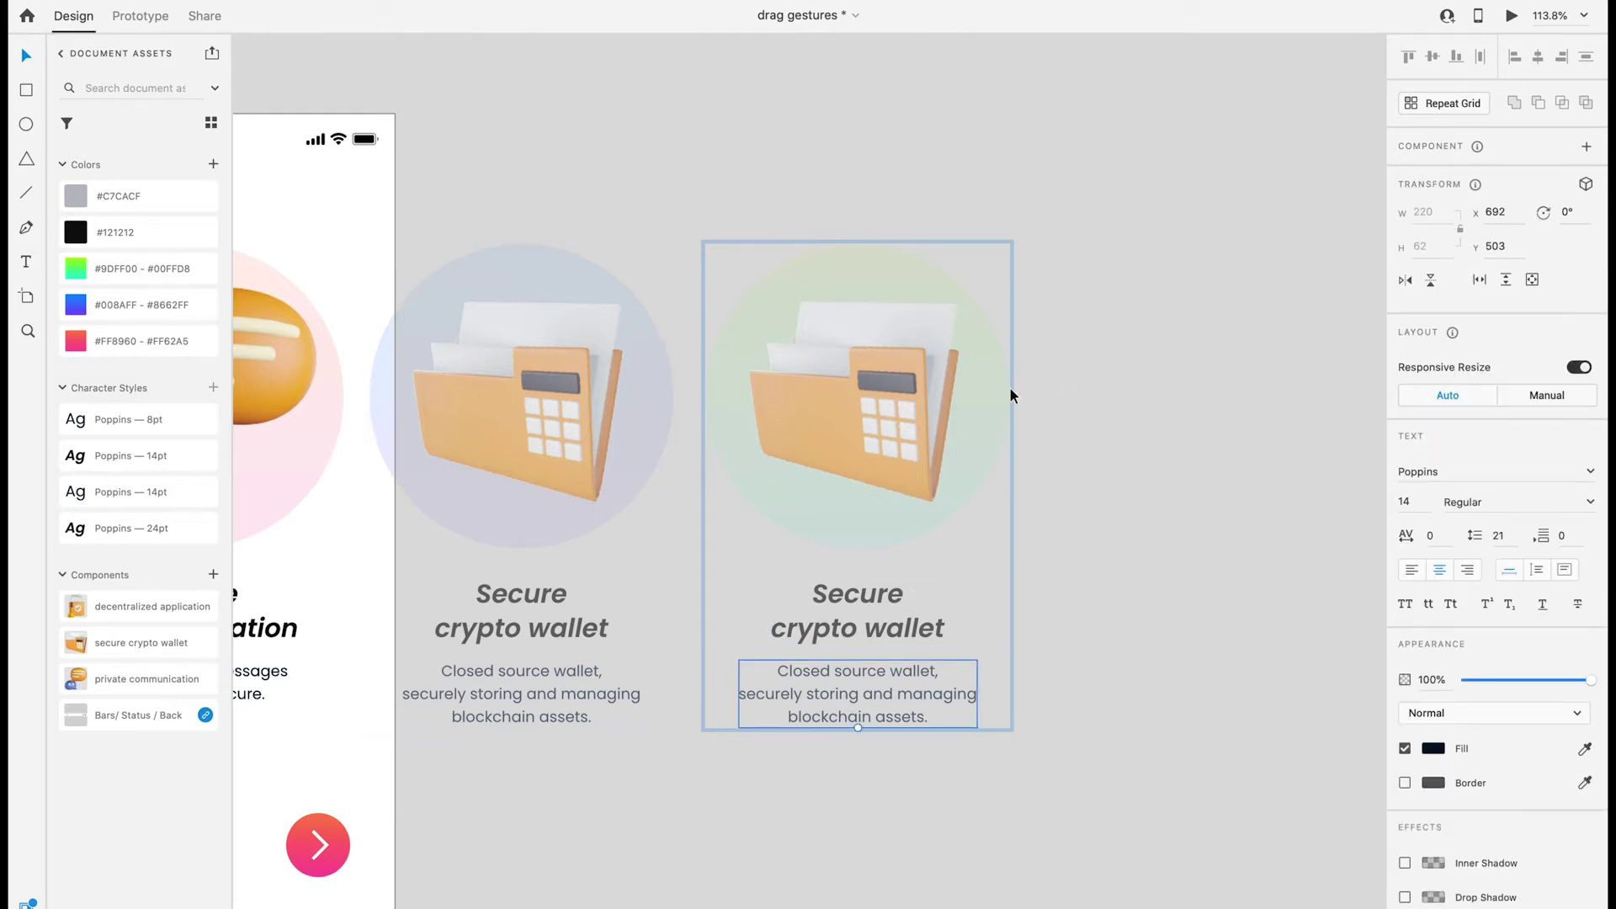
{"action": "left_click", "coordinate": [961, 335]}
{"action": "key", "text": "Delete"}
{"action": "mouse_move", "coordinate": [164, 611]}
{"action": "left_mouse_down"}
{"action": "mouse_move", "coordinate": [923, 431]}
{"action": "mouse_move", "coordinate": [882, 404]}
{"action": "left_mouse_up"}
Step: Retitle the card 'Decentralized application' with description 'More secure and reliable.'
{"action": "double_click", "coordinate": [857, 594]}
{"action": "type", "text": "Dece"}
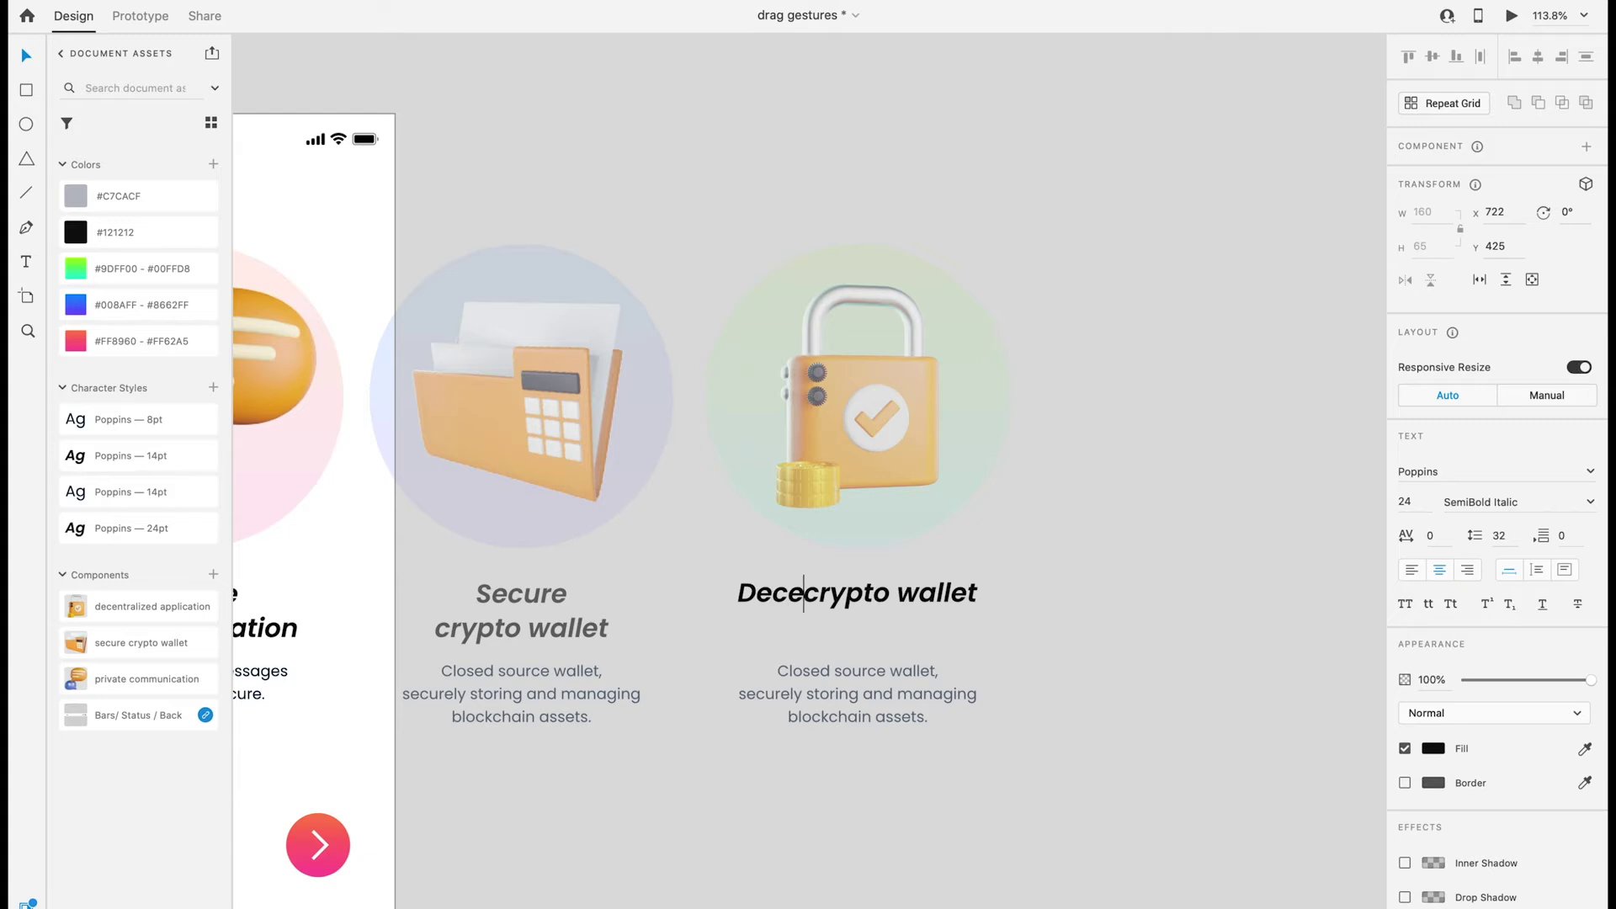
{"action": "type", "text": "ntralized"}
{"action": "key", "text": "Return"}
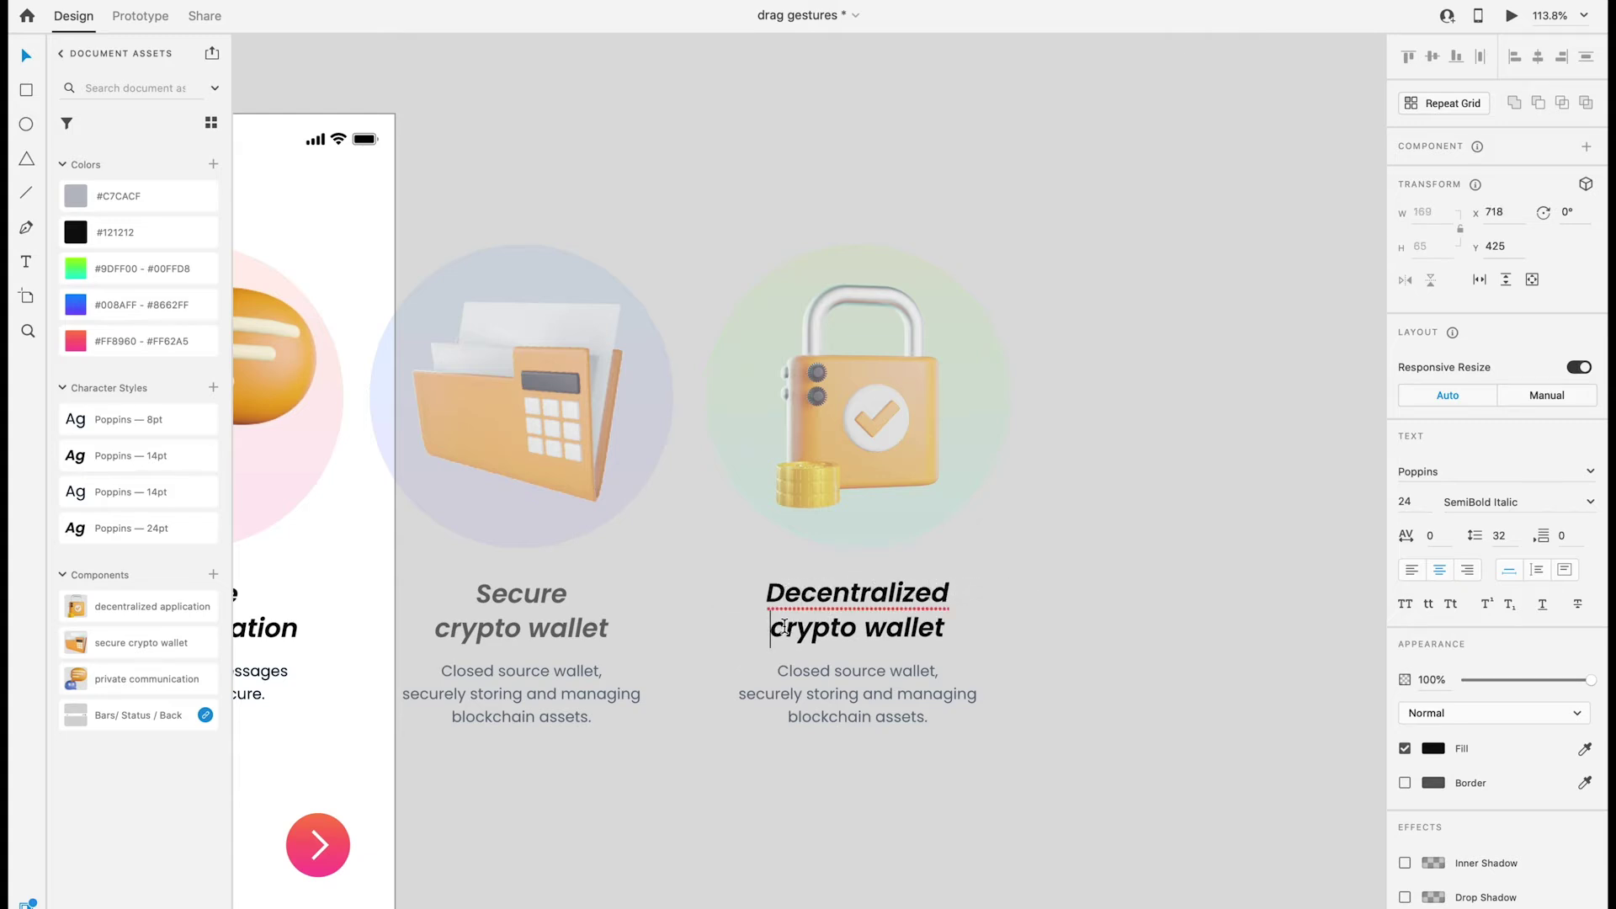
{"action": "left_click_drag", "start_coordinate": [783, 628], "coordinate": [1005, 635]}
{"action": "type", "text": "application"}
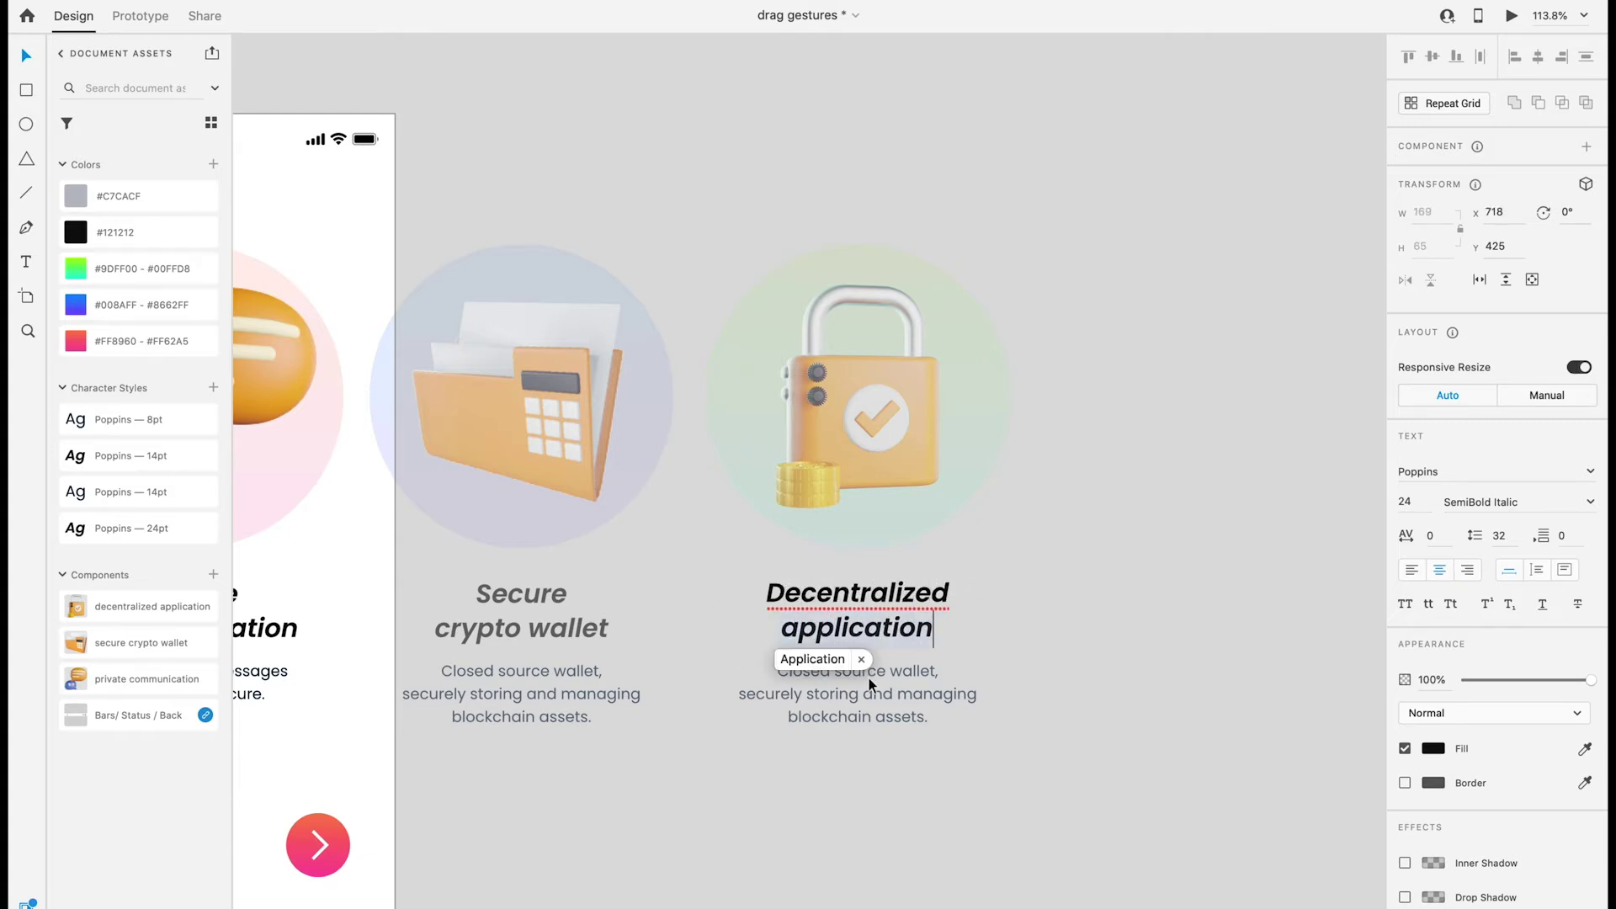
{"action": "double_click", "coordinate": [868, 678]}
{"action": "type", "text": "More secure and"}
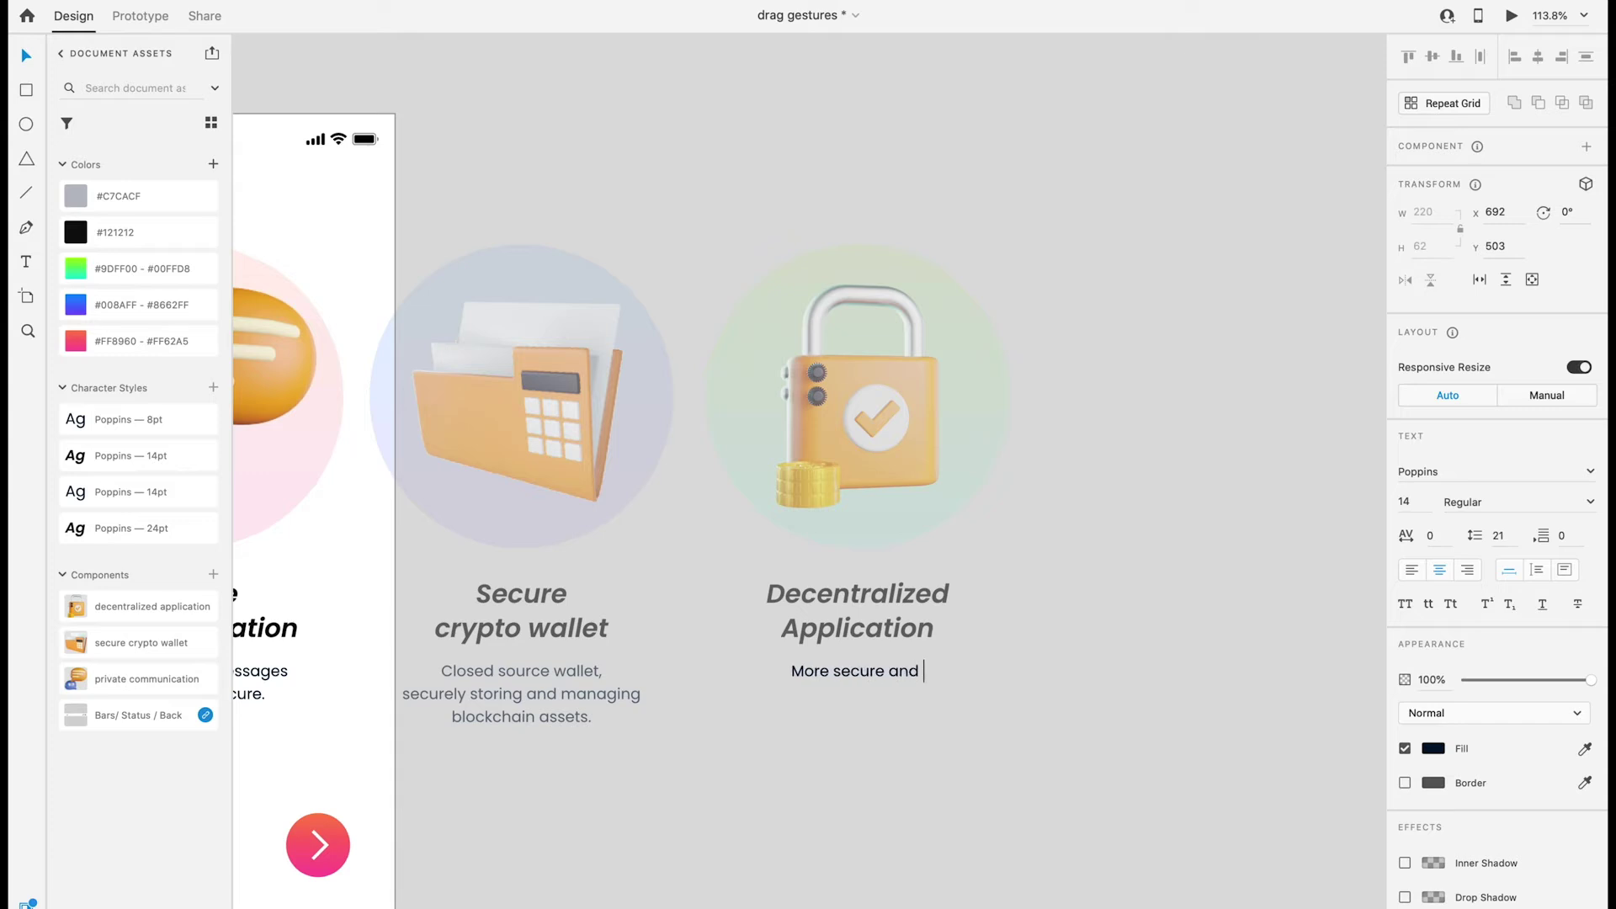
{"action": "type", "text": "le."}
{"action": "left_click", "coordinate": [798, 624]}
{"action": "key", "text": "Escape"}
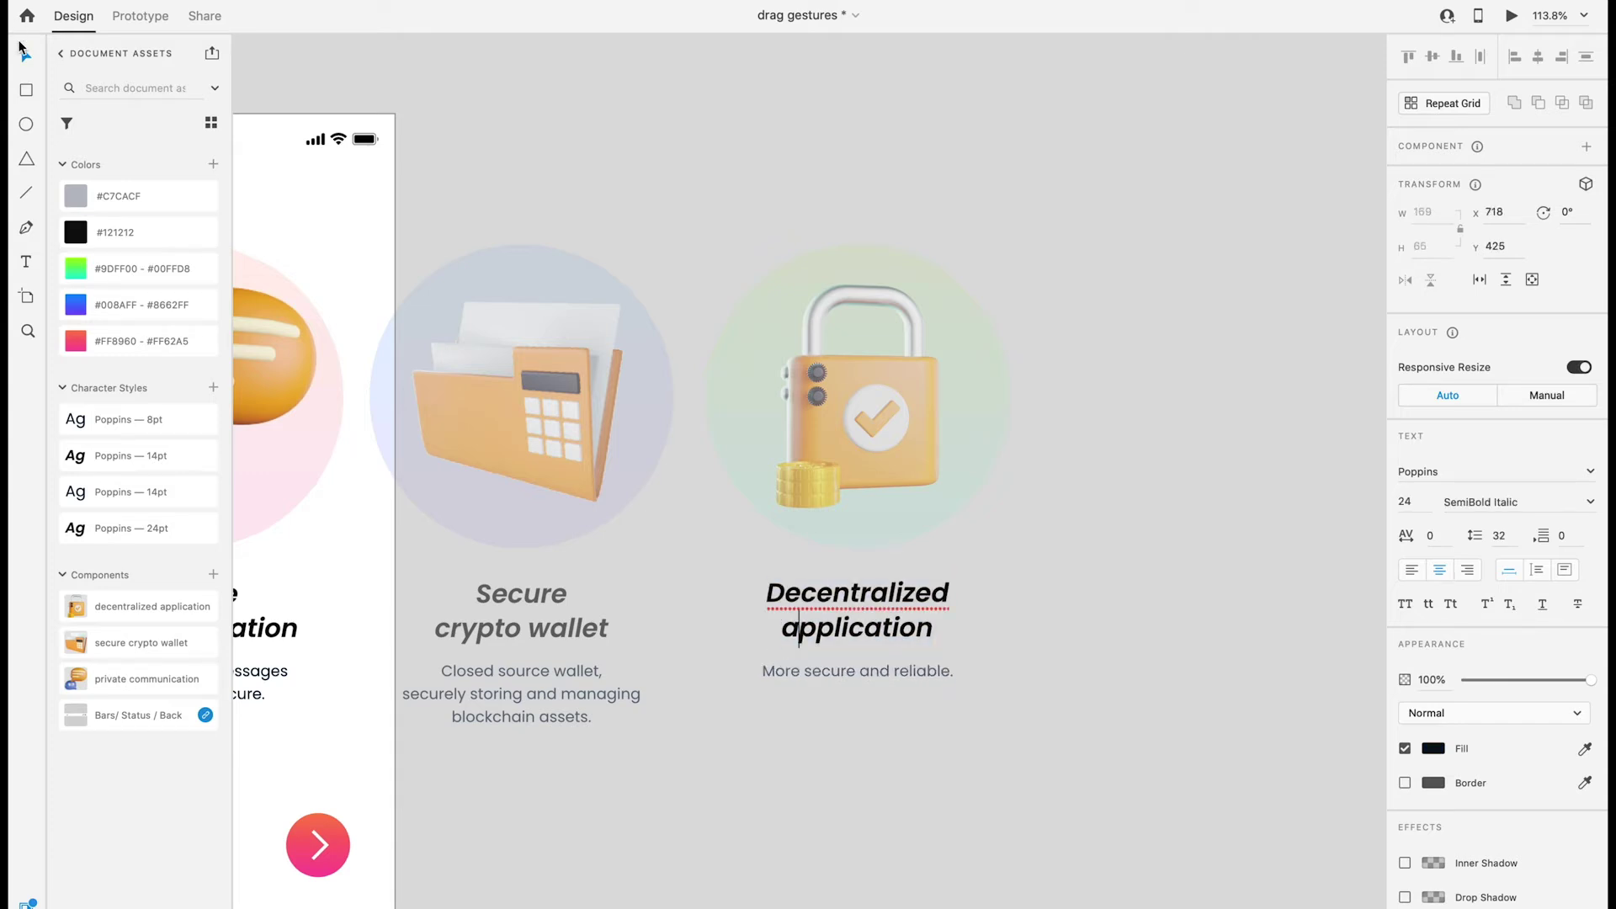
{"action": "scroll", "coordinate": [692, 334], "scroll_direction": "up", "scroll_amount": 5}
{"action": "scroll", "coordinate": [693, 332], "scroll_direction": "down", "scroll_amount": 1}
Step: Shrink the onboarding_01 card group to fit the artboard and nudge it left
{"action": "left_click", "coordinate": [538, 178]}
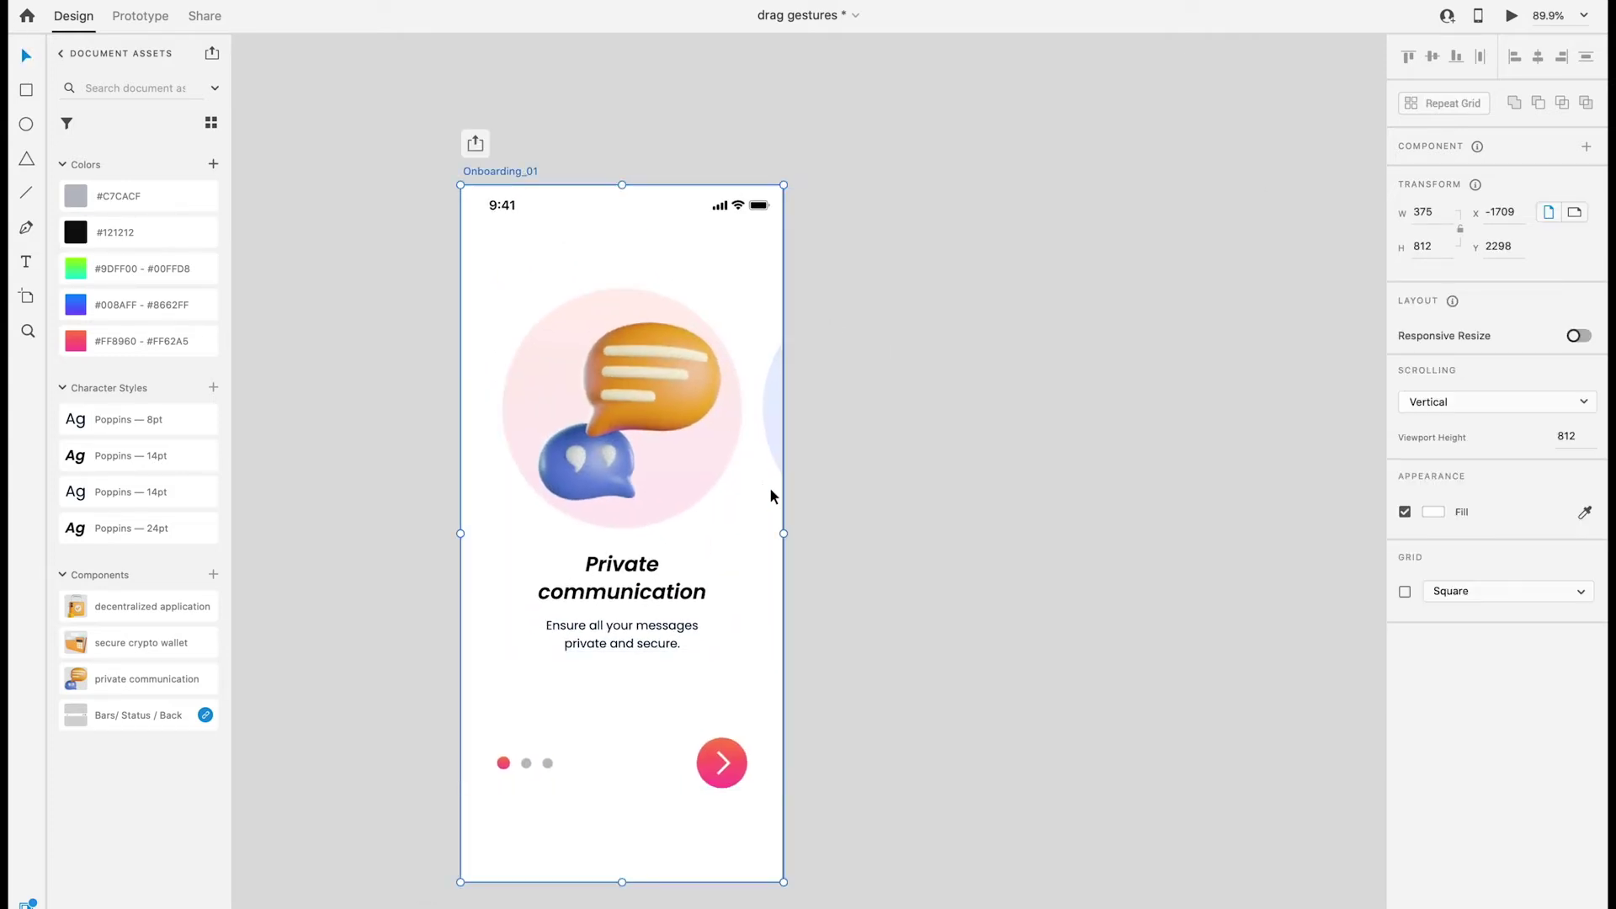
{"action": "left_click", "coordinate": [777, 418]}
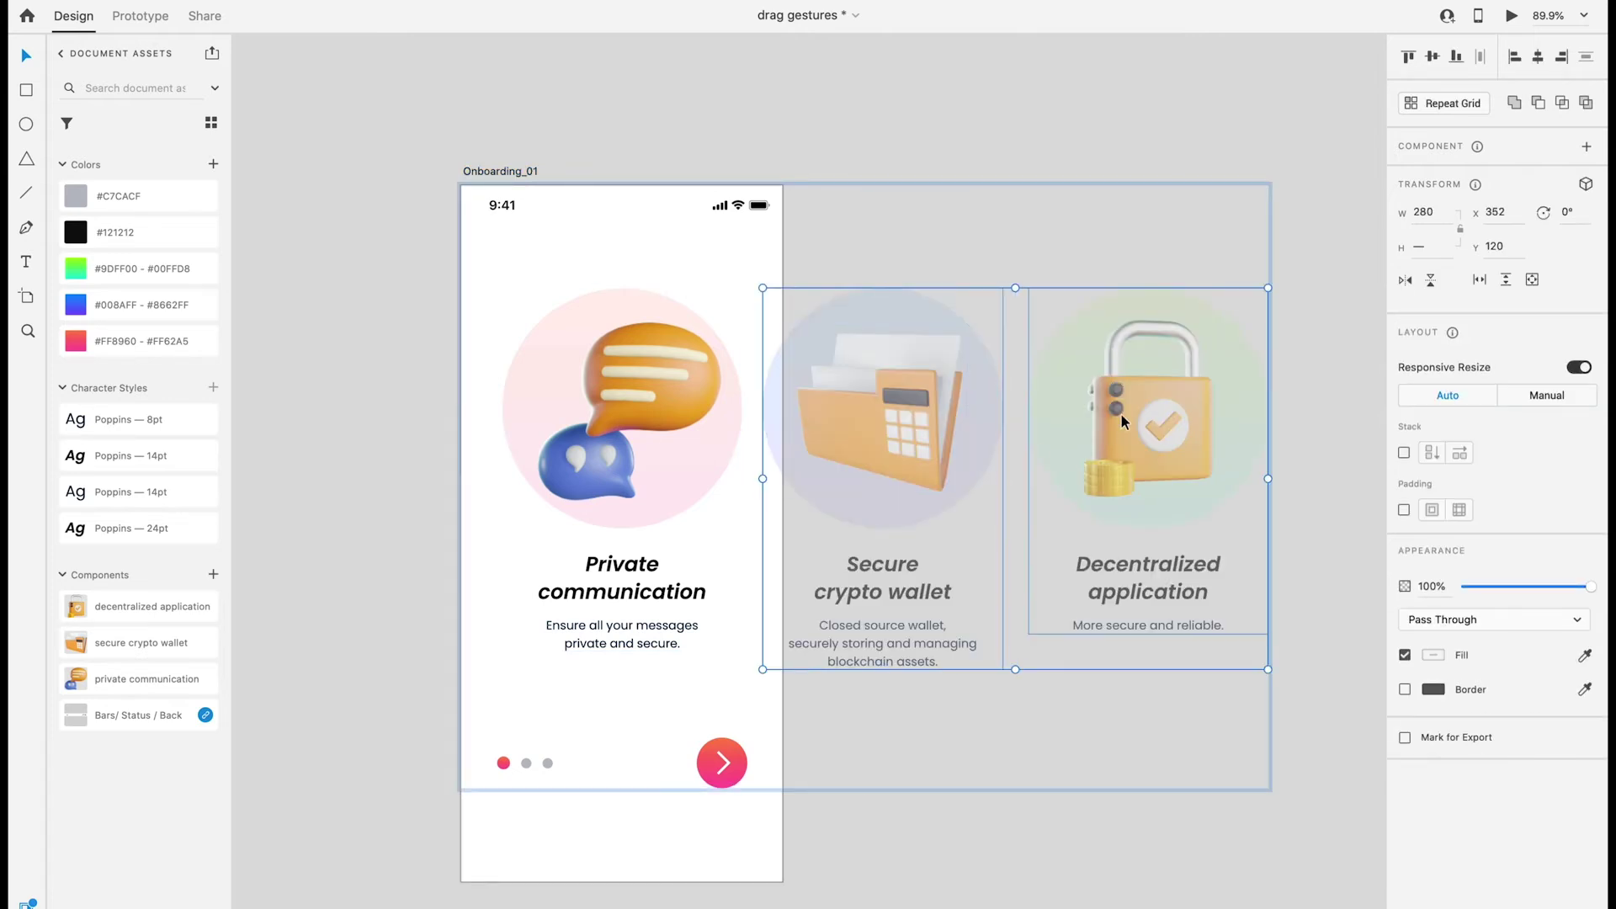
{"action": "key", "text": "alt"}
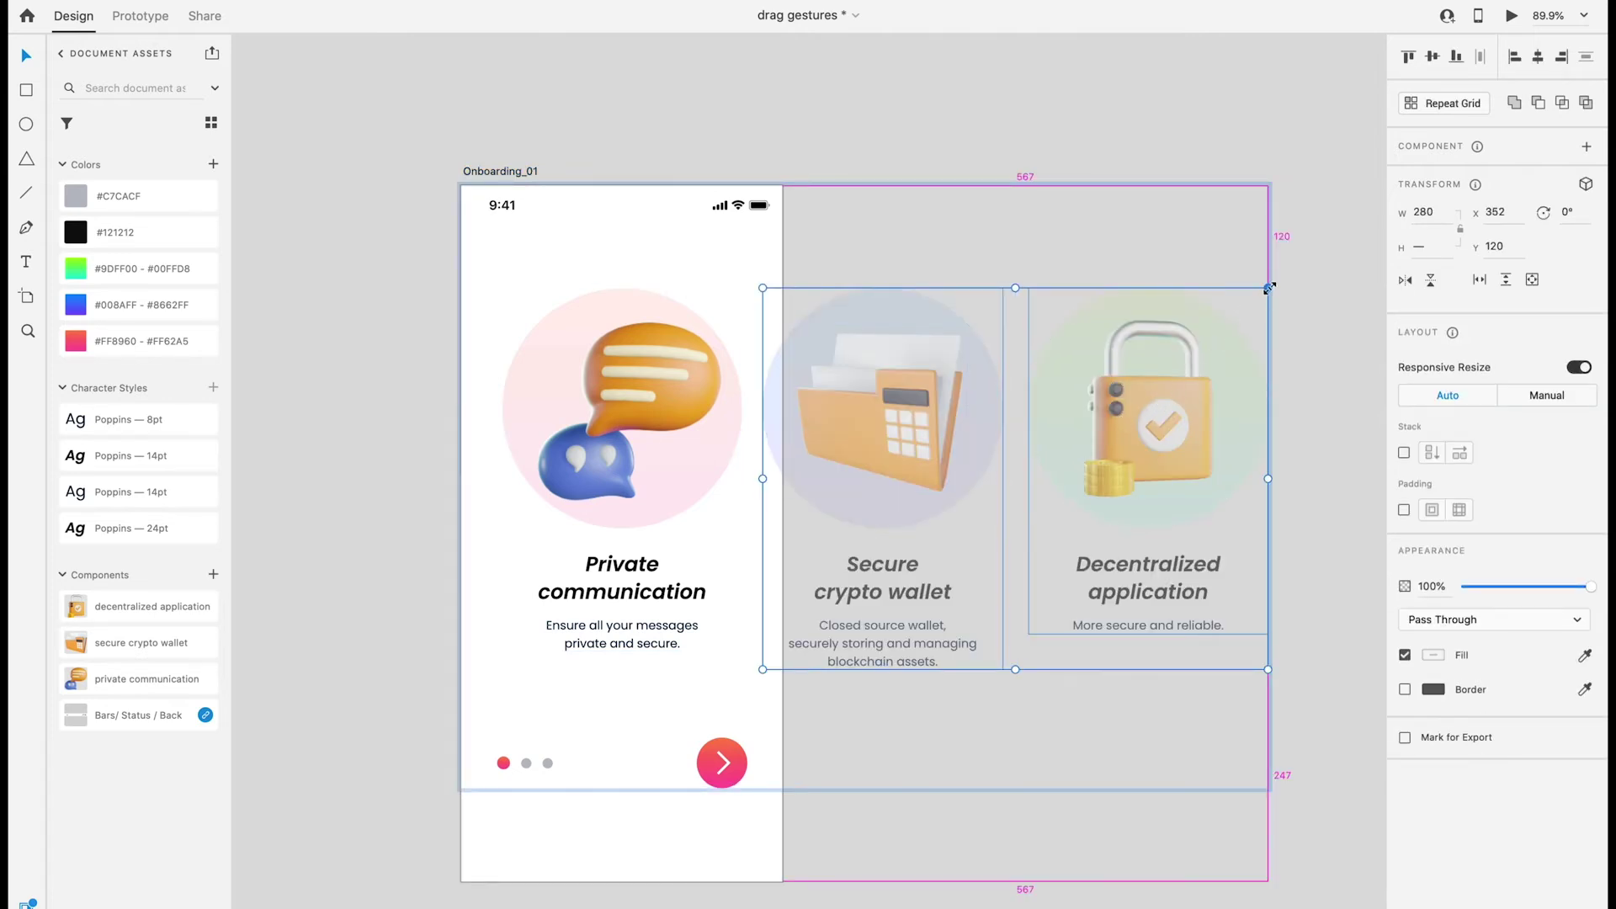
{"action": "left_click_drag", "start_coordinate": [1269, 288], "coordinate": [1217, 329]}
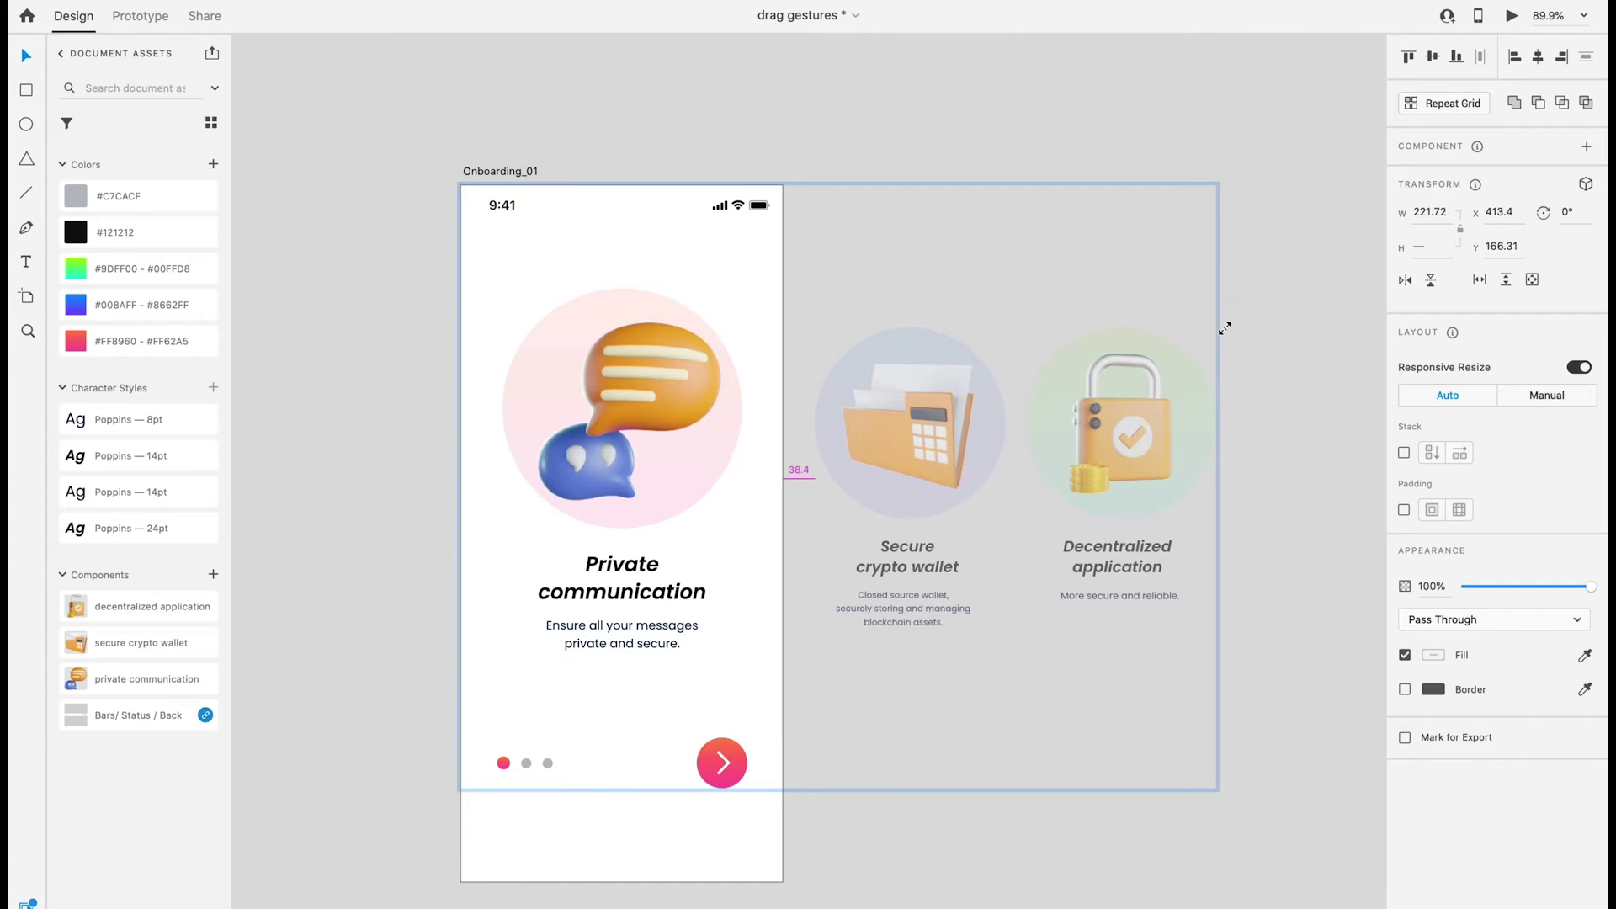
{"action": "key", "text": "shift+Left"}
{"action": "key", "text": "shift+Left"}
{"action": "key", "text": "shift+Left"}
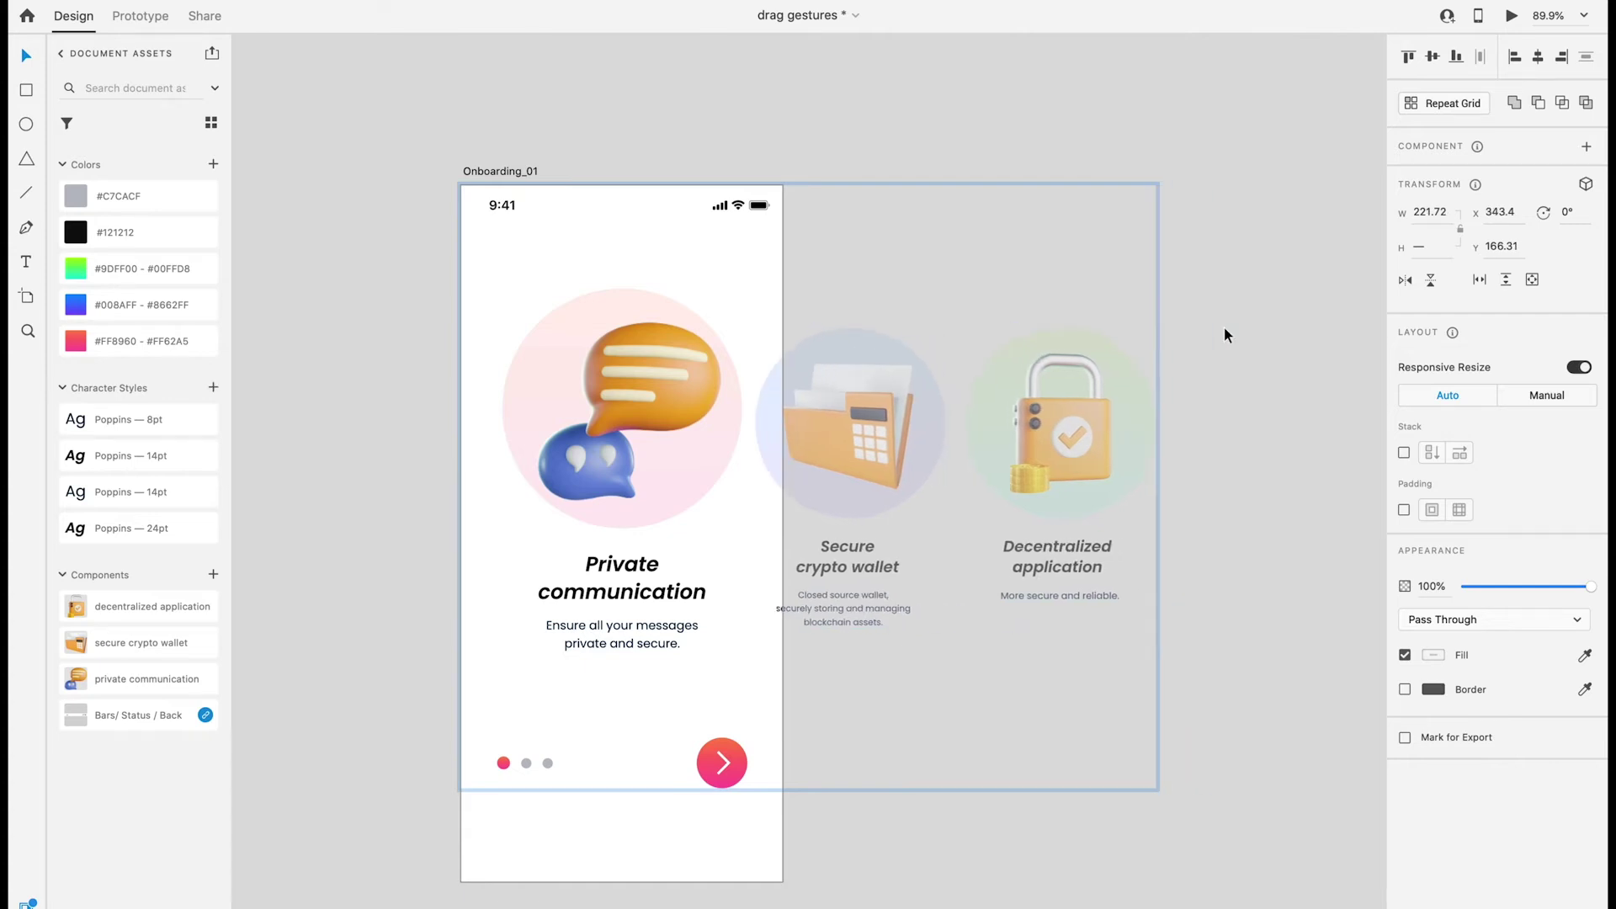
{"action": "key", "text": "shift+Left"}
{"action": "left_click", "coordinate": [1296, 469]}
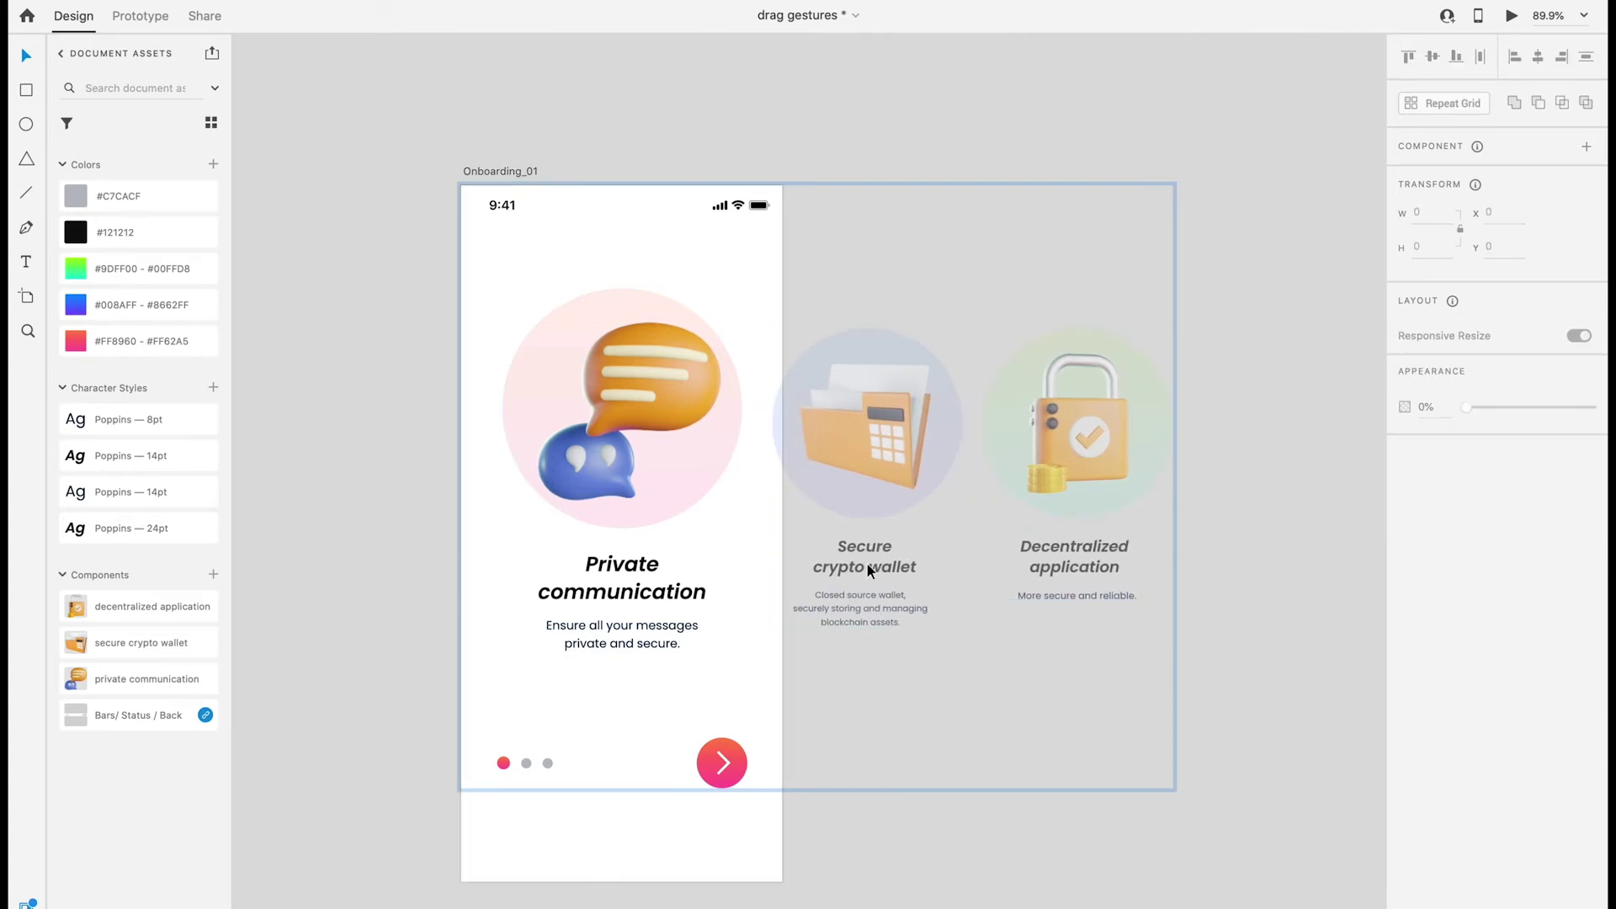
Step: Enlarge the wallet and lock cards together to about 230 wide
{"action": "left_click", "coordinate": [775, 421]}
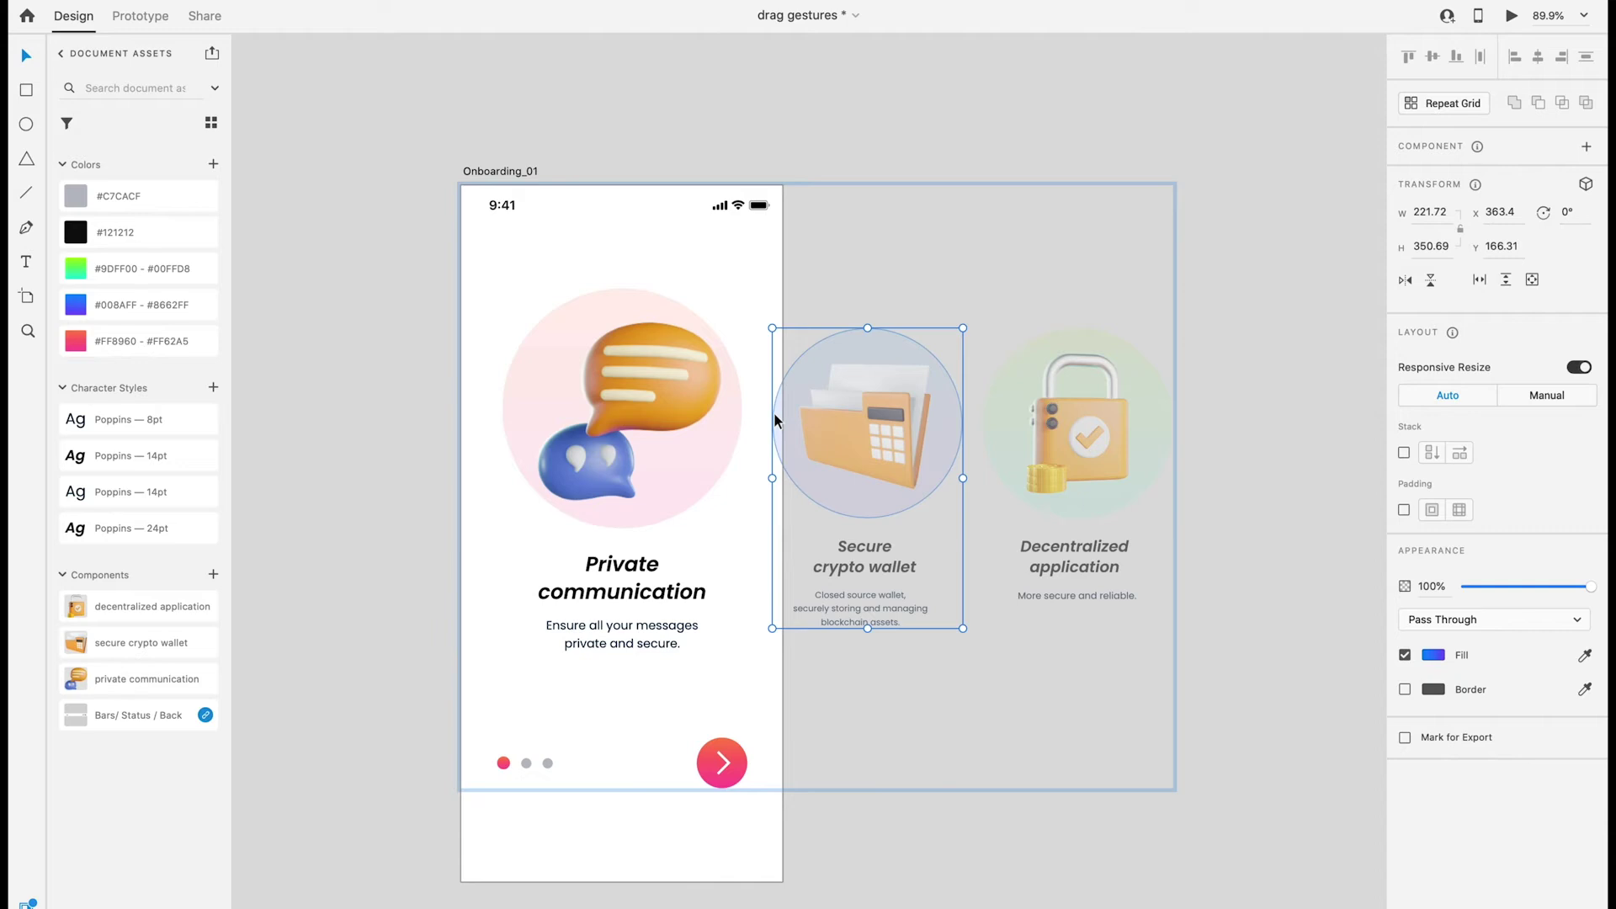
{"action": "left_click_drag", "start_coordinate": [819, 290], "coordinate": [1199, 614]}
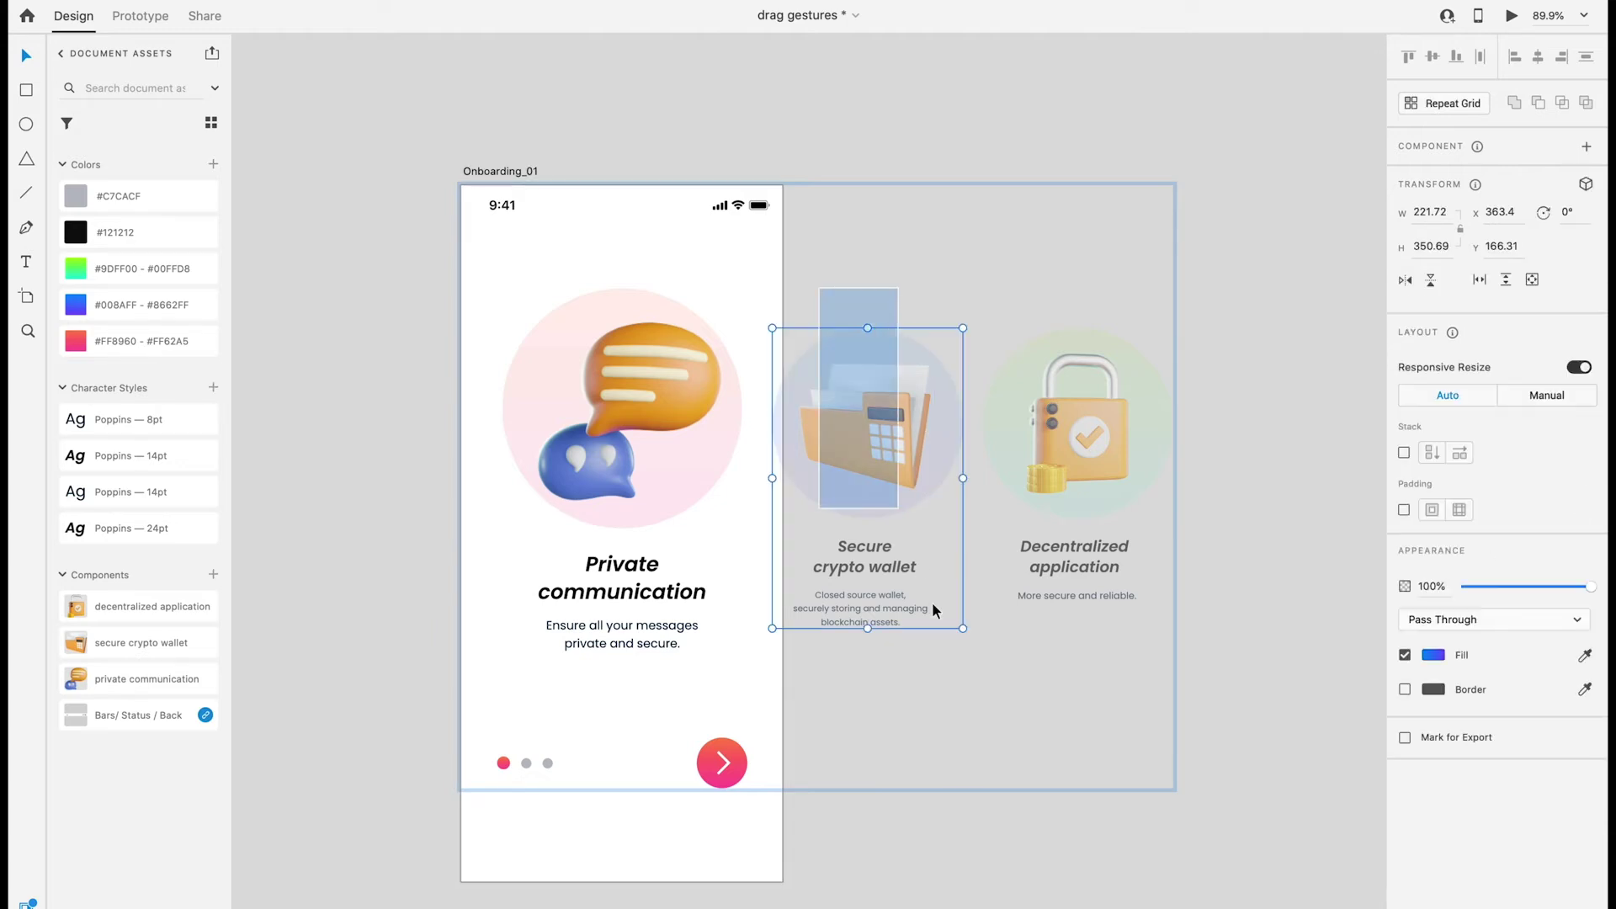
{"action": "left_click_drag", "start_coordinate": [1173, 328], "coordinate": [1190, 322]}
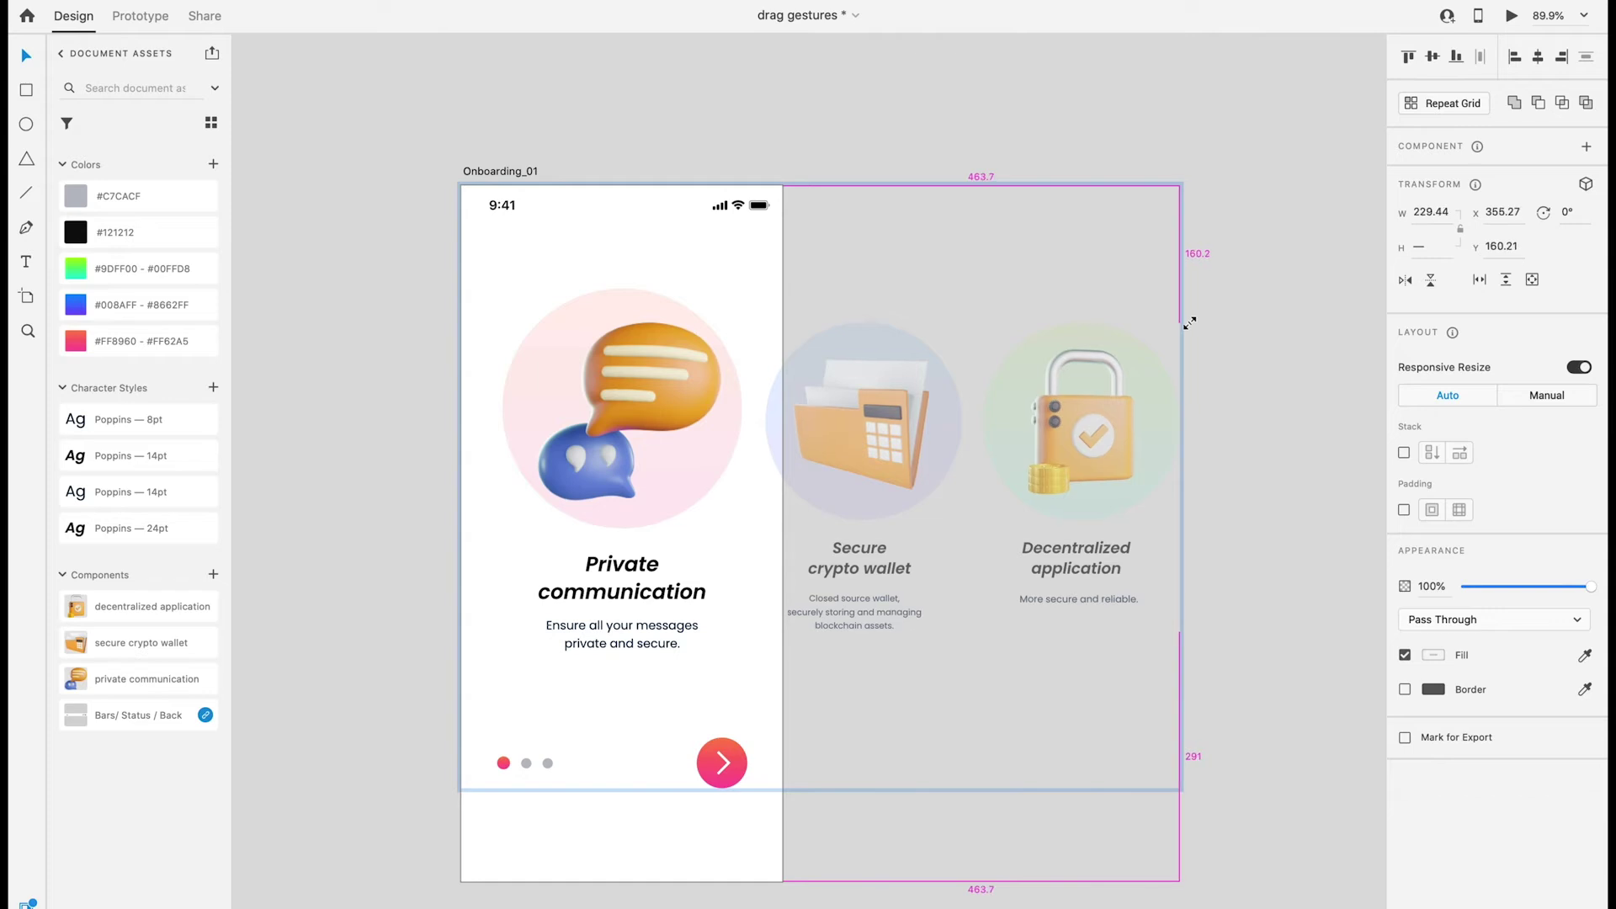
{"action": "left_click_drag", "start_coordinate": [1190, 321], "coordinate": [1191, 324]}
{"action": "type", "text": "230"}
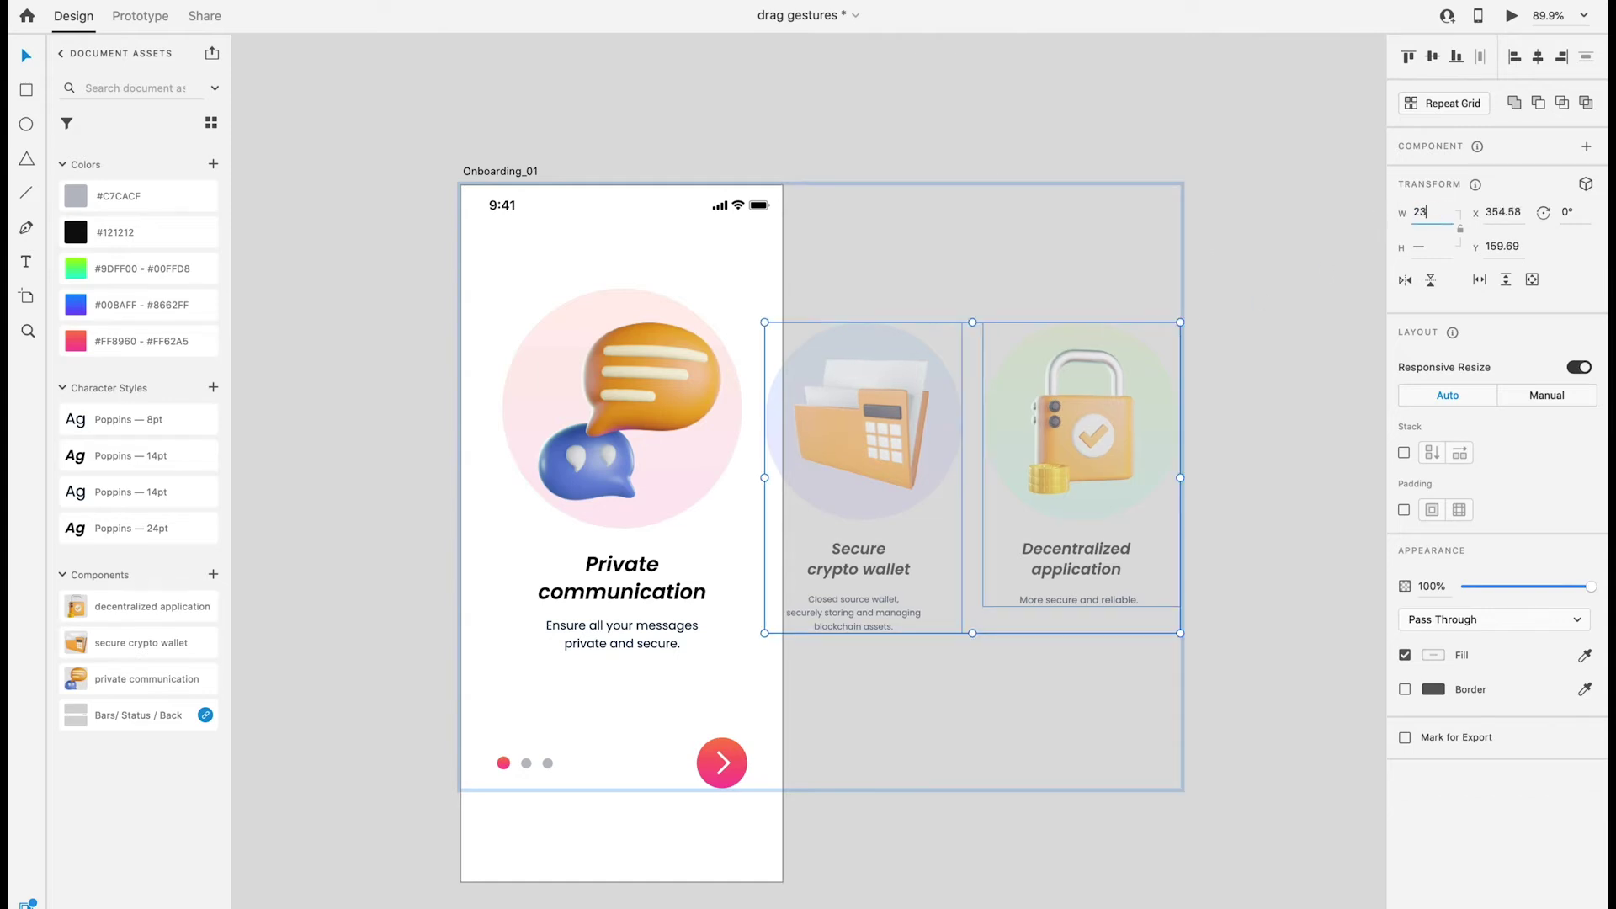
{"action": "key", "text": "Return"}
{"action": "double_click", "coordinate": [891, 577]}
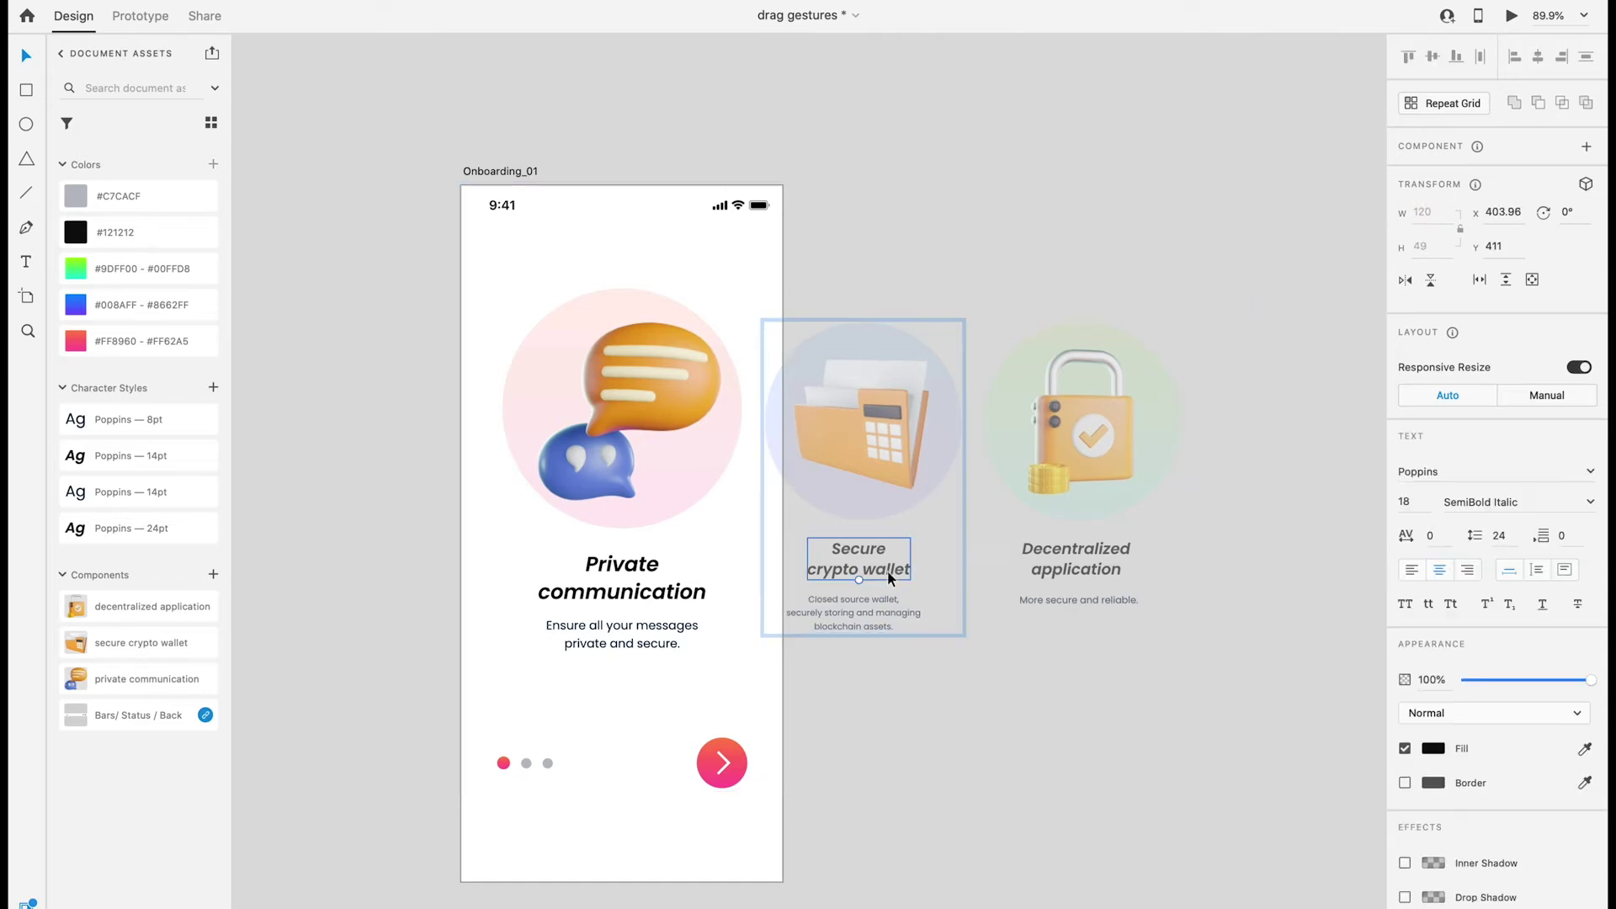
{"action": "double_click", "coordinate": [890, 577]}
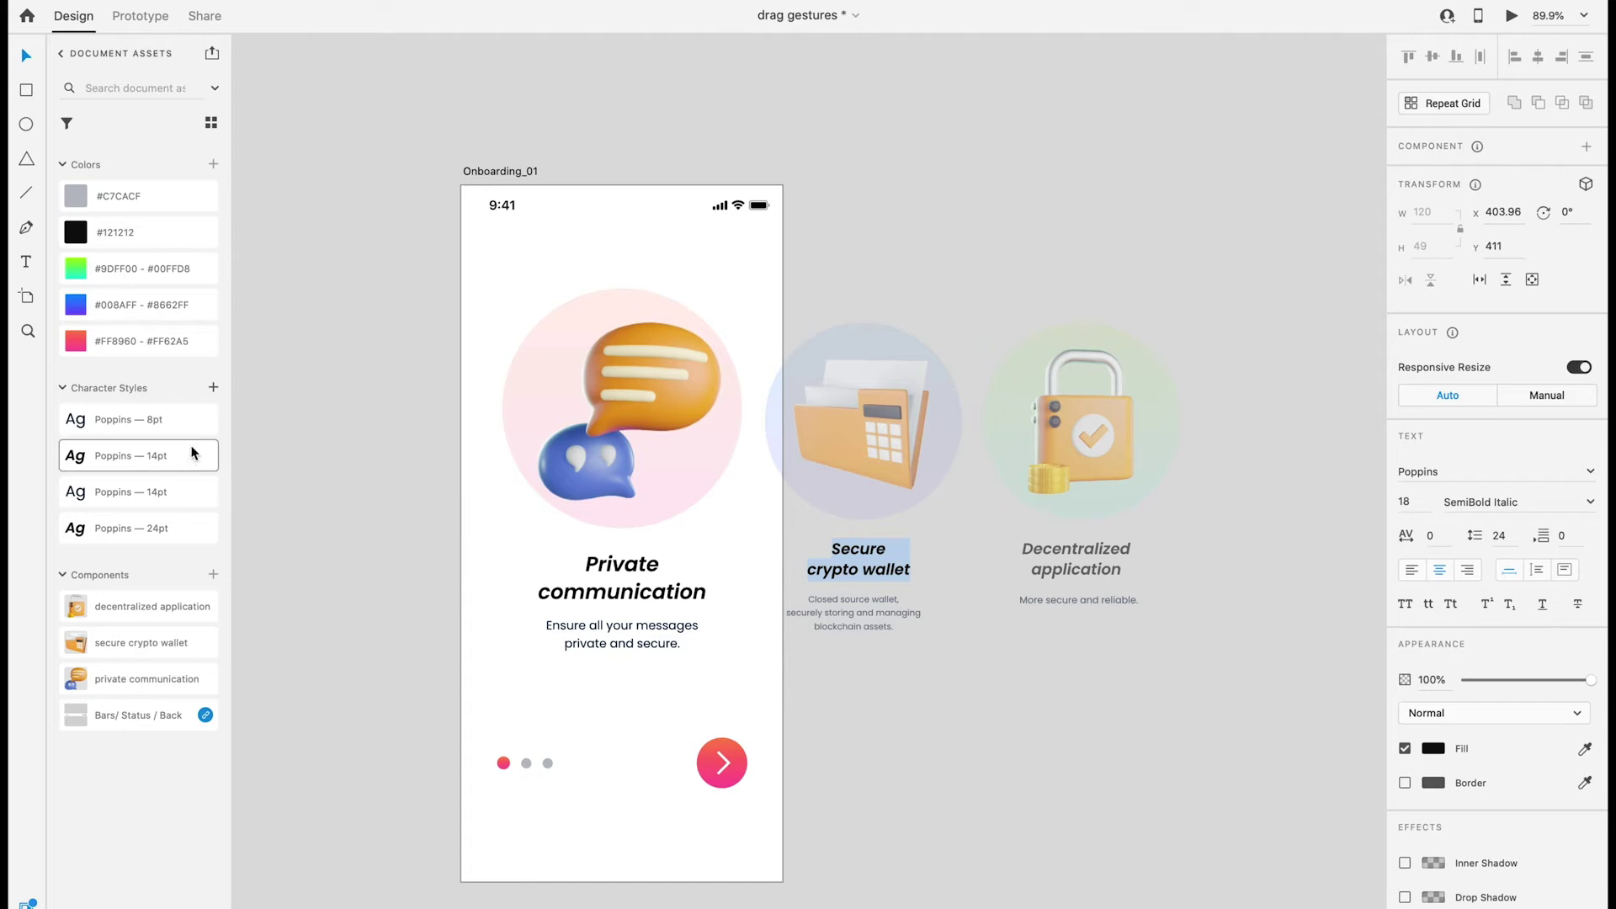
{"action": "double_click", "coordinate": [879, 598]}
{"action": "left_click", "coordinate": [167, 417]}
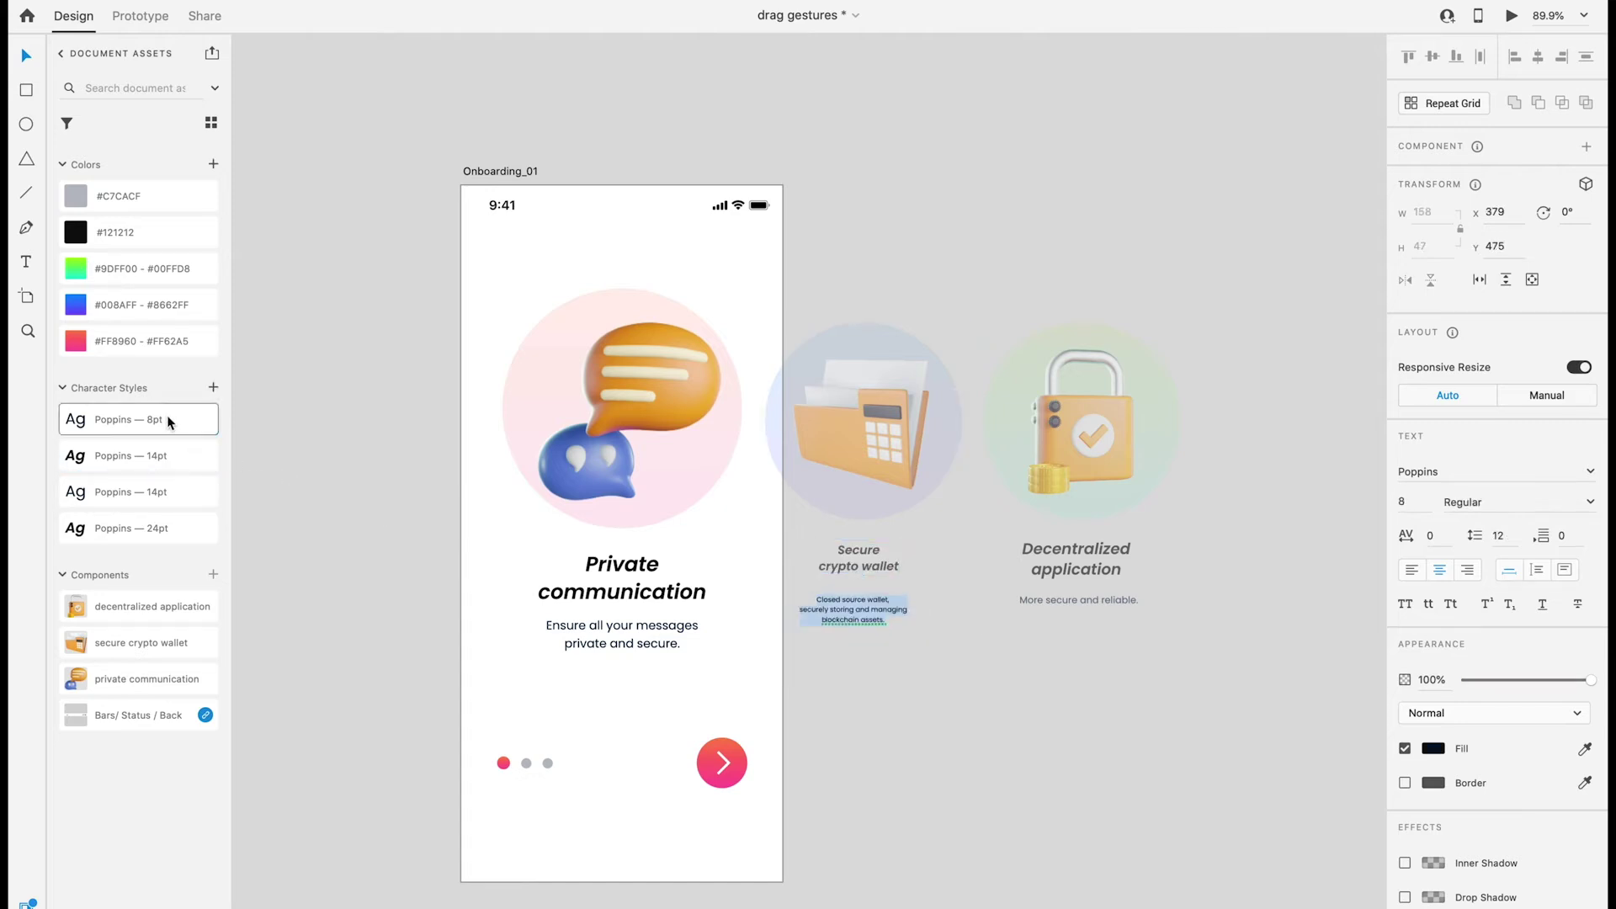
{"action": "left_click", "coordinate": [1067, 542]}
{"action": "double_click", "coordinate": [1066, 543]}
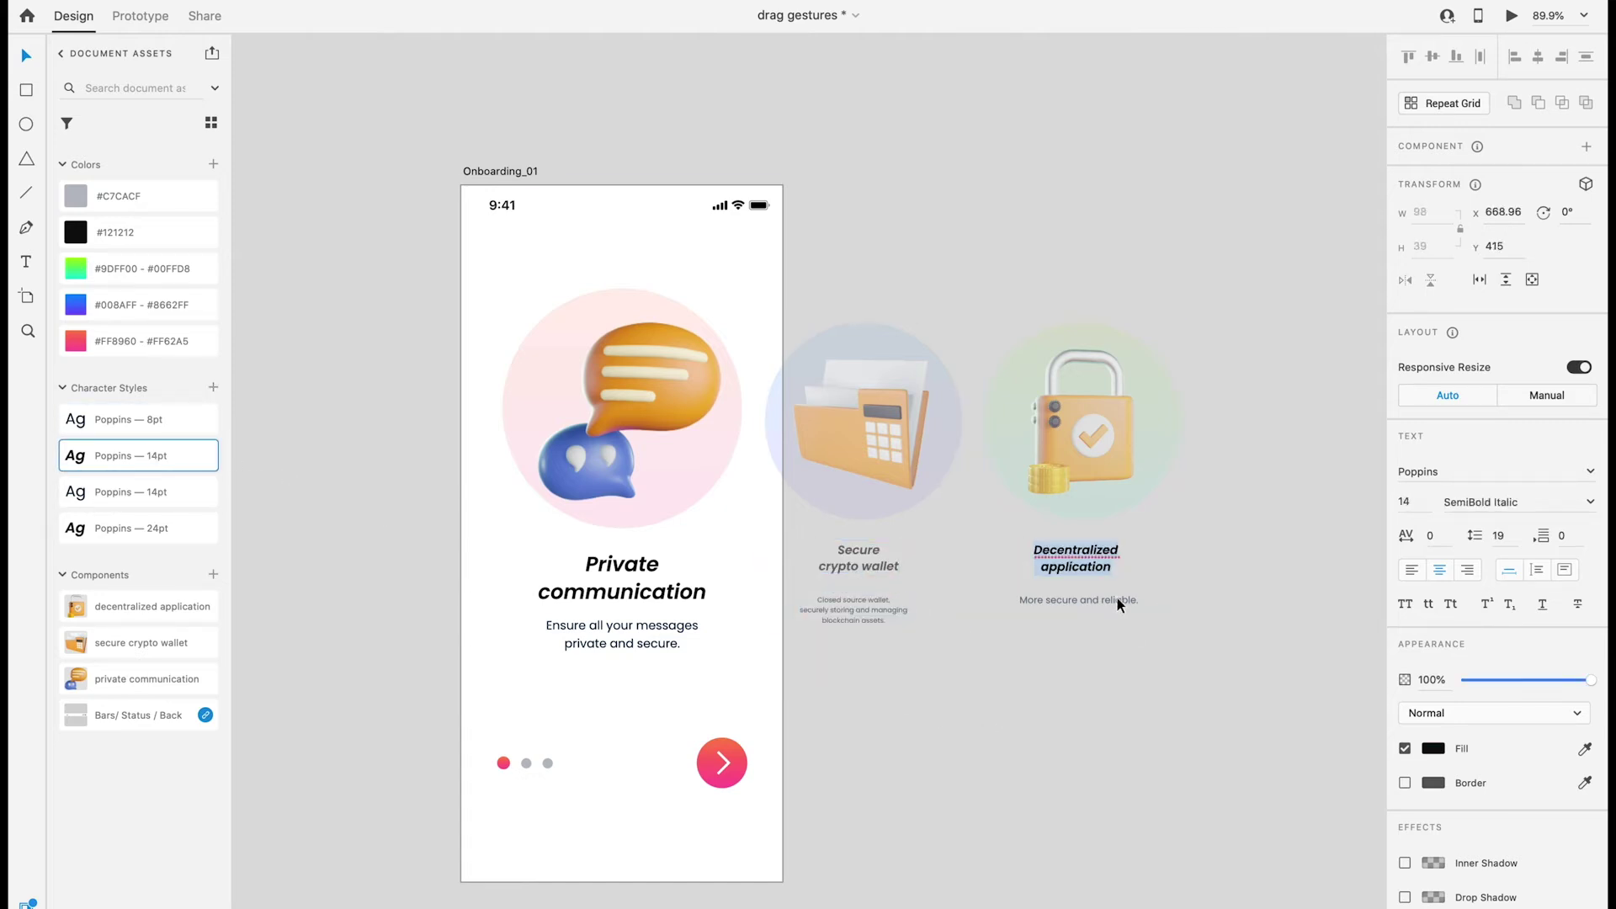
{"action": "double_click", "coordinate": [1117, 597]}
{"action": "left_click", "coordinate": [179, 424]}
{"action": "left_click", "coordinate": [843, 430]}
{"action": "double_click", "coordinate": [958, 411]}
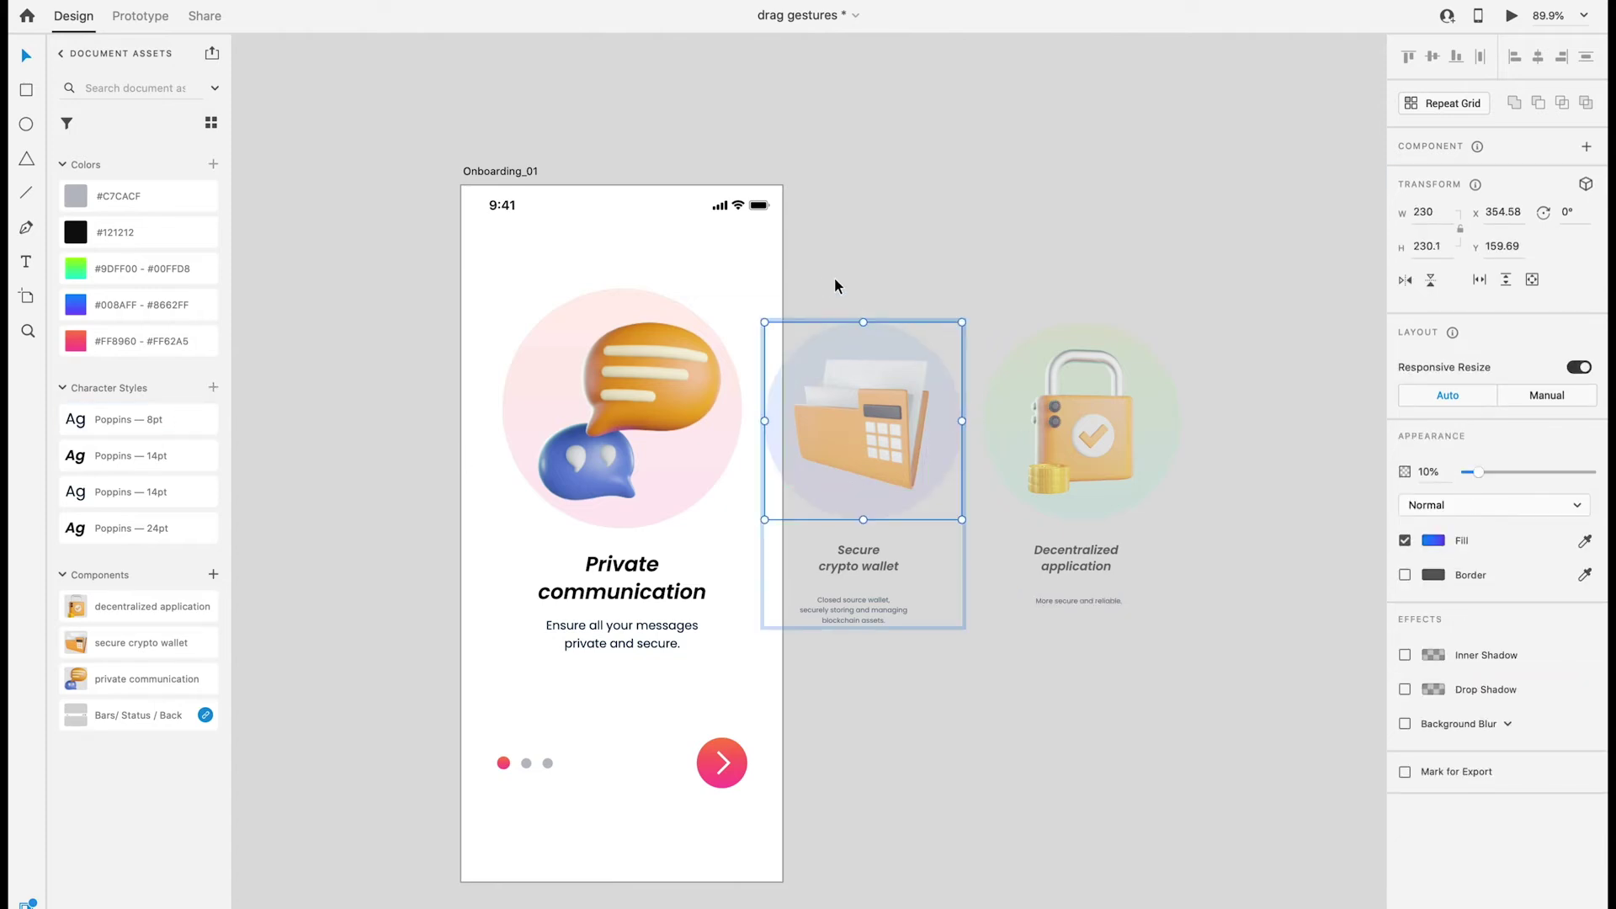
{"action": "key", "text": "Escape"}
{"action": "key", "text": "ctrl+z"}
{"action": "key", "text": "ctrl+z"}
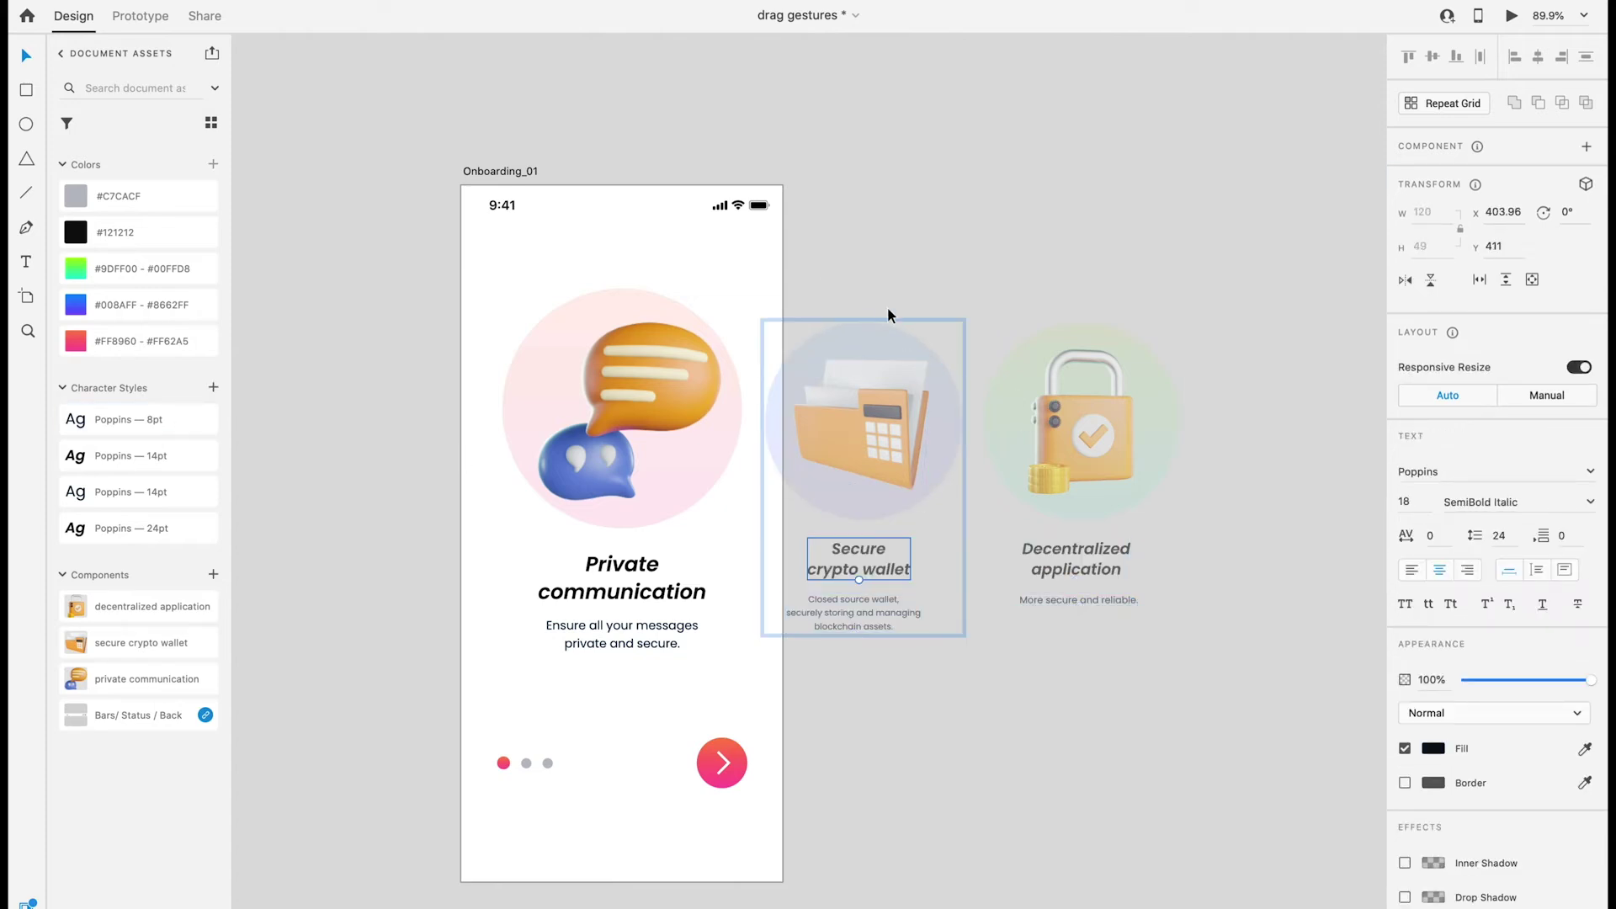
{"action": "left_click", "coordinate": [1080, 417], "text": "shift"}
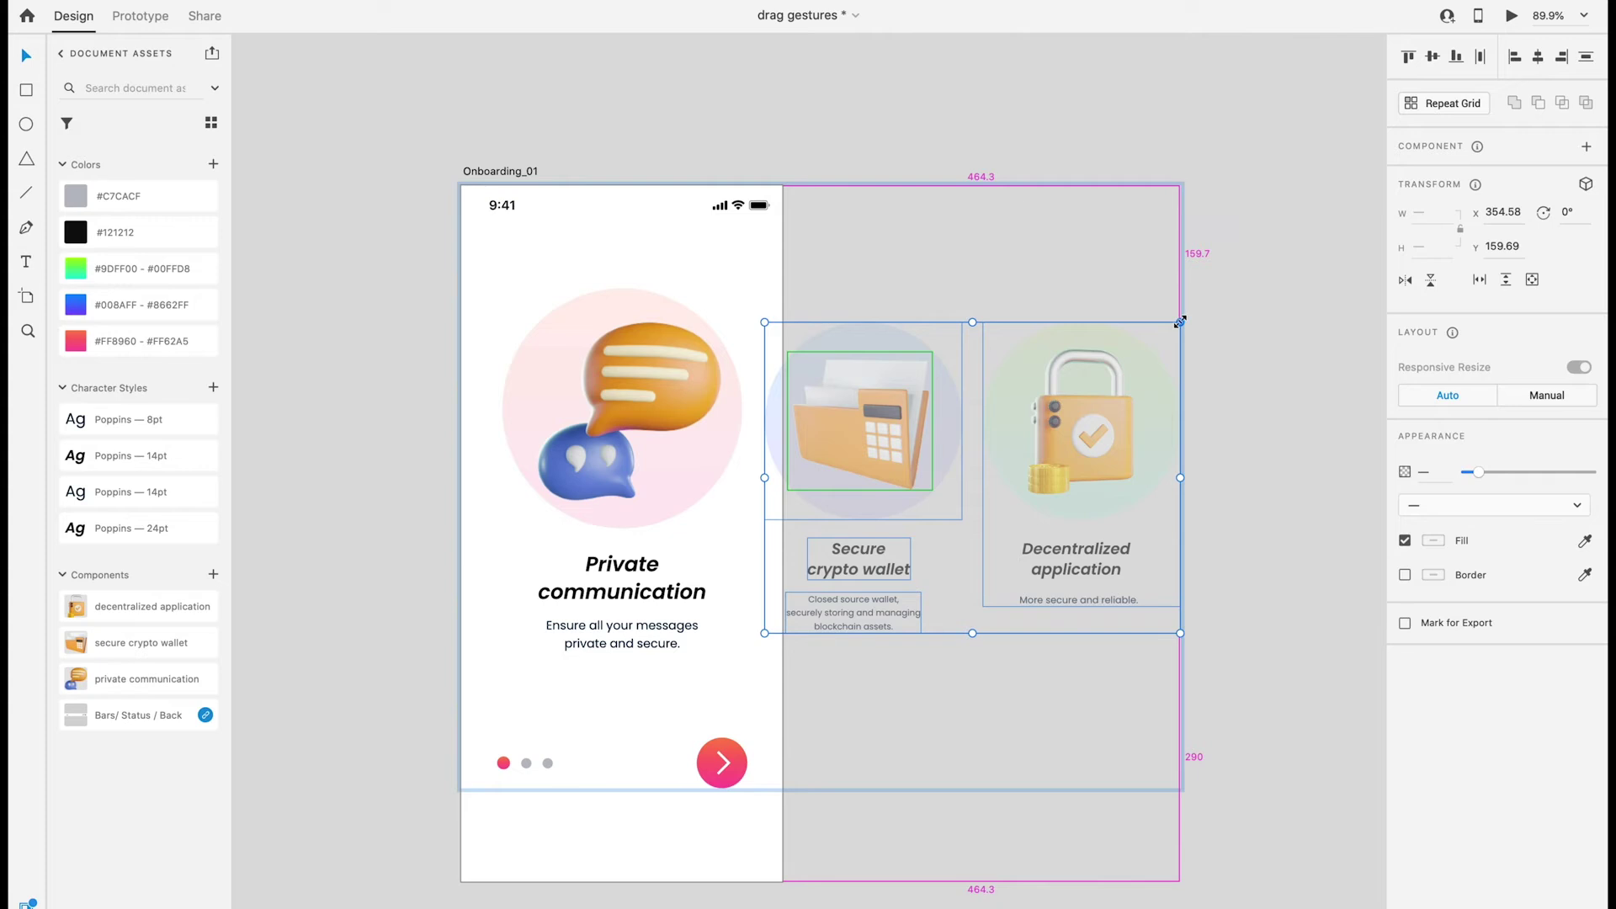
{"action": "scroll", "coordinate": [1086, 404], "scroll_direction": "up", "scroll_amount": 2}
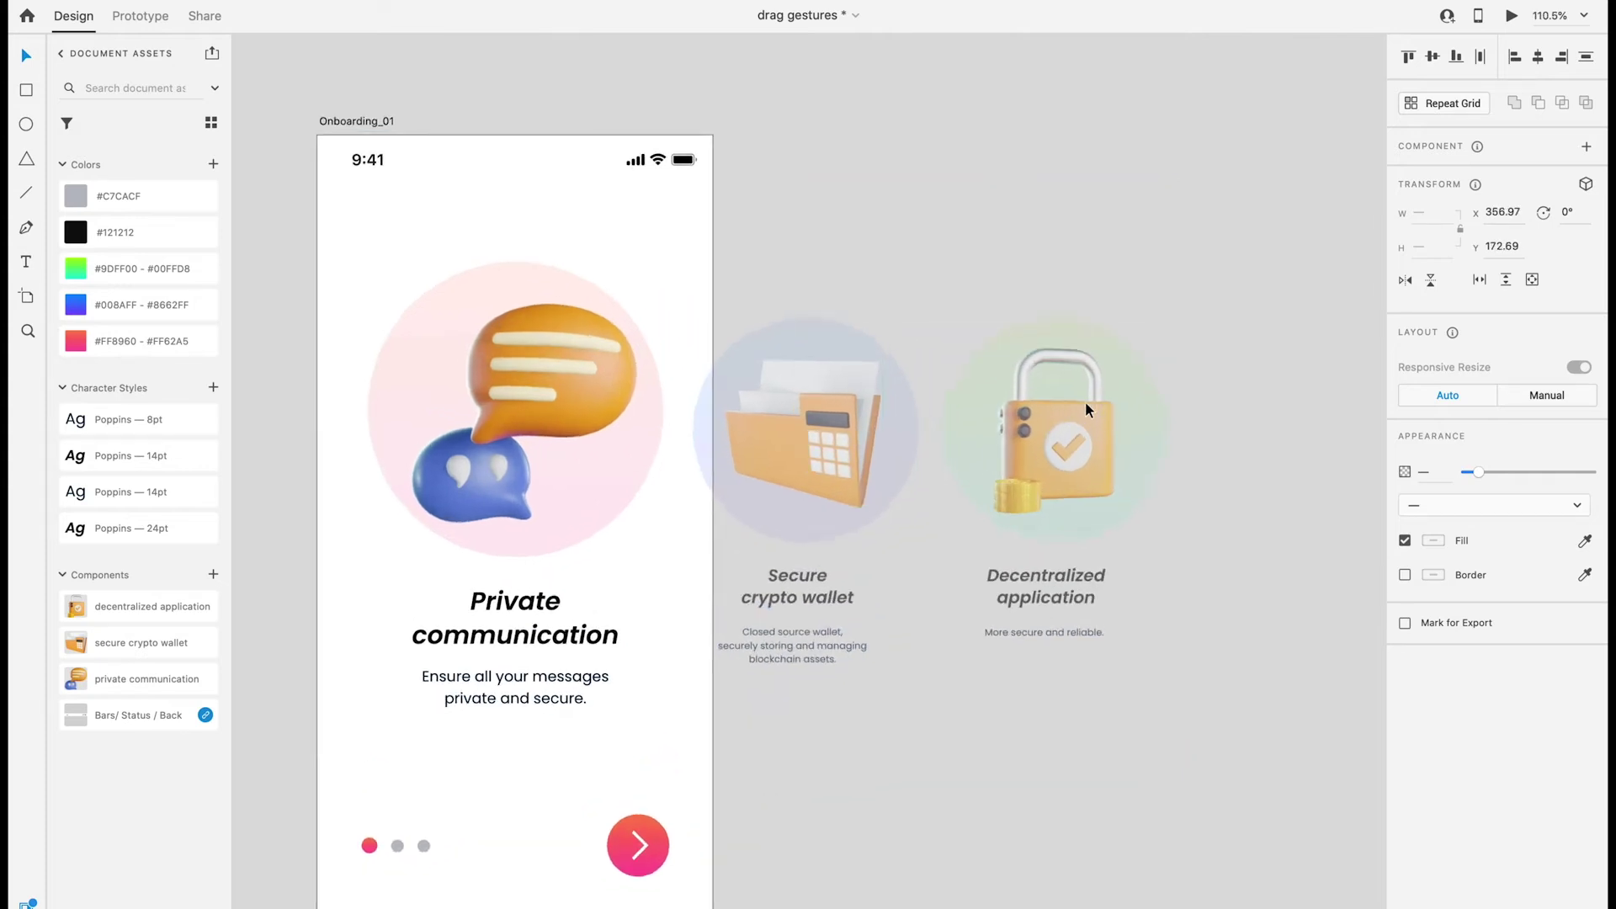
Step: Apply the Poppins 14pt style to the card titles and 8pt style to the descriptions
{"action": "left_click_drag", "start_coordinate": [1085, 400], "coordinate": [877, 440]}
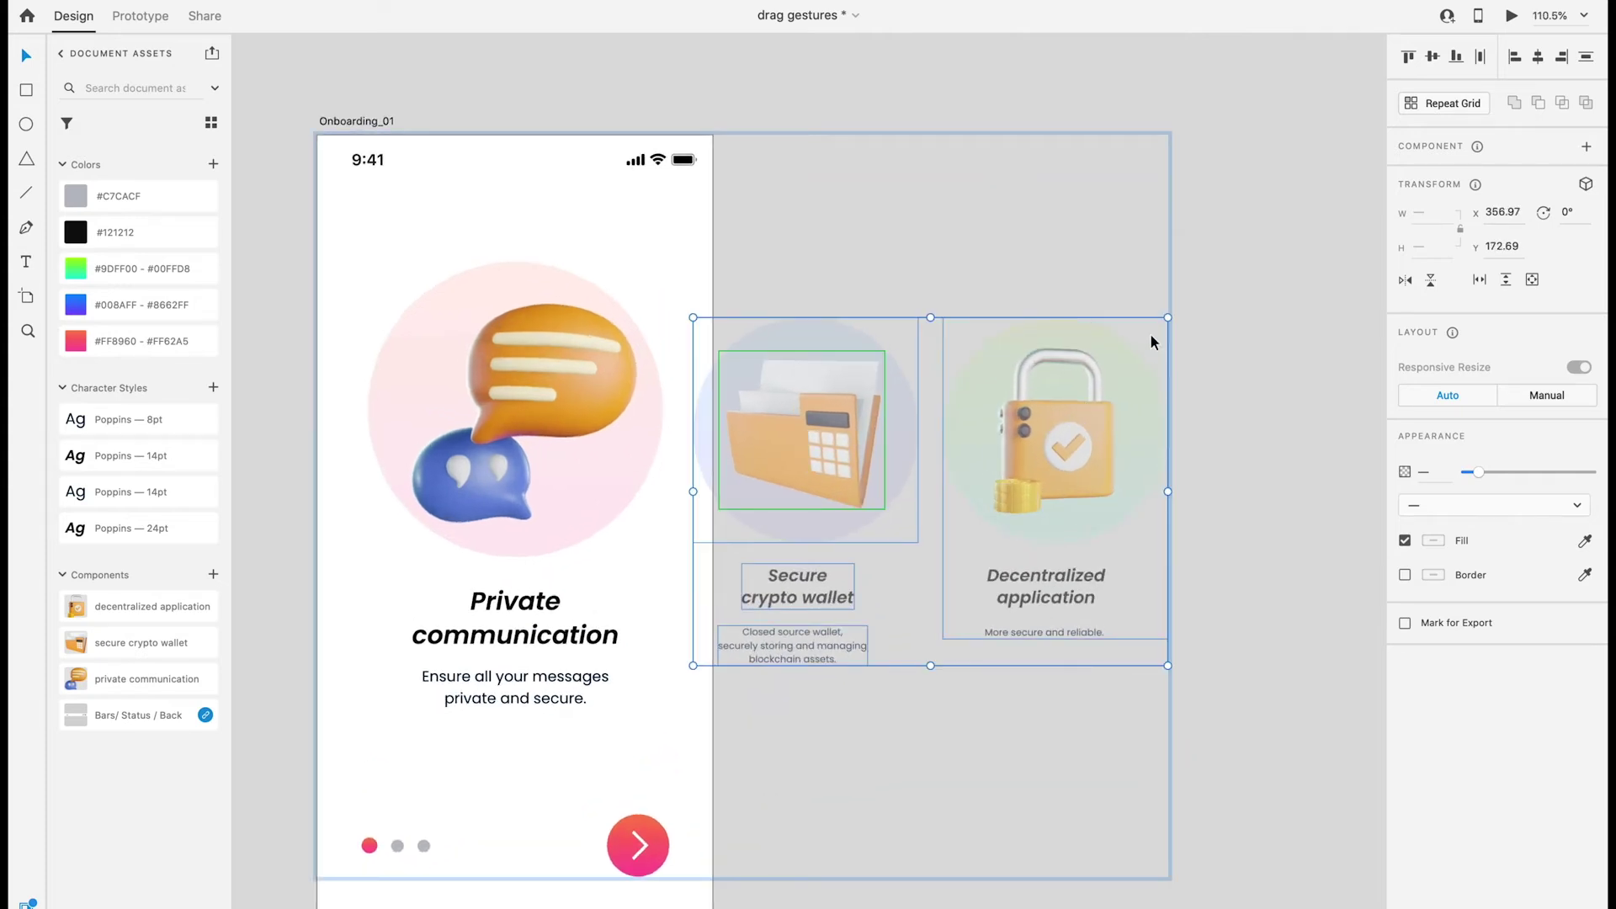
{"action": "double_click", "coordinate": [865, 449]}
{"action": "double_click", "coordinate": [788, 572]}
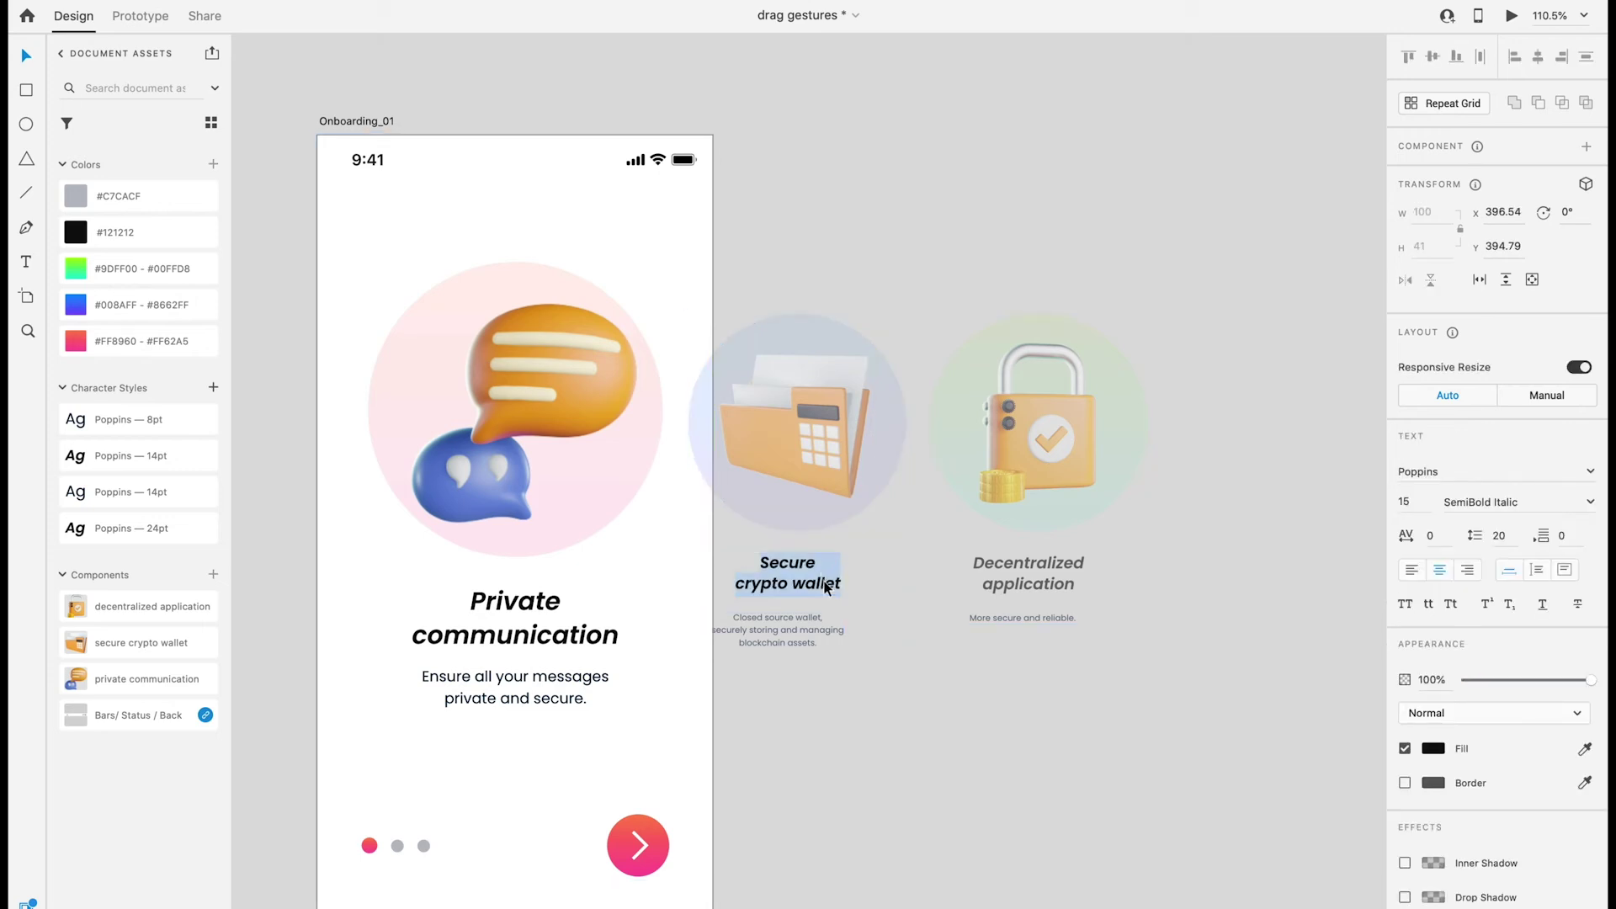
{"action": "left_click", "coordinate": [191, 457]}
{"action": "double_click", "coordinate": [1028, 573]}
{"action": "double_click", "coordinate": [1024, 618]}
{"action": "left_click", "coordinate": [206, 425]}
Step: Align the wallet and lock cards' titles and descriptions under each other
{"action": "left_click", "coordinate": [785, 632]}
{"action": "scroll", "coordinate": [784, 631], "scroll_direction": "up", "scroll_amount": 5}
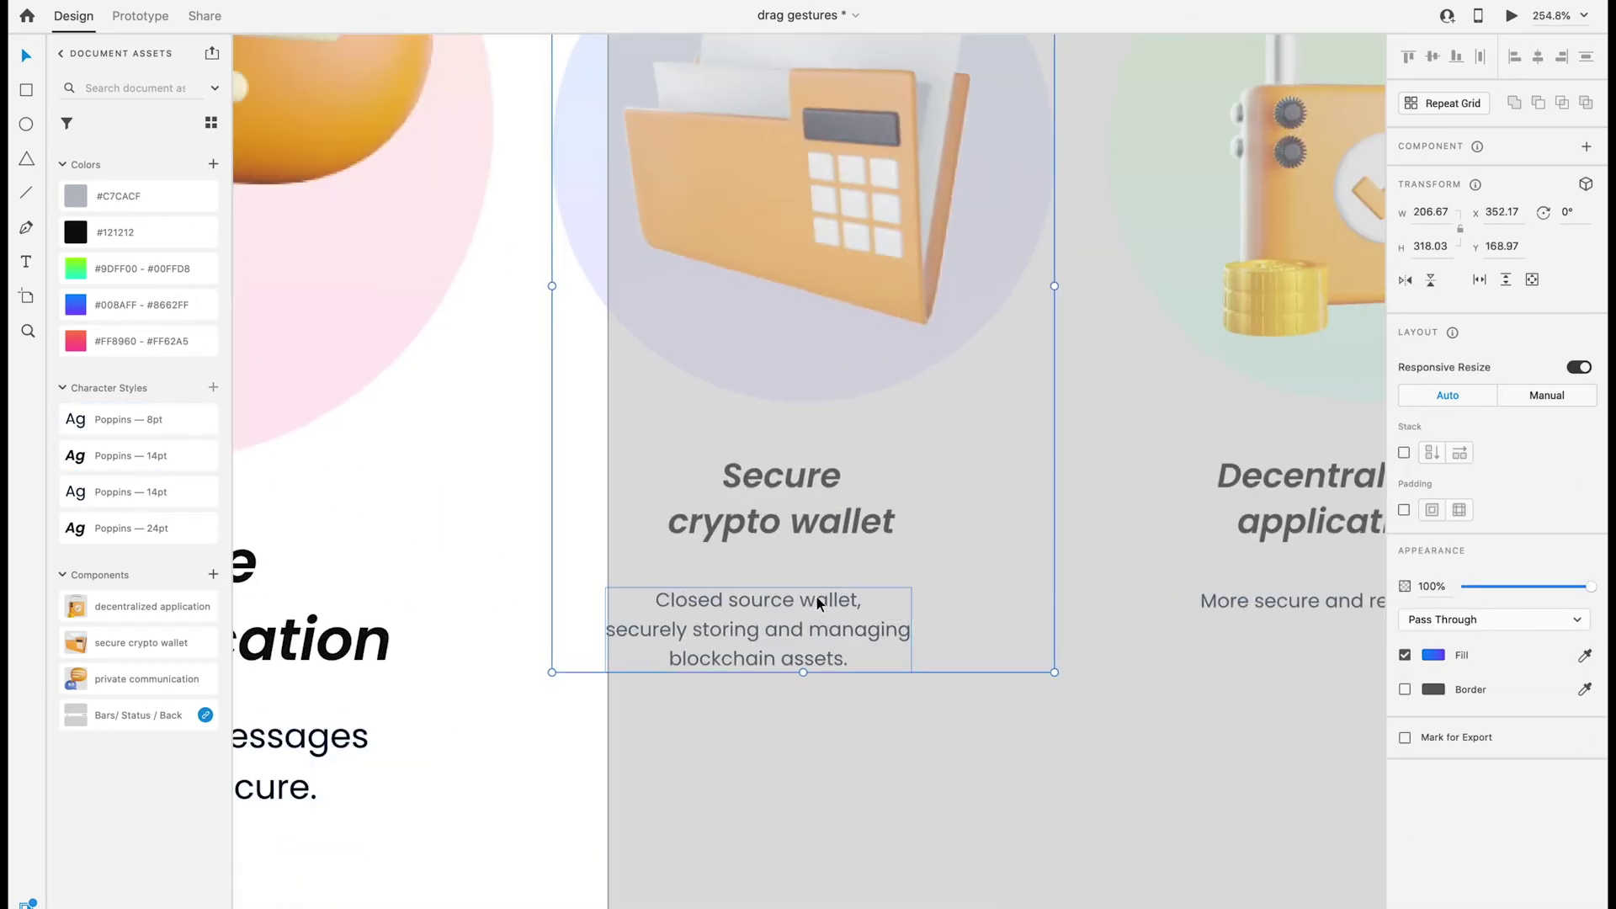
{"action": "double_click", "coordinate": [819, 603]}
{"action": "scroll", "coordinate": [1085, 582], "scroll_direction": "right", "scroll_amount": 3}
{"action": "left_click", "coordinate": [1167, 618]}
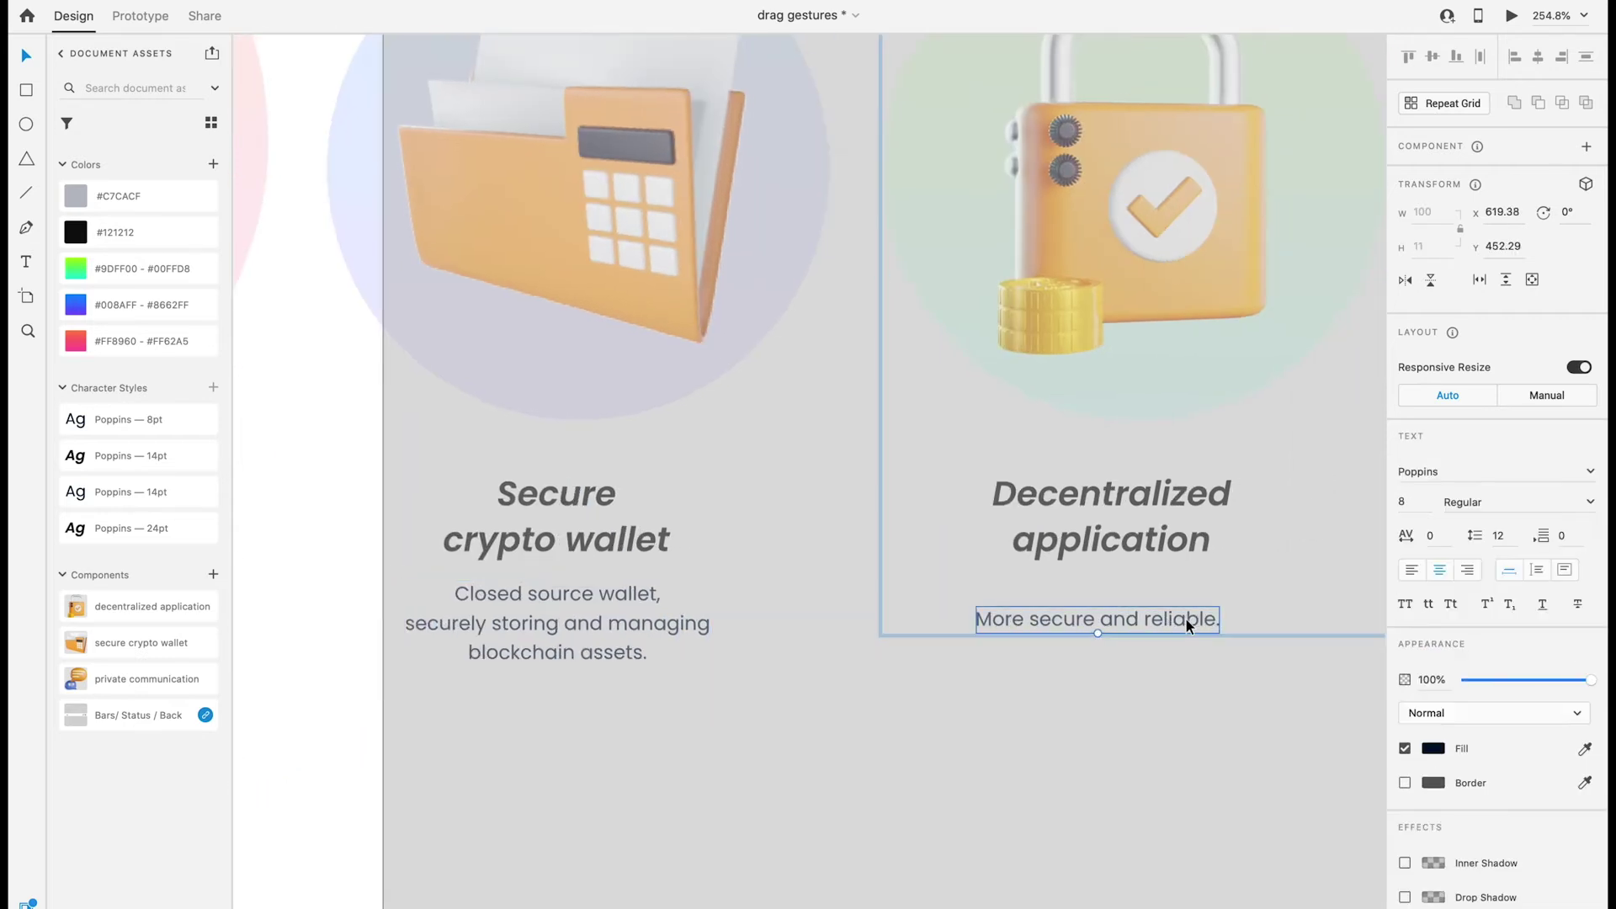
{"action": "left_click_drag", "start_coordinate": [1186, 619], "coordinate": [1222, 597]}
{"action": "left_click", "coordinate": [1183, 542]}
{"action": "left_click_drag", "start_coordinate": [1183, 542], "coordinate": [1200, 541]}
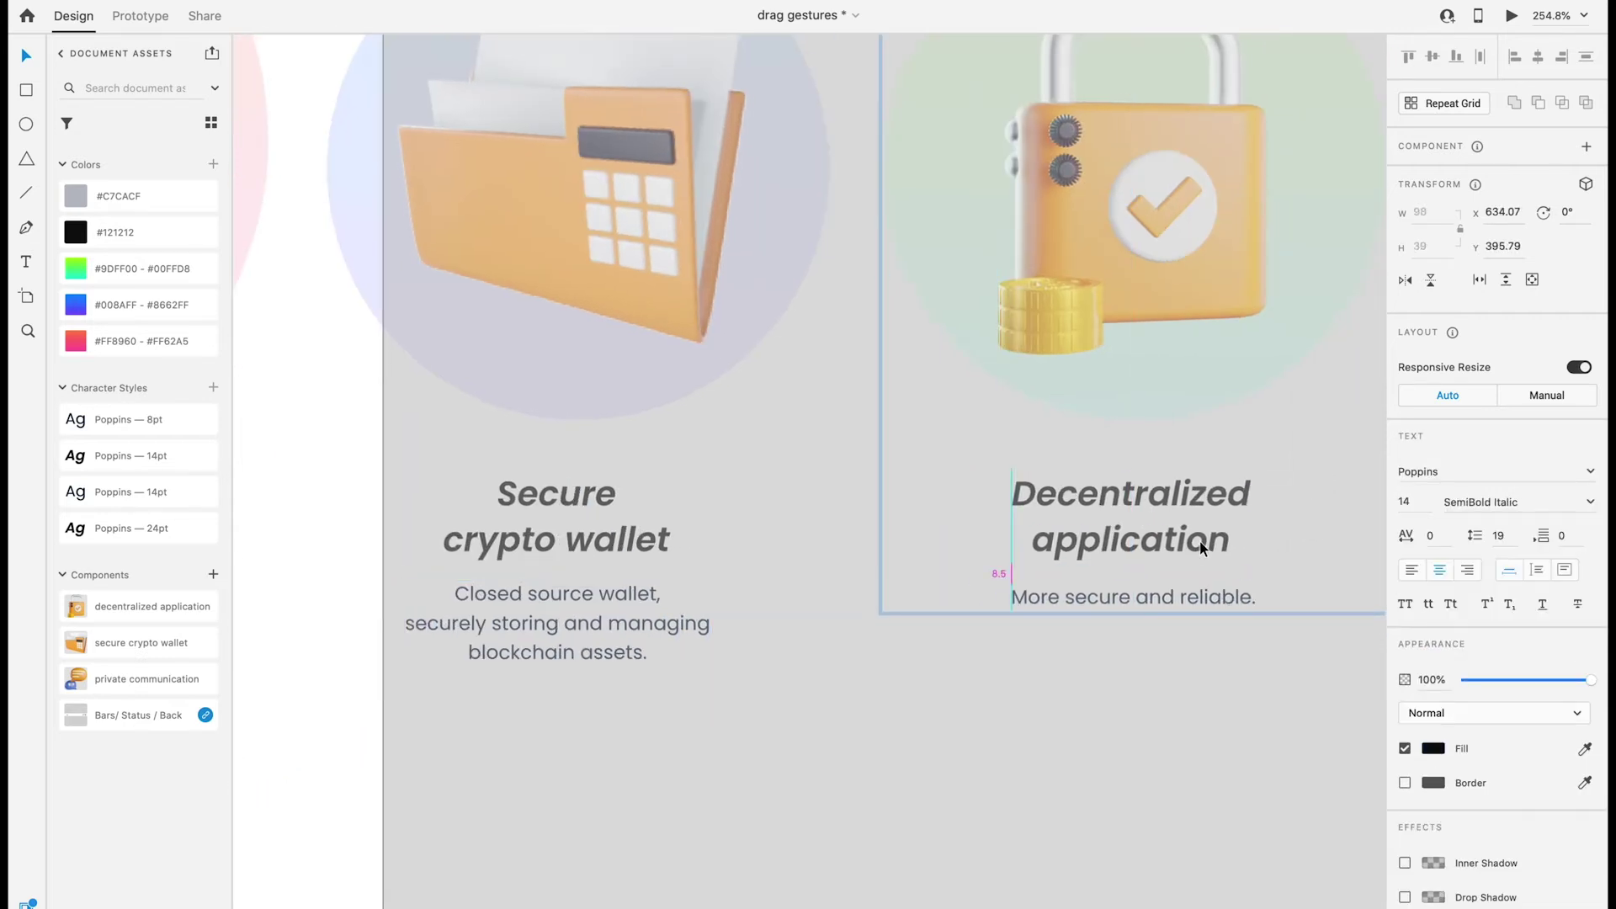
{"action": "left_click_drag", "start_coordinate": [646, 543], "coordinate": [659, 543]}
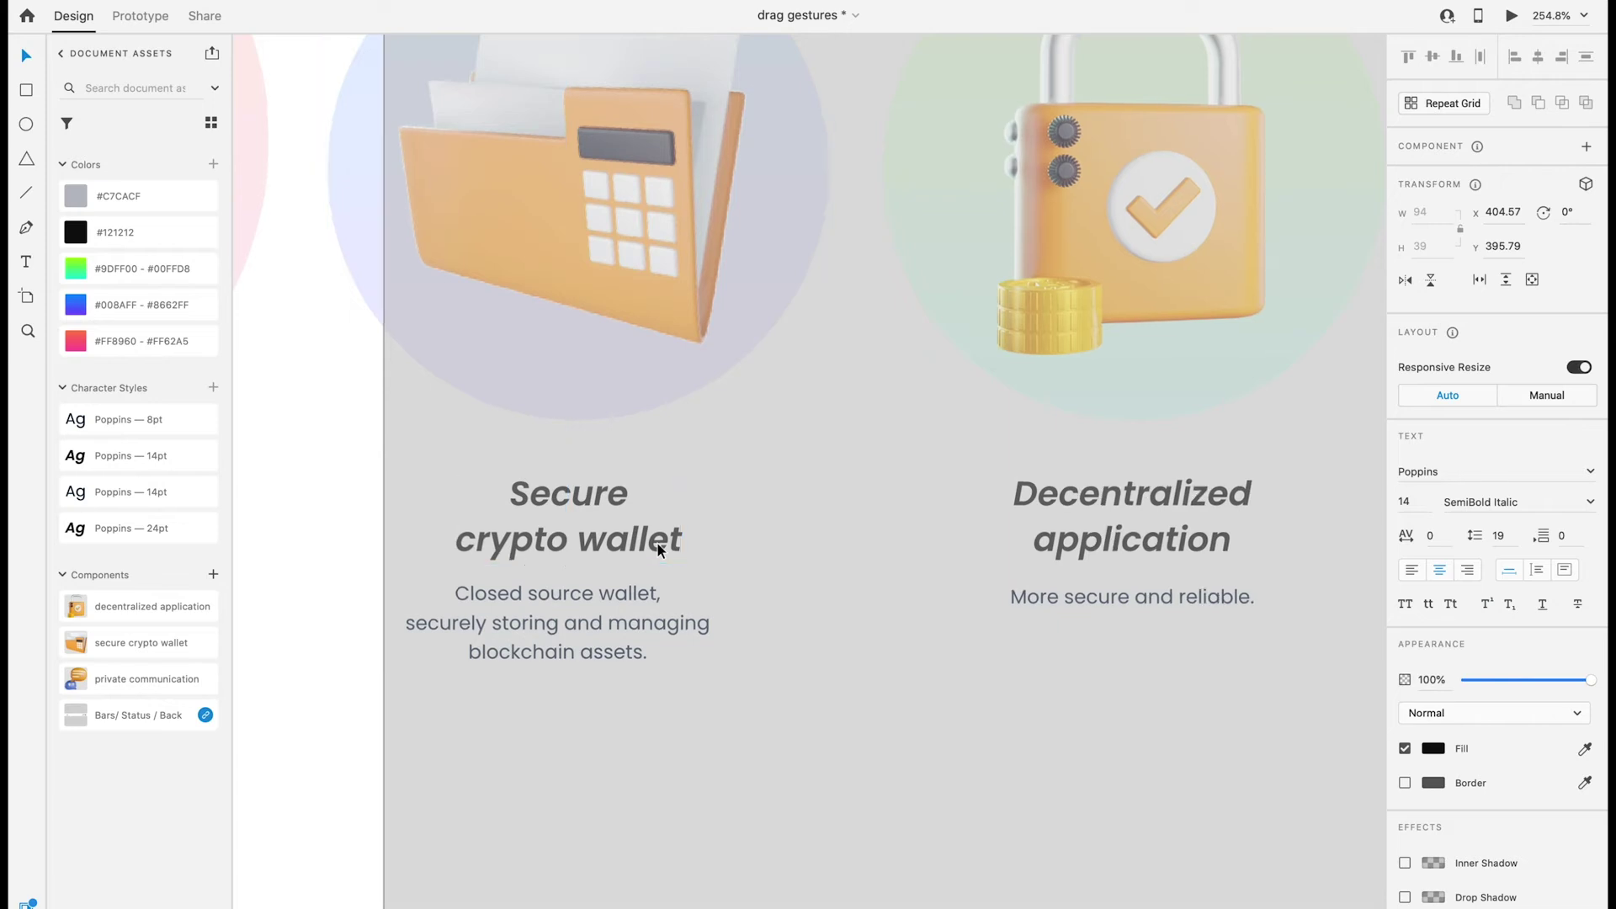
{"action": "scroll", "coordinate": [658, 543], "scroll_direction": "down", "scroll_amount": 5}
{"action": "left_click", "coordinate": [959, 573]}
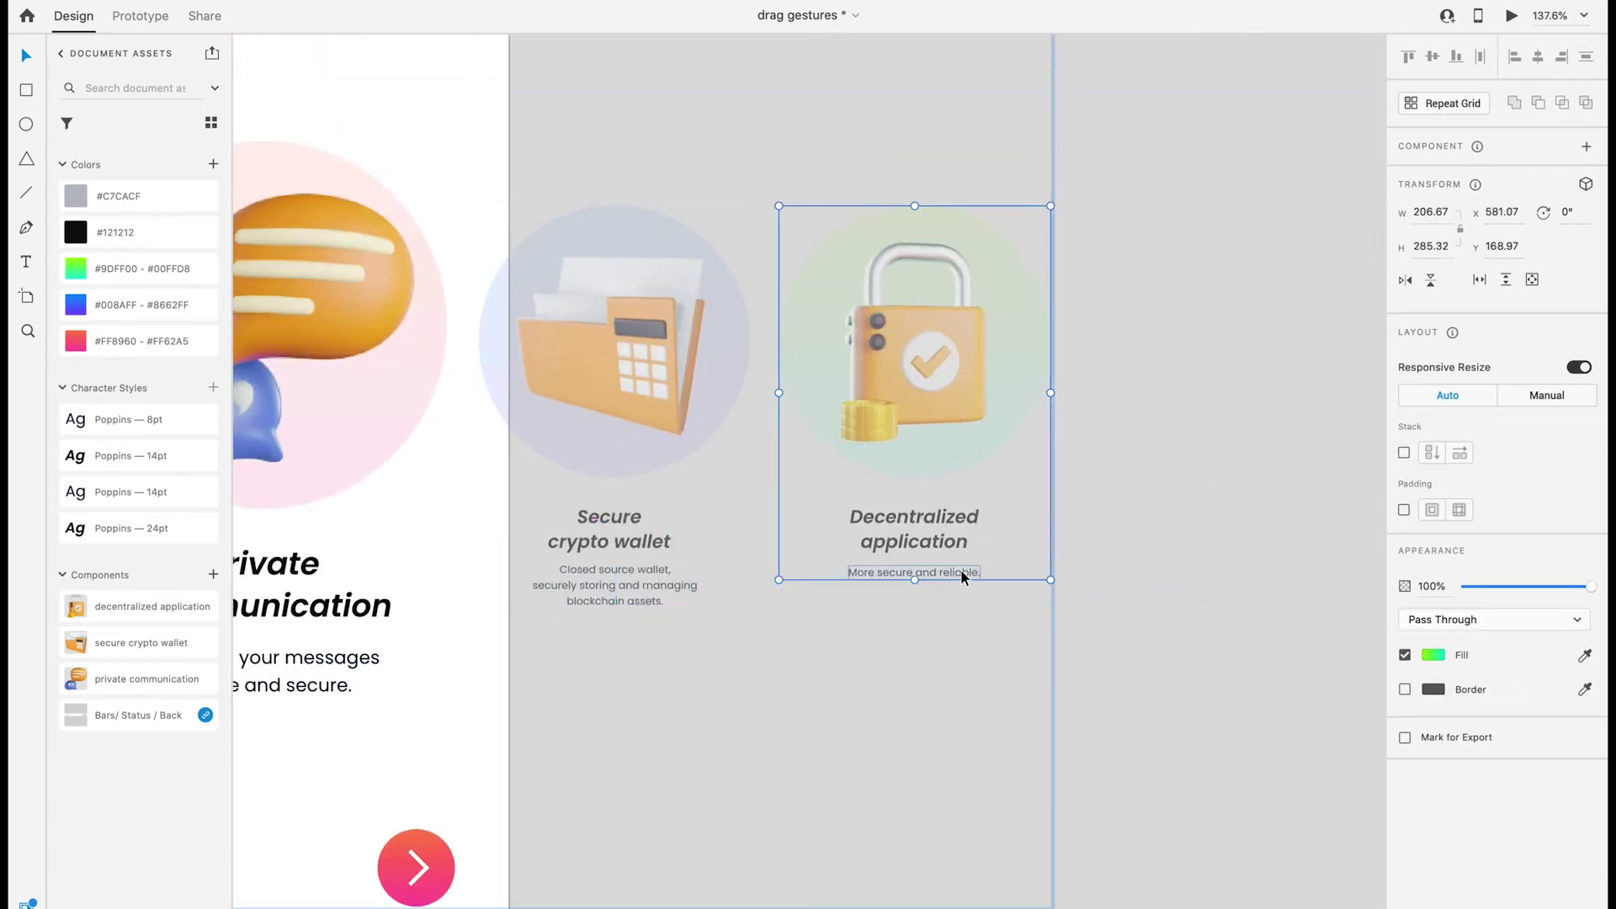
{"action": "double_click", "coordinate": [961, 572]}
{"action": "mouse_move", "coordinate": [965, 572]}
{"action": "left_mouse_down"}
{"action": "mouse_move", "coordinate": [955, 547]}
{"action": "mouse_move", "coordinate": [951, 566]}
{"action": "left_mouse_up"}
{"action": "left_click", "coordinate": [968, 550]}
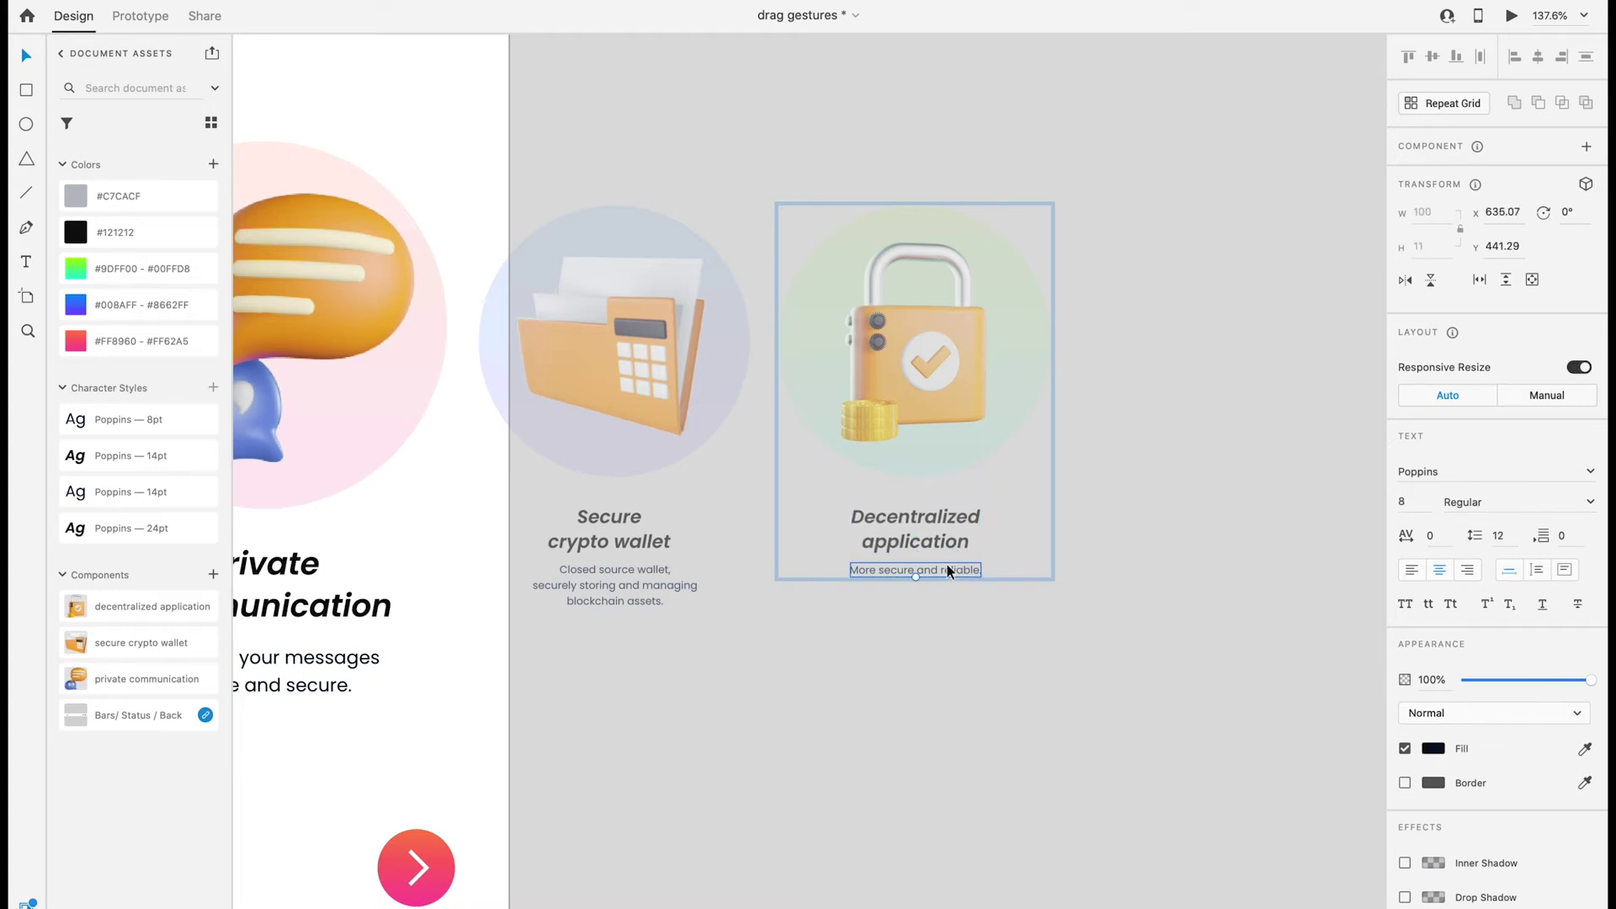
Step: Duplicate the Onboarding_01 artboard to the right as Onboarding_01 – 1
{"action": "left_click", "coordinate": [934, 645]}
{"action": "key", "text": "ctrl+0"}
{"action": "scroll", "coordinate": [935, 653], "scroll_direction": "right", "scroll_amount": 2}
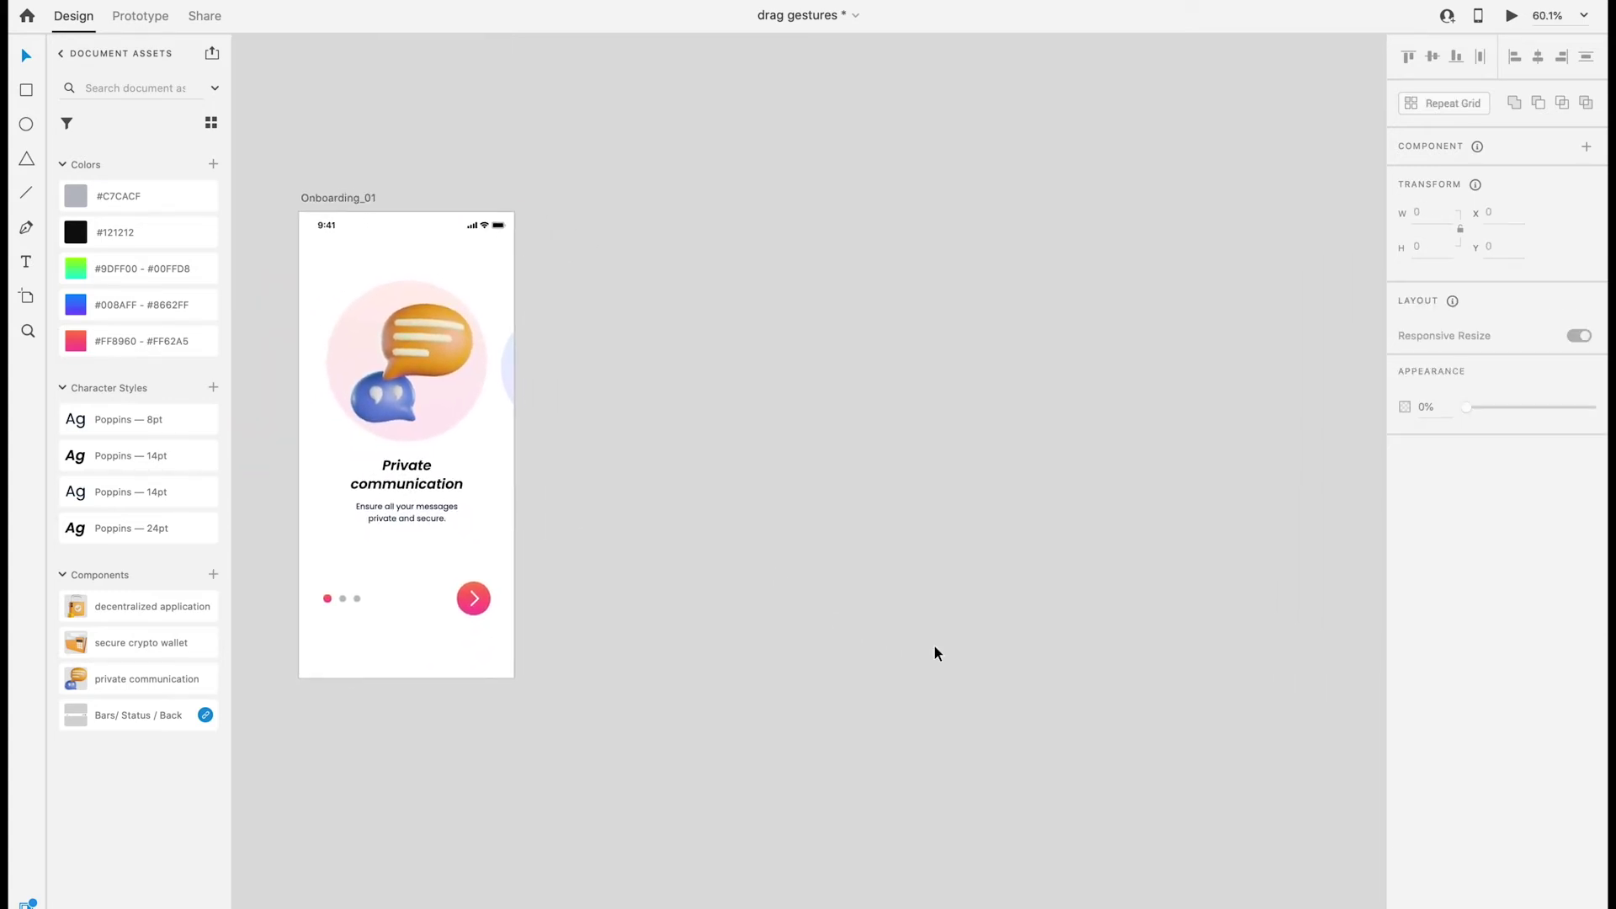
{"action": "left_click_drag", "start_coordinate": [312, 194], "coordinate": [1047, 195], "text": "alt"}
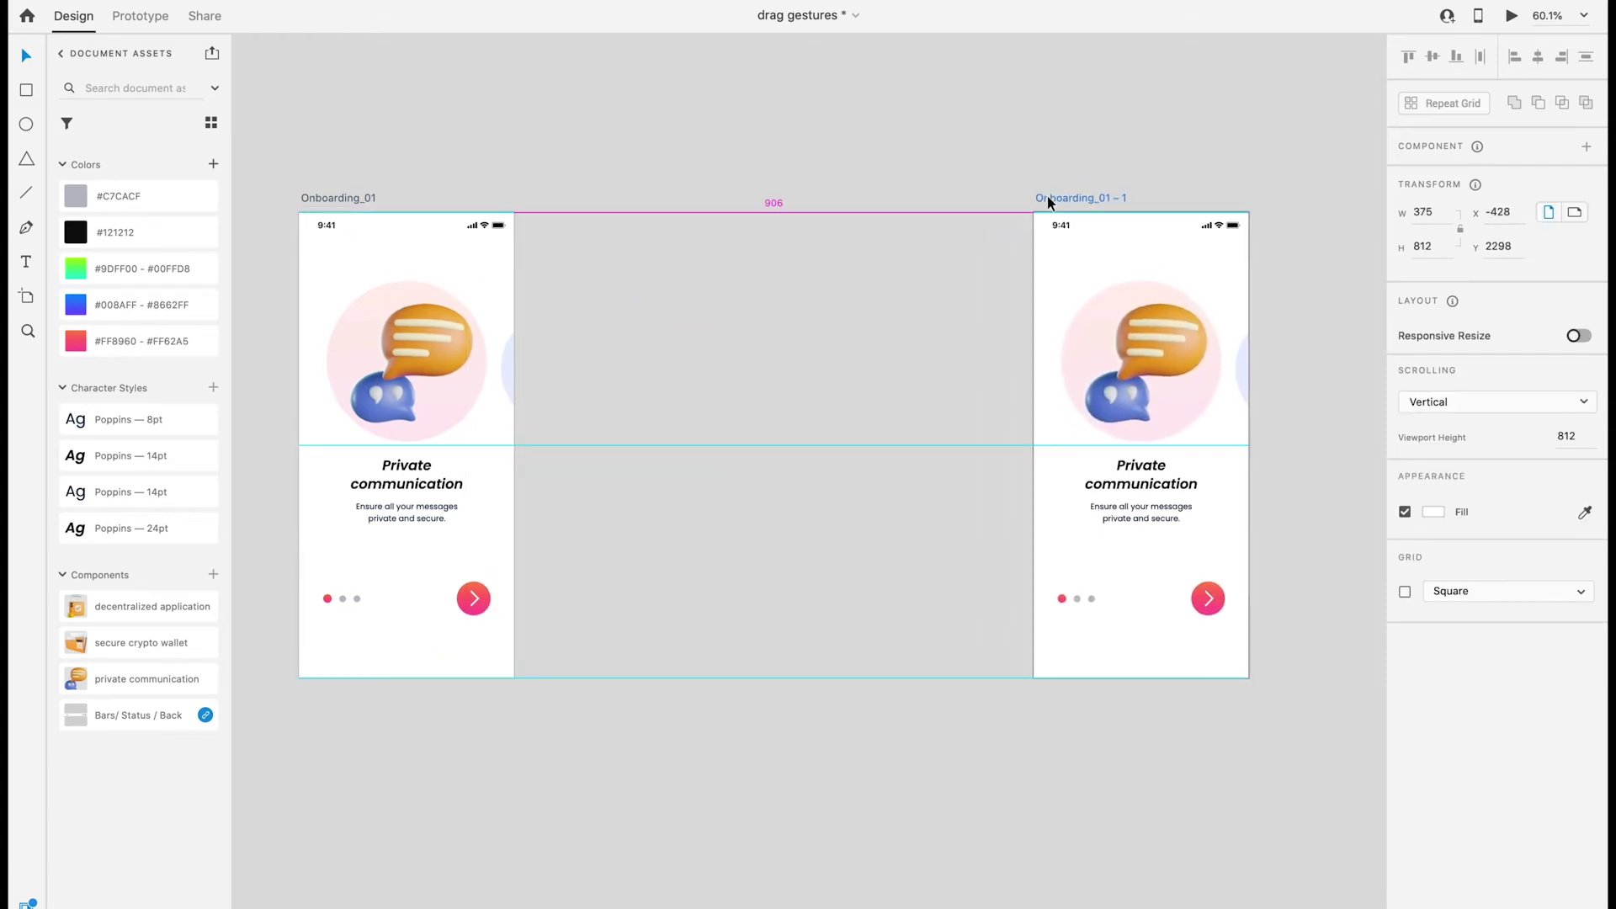
{"action": "scroll", "coordinate": [1047, 195], "scroll_direction": "right", "scroll_amount": 5}
Step: Scale the Secure crypto wallet card up to 280 wide and centre it on the copied screen
{"action": "left_click", "coordinate": [860, 361]}
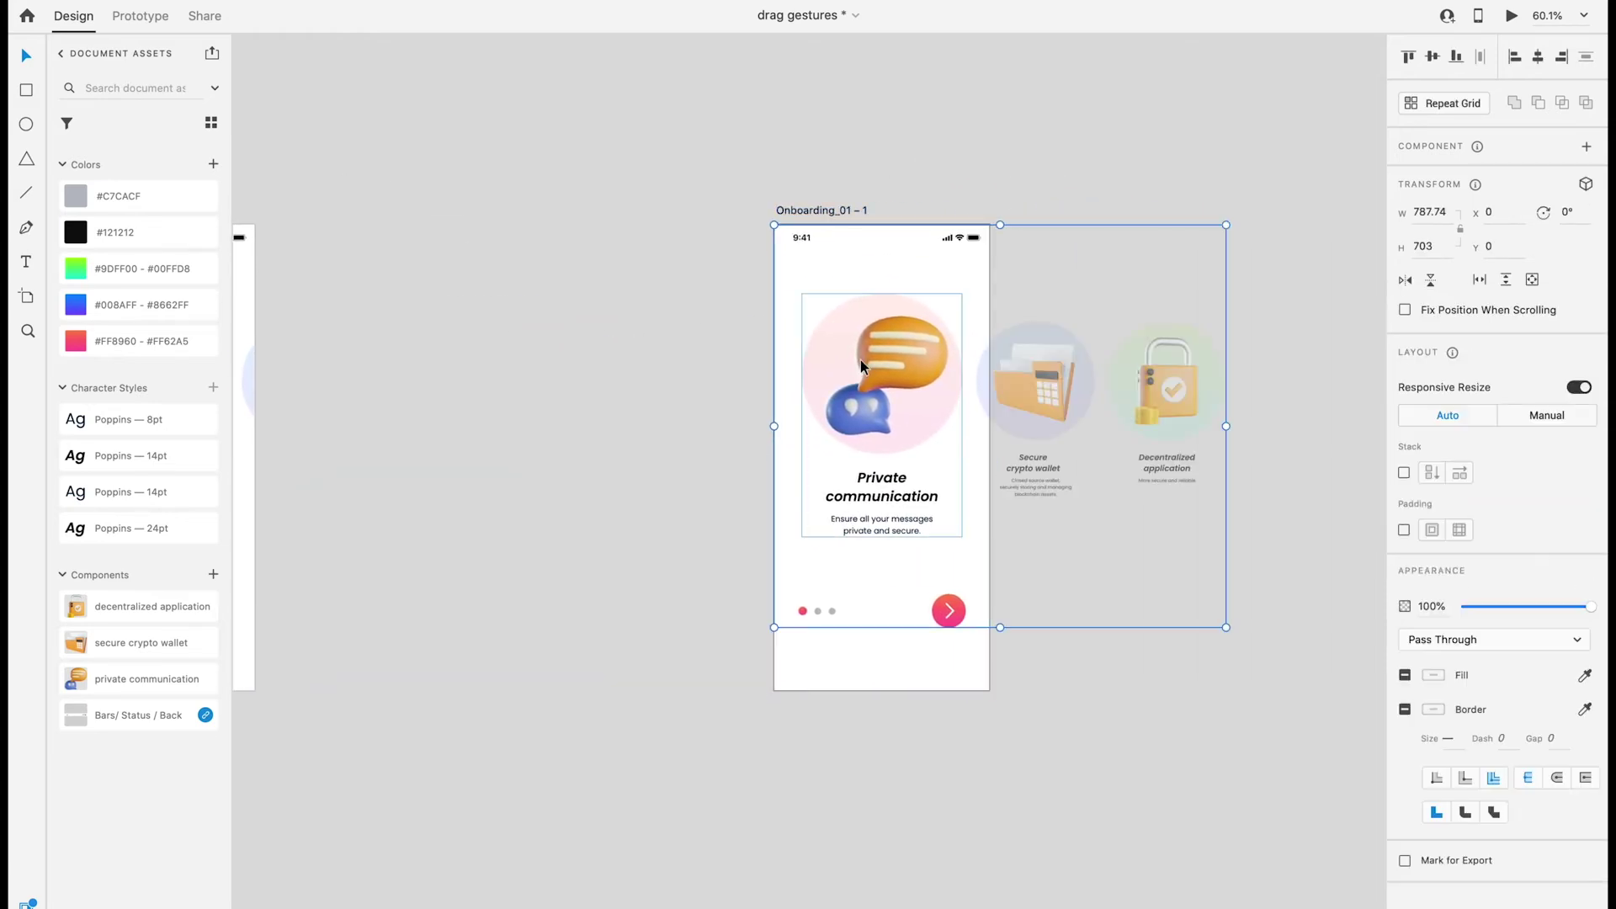
{"action": "scroll", "coordinate": [889, 382], "scroll_direction": "up", "scroll_amount": 3}
{"action": "double_click", "coordinate": [1112, 412]}
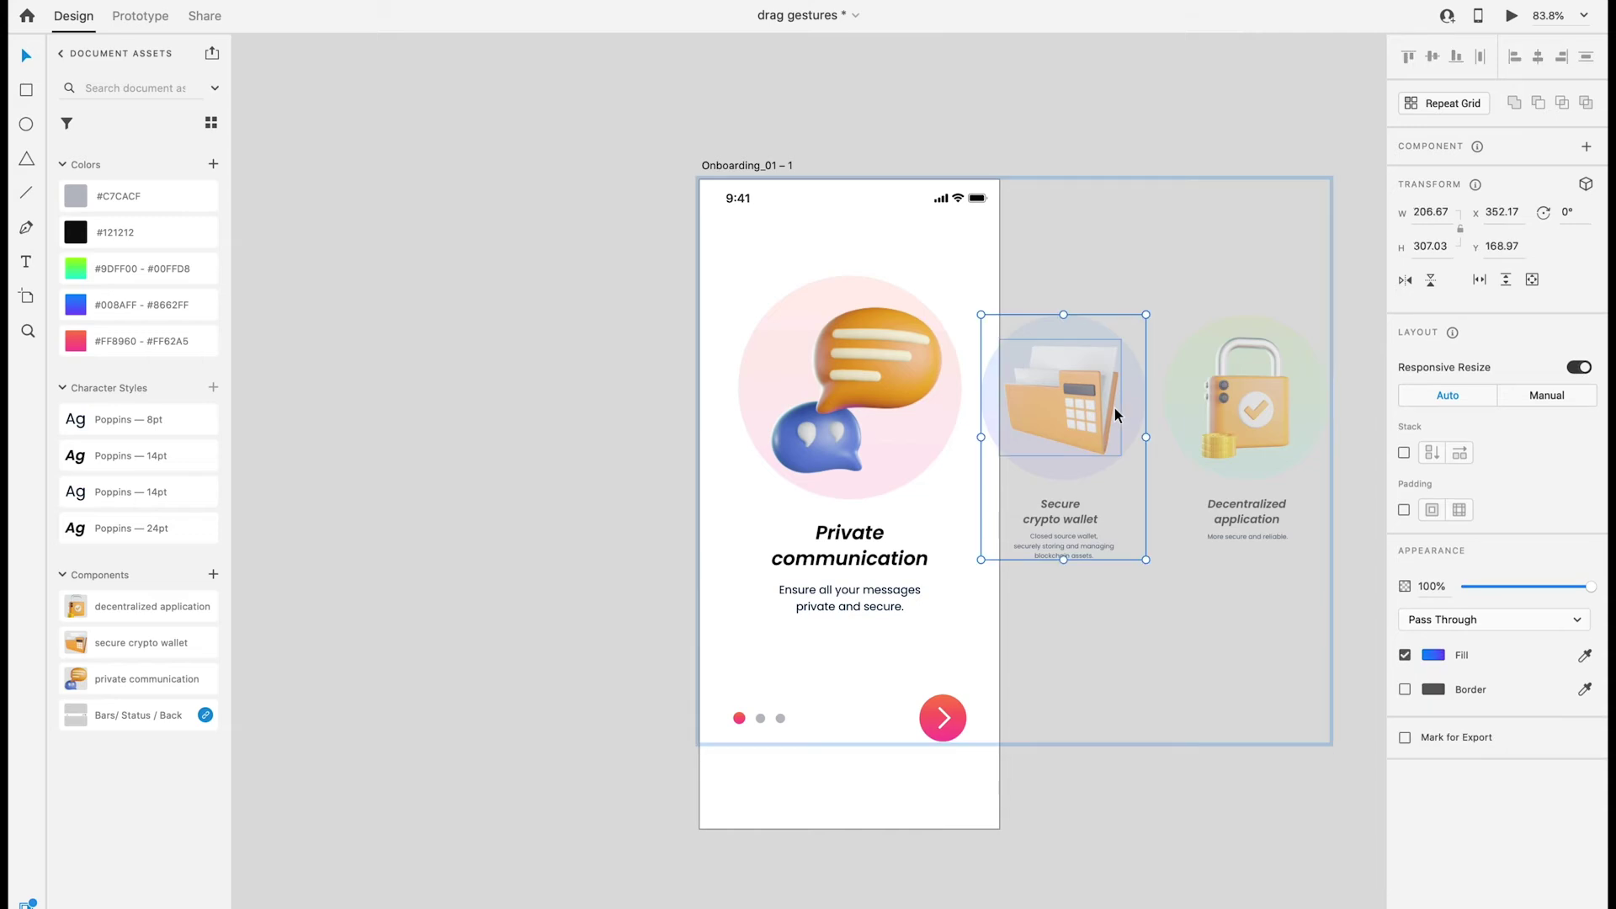
{"action": "left_click_drag", "start_coordinate": [1146, 315], "coordinate": [1216, 260]}
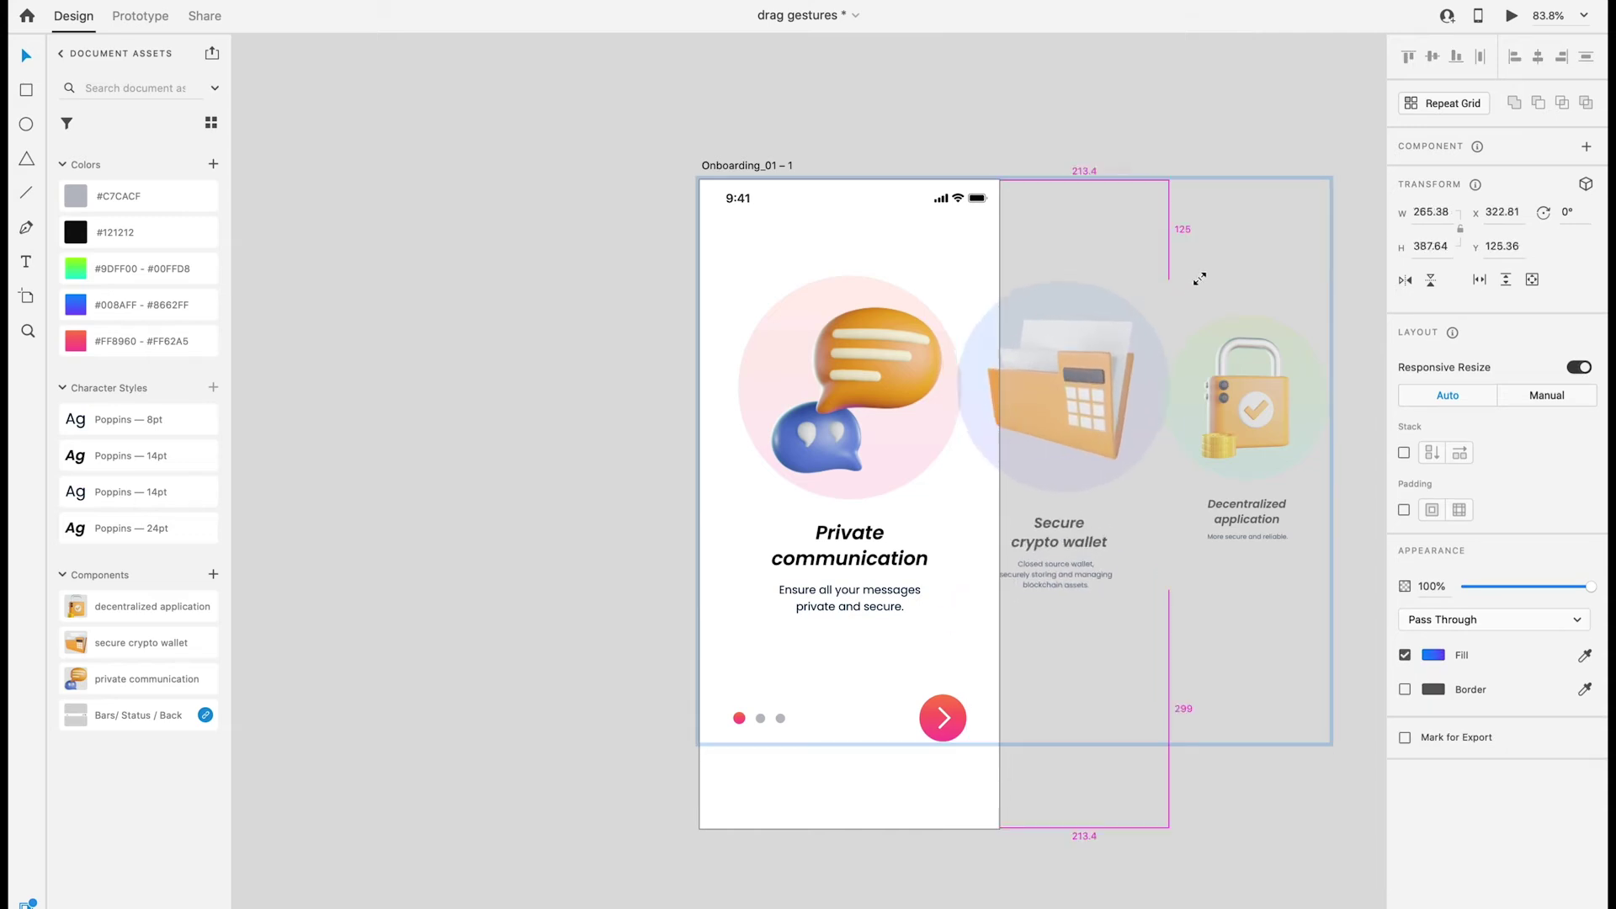
{"action": "left_click_drag", "start_coordinate": [1125, 332], "coordinate": [942, 331]}
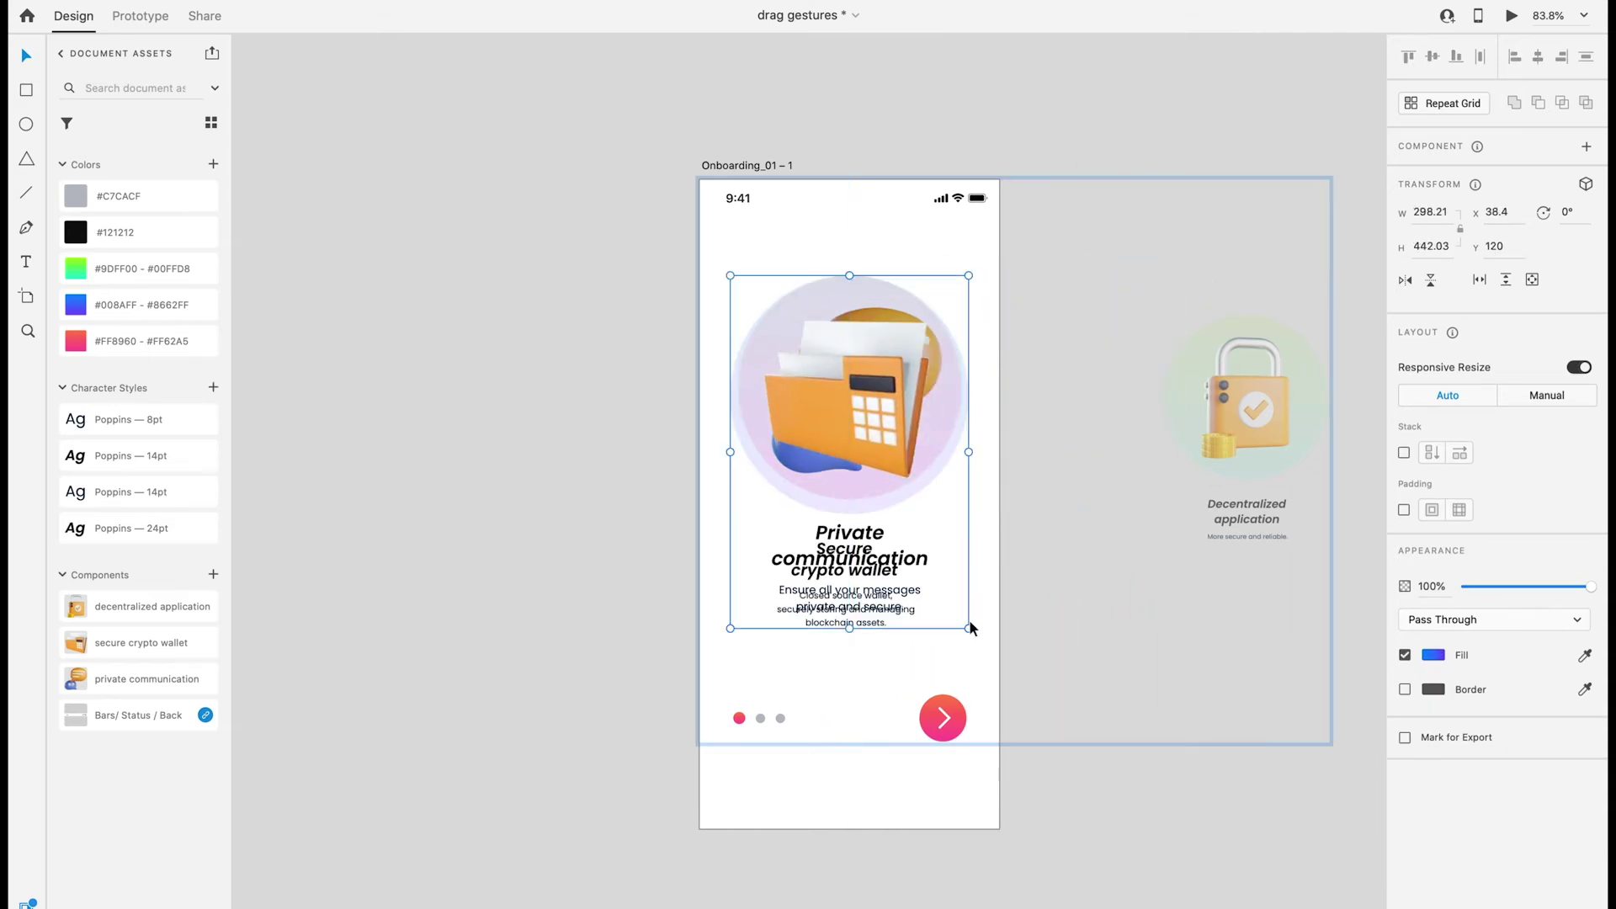
{"action": "left_click_drag", "start_coordinate": [967, 625], "coordinate": [955, 610]}
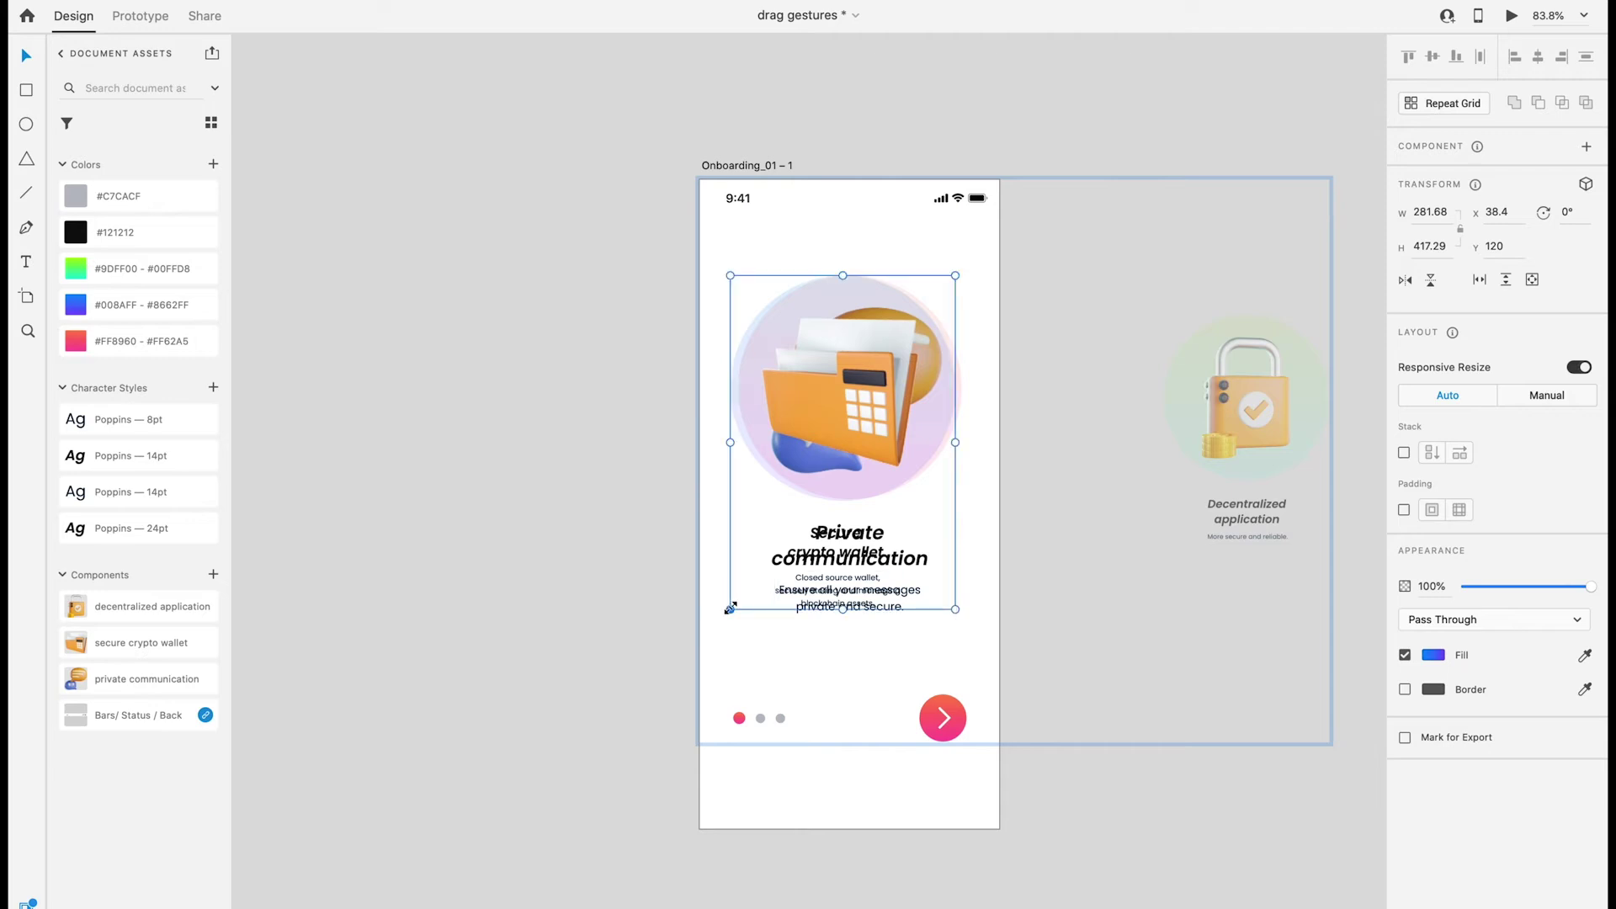
{"action": "left_click_drag", "start_coordinate": [729, 607], "coordinate": [736, 608]}
{"action": "left_click_drag", "start_coordinate": [957, 608], "coordinate": [963, 601]}
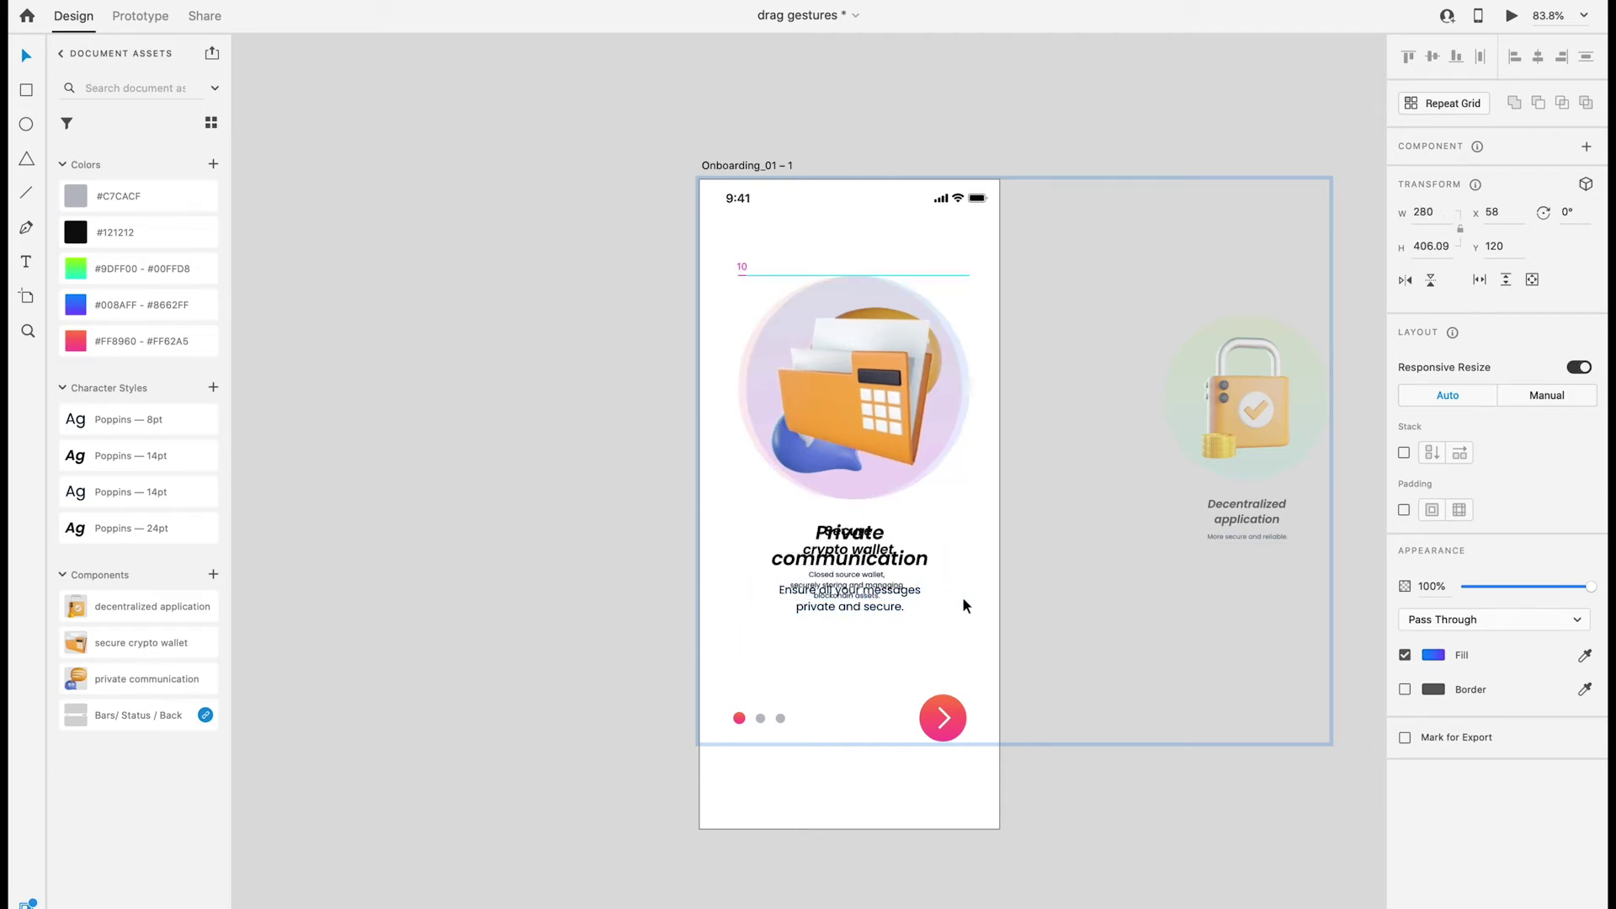
{"action": "key", "text": "shift+Right"}
{"action": "key", "text": "shift+Right"}
{"action": "key", "text": "shift+Right"}
Step: Push the Private communication card left off screen and shift the wallet card left
{"action": "left_click", "coordinate": [833, 442]}
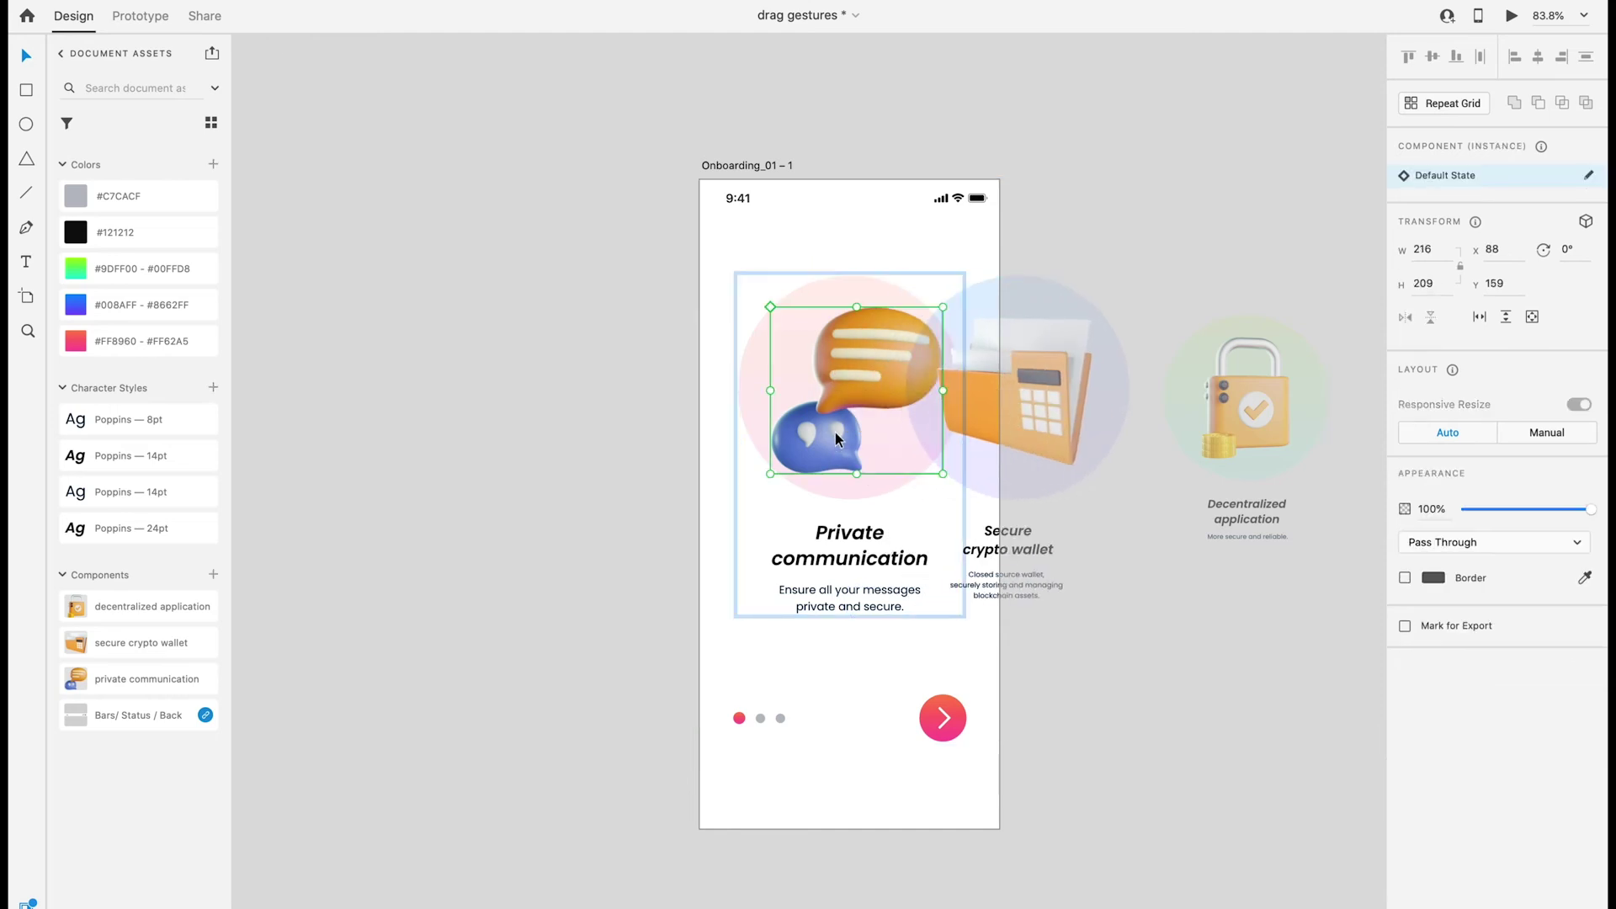
{"action": "double_click", "coordinate": [836, 437]}
{"action": "key", "text": "shift+Left"}
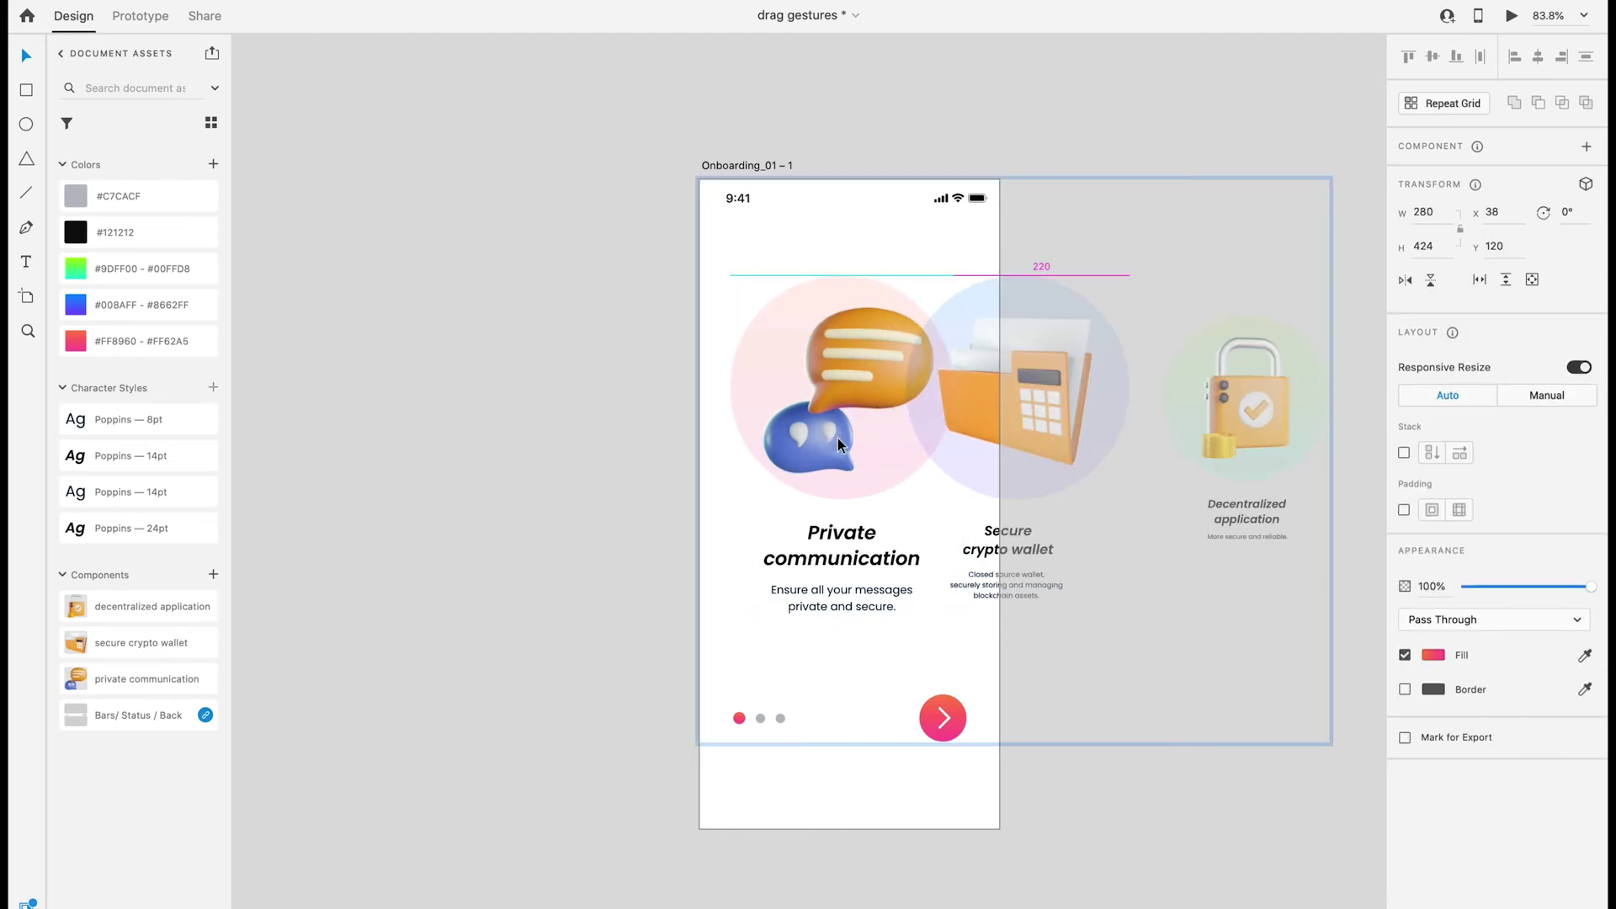
{"action": "key", "text": "shift+Left"}
{"action": "key", "text": "shift+Left"}
{"action": "key", "text": "shift+Left"}
{"action": "key", "text": "shift+Left"}
{"action": "key", "text": "shift+Left"}
{"action": "key", "text": "shift+Left"}
{"action": "key", "text": "shift+Left"}
{"action": "key", "text": "shift+Left"}
{"action": "key", "text": "shift+Left"}
{"action": "key", "text": "shift+Left"}
{"action": "key", "text": "shift+Left"}
{"action": "key", "text": "shift+Left"}
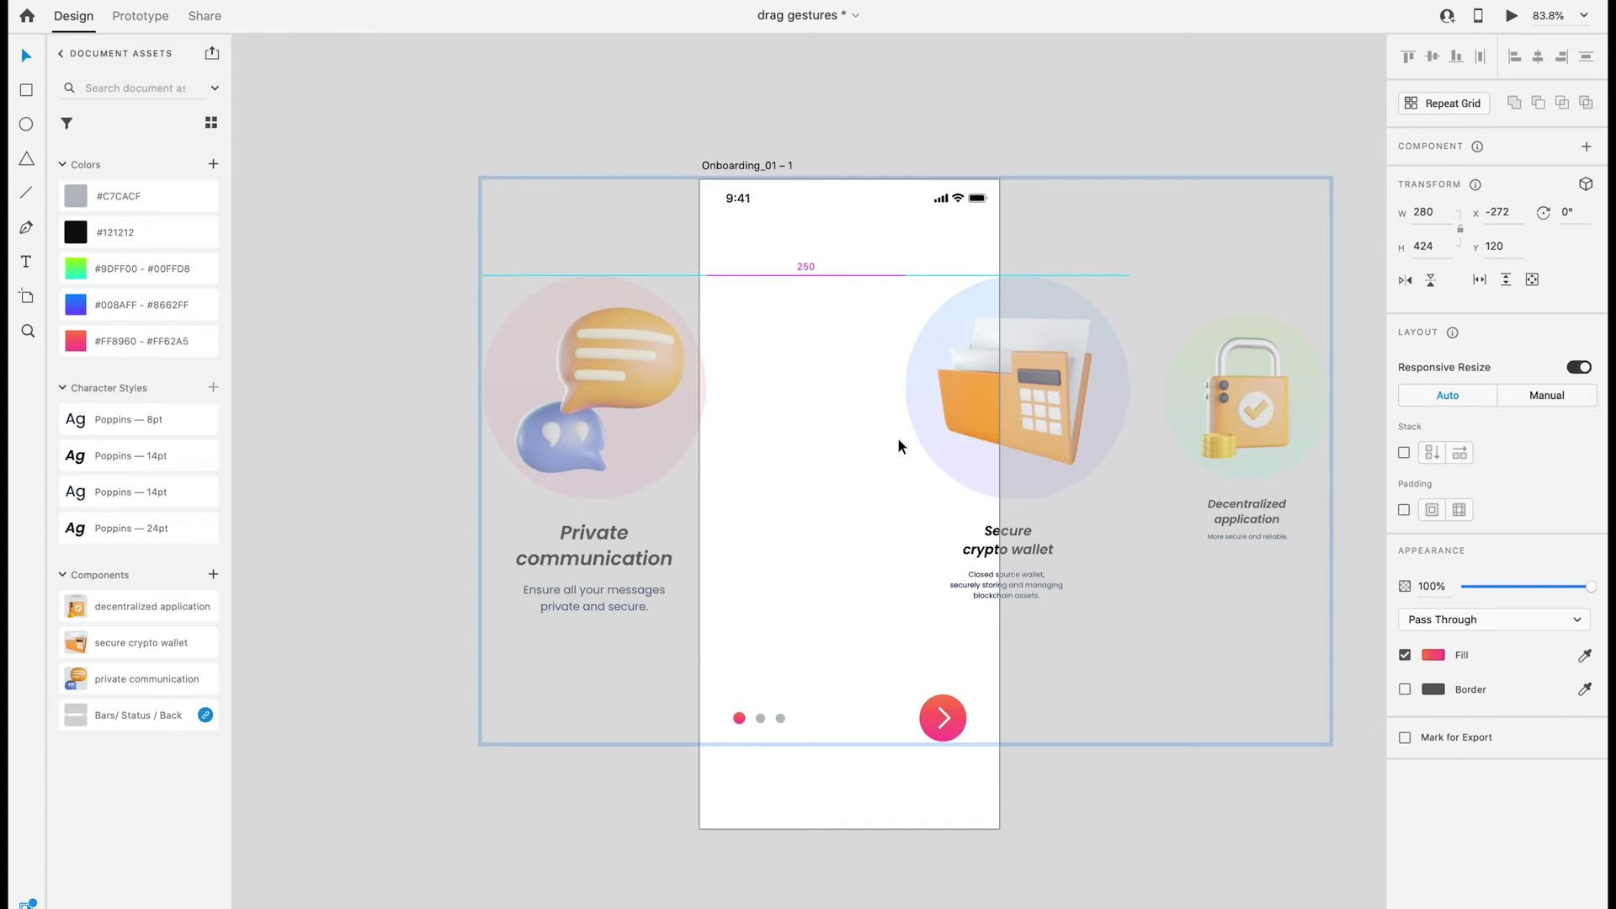
{"action": "left_click", "coordinate": [954, 421]}
{"action": "key", "text": "shift+Left"}
{"action": "key", "text": "shift+Left"}
{"action": "key", "text": "shift+Left"}
{"action": "key", "text": "shift+Left"}
{"action": "key", "text": "shift+Left"}
{"action": "key", "text": "shift+Left"}
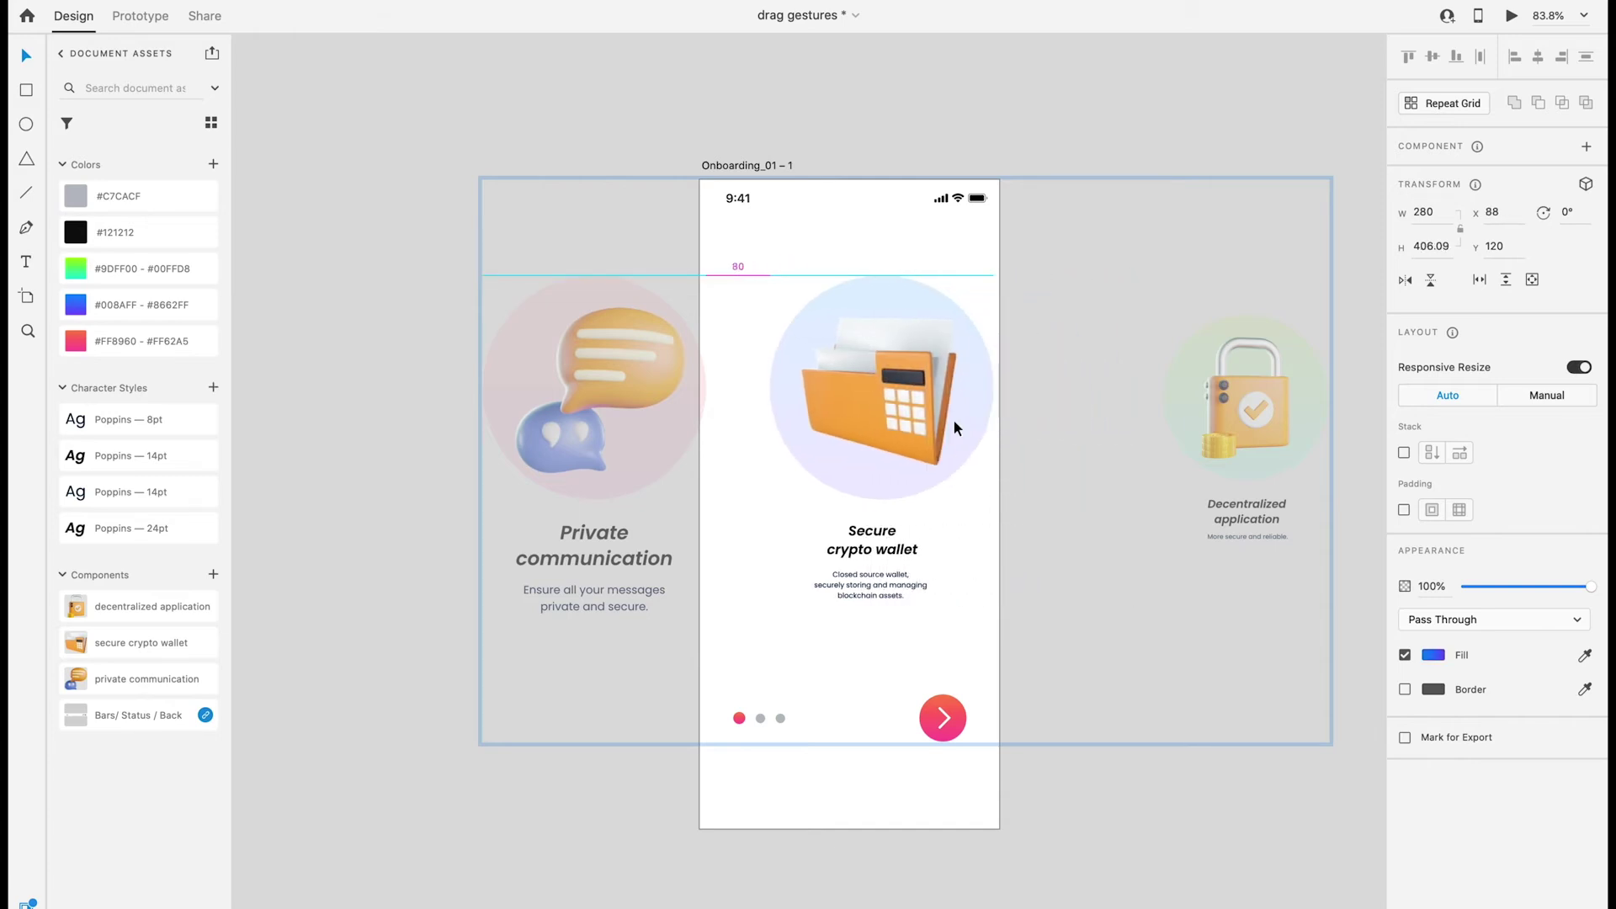
{"action": "key", "text": "shift+Left"}
{"action": "key", "text": "shift+Left"}
{"action": "key", "text": "shift+Left"}
{"action": "key", "text": "shift+Left"}
Step: Apply the saved title and description styles to the wallet card and lower its description
{"action": "double_click", "coordinate": [859, 559]}
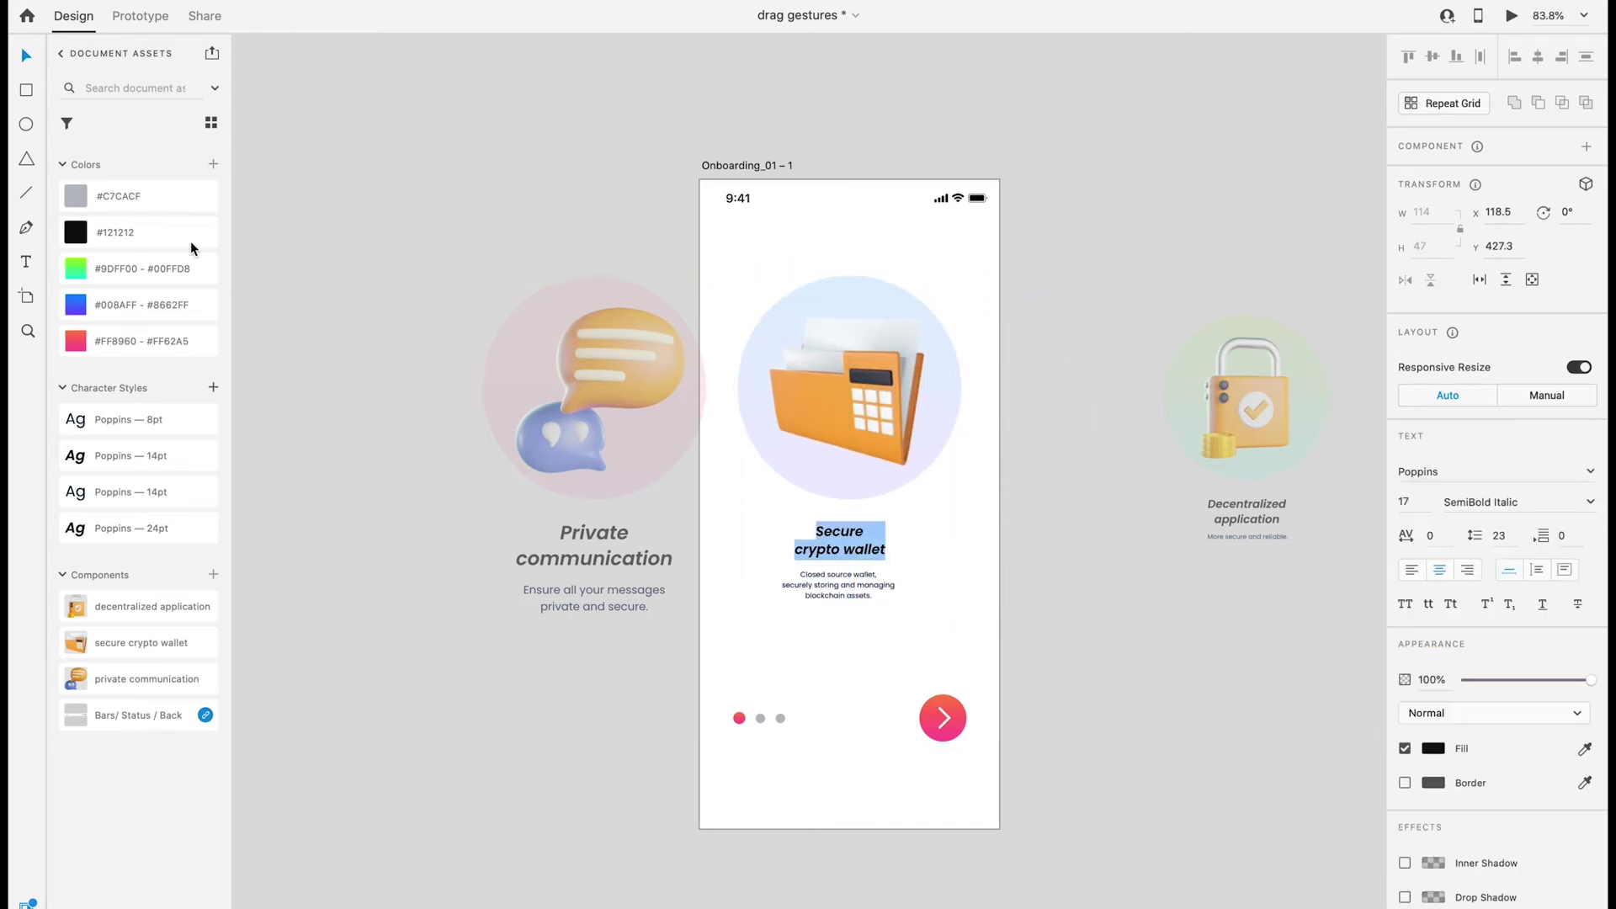
{"action": "left_click", "coordinate": [140, 528]}
{"action": "double_click", "coordinate": [839, 585]}
{"action": "left_click", "coordinate": [140, 491]}
{"action": "scroll", "coordinate": [826, 631], "scroll_direction": "up", "scroll_amount": 3}
{"action": "left_click", "coordinate": [903, 576]}
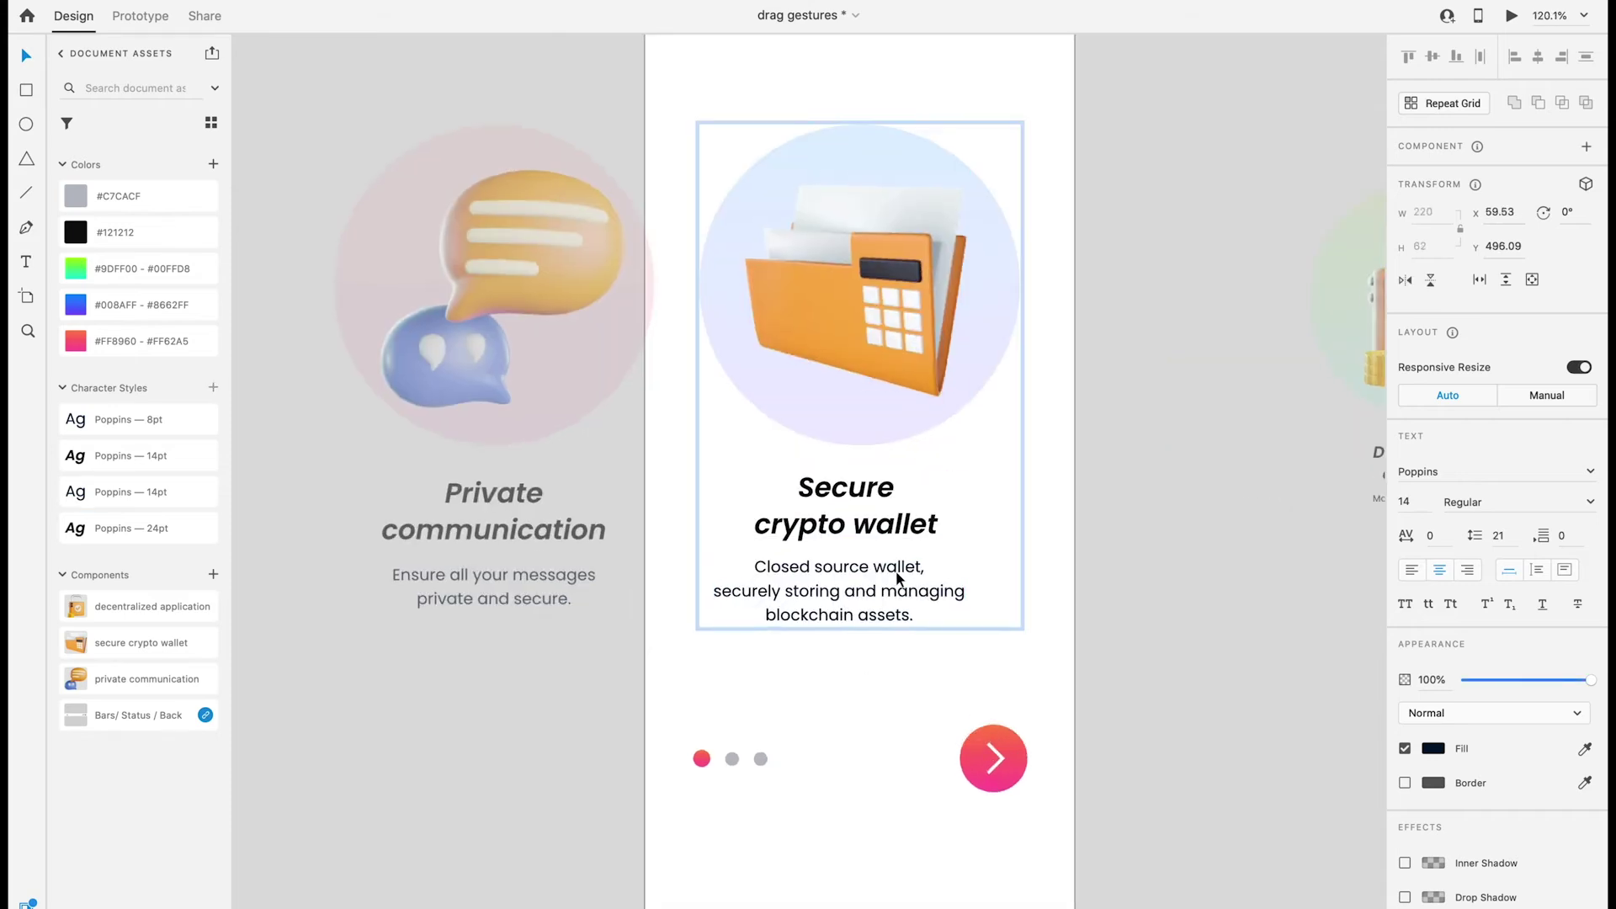
{"action": "left_click_drag", "start_coordinate": [903, 577], "coordinate": [902, 594]}
{"action": "left_click", "coordinate": [846, 506], "text": "shift"}
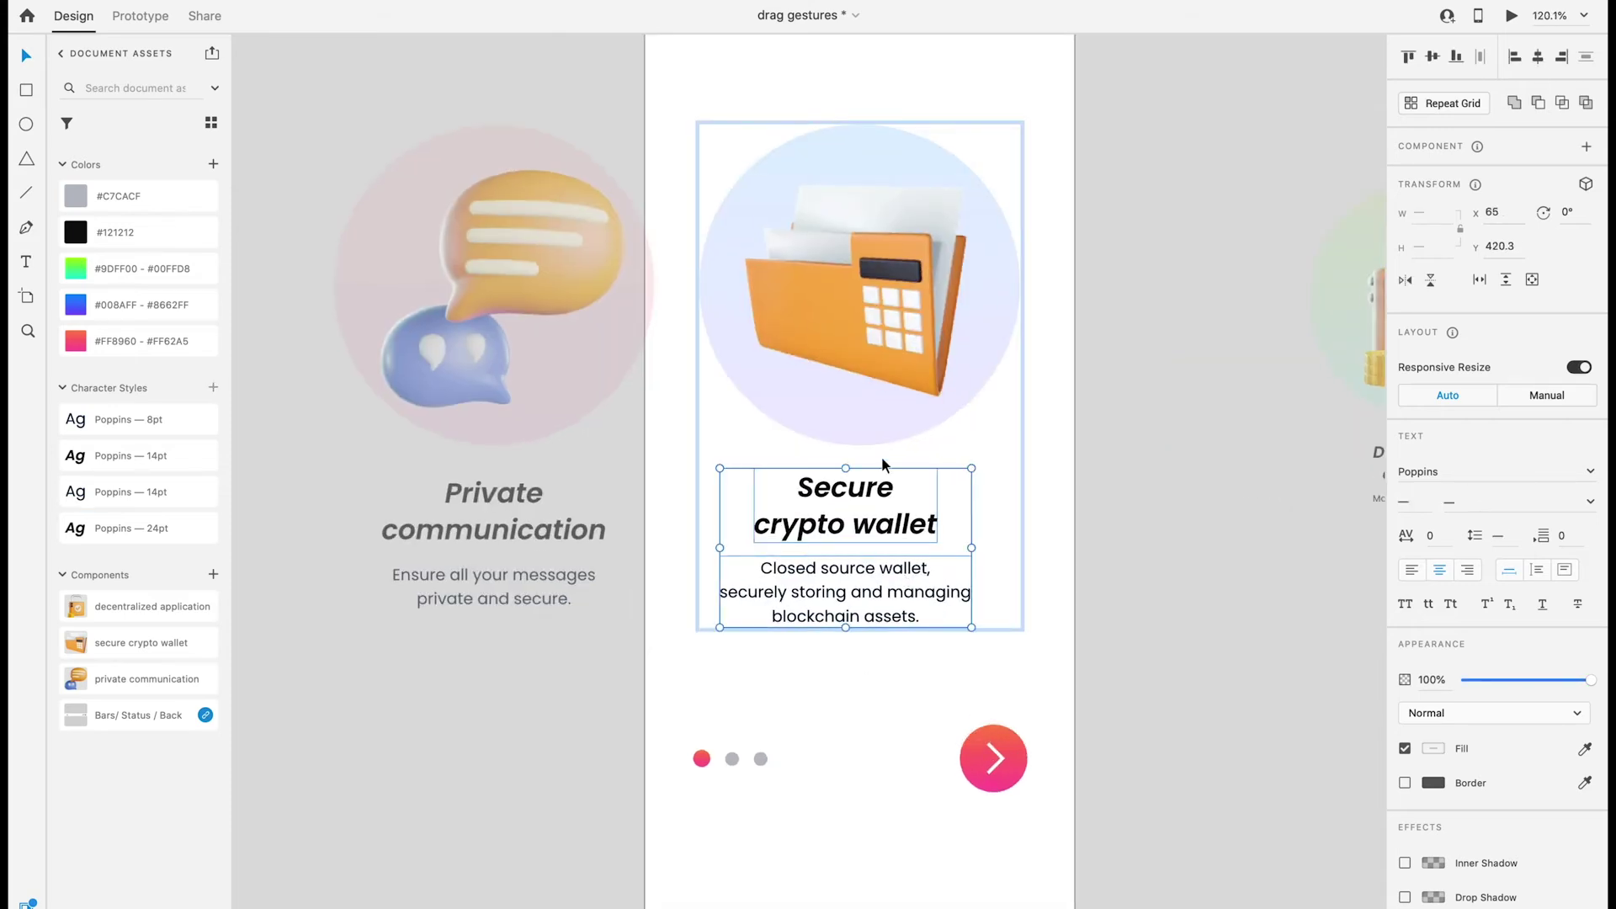
{"action": "key", "text": "Escape"}
{"action": "key", "text": "Escape"}
{"action": "scroll", "coordinate": [1134, 554], "scroll_direction": "down", "scroll_amount": 3}
Step: Shrink the Private communication card at the left edge of the carousel
{"action": "left_click", "coordinate": [959, 408]}
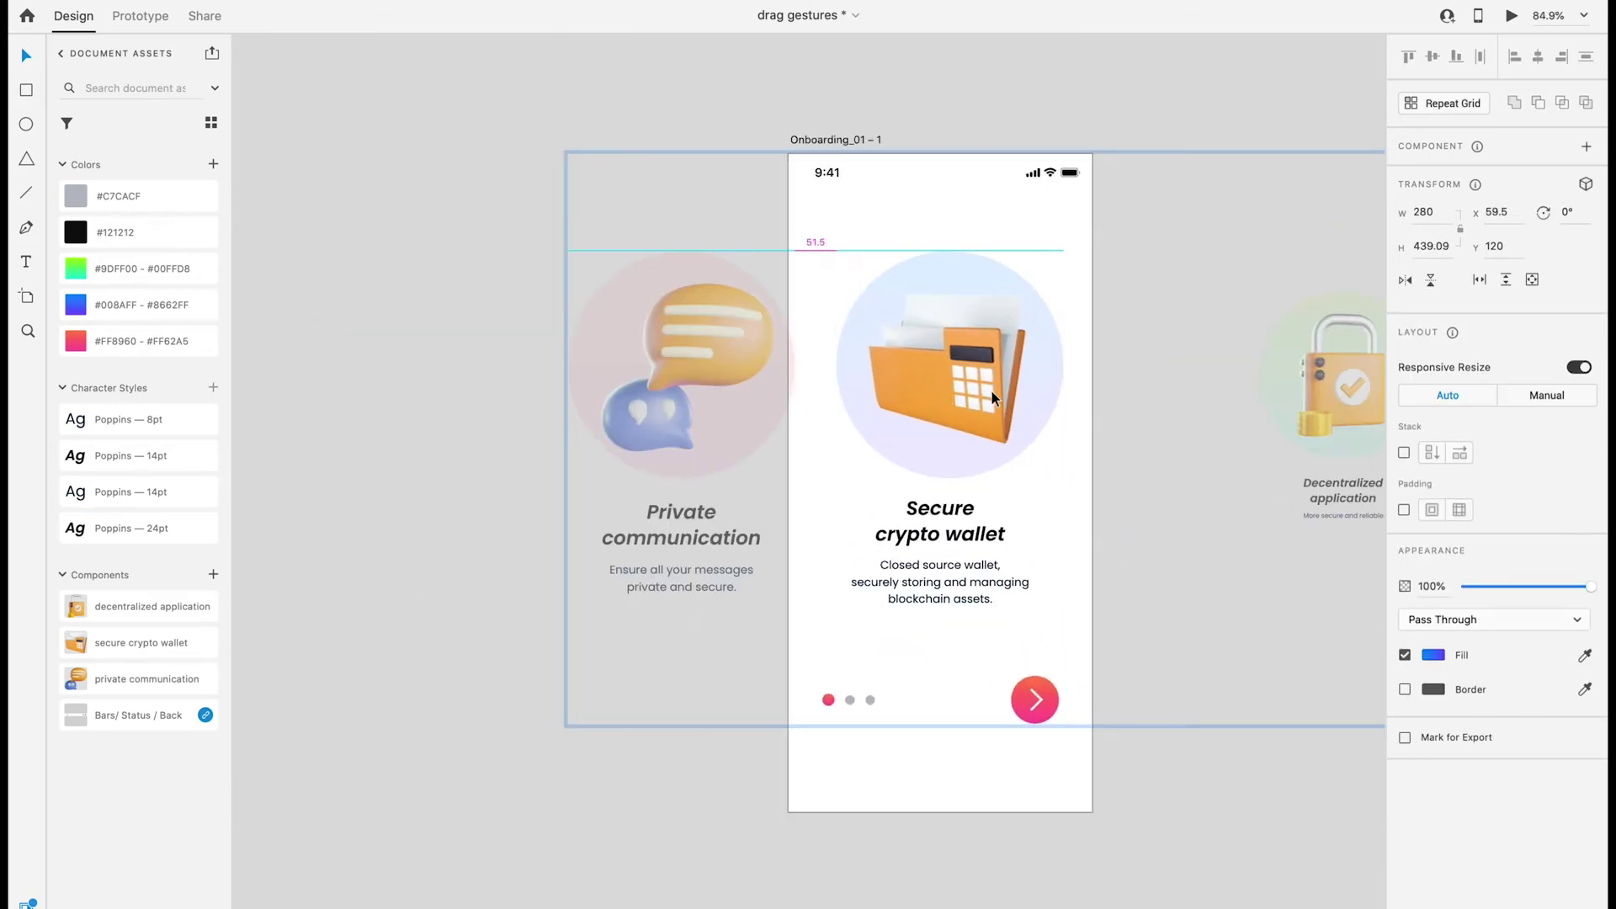
{"action": "double_click", "coordinate": [991, 392]}
{"action": "left_click", "coordinate": [972, 542]}
{"action": "left_click", "coordinate": [973, 572]}
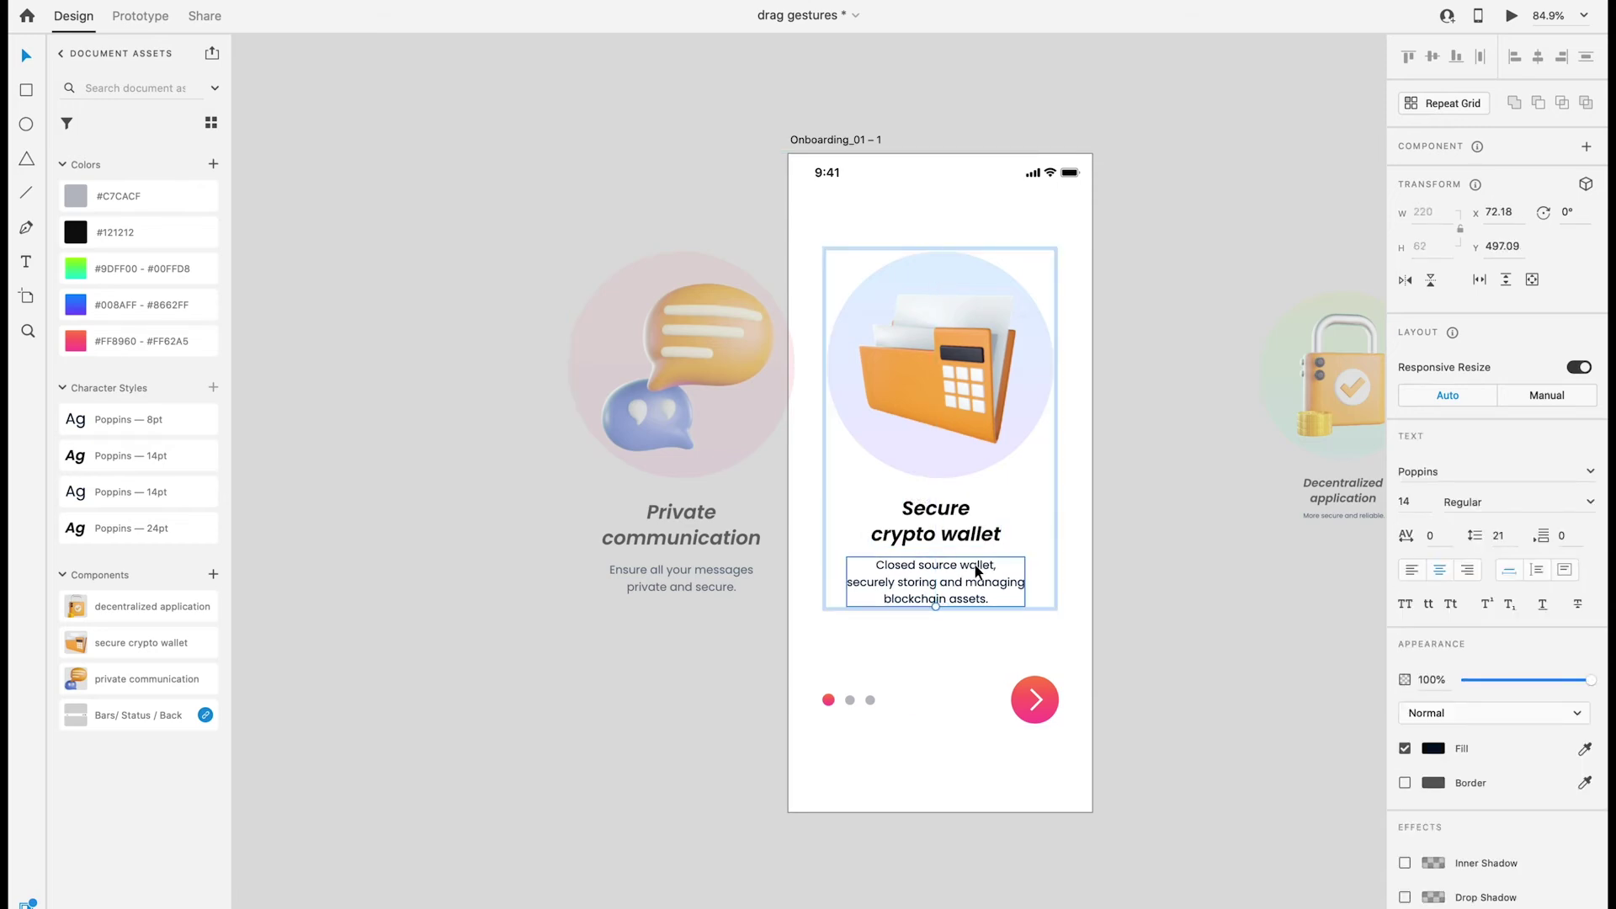
{"action": "left_click", "coordinate": [1295, 478]}
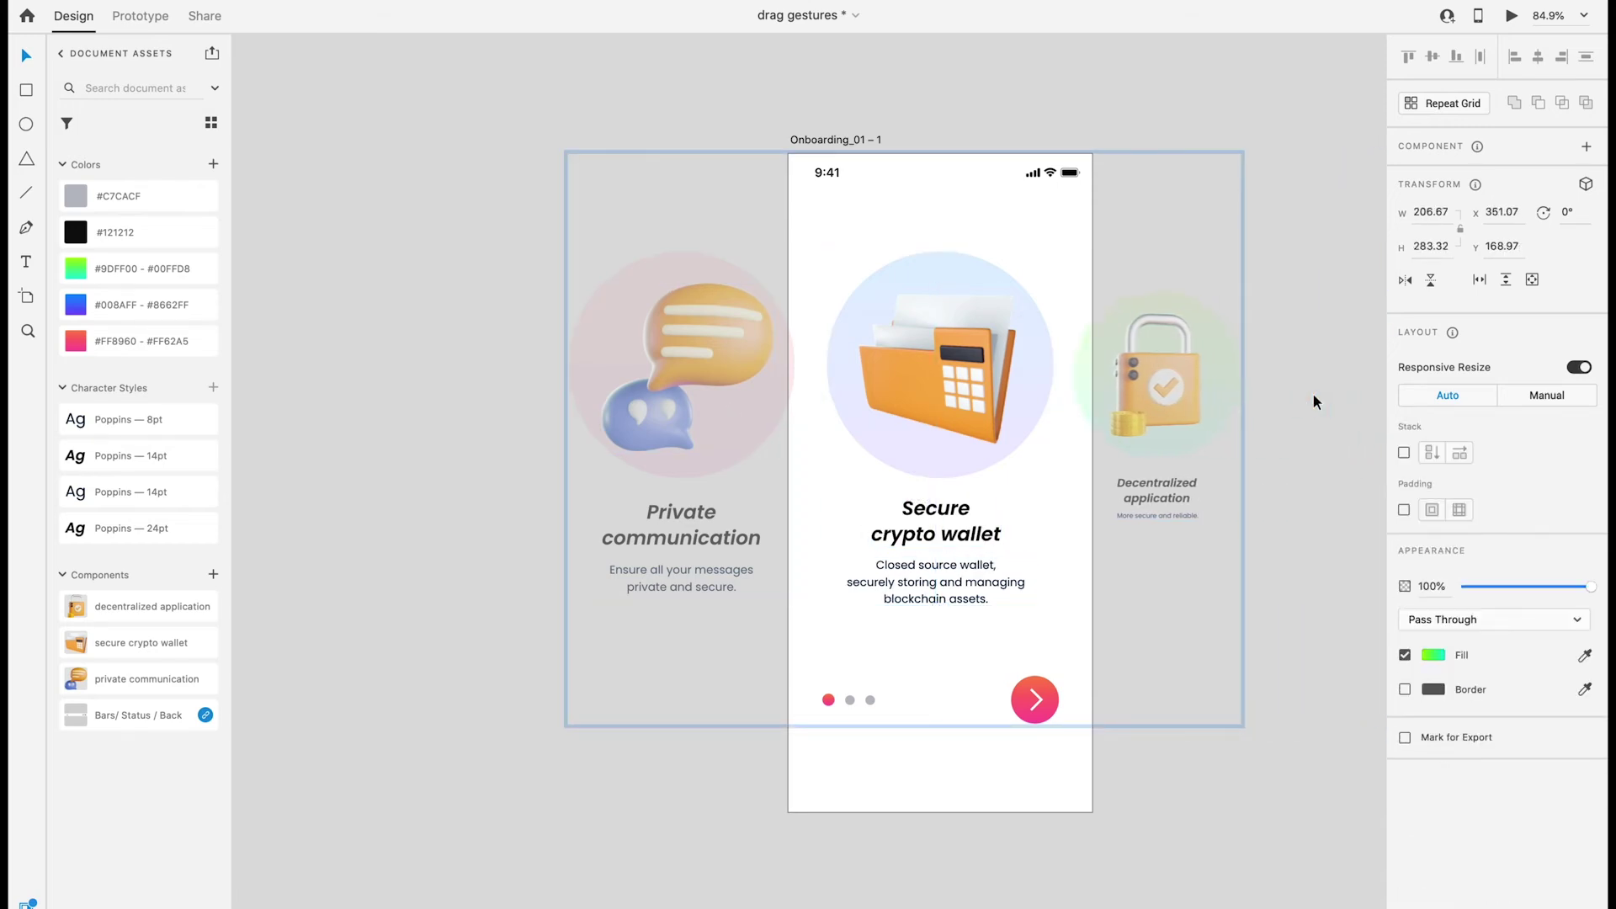
{"action": "left_click", "coordinate": [797, 367]}
{"action": "left_click_drag", "start_coordinate": [801, 254], "coordinate": [772, 276]}
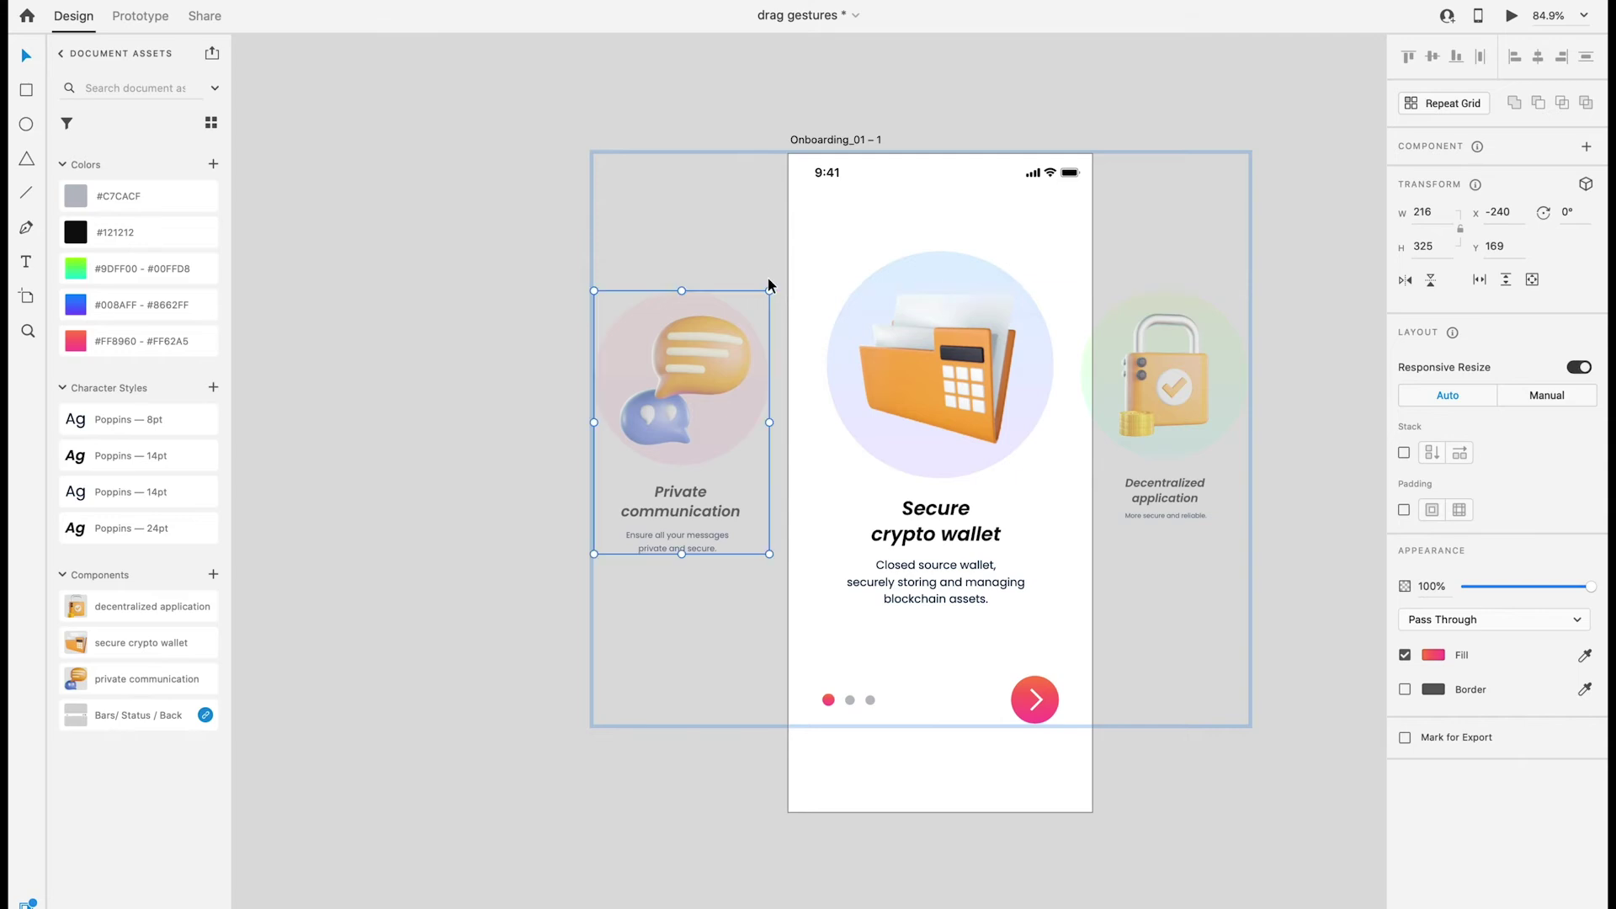
{"action": "double_click", "coordinate": [730, 492]}
{"action": "key", "text": "Escape"}
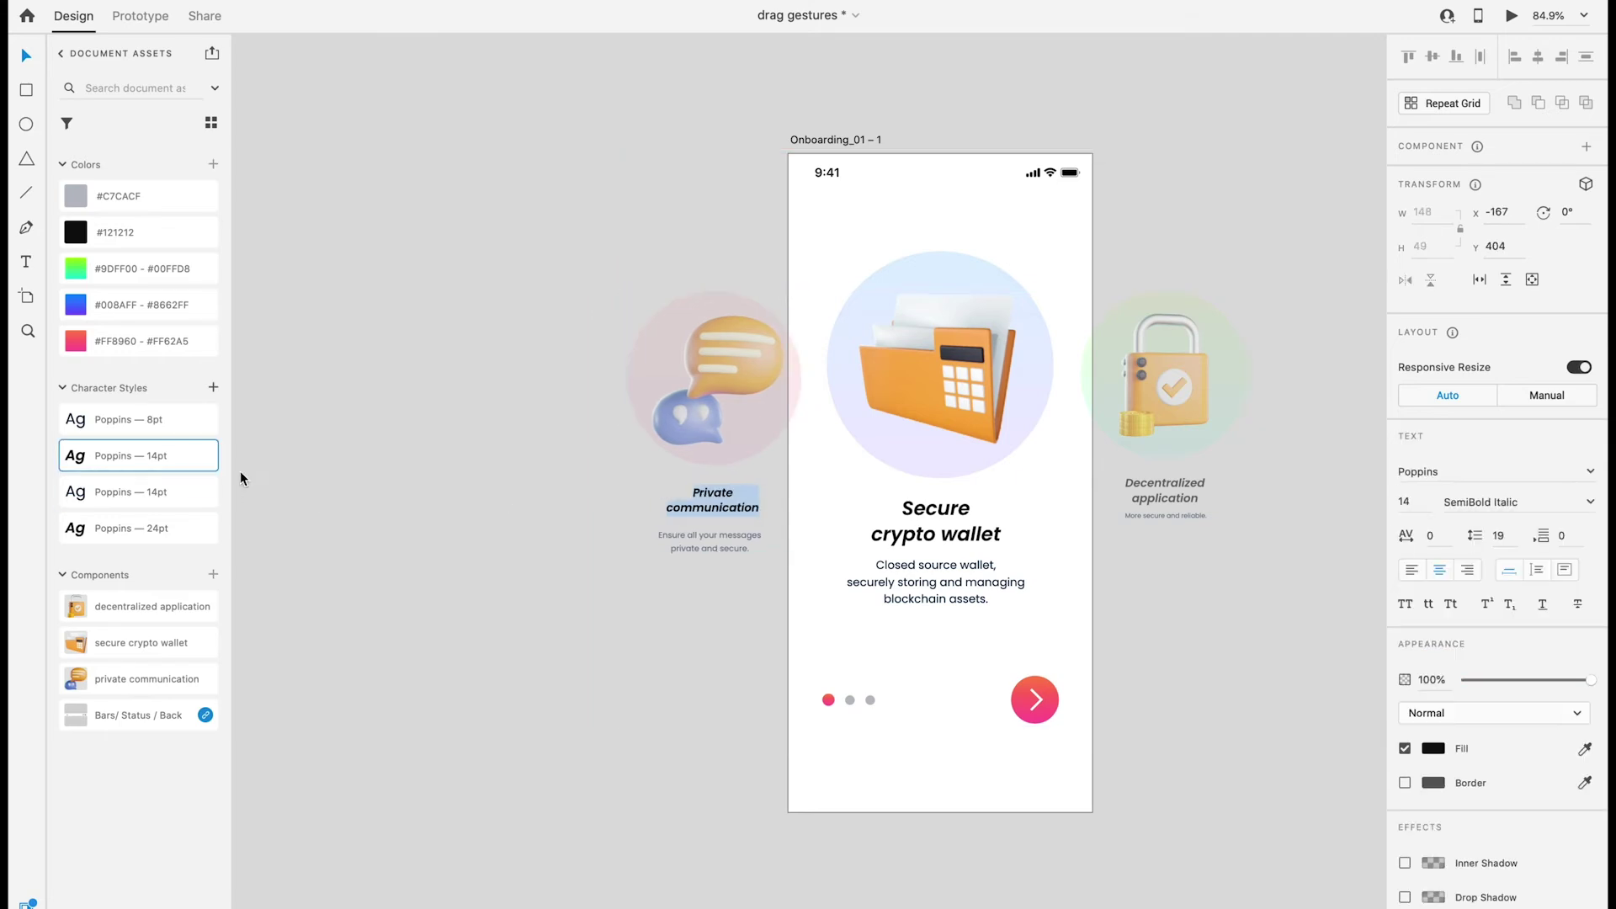
{"action": "left_click", "coordinate": [710, 541]}
{"action": "key", "text": "ctrl+0"}
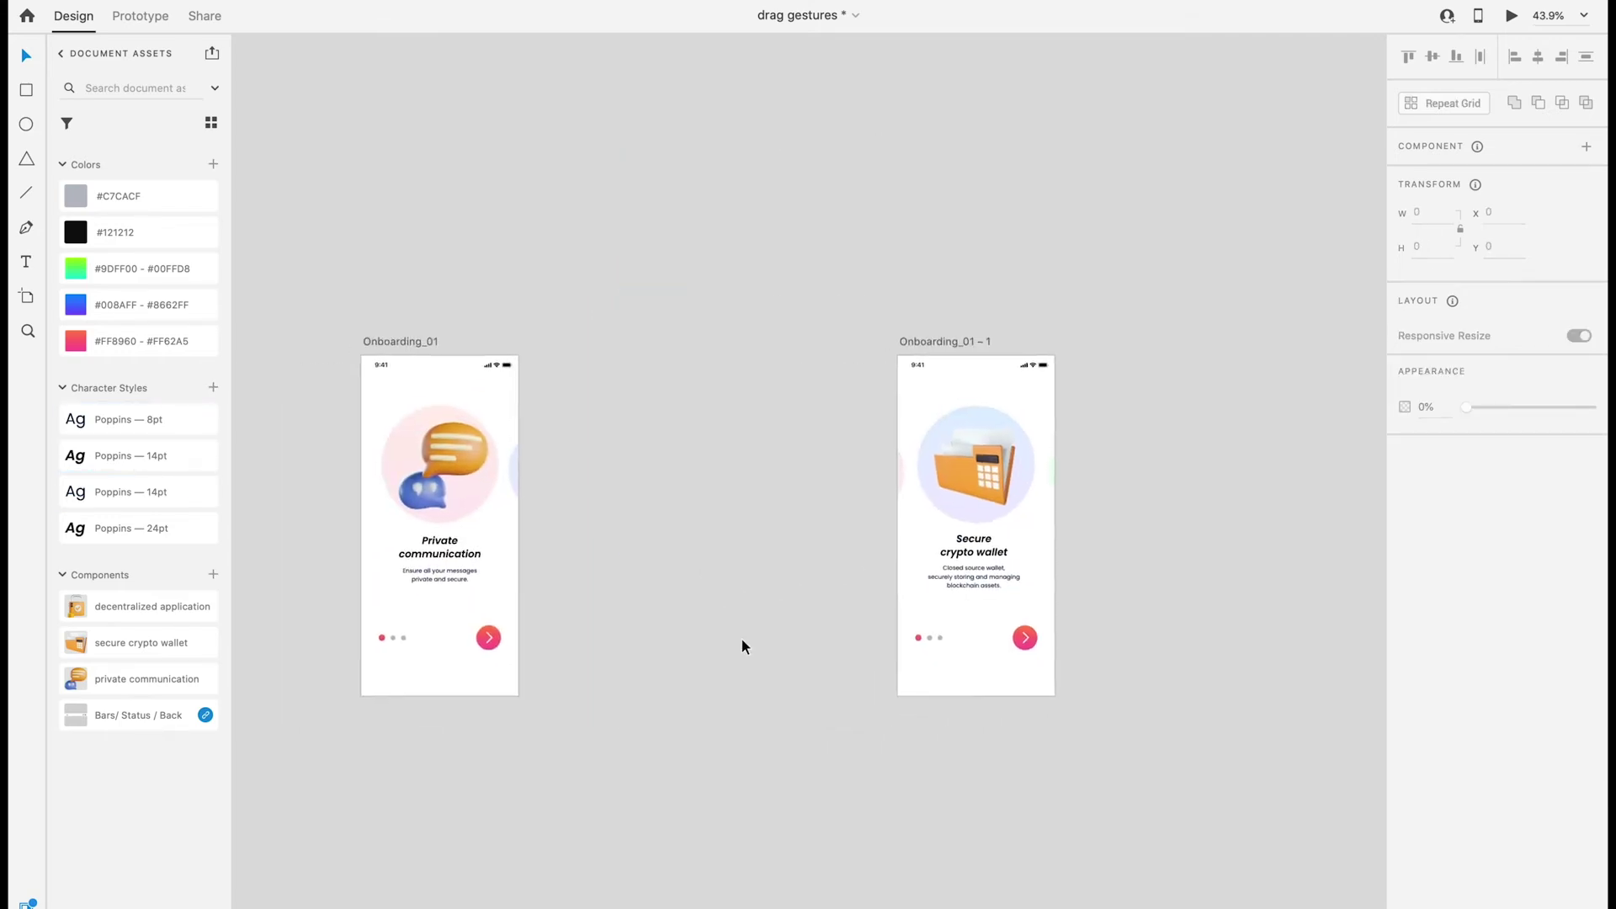
{"action": "left_click", "coordinate": [417, 336]}
Step: In Prototype mode, wire the wallet card to Onboarding_01 – 1 with a Drag-triggered Auto-Animate
{"action": "left_click", "coordinate": [130, 15]}
{"action": "scroll", "coordinate": [623, 579], "scroll_direction": "left", "scroll_amount": 2}
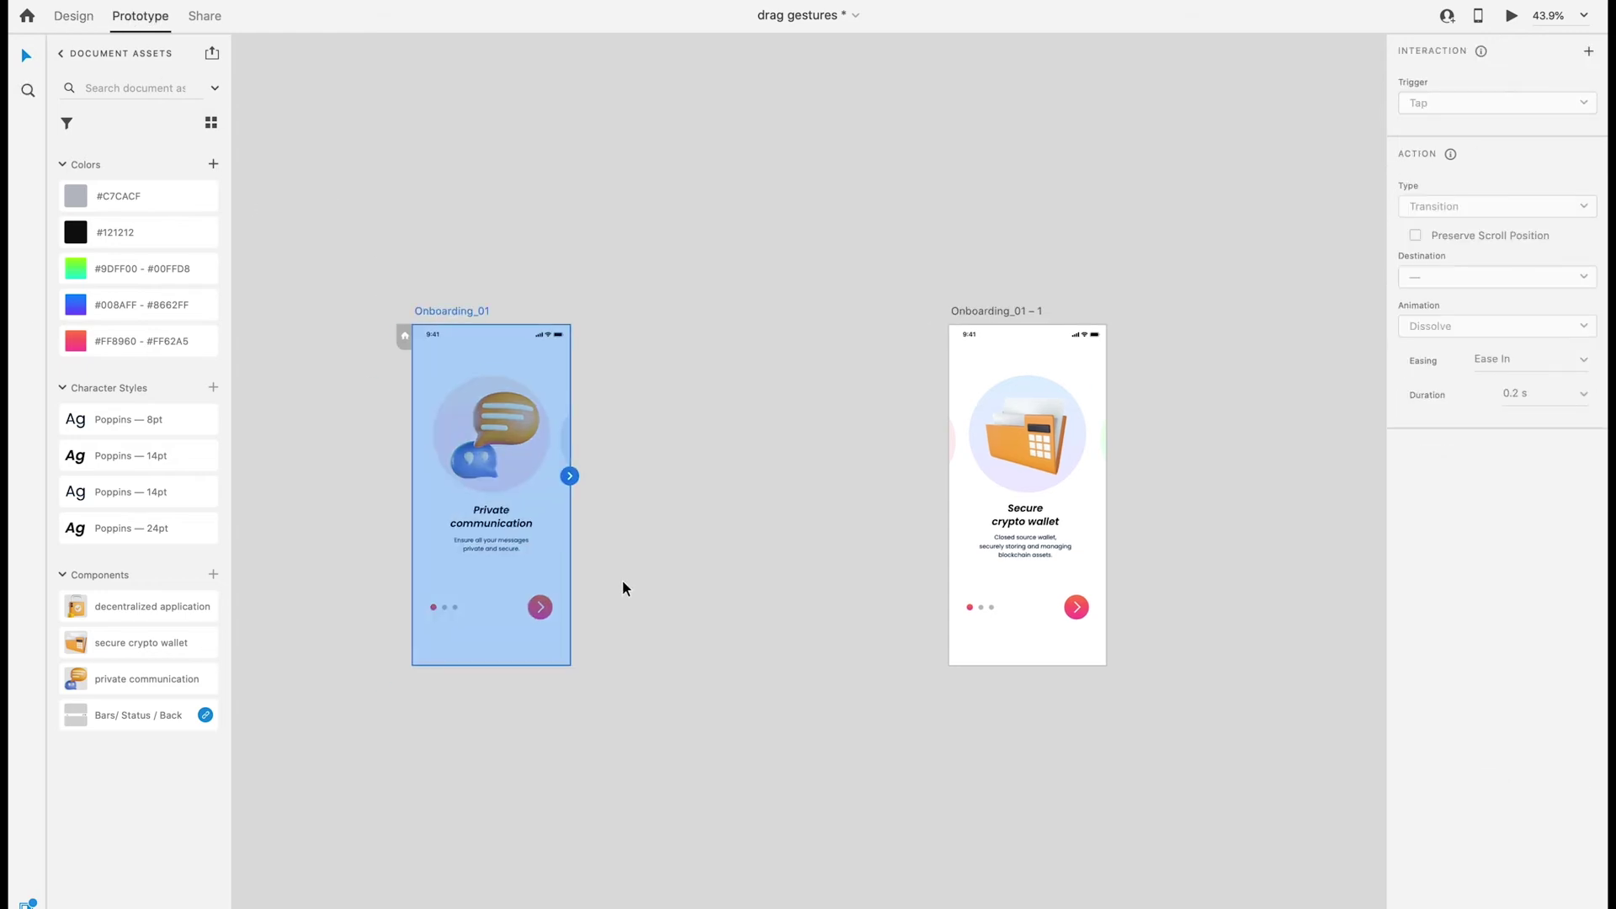
{"action": "key", "text": "ctrl+Return"}
{"action": "scroll", "coordinate": [598, 354], "scroll_direction": "up", "scroll_amount": 3}
{"action": "left_click", "coordinate": [598, 352]}
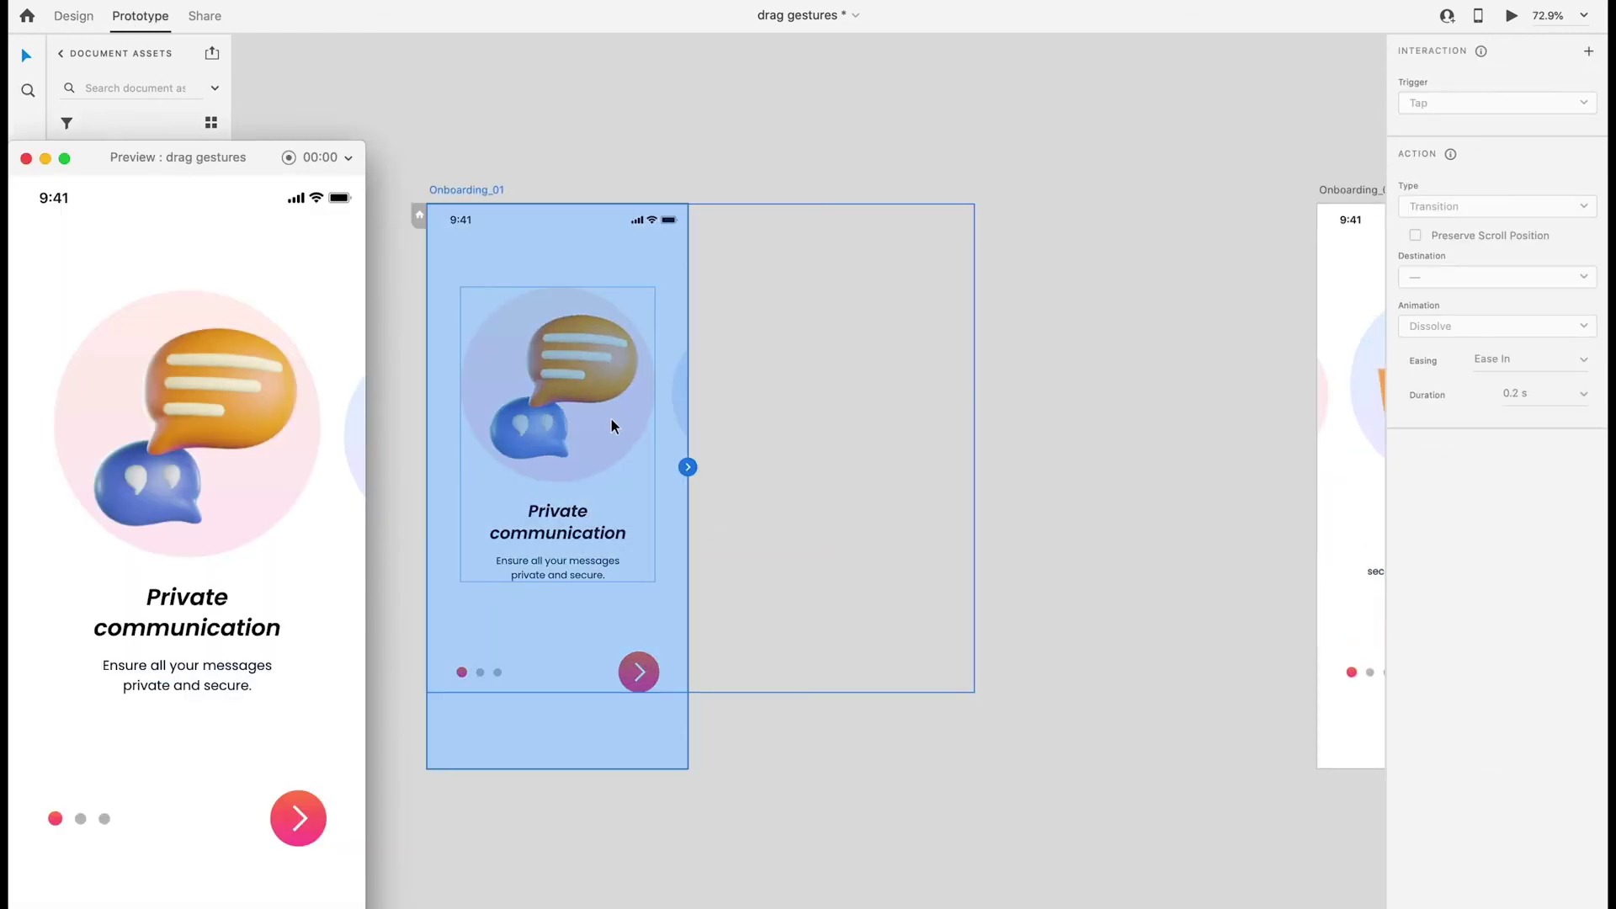
{"action": "left_click", "coordinate": [684, 387]}
{"action": "scroll", "coordinate": [682, 387], "scroll_direction": "down", "scroll_amount": 3}
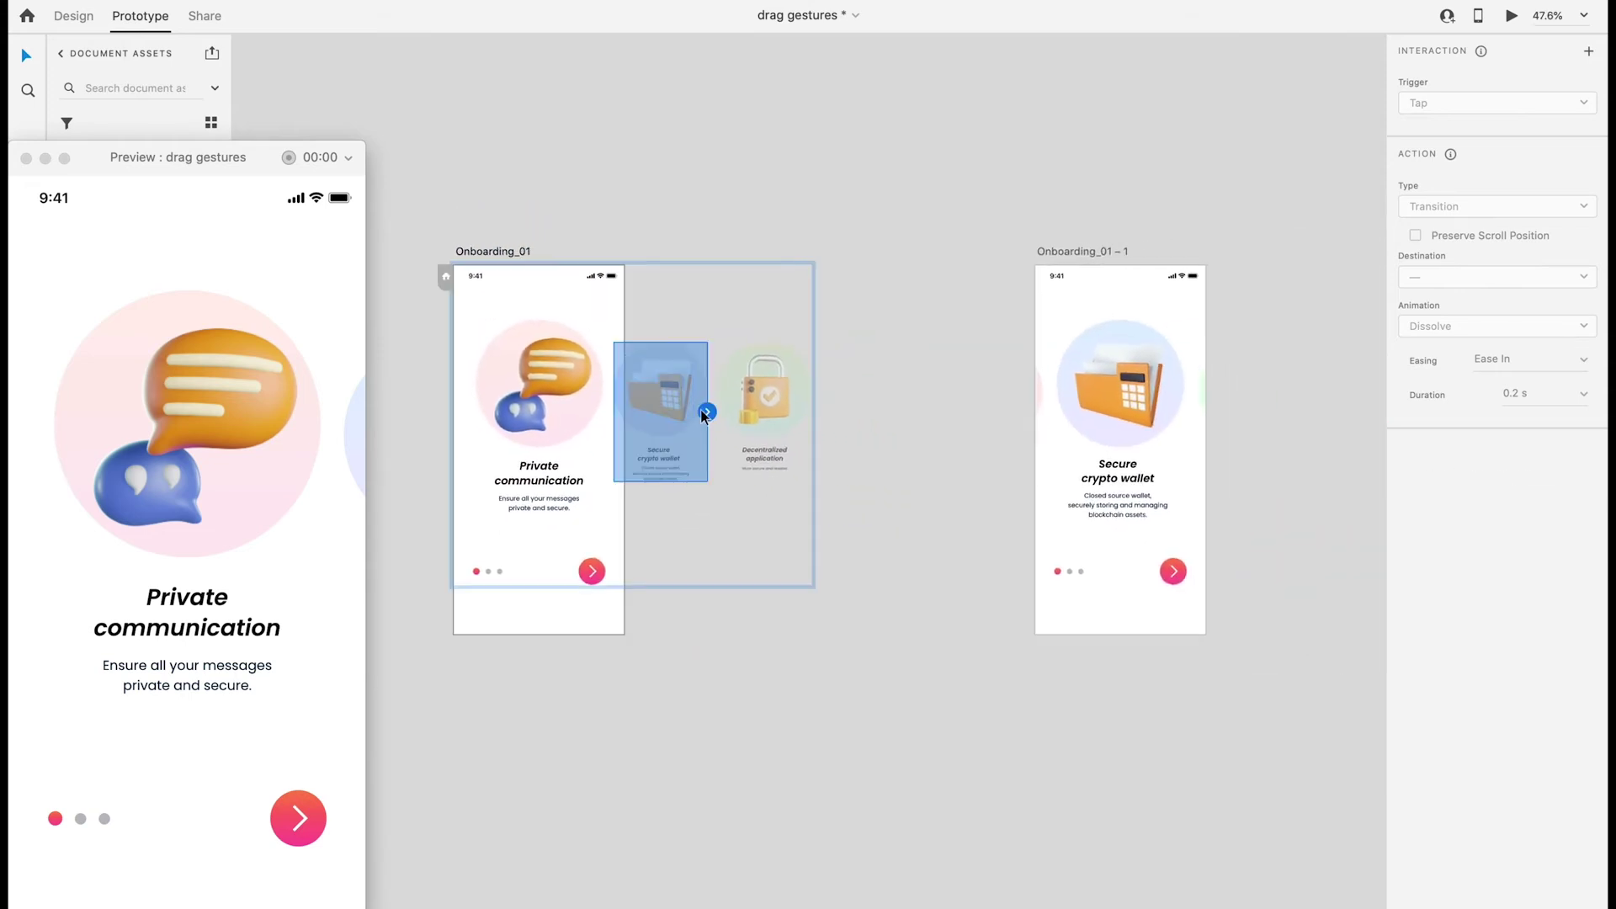
{"action": "left_click_drag", "start_coordinate": [708, 413], "coordinate": [1047, 415]}
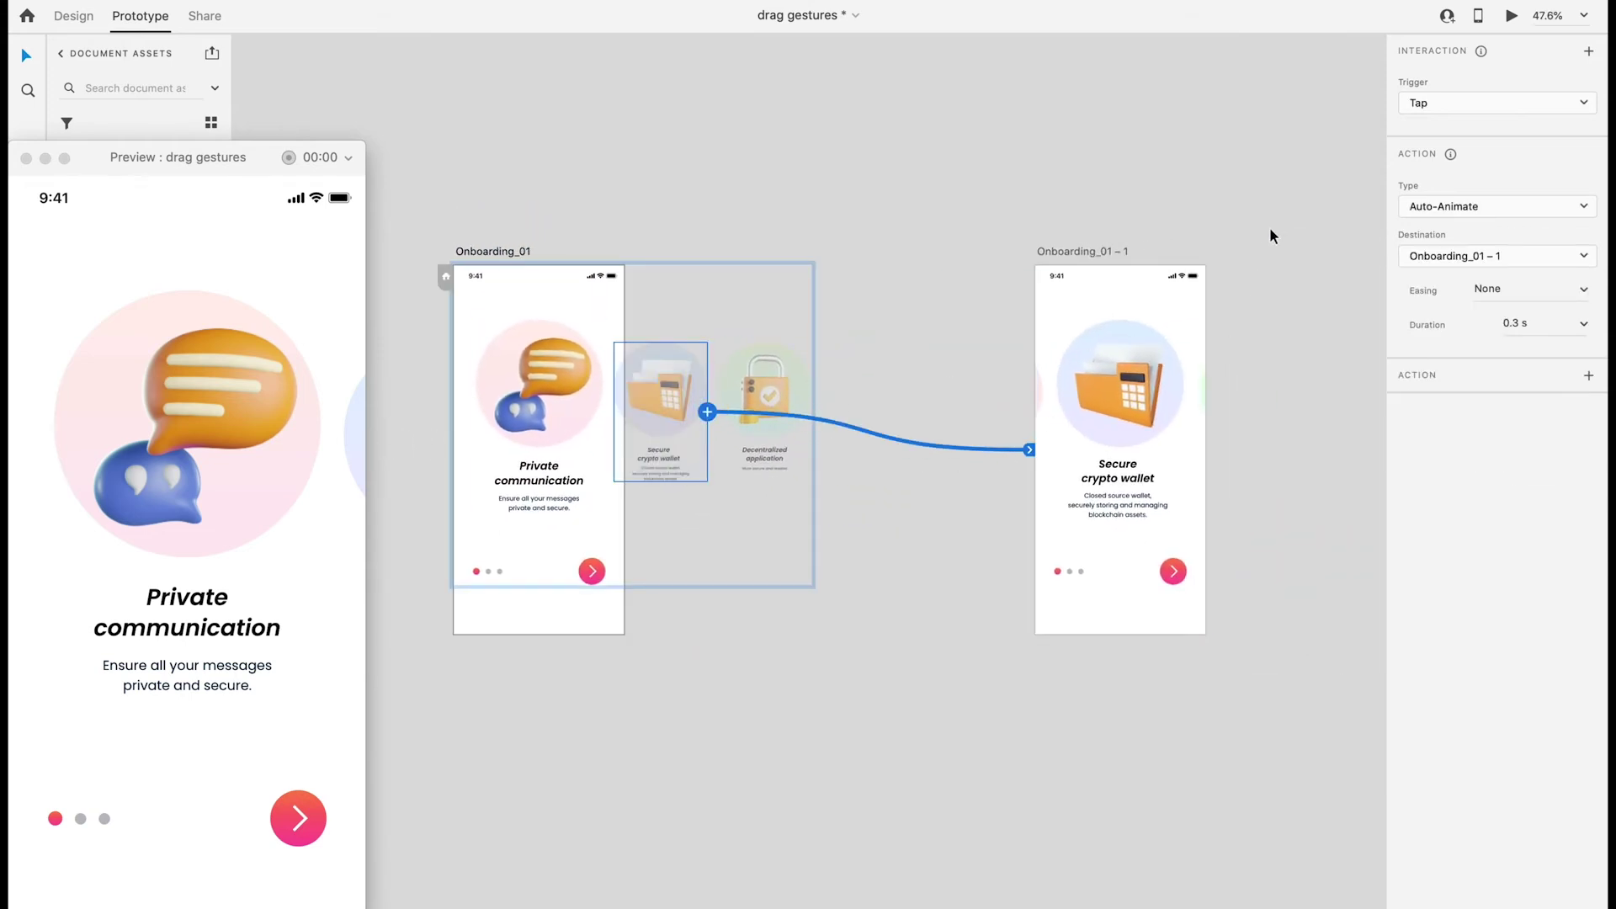
{"action": "left_click", "coordinate": [1452, 102]}
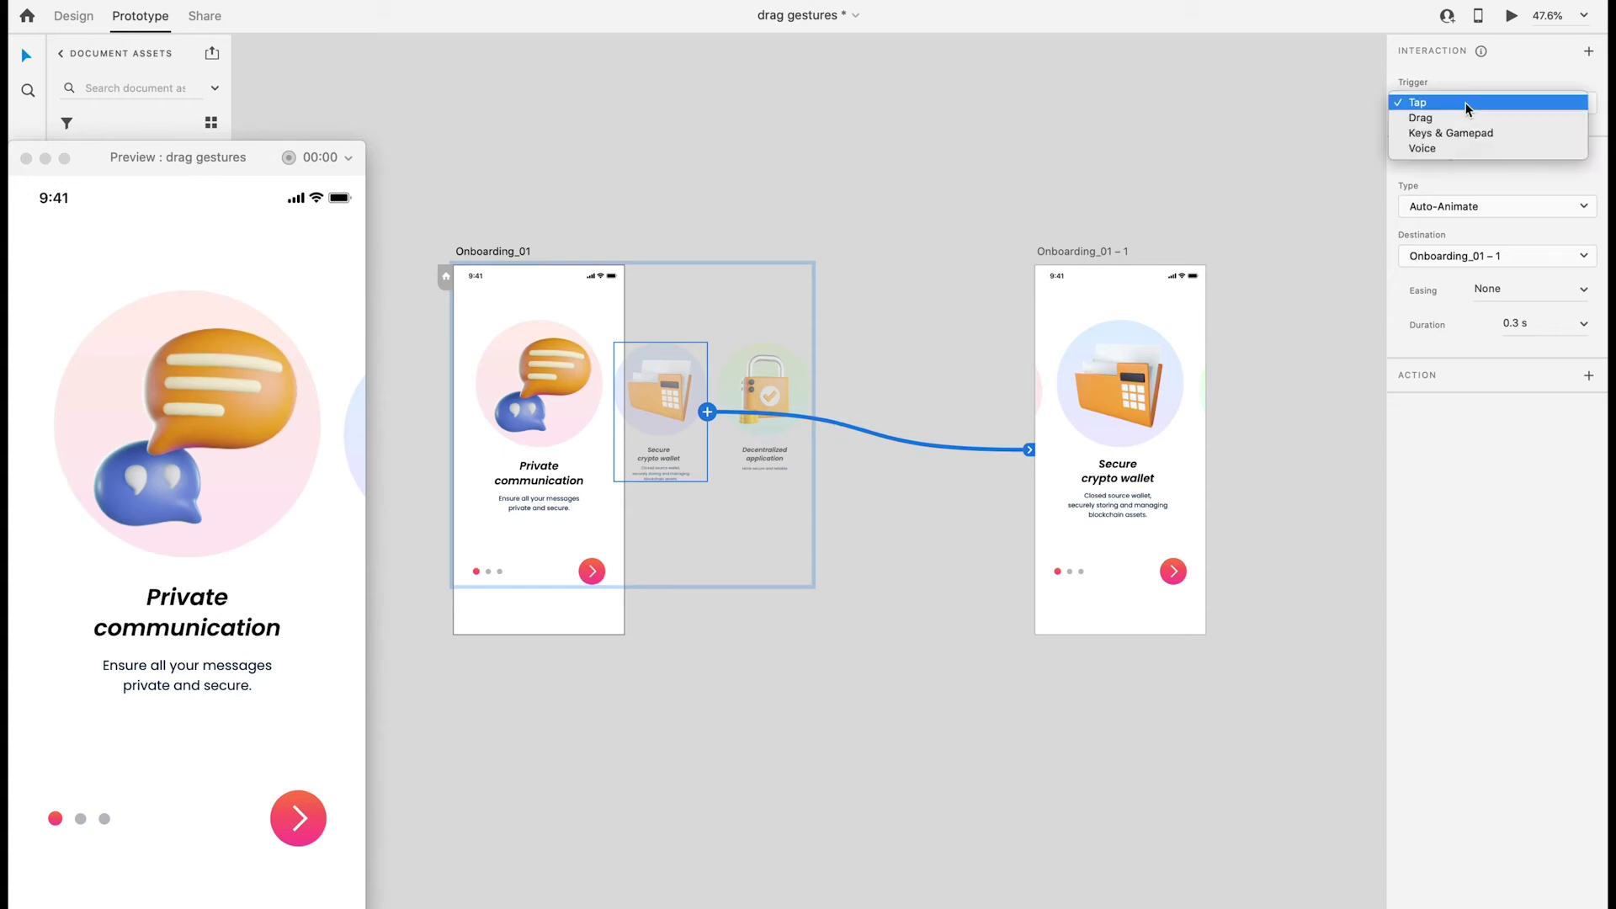
{"action": "left_click", "coordinate": [1461, 117]}
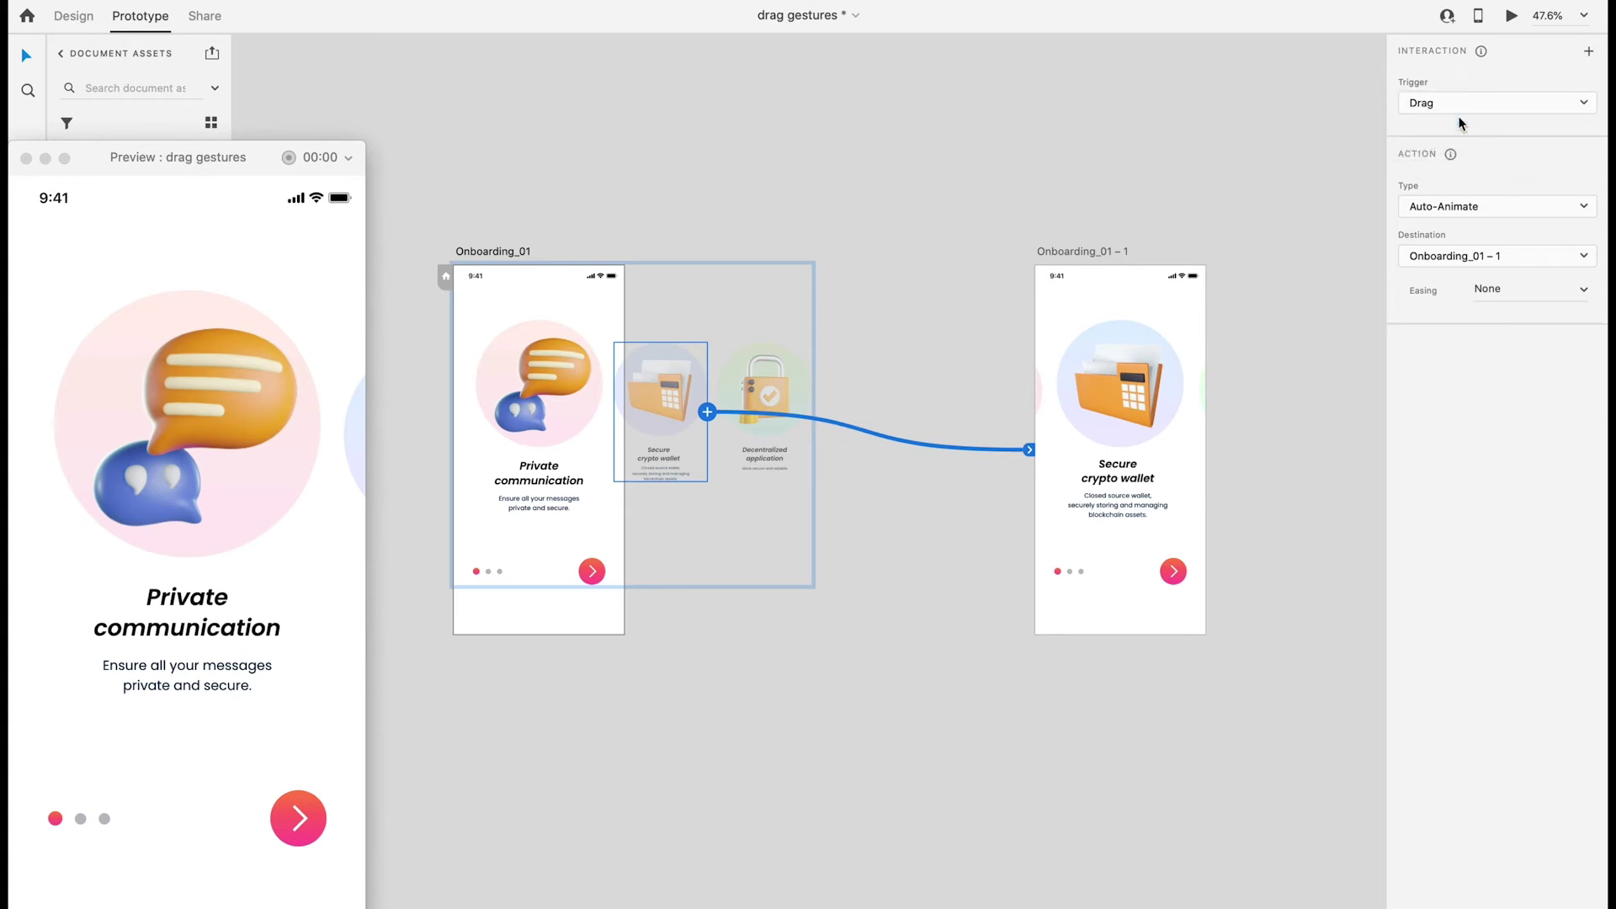
Step: Swipe the preview carousel to confirm it animates to the wallet screen
{"action": "left_click", "coordinate": [511, 252]}
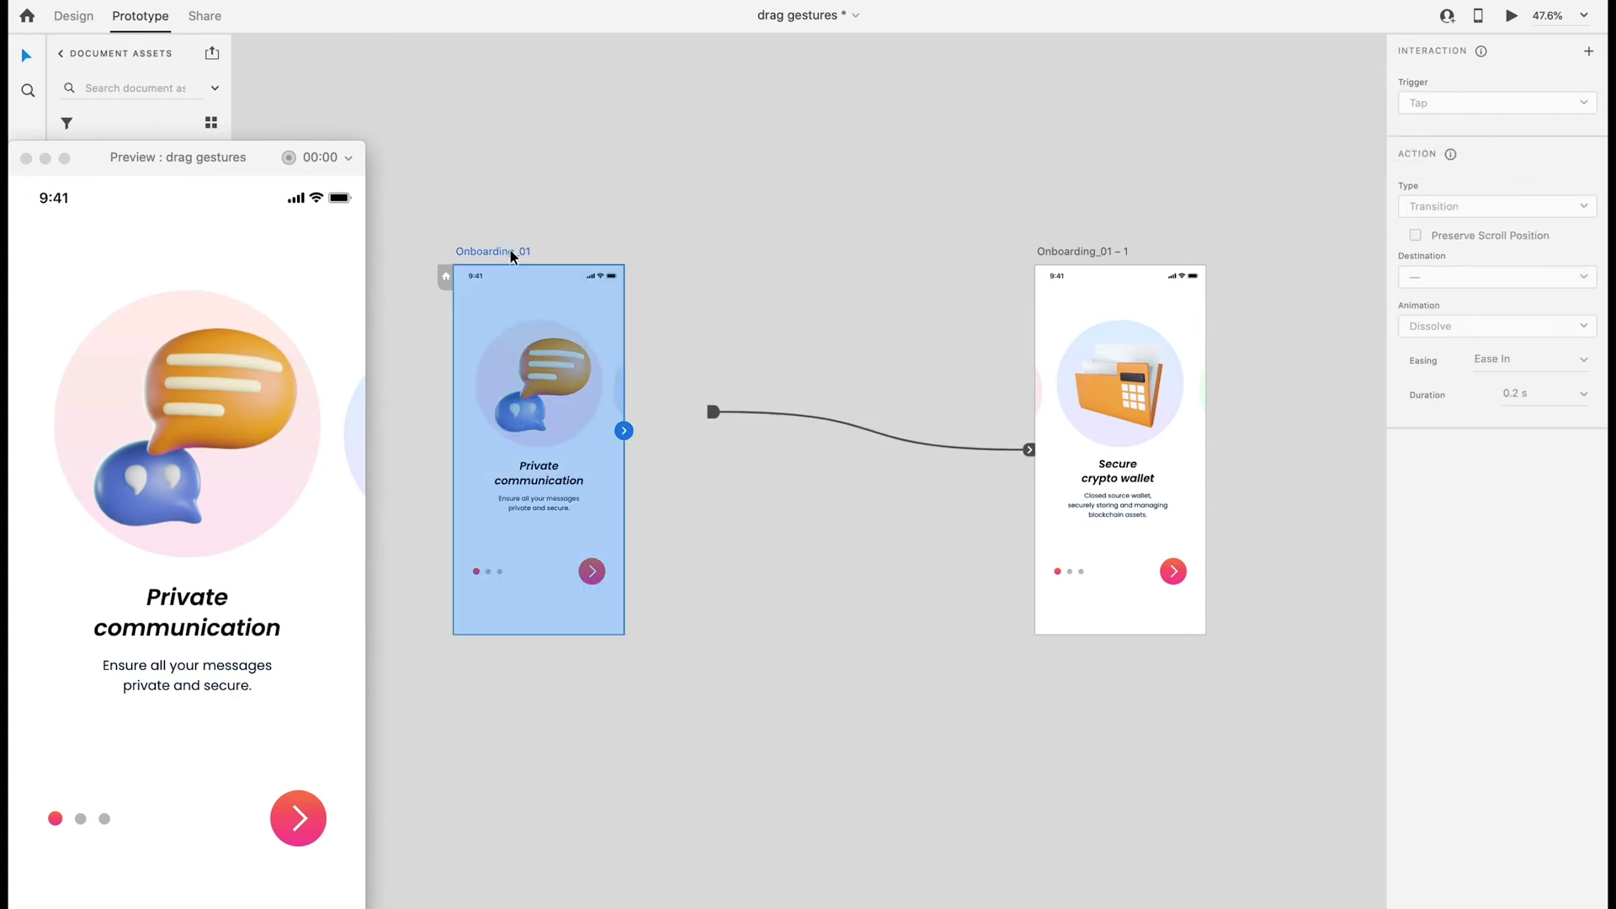
{"action": "left_click_drag", "start_coordinate": [347, 444], "coordinate": [42, 454]}
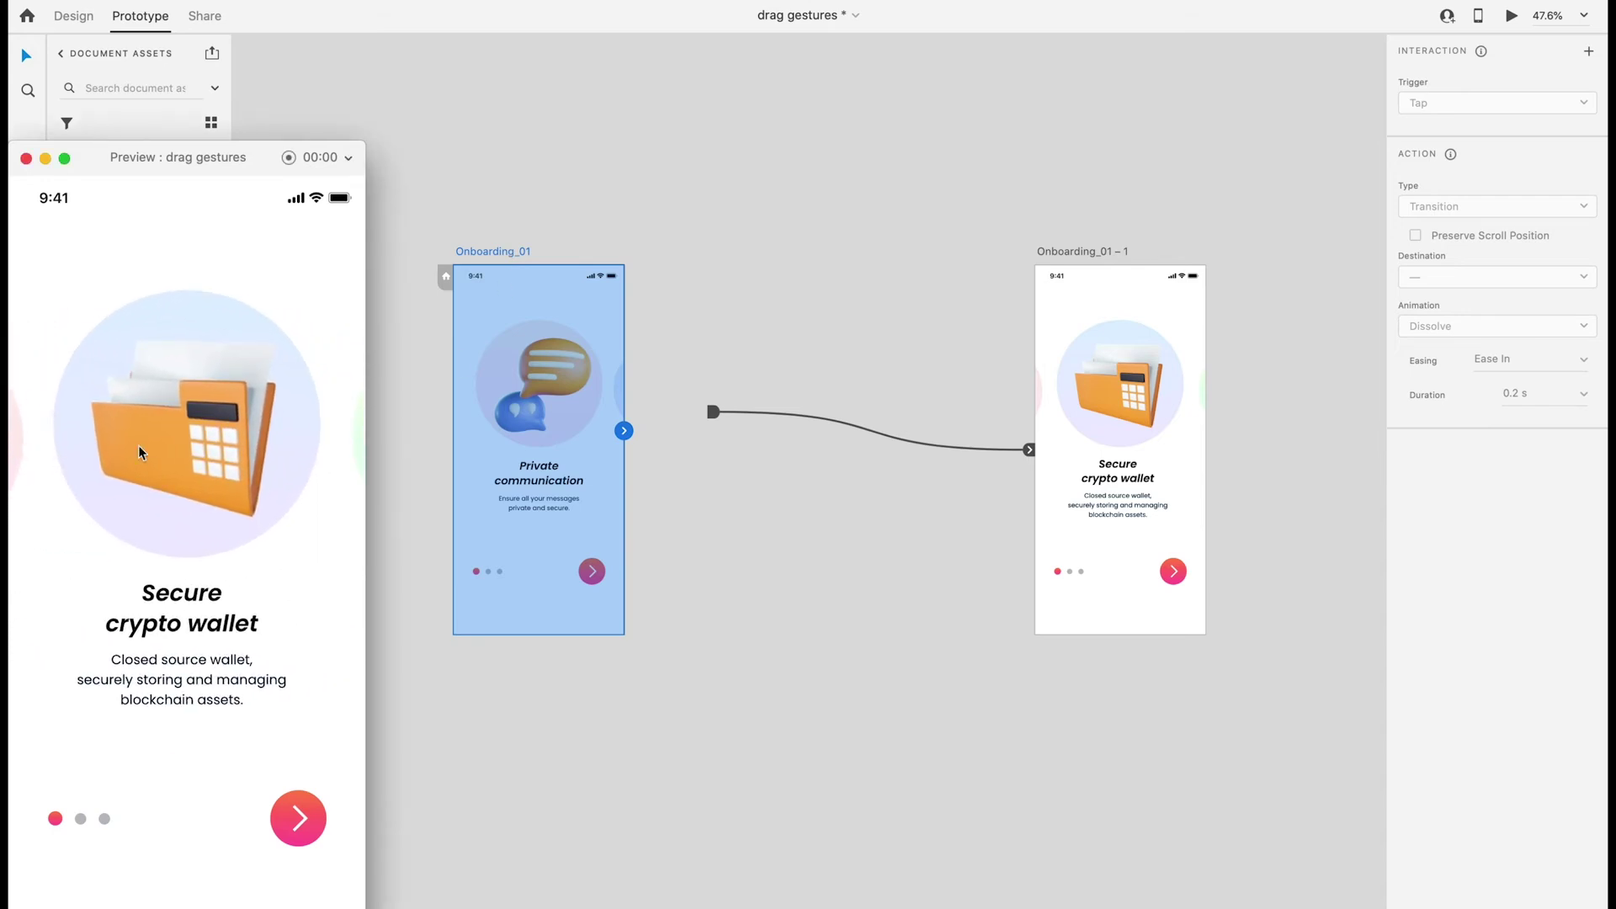
{"action": "left_click", "coordinate": [74, 17]}
Step: Enlarge the middle page-indicator dot to 15 by 15 and fill it with the pink gradient
{"action": "left_click_drag", "start_coordinate": [808, 264], "coordinate": [472, 575]}
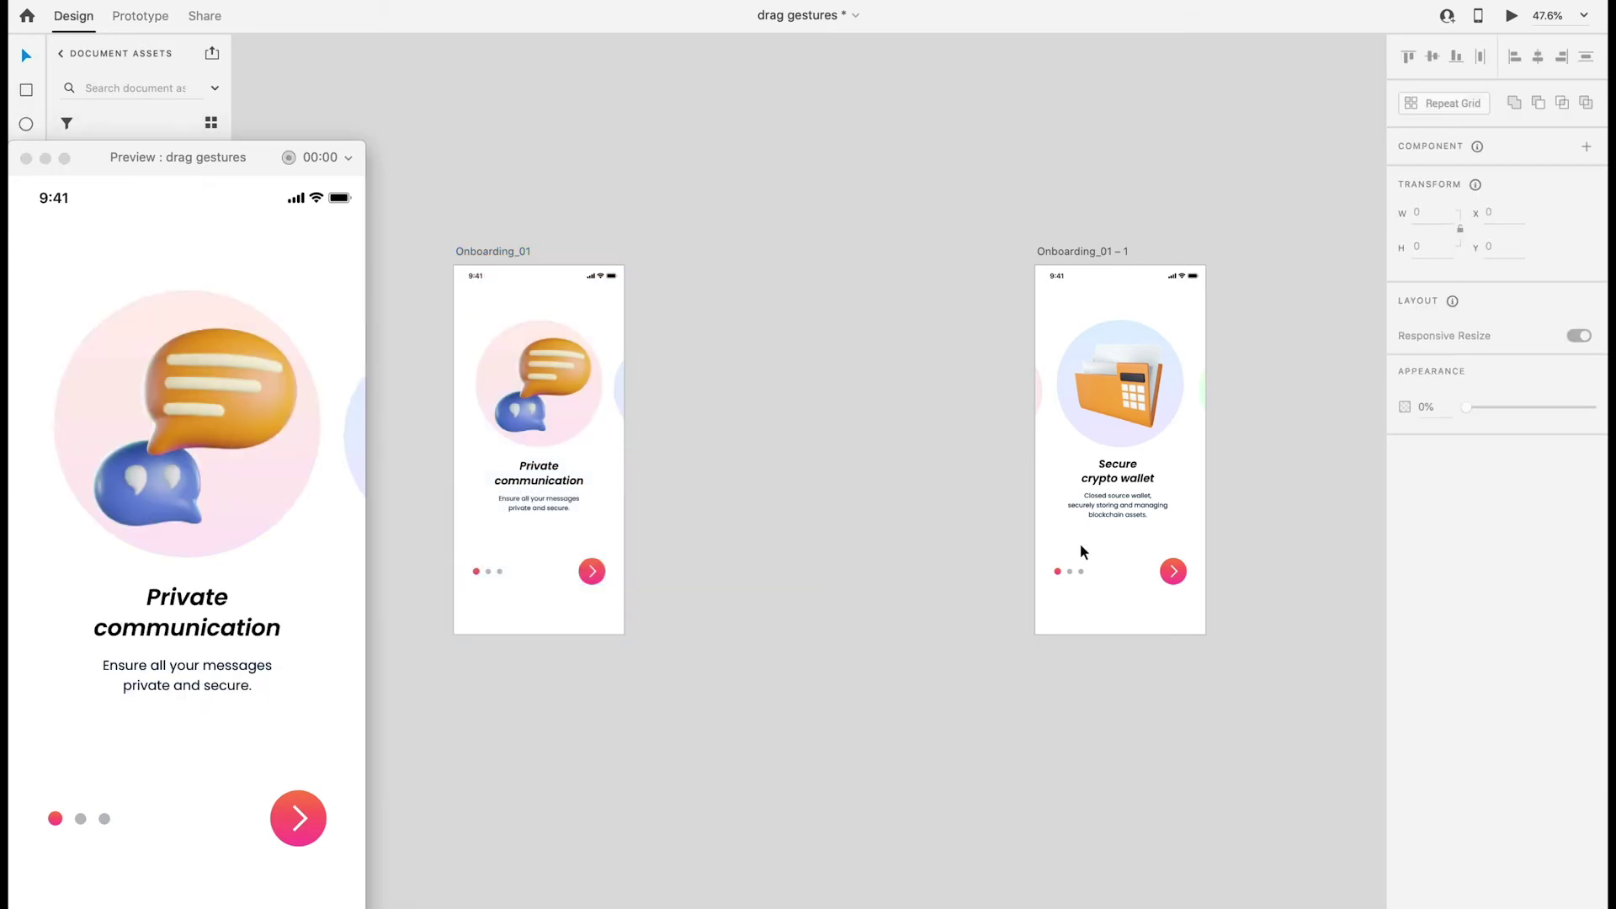
{"action": "scroll", "coordinate": [1075, 577], "scroll_direction": "up", "scroll_amount": 2}
{"action": "scroll", "coordinate": [1075, 576], "scroll_direction": "up", "scroll_amount": 5}
{"action": "scroll", "coordinate": [1077, 585], "scroll_direction": "up", "scroll_amount": 5}
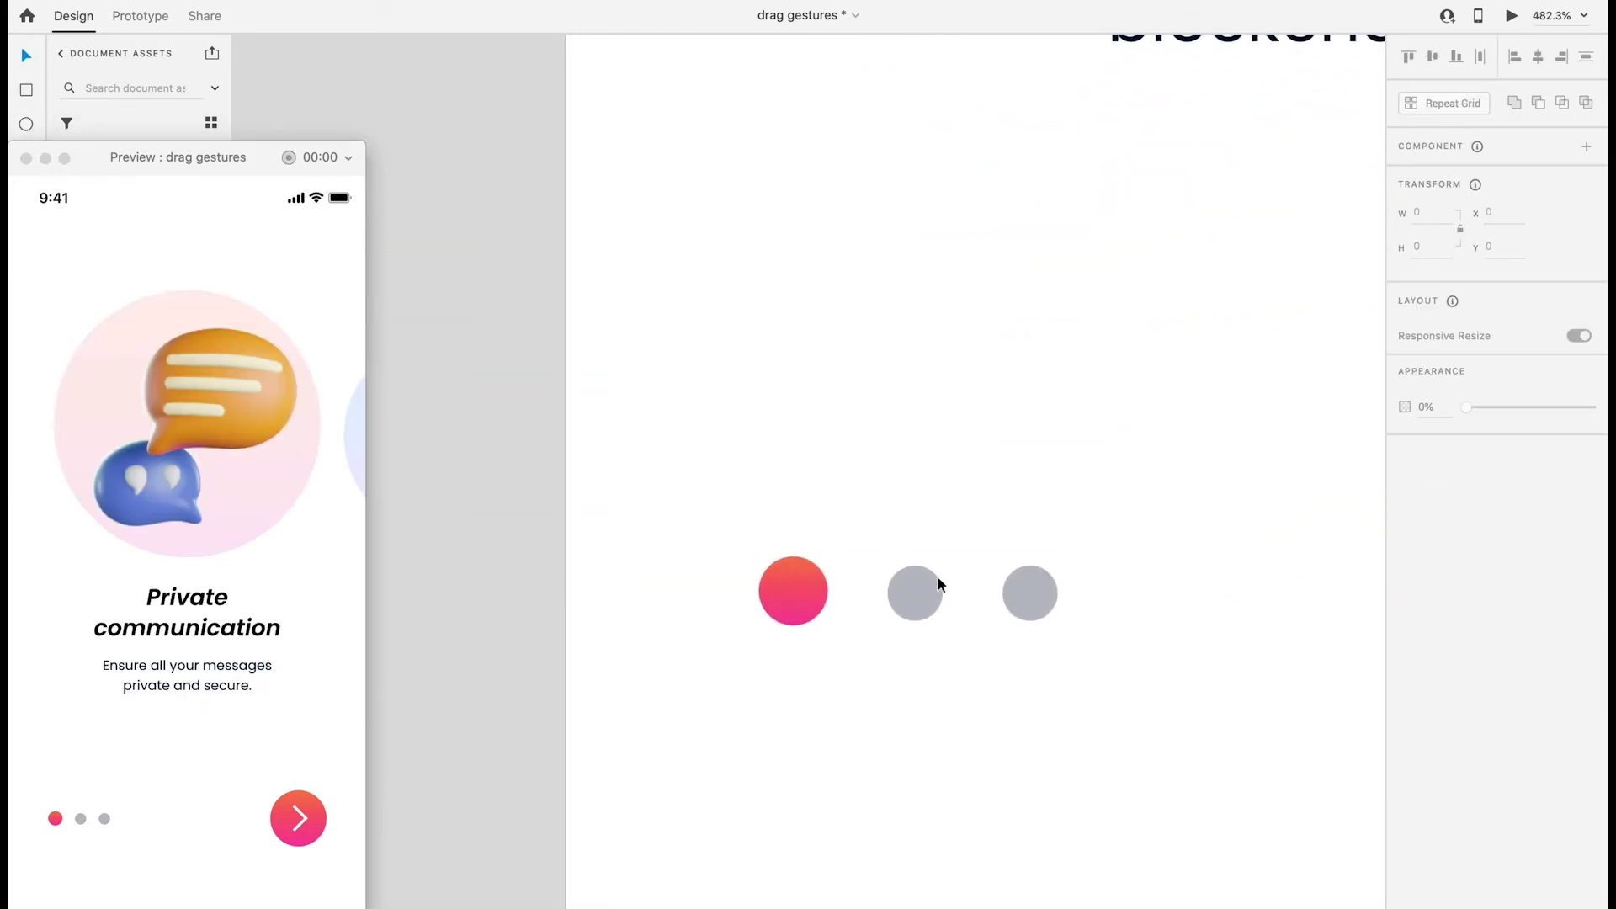
{"action": "double_click", "coordinate": [919, 586]}
{"action": "left_click_drag", "start_coordinate": [942, 566], "coordinate": [968, 559]}
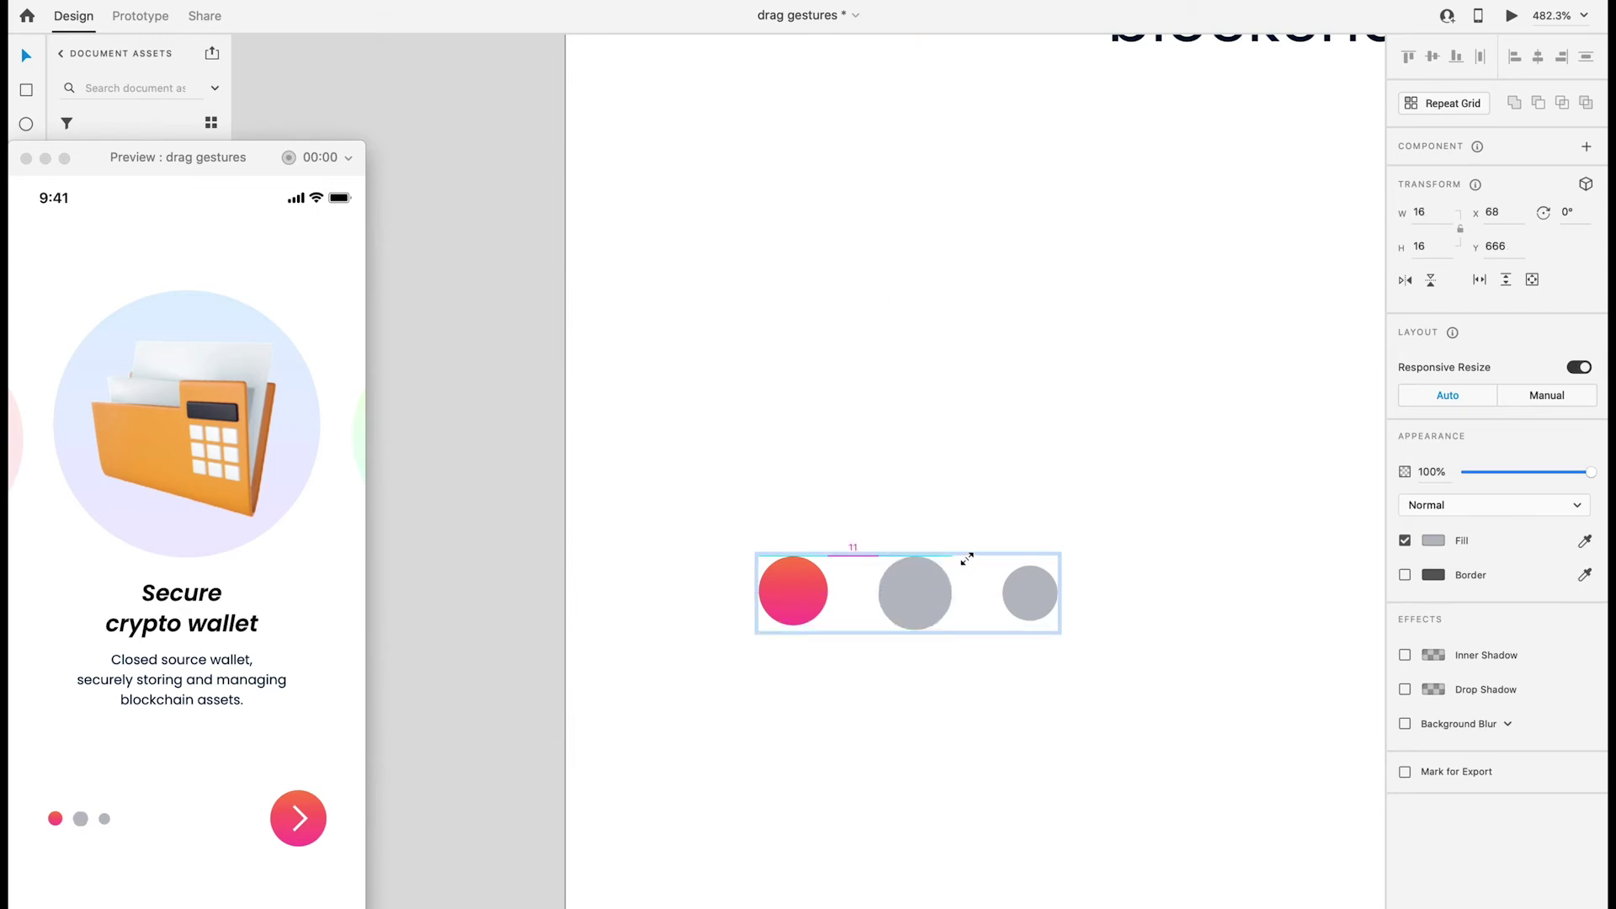
{"action": "left_click_drag", "start_coordinate": [953, 632], "coordinate": [931, 607]}
{"action": "left_click_drag", "start_coordinate": [235, 155], "coordinate": [444, 178]}
{"action": "left_click", "coordinate": [153, 344]}
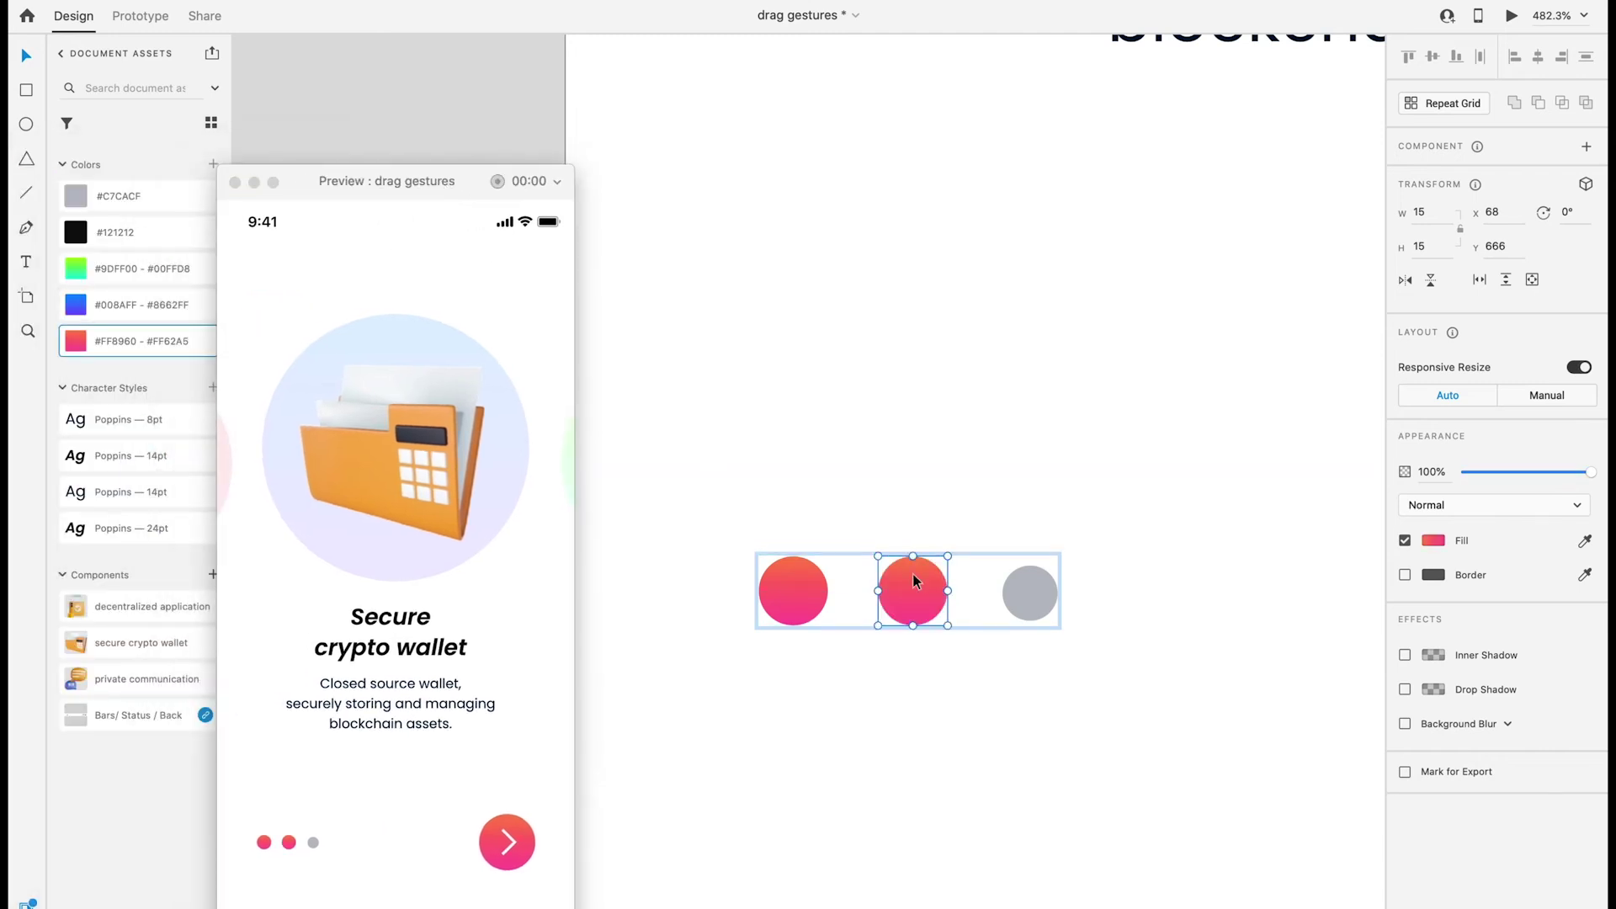
Step: Shrink the left indicator dot and fill it grey
{"action": "left_click", "coordinate": [795, 584]}
{"action": "left_click", "coordinate": [120, 196]}
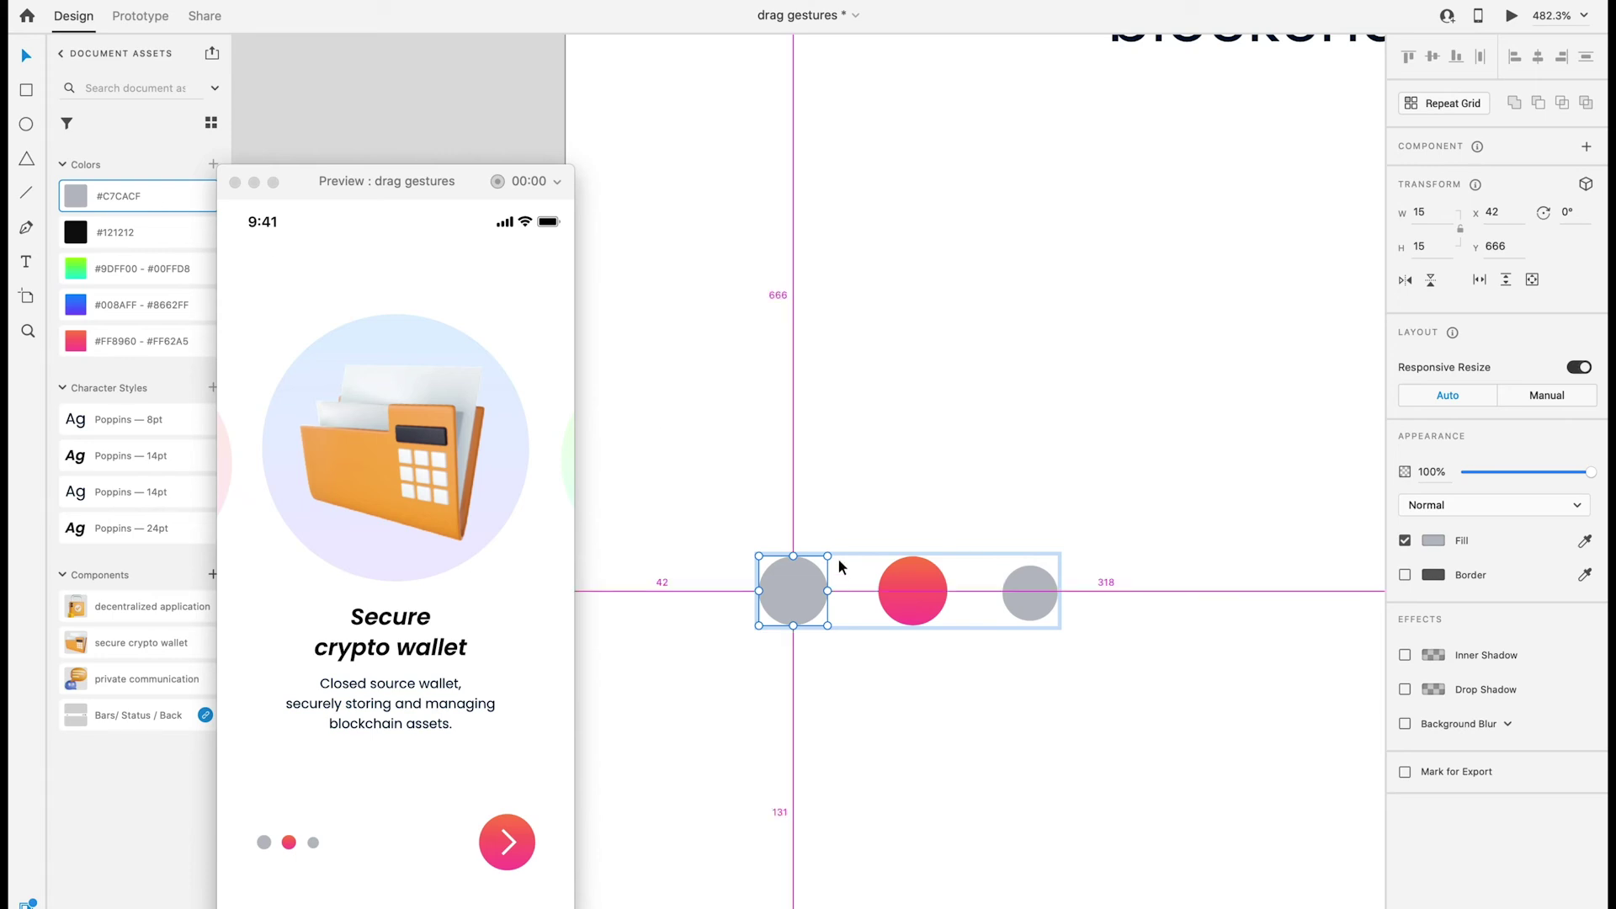
{"action": "left_click_drag", "start_coordinate": [829, 556], "coordinate": [825, 619]}
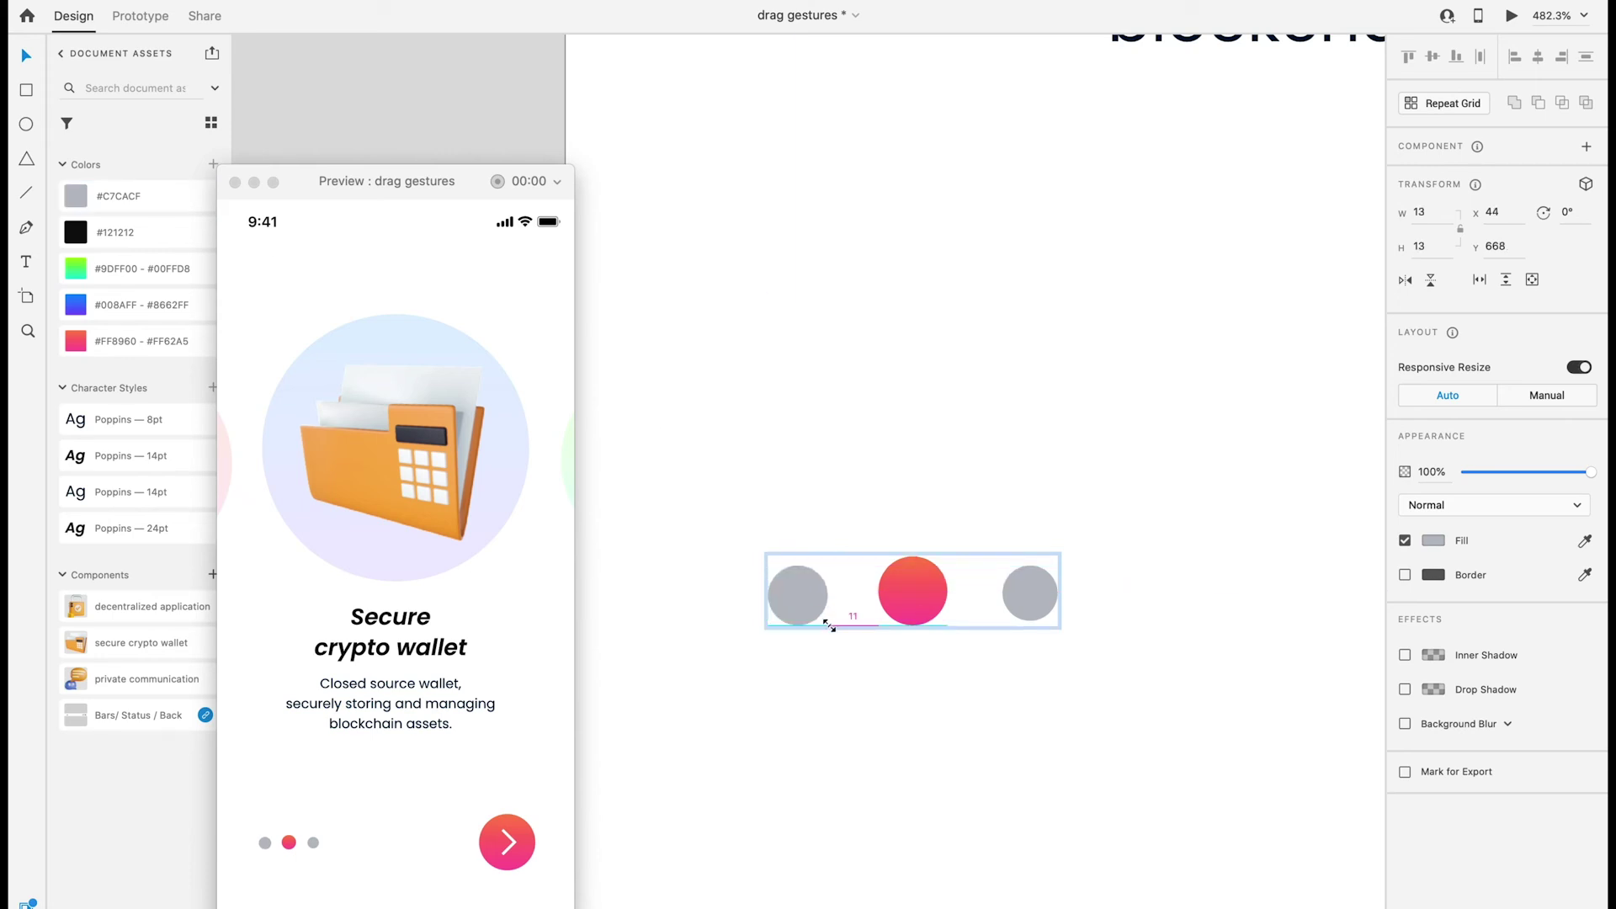
{"action": "scroll", "coordinate": [935, 534], "scroll_direction": "down", "scroll_amount": 3}
{"action": "scroll", "coordinate": [935, 534], "scroll_direction": "down", "scroll_amount": 5}
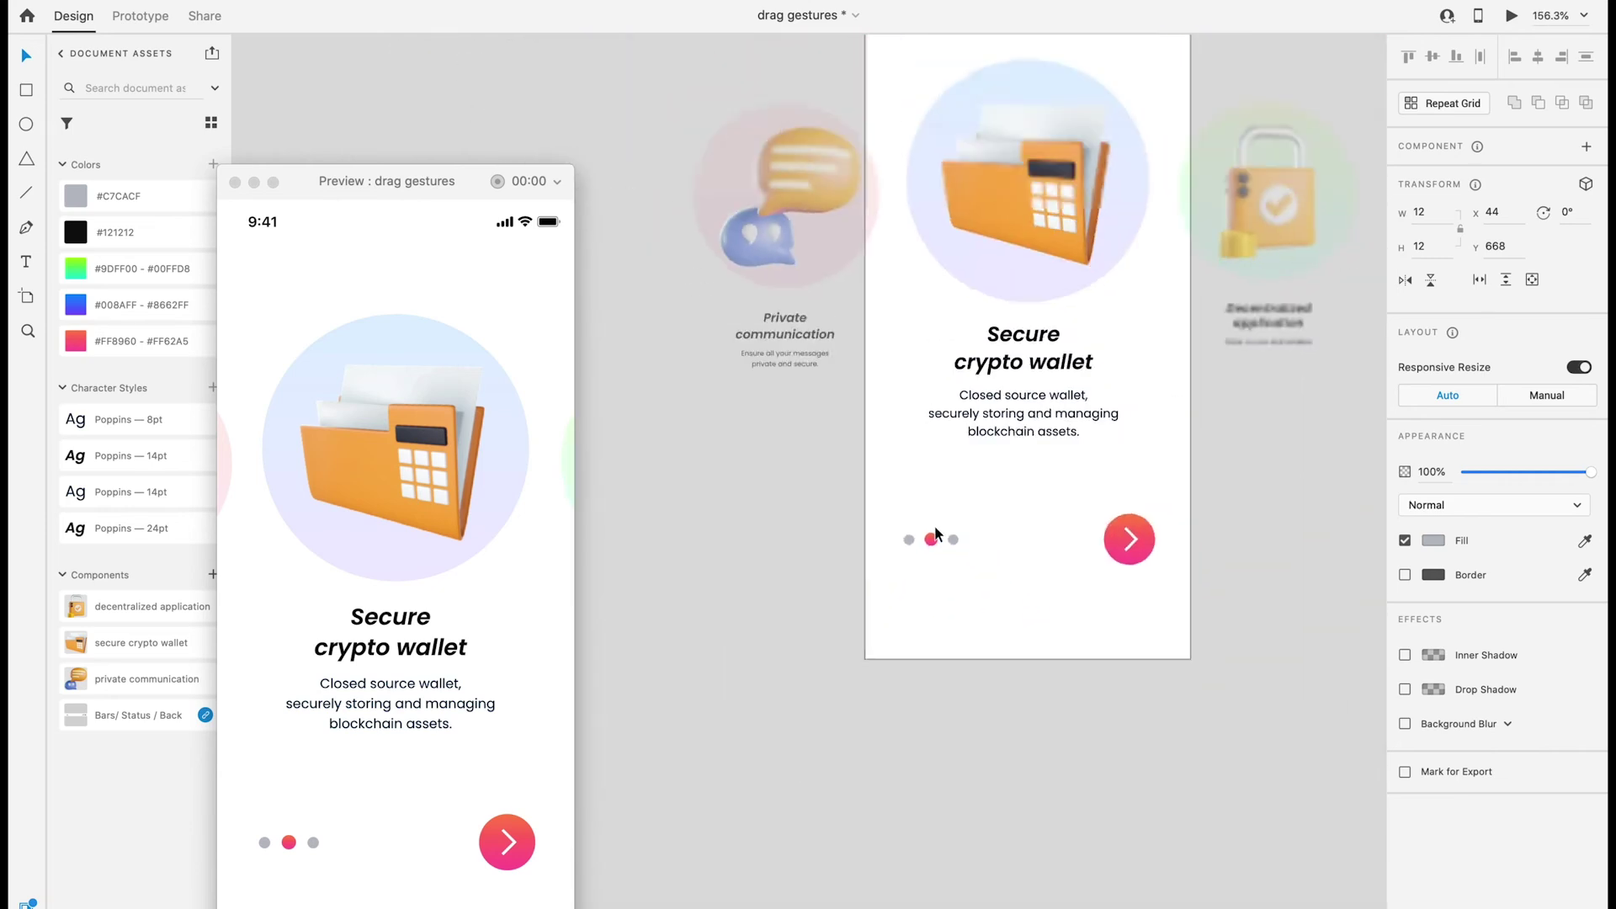
{"action": "scroll", "coordinate": [934, 534], "scroll_direction": "down", "scroll_amount": 3}
{"action": "scroll", "coordinate": [934, 533], "scroll_direction": "down", "scroll_amount": 3}
{"action": "scroll", "coordinate": [935, 533], "scroll_direction": "down", "scroll_amount": 2}
{"action": "scroll", "coordinate": [935, 533], "scroll_direction": "left", "scroll_amount": 3}
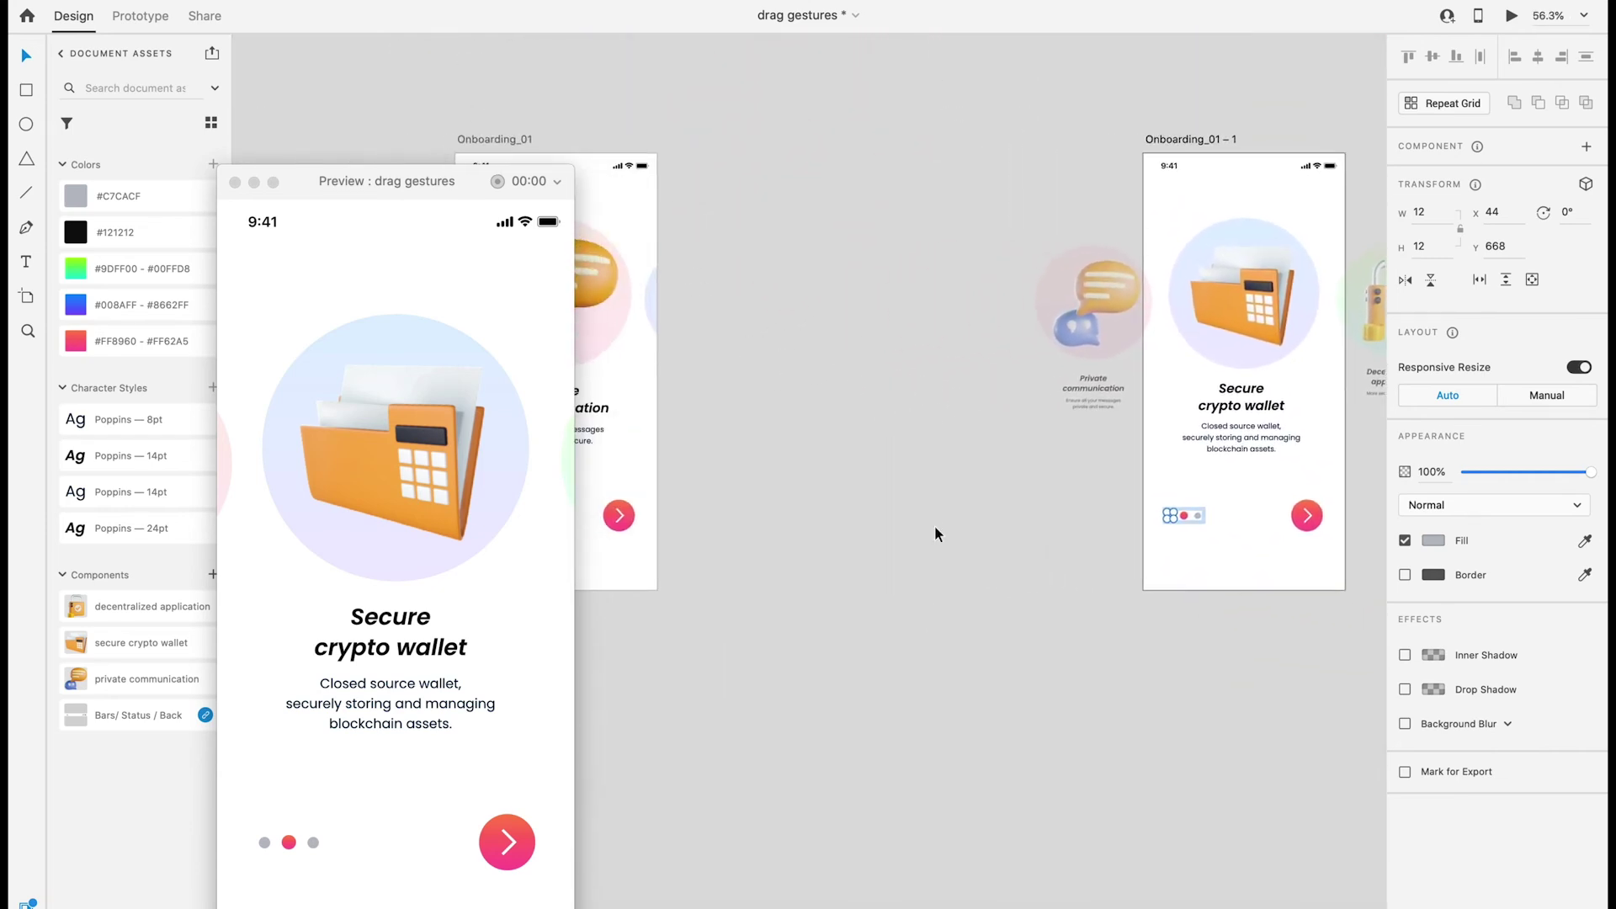
{"action": "left_click", "coordinate": [505, 141]}
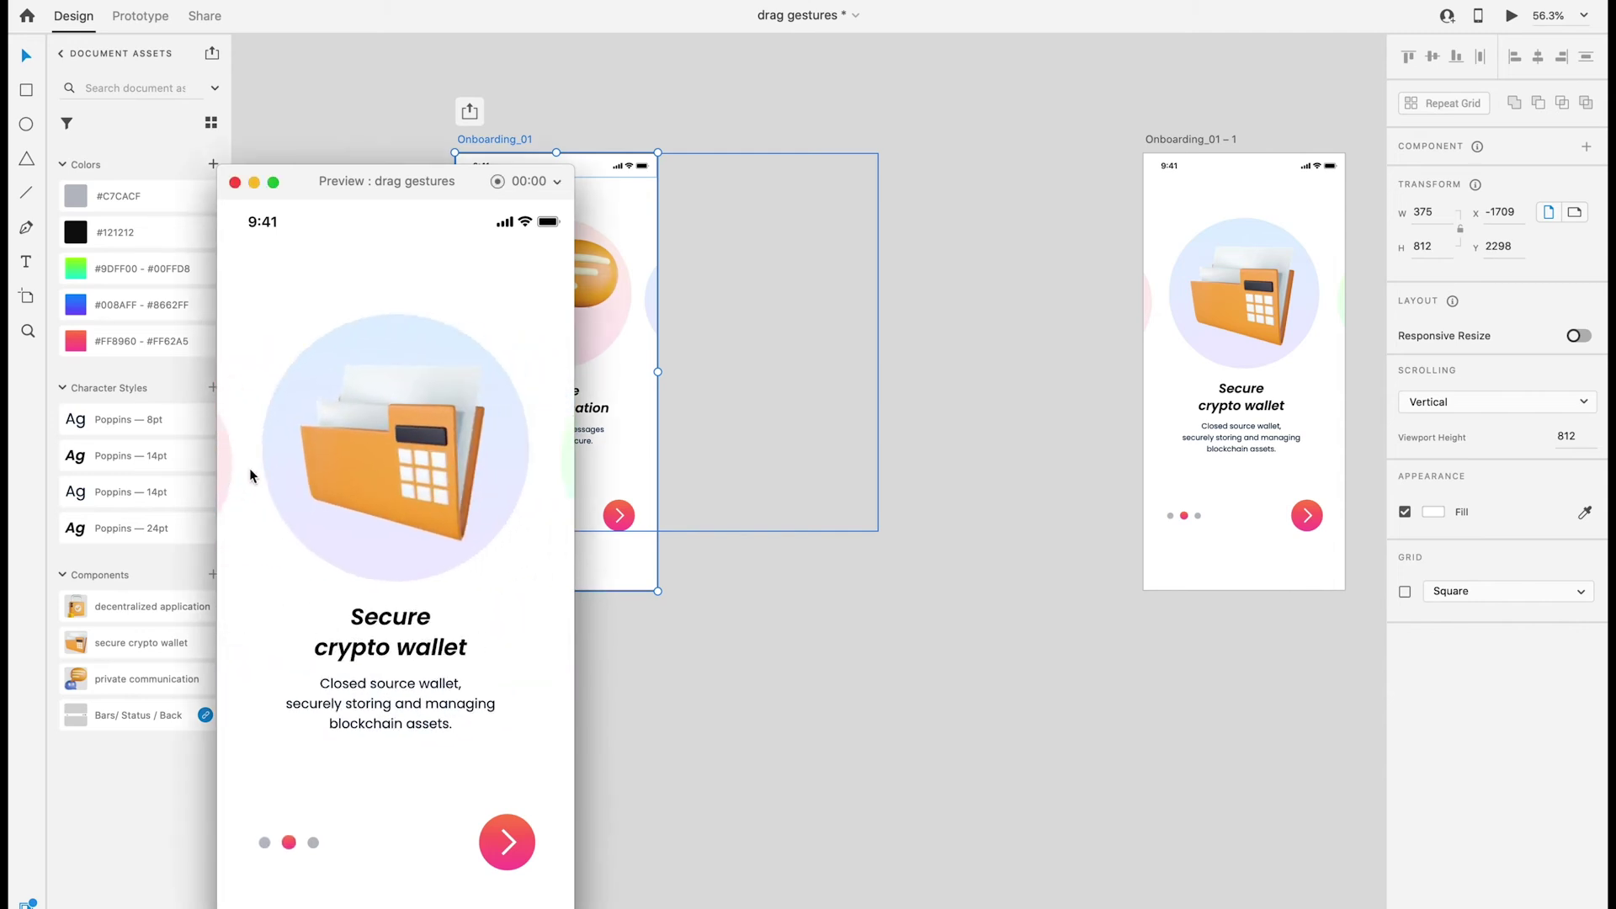
{"action": "scroll", "coordinate": [1101, 420], "scroll_direction": "left", "scroll_amount": 2}
{"action": "scroll", "coordinate": [1102, 421], "scroll_direction": "down", "scroll_amount": 3}
{"action": "left_click", "coordinate": [1153, 378]}
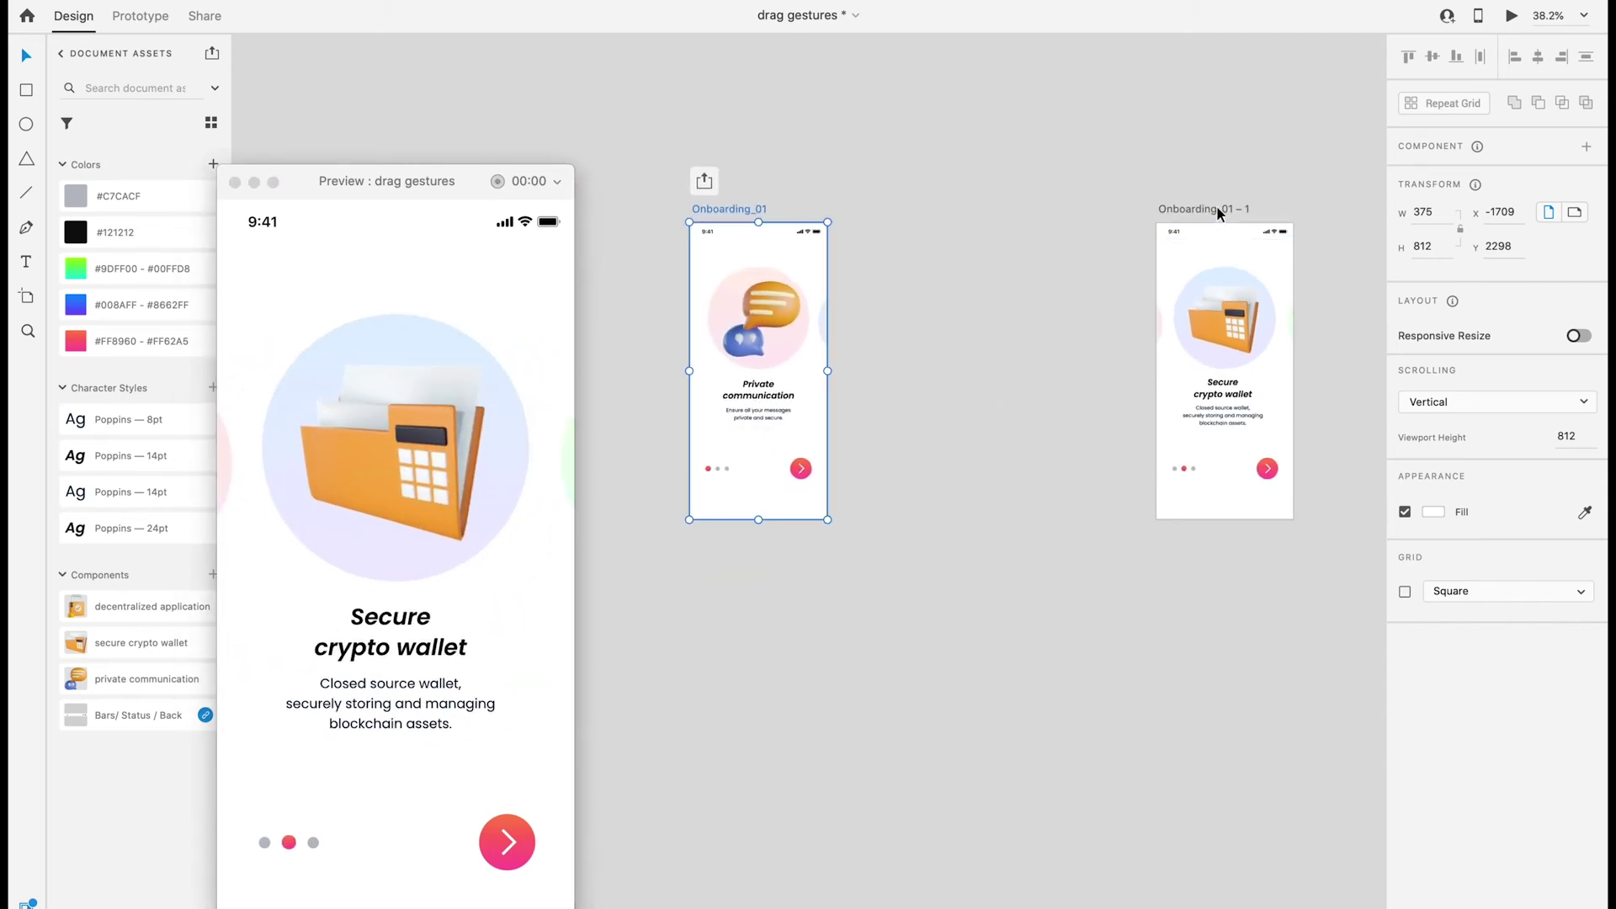
Step: Wire the Private communication card back to Onboarding_01 with Drag Auto-Animate and test it in preview
{"action": "left_click", "coordinate": [1218, 213]}
{"action": "left_click", "coordinate": [1166, 338]}
{"action": "left_click", "coordinate": [144, 17]}
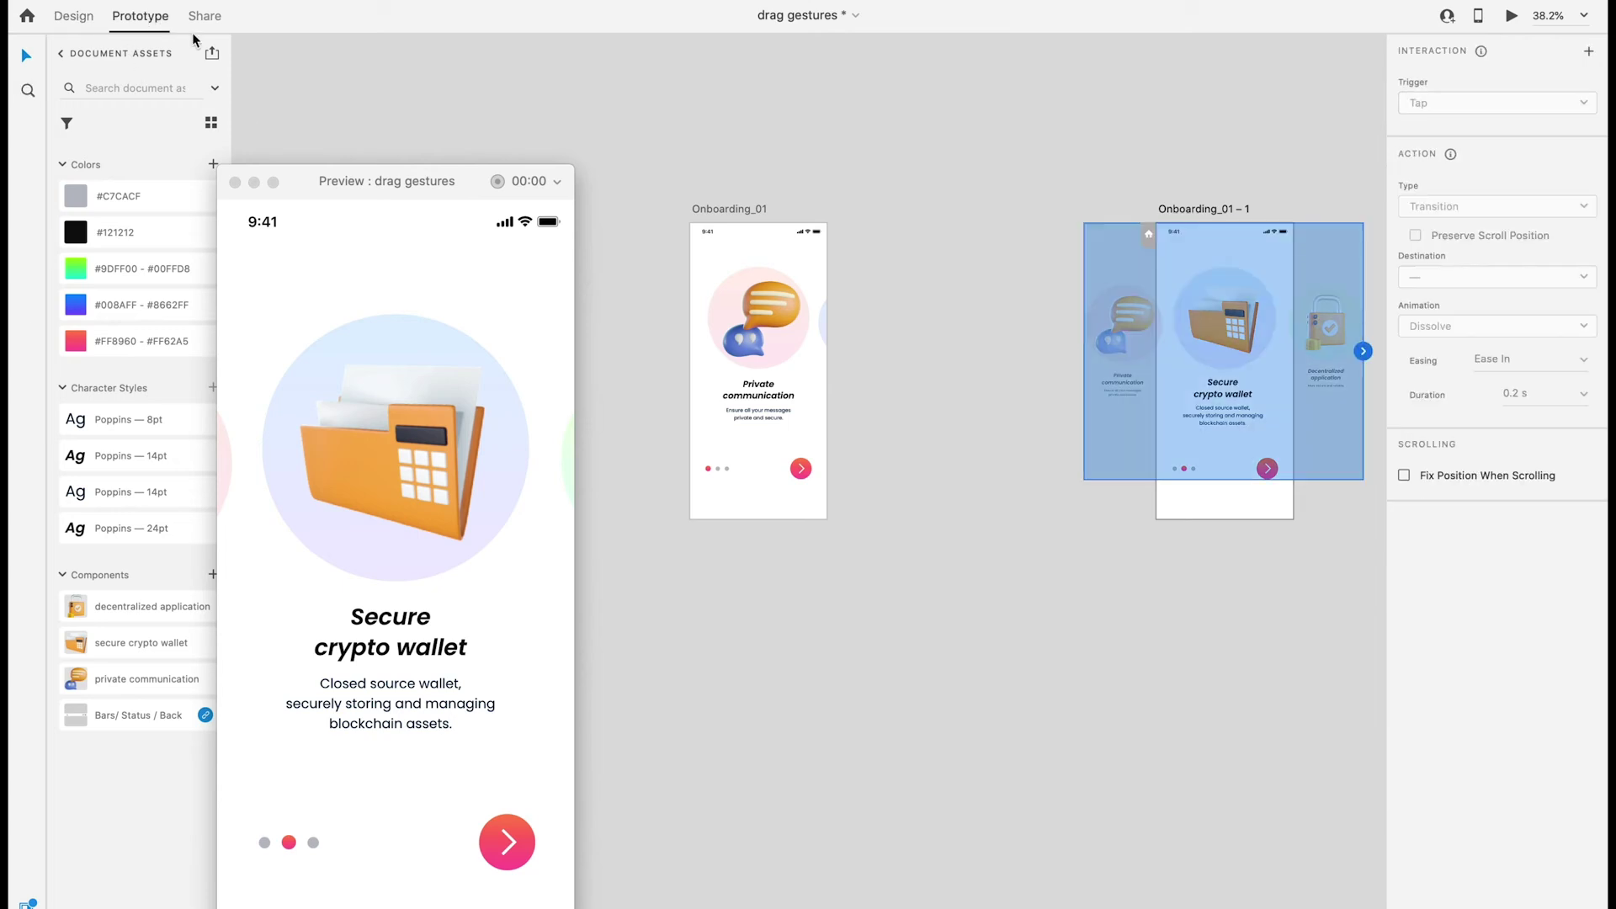
{"action": "double_click", "coordinate": [1145, 334]}
{"action": "left_click_drag", "start_coordinate": [1163, 340], "coordinate": [776, 391]}
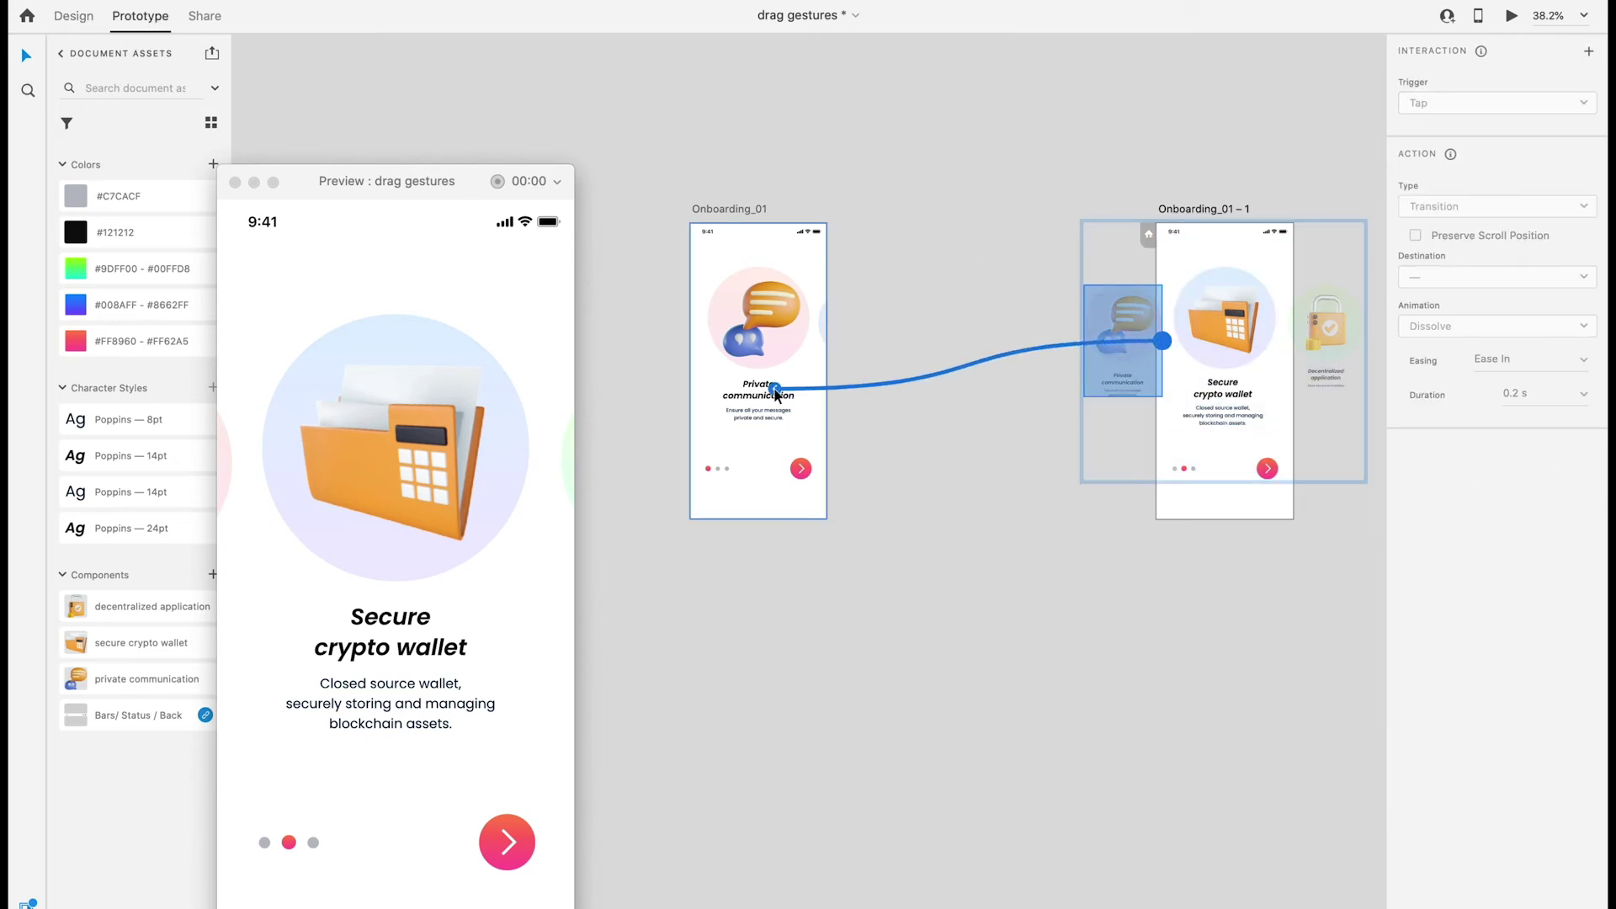
{"action": "mouse_move", "coordinate": [234, 455]}
{"action": "left_mouse_down"}
{"action": "mouse_move", "coordinate": [485, 481]}
{"action": "mouse_move", "coordinate": [262, 460]}
{"action": "mouse_move", "coordinate": [468, 504]}
{"action": "mouse_move", "coordinate": [264, 472]}
{"action": "left_mouse_up"}
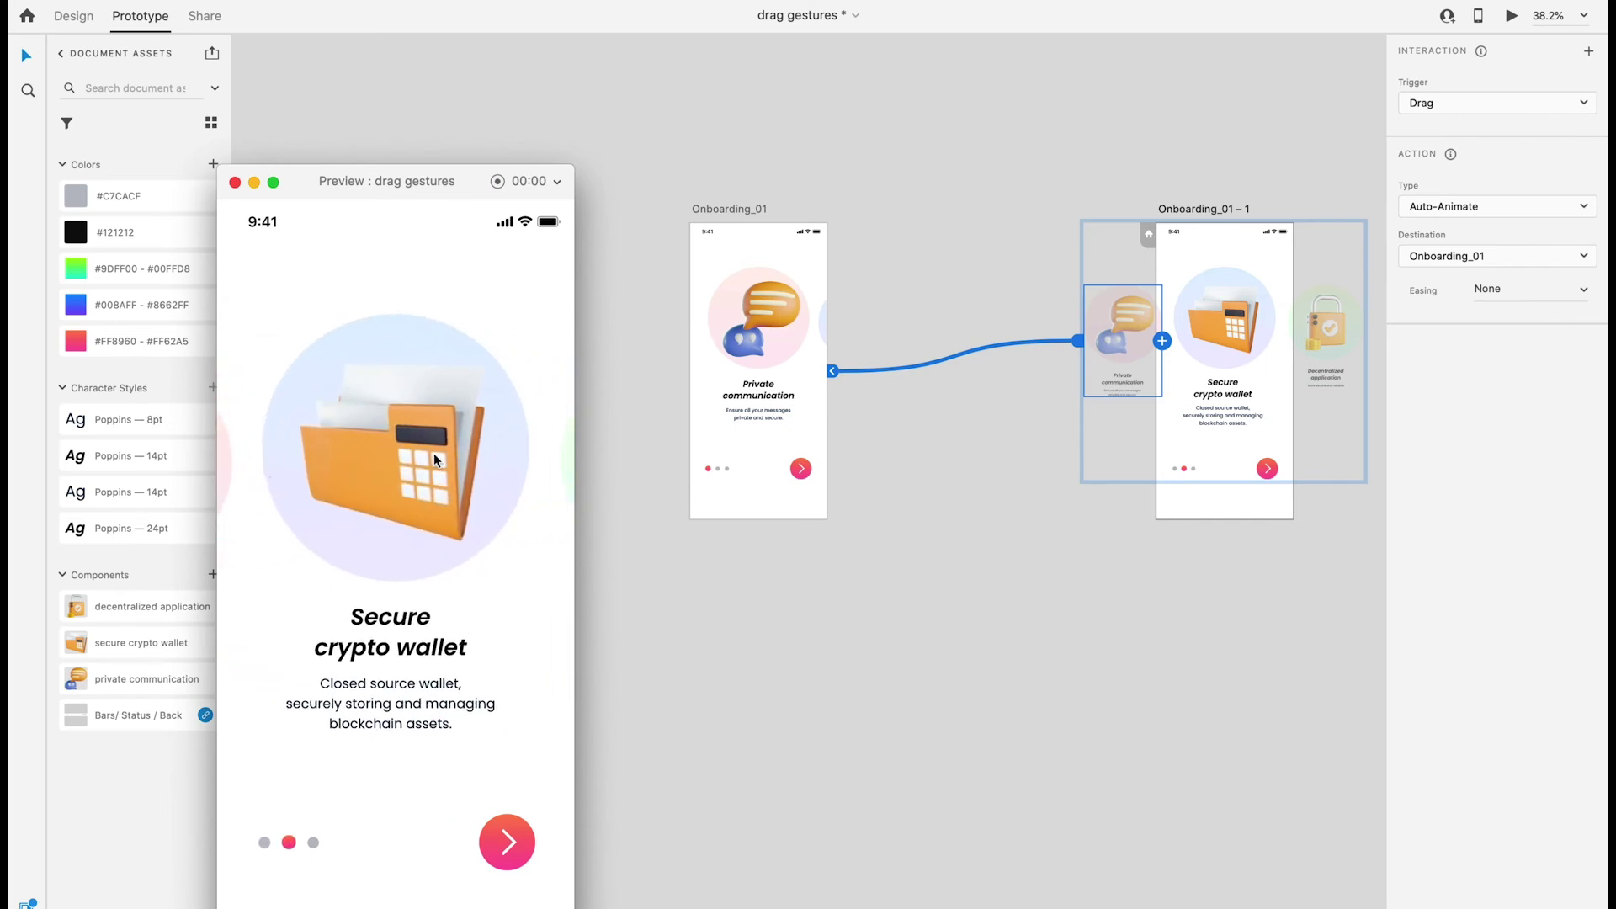
{"action": "scroll", "coordinate": [1022, 473], "scroll_direction": "right", "scroll_amount": 3}
Step: Duplicate Onboarding_01 – 1 into a third artboard, Onboarding_01 – 2, and try centring the lock card
{"action": "left_click", "coordinate": [73, 15]}
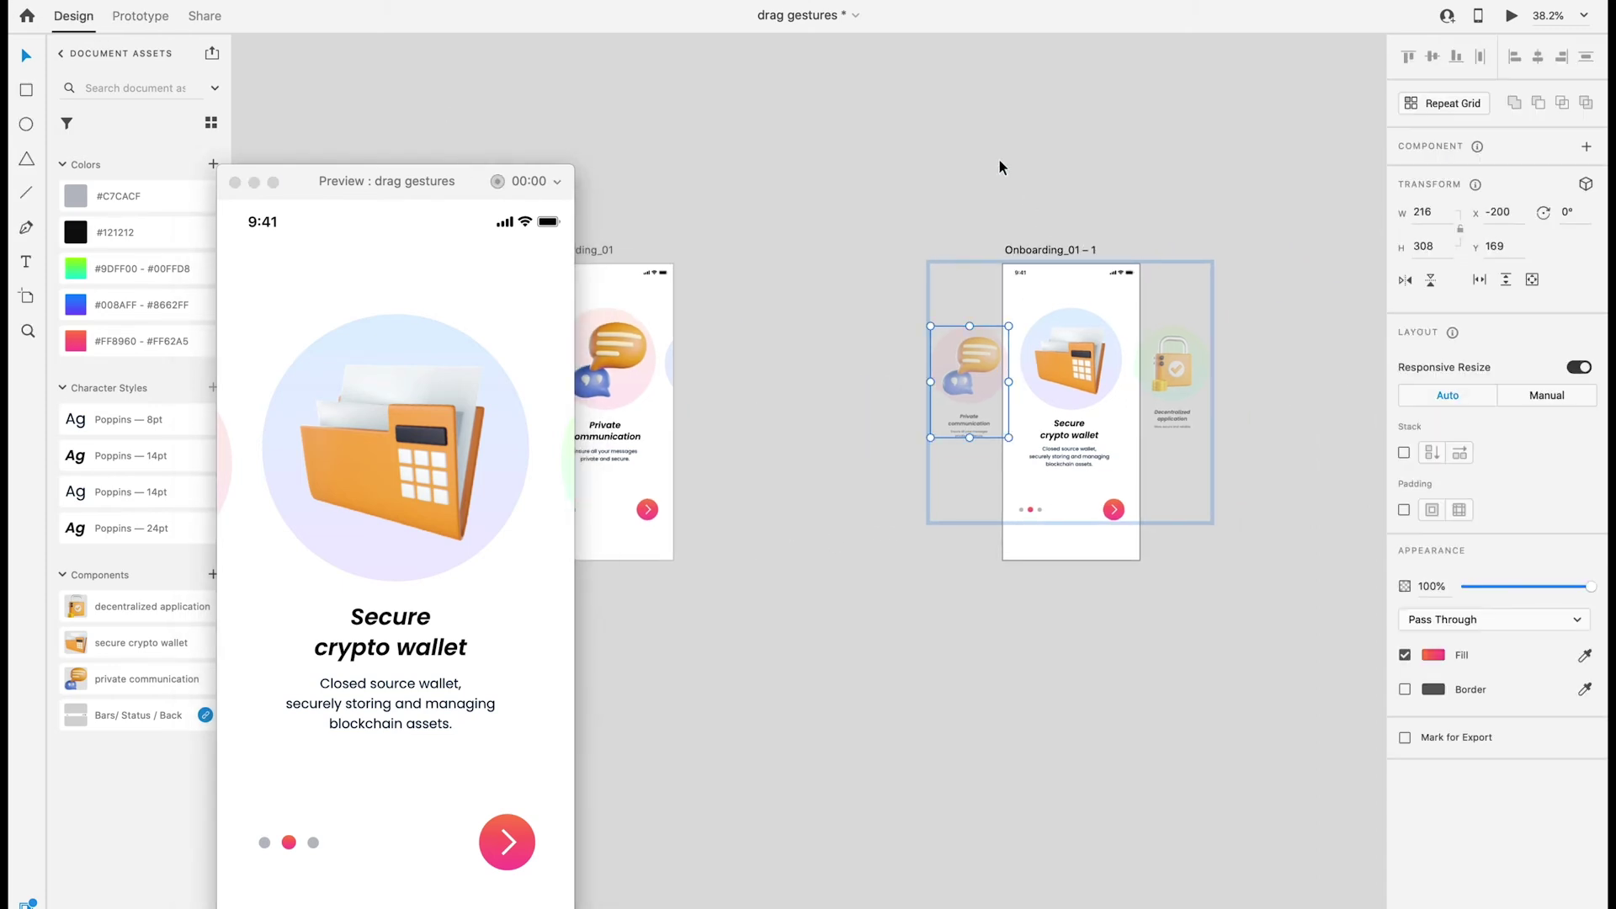
{"action": "scroll", "coordinate": [993, 156], "scroll_direction": "right", "scroll_amount": 3}
{"action": "scroll", "coordinate": [995, 164], "scroll_direction": "right", "scroll_amount": 2}
{"action": "left_click_drag", "start_coordinate": [726, 246], "coordinate": [1201, 248]}
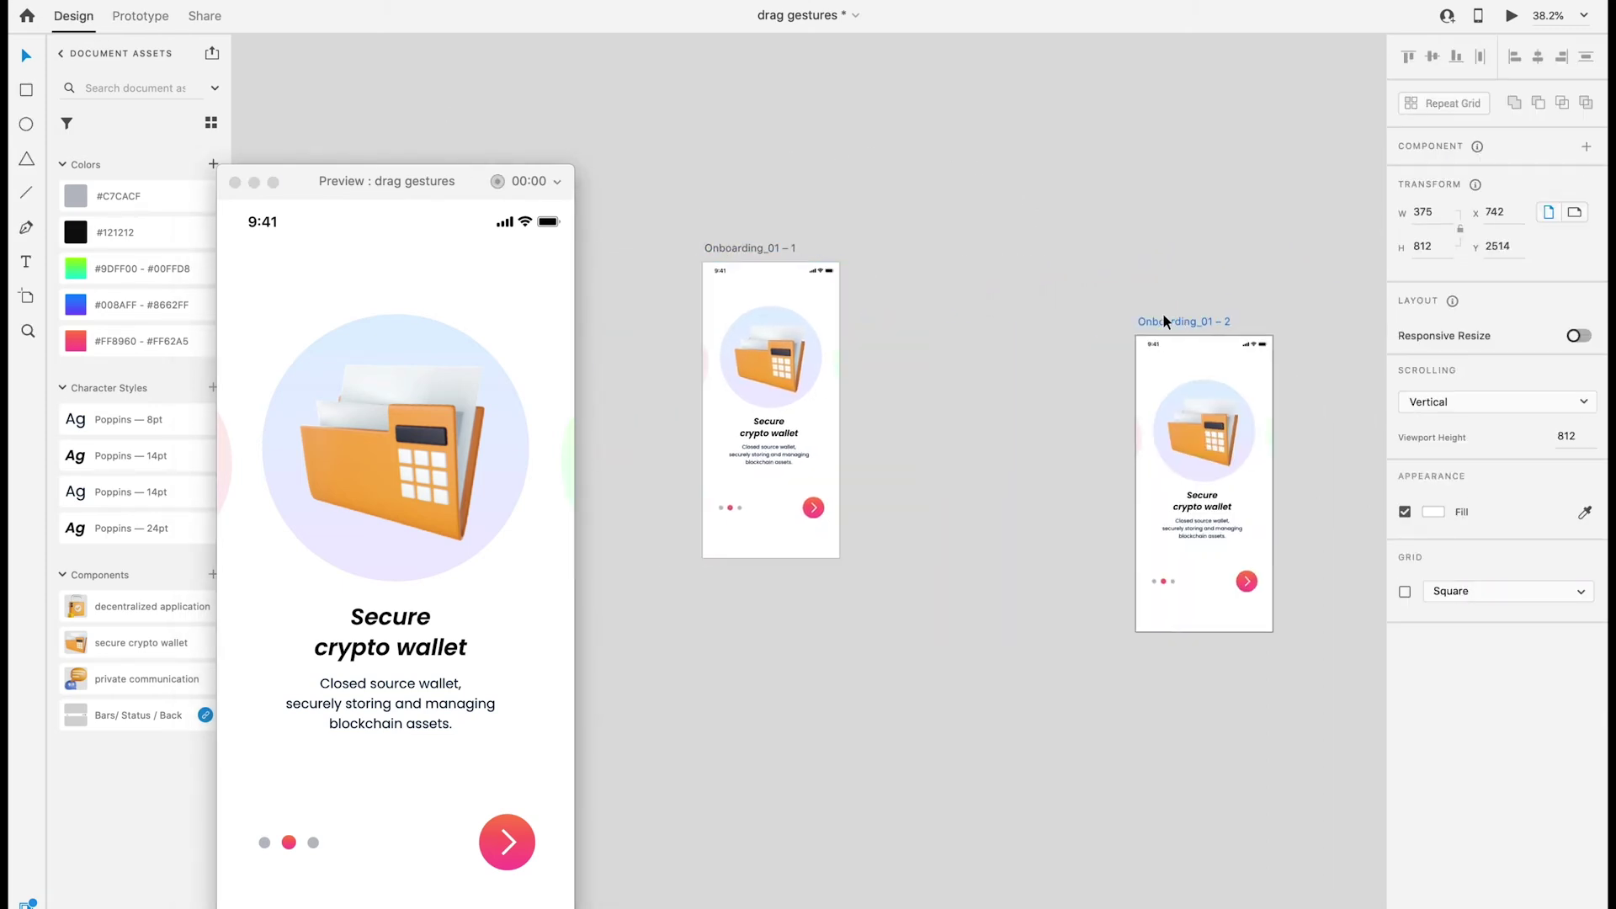
{"action": "scroll", "coordinate": [1201, 244], "scroll_direction": "up", "scroll_amount": 3}
{"action": "left_click", "coordinate": [891, 440]}
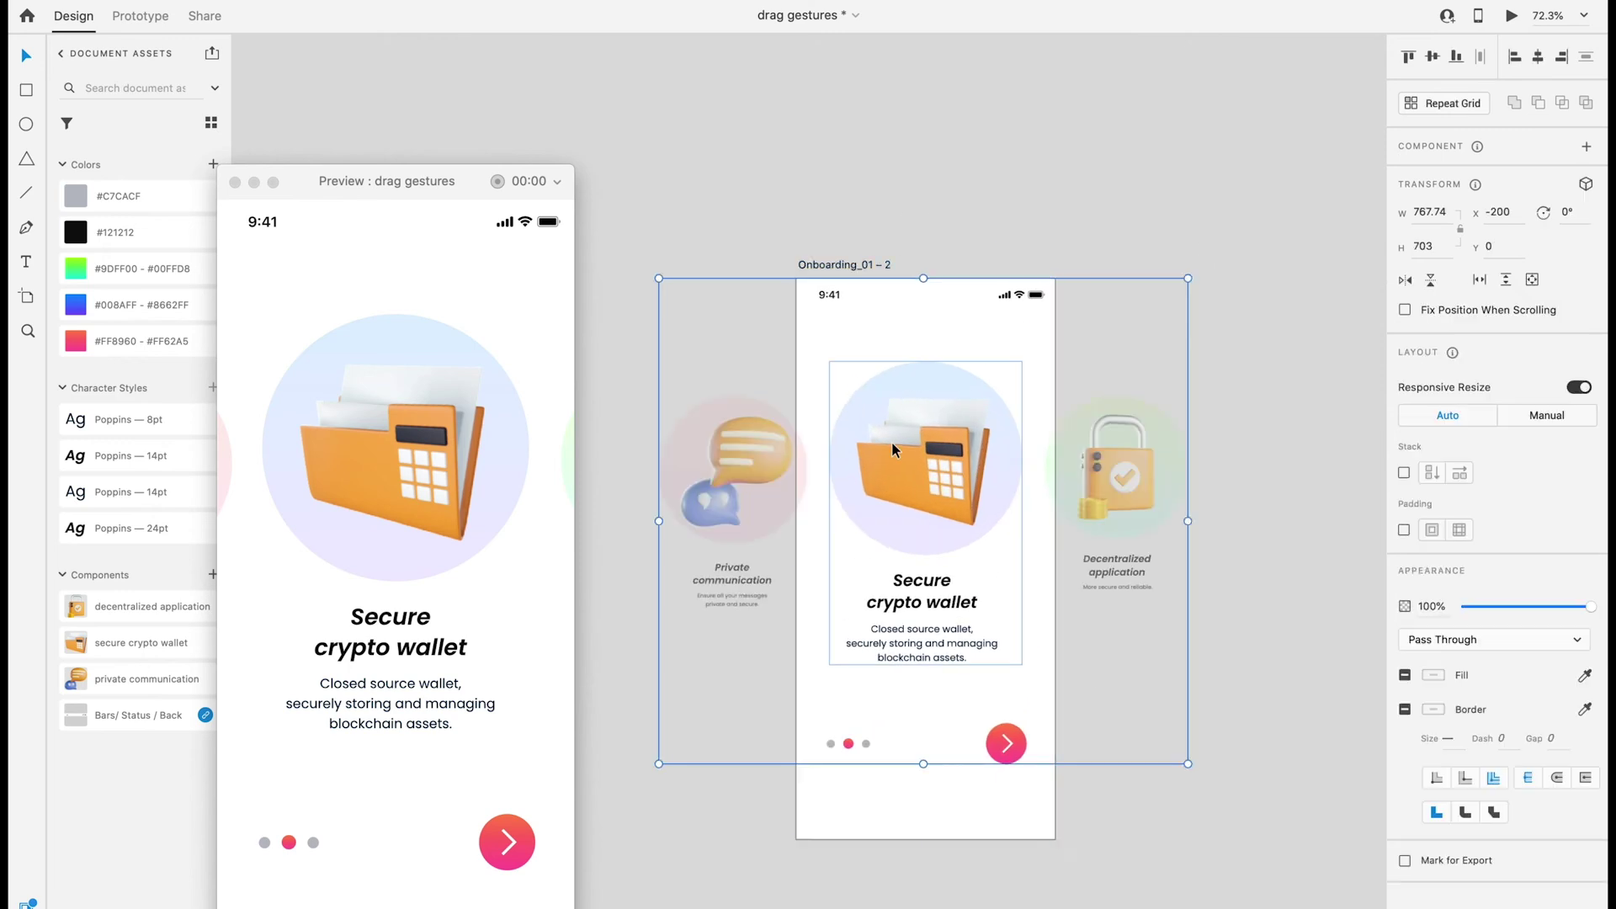
{"action": "scroll", "coordinate": [896, 437], "scroll_direction": "left", "scroll_amount": 2}
{"action": "left_click", "coordinate": [1221, 429]}
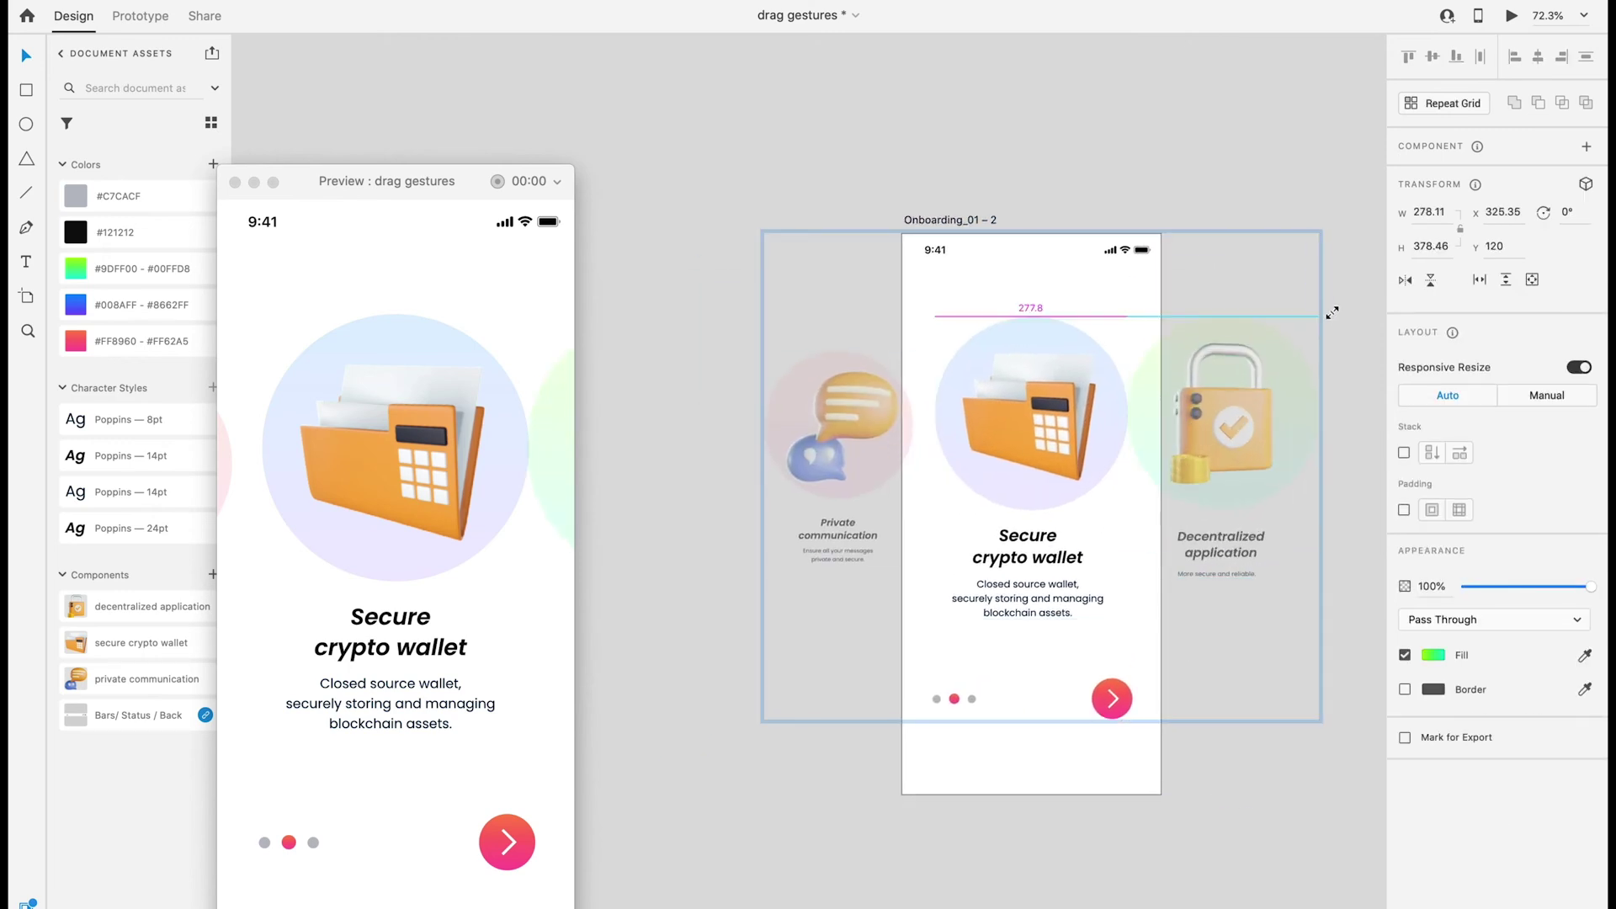
{"action": "left_click_drag", "start_coordinate": [1270, 434], "coordinate": [1110, 432]}
{"action": "left_click_drag", "start_coordinate": [935, 588], "coordinate": [943, 579]}
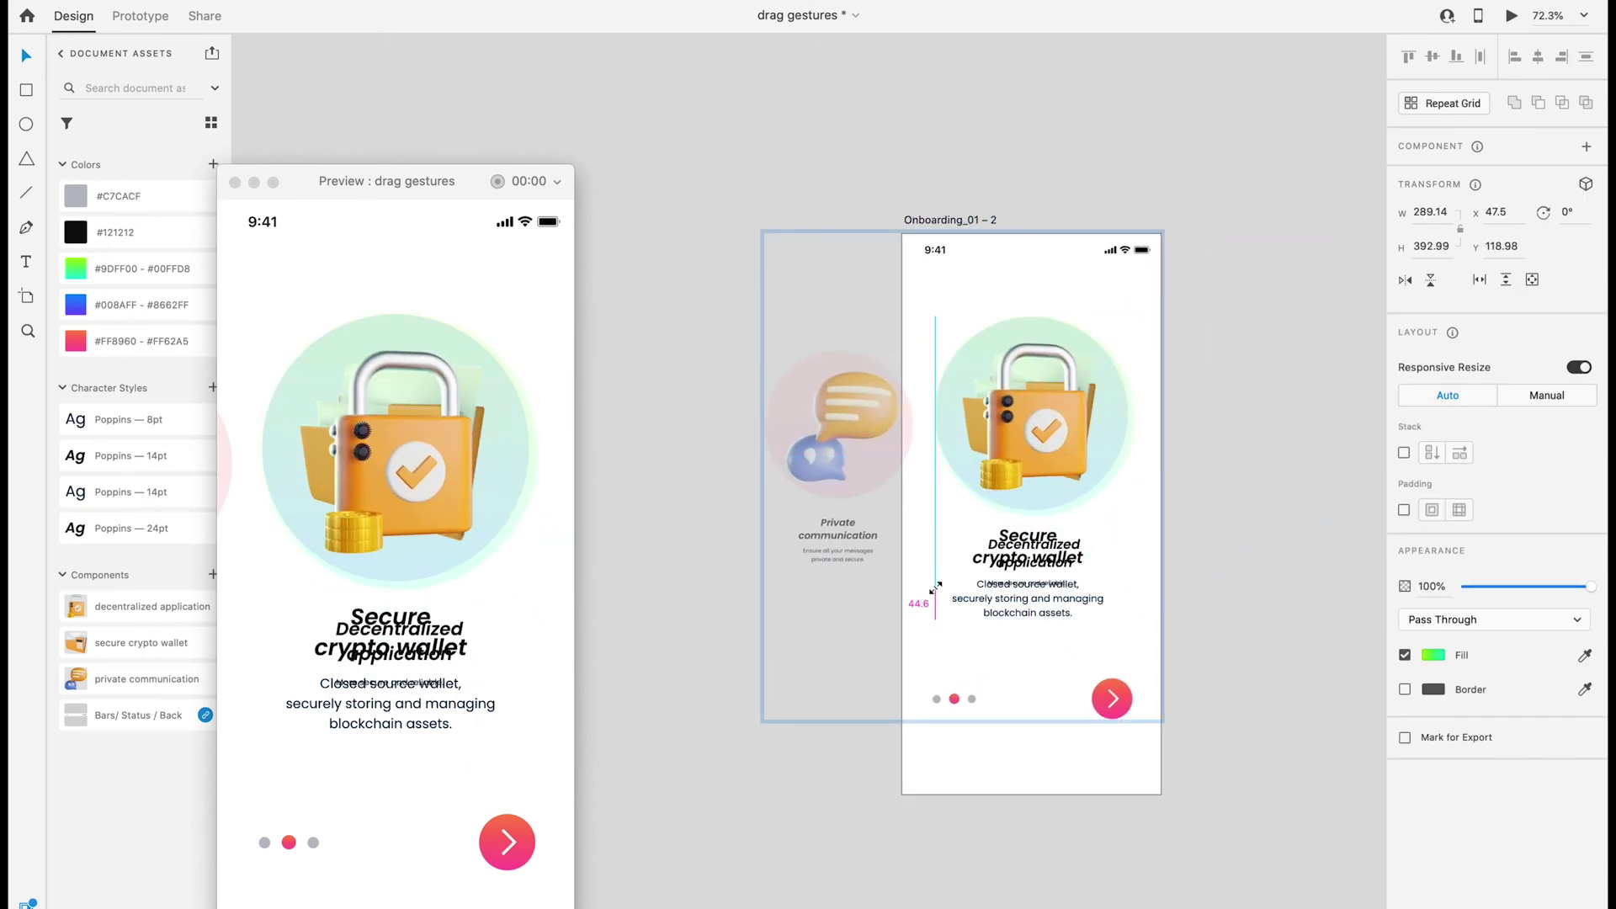
{"action": "key", "text": "ctrl+z"}
{"action": "key", "text": "ctrl+z"}
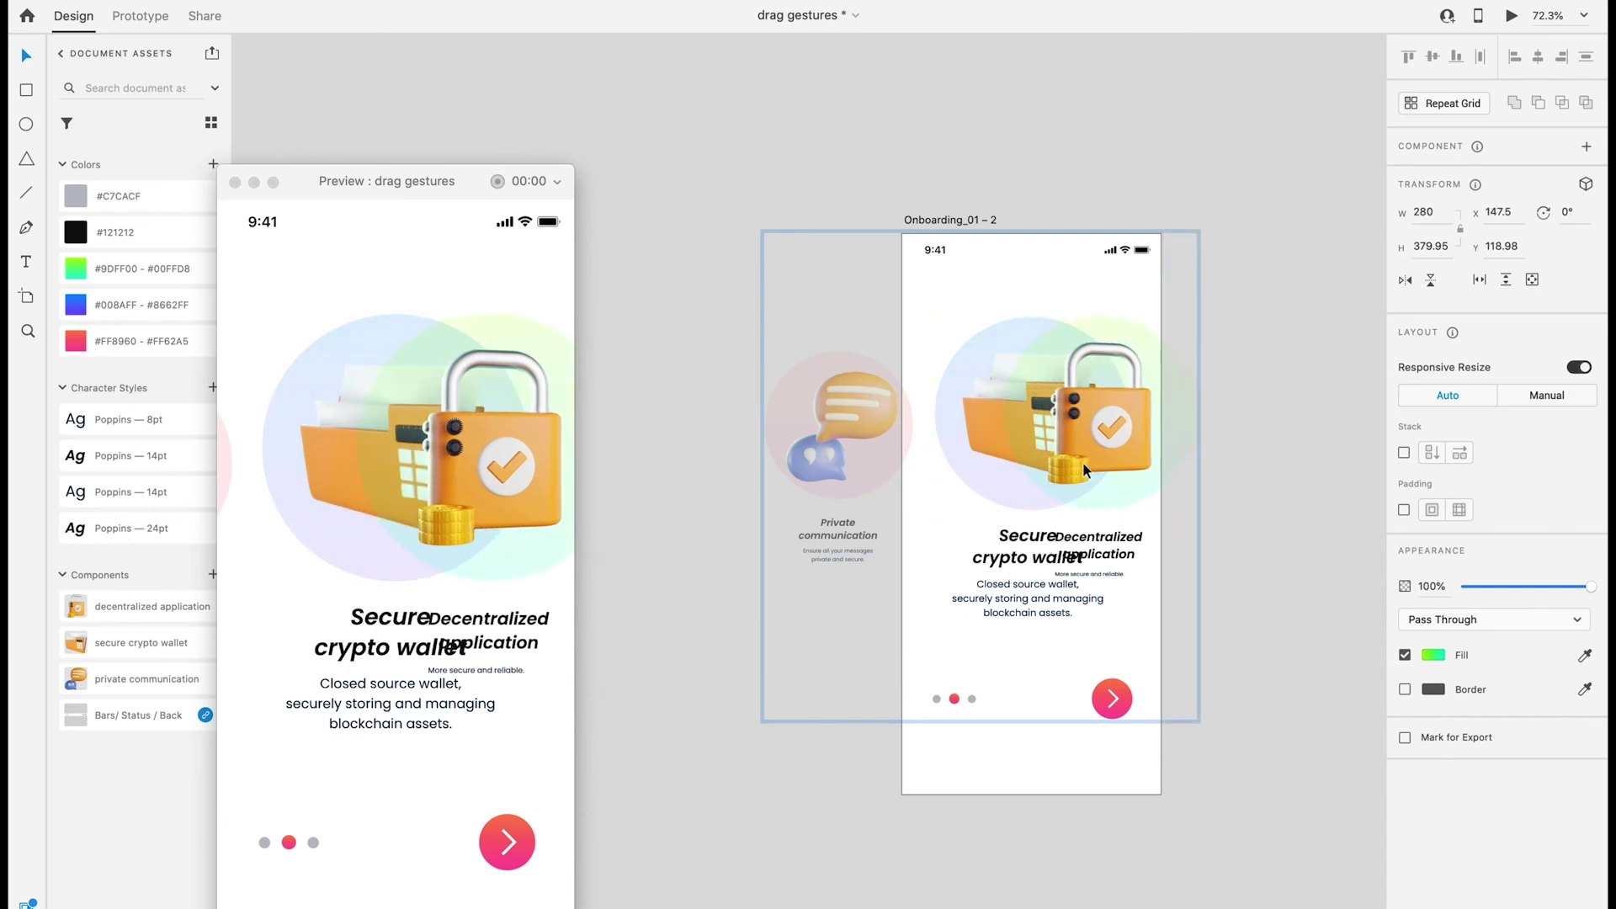
Step: Shrink the wallet card and shift it with the Private communication card left so the lock card is centred
{"action": "left_click_drag", "start_coordinate": [1129, 318], "coordinate": [1107, 341]}
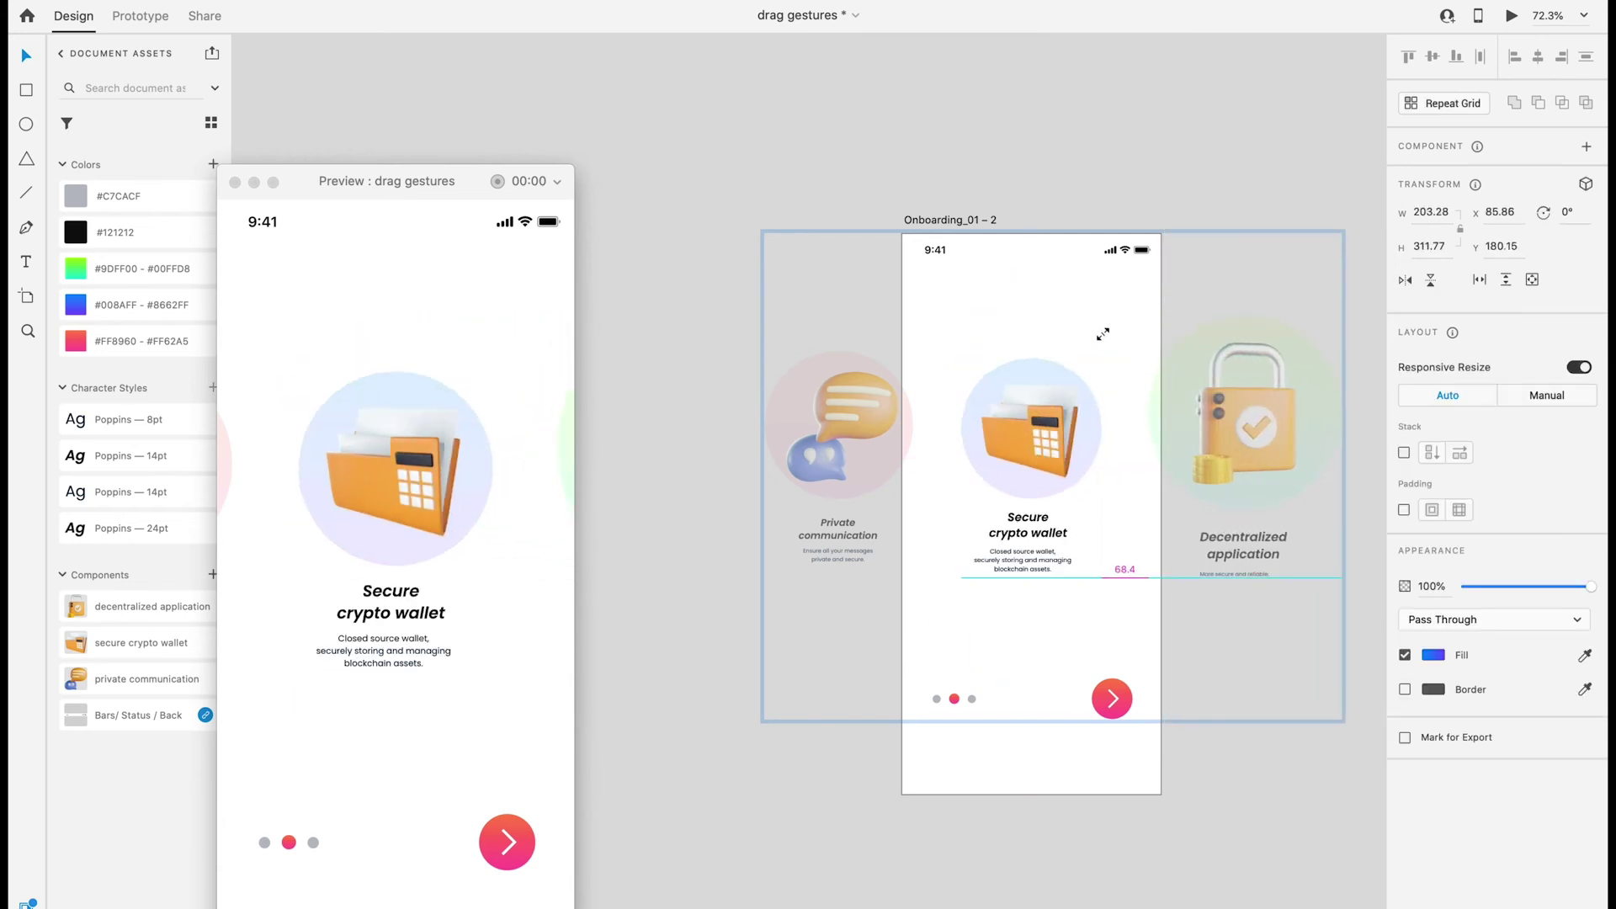
{"action": "left_click", "coordinate": [851, 424], "text": "shift"}
{"action": "key", "text": "shift+Left"}
{"action": "key", "text": "shift+Left"}
{"action": "key", "text": "shift+Left"}
{"action": "key", "text": "shift+Left"}
{"action": "key", "text": "shift+Left"}
{"action": "key", "text": "shift+Left"}
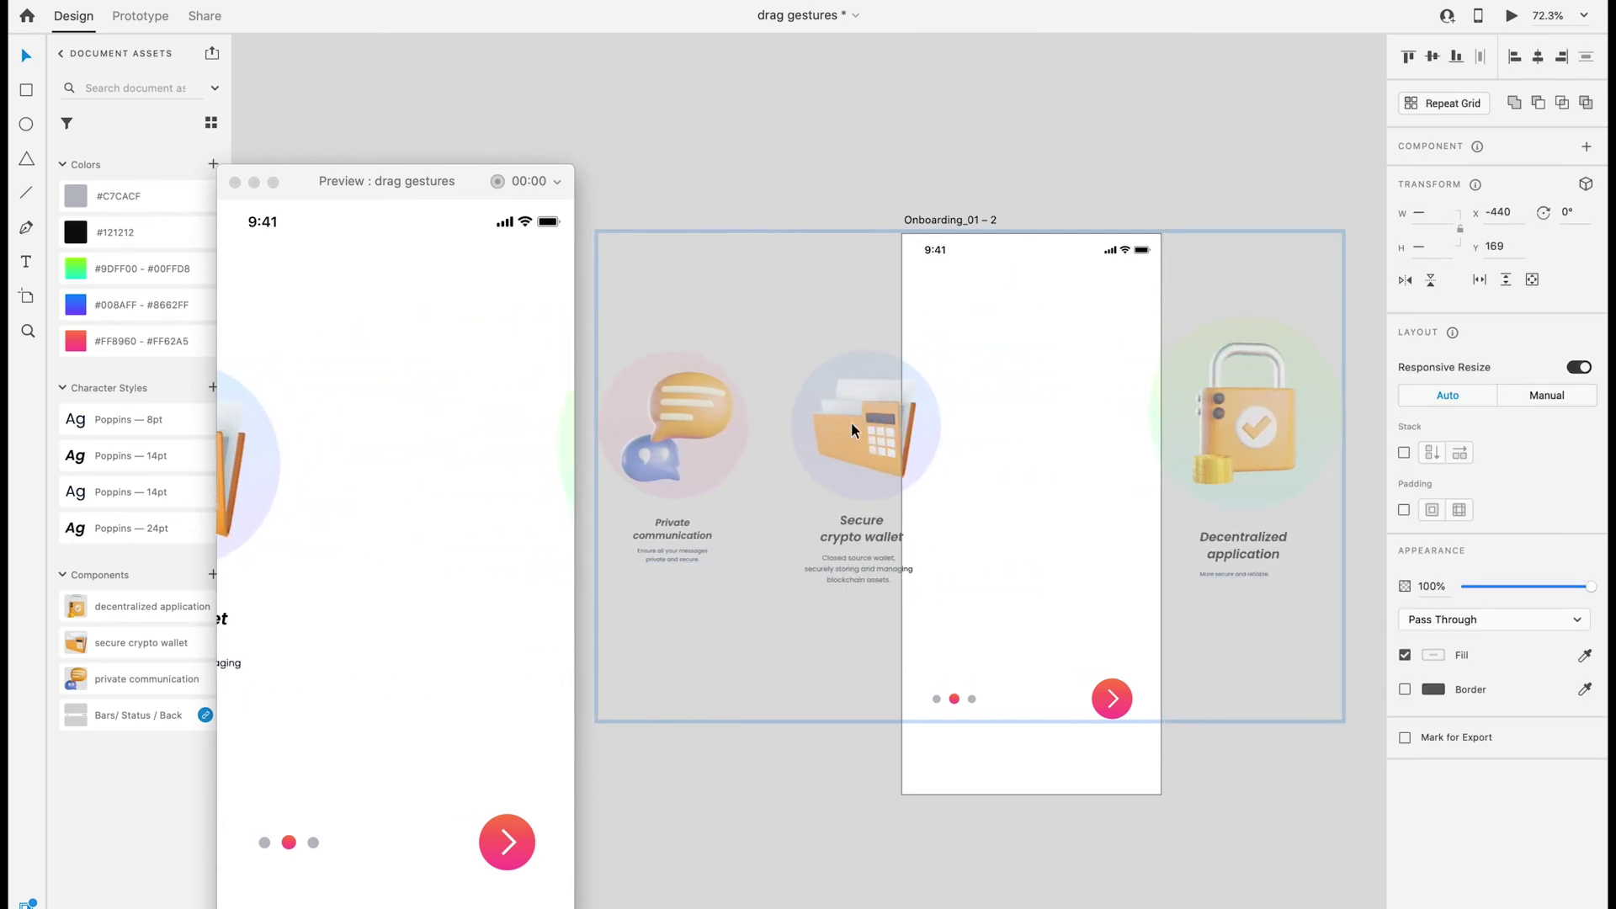
{"action": "key", "text": "shift+Left"}
{"action": "key", "text": "shift+Left"}
{"action": "scroll", "coordinate": [851, 423], "scroll_direction": "up", "scroll_amount": 3}
Step: Restyle the Secure crypto wallet description to smaller regular text and nudge it into place
{"action": "double_click", "coordinate": [934, 559]}
{"action": "key", "text": "Return"}
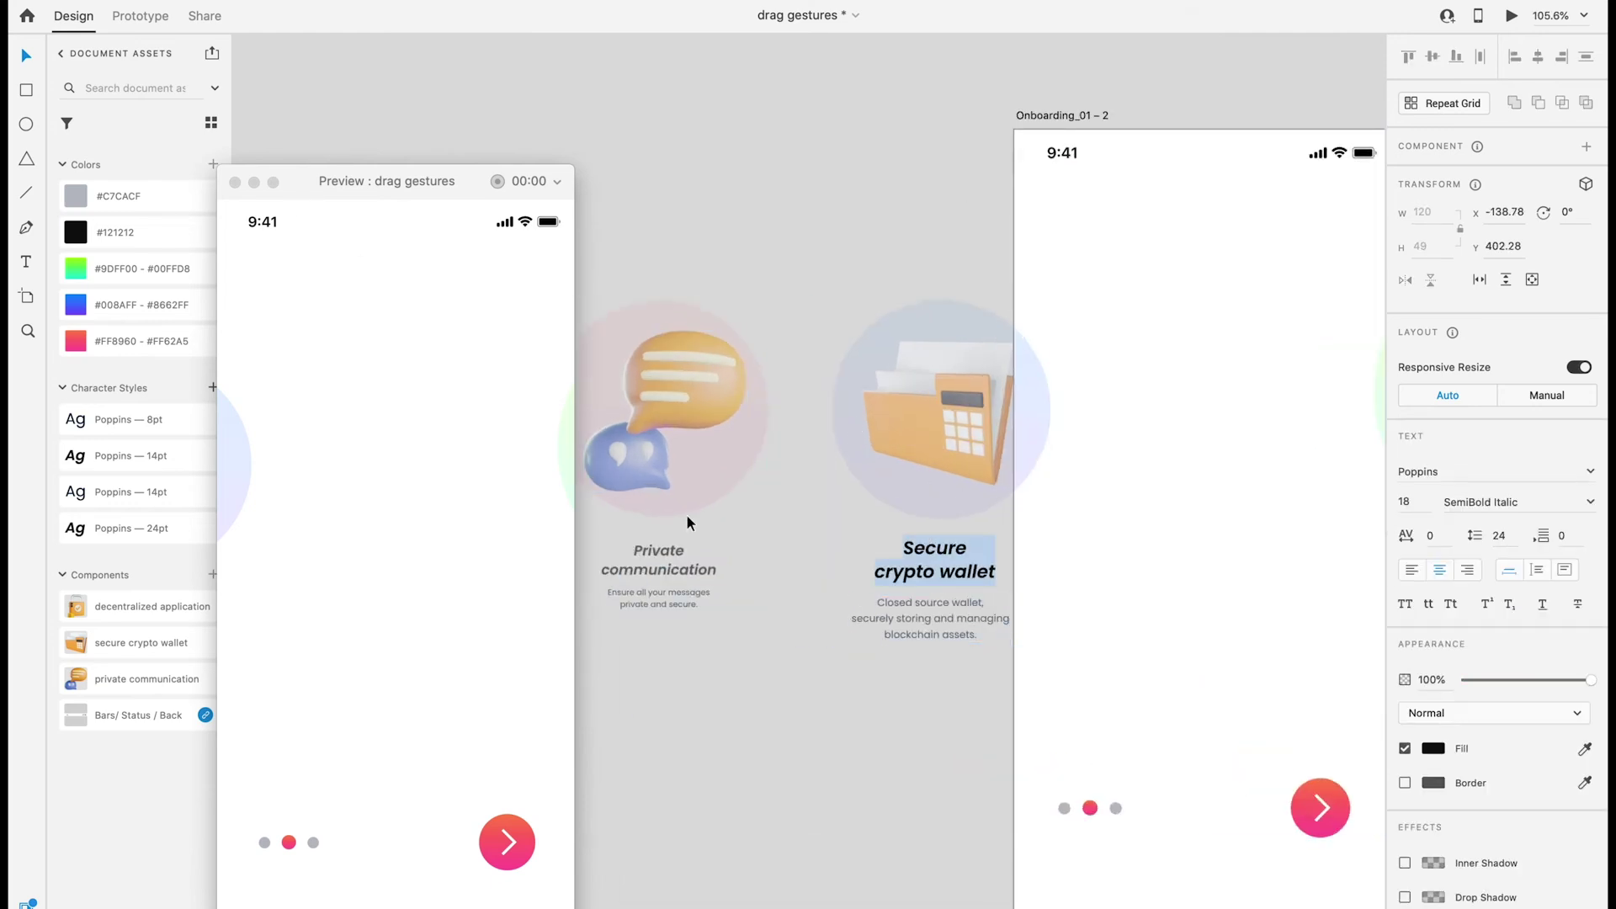
{"action": "double_click", "coordinate": [995, 614]}
{"action": "left_click", "coordinate": [140, 415]}
{"action": "key", "text": "Escape"}
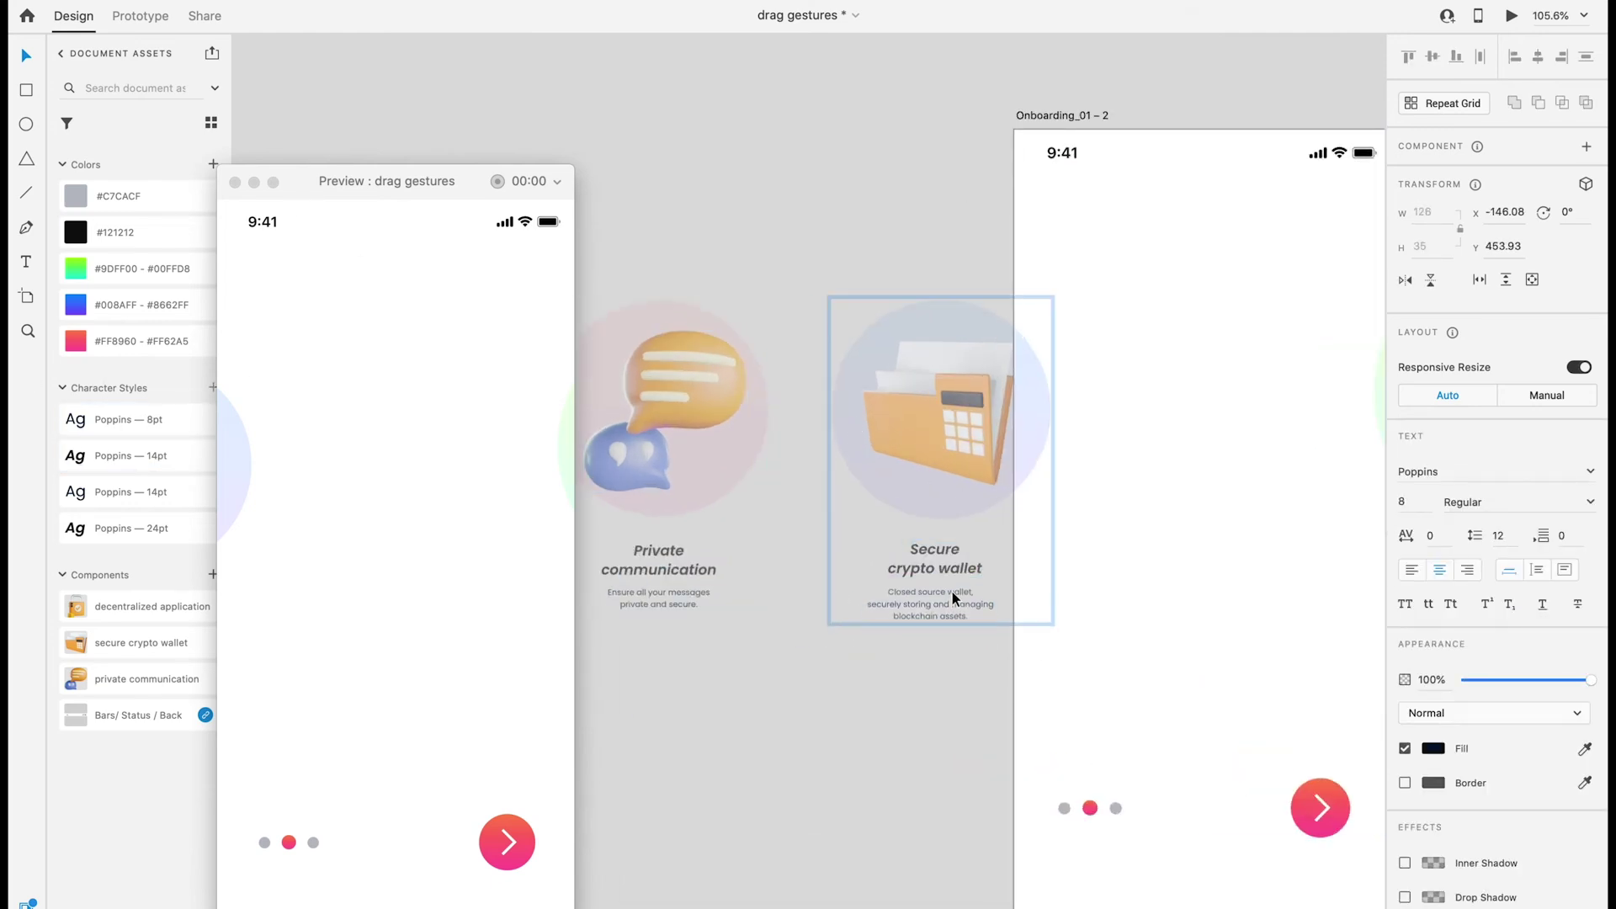
{"action": "left_click_drag", "start_coordinate": [951, 591], "coordinate": [956, 592]}
{"action": "scroll", "coordinate": [954, 593], "scroll_direction": "right", "scroll_amount": 3}
{"action": "scroll", "coordinate": [954, 600], "scroll_direction": "down", "scroll_amount": 3}
Step: Restyle the Decentralized application description to 14pt regular text
{"action": "left_click", "coordinate": [1193, 478]}
{"action": "scroll", "coordinate": [1194, 477], "scroll_direction": "right", "scroll_amount": 3}
{"action": "scroll", "coordinate": [1194, 477], "scroll_direction": "right", "scroll_amount": 3}
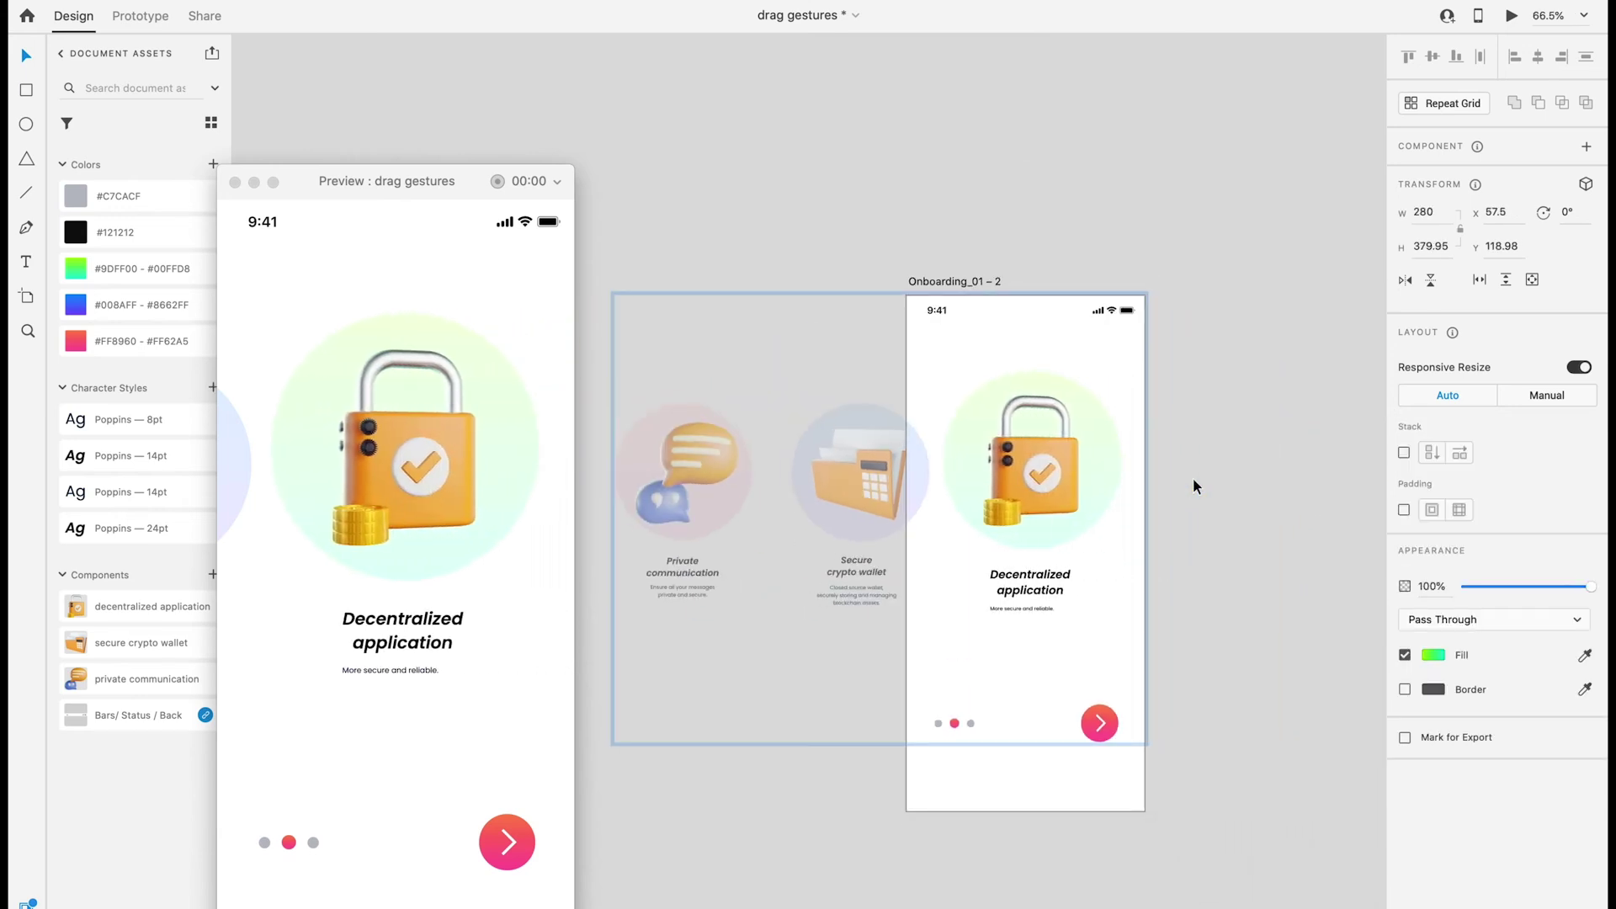
{"action": "double_click", "coordinate": [1092, 437]}
{"action": "double_click", "coordinate": [1026, 581]}
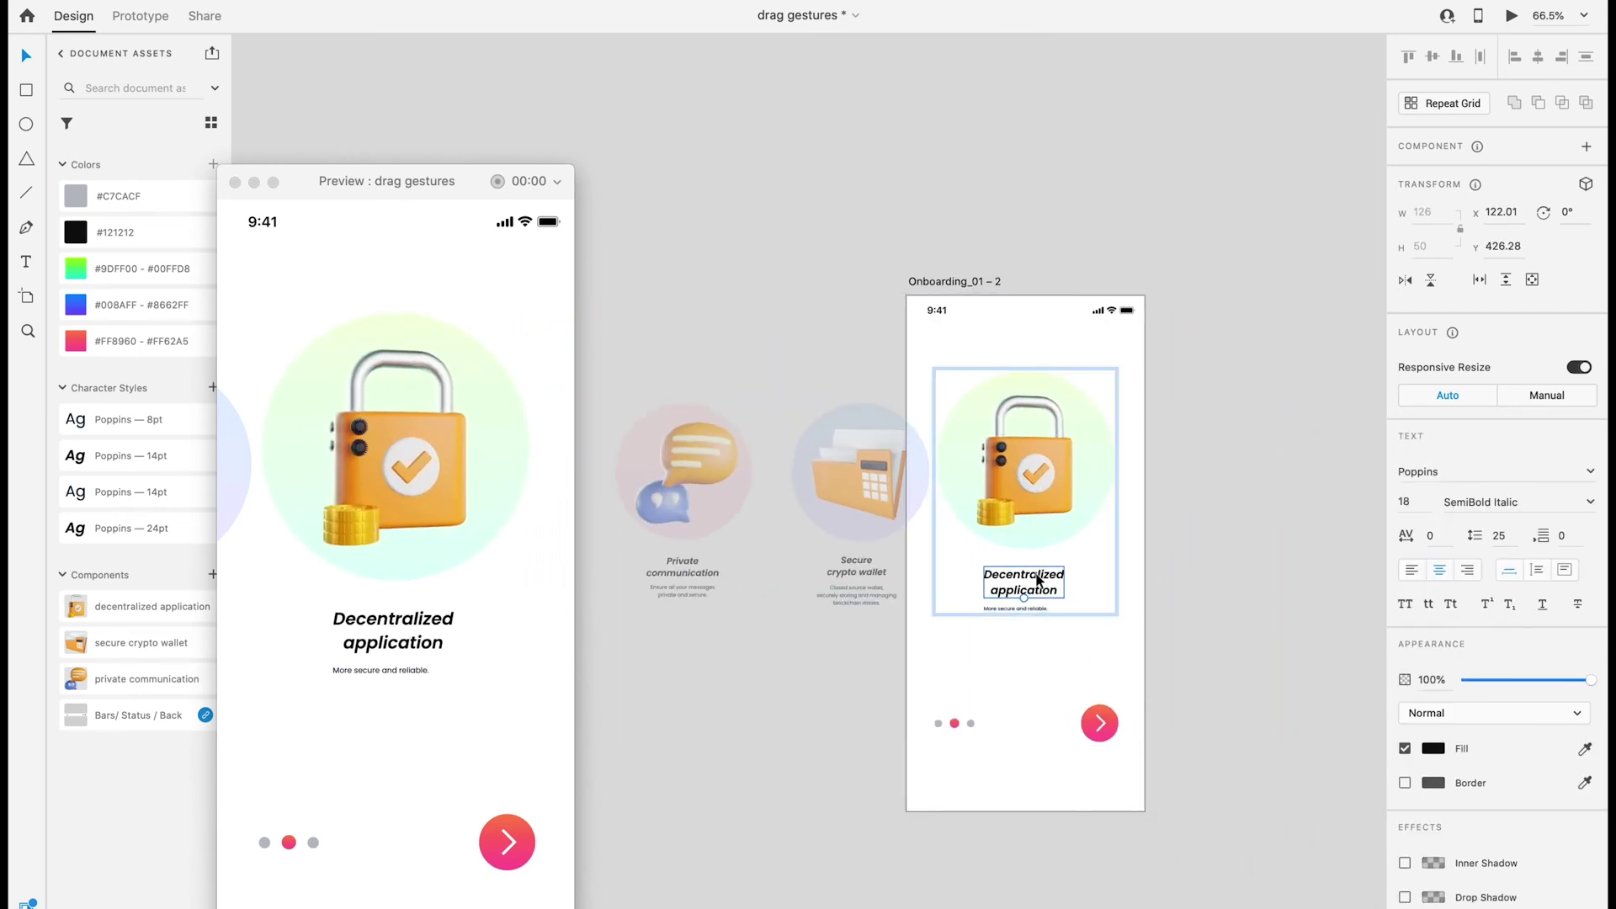
{"action": "left_click", "coordinate": [1015, 609]}
{"action": "left_click", "coordinate": [126, 492]}
{"action": "scroll", "coordinate": [1199, 643], "scroll_direction": "up", "scroll_amount": 5}
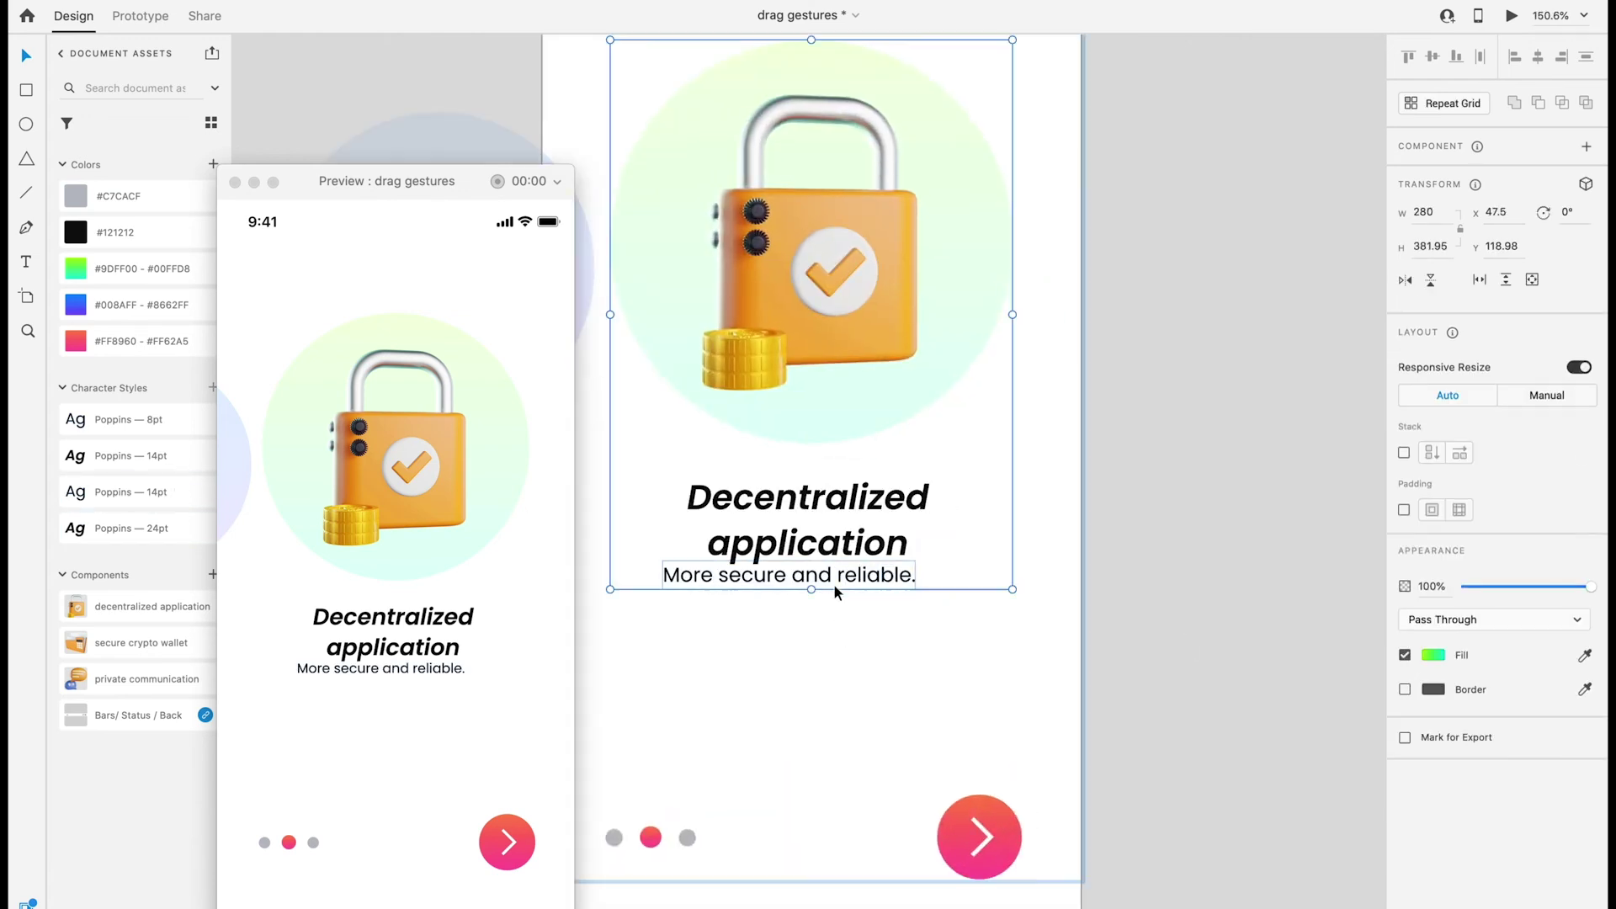
{"action": "scroll", "coordinate": [896, 601], "scroll_direction": "down", "scroll_amount": 5}
{"action": "scroll", "coordinate": [846, 593], "scroll_direction": "down", "scroll_amount": 3}
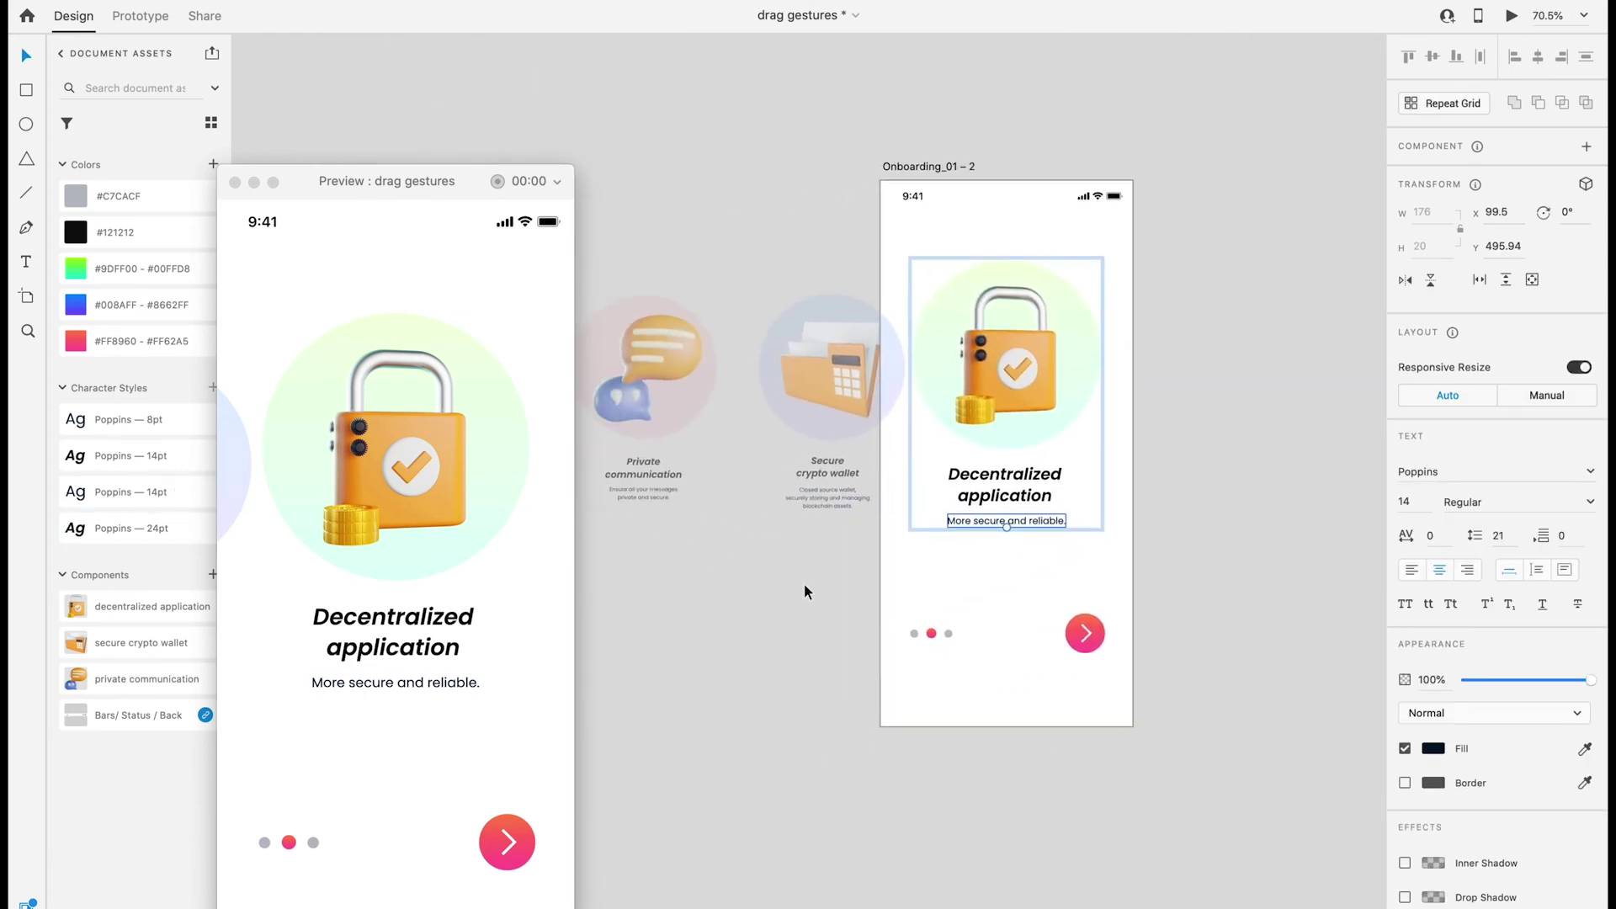
{"action": "scroll", "coordinate": [805, 584], "scroll_direction": "down", "scroll_amount": 2}
{"action": "left_click", "coordinate": [774, 585]}
{"action": "scroll", "coordinate": [774, 585], "scroll_direction": "left", "scroll_amount": 3}
{"action": "left_click", "coordinate": [681, 364]}
{"action": "key", "text": "ctrl+Tab"}
{"action": "left_click", "coordinate": [758, 506]}
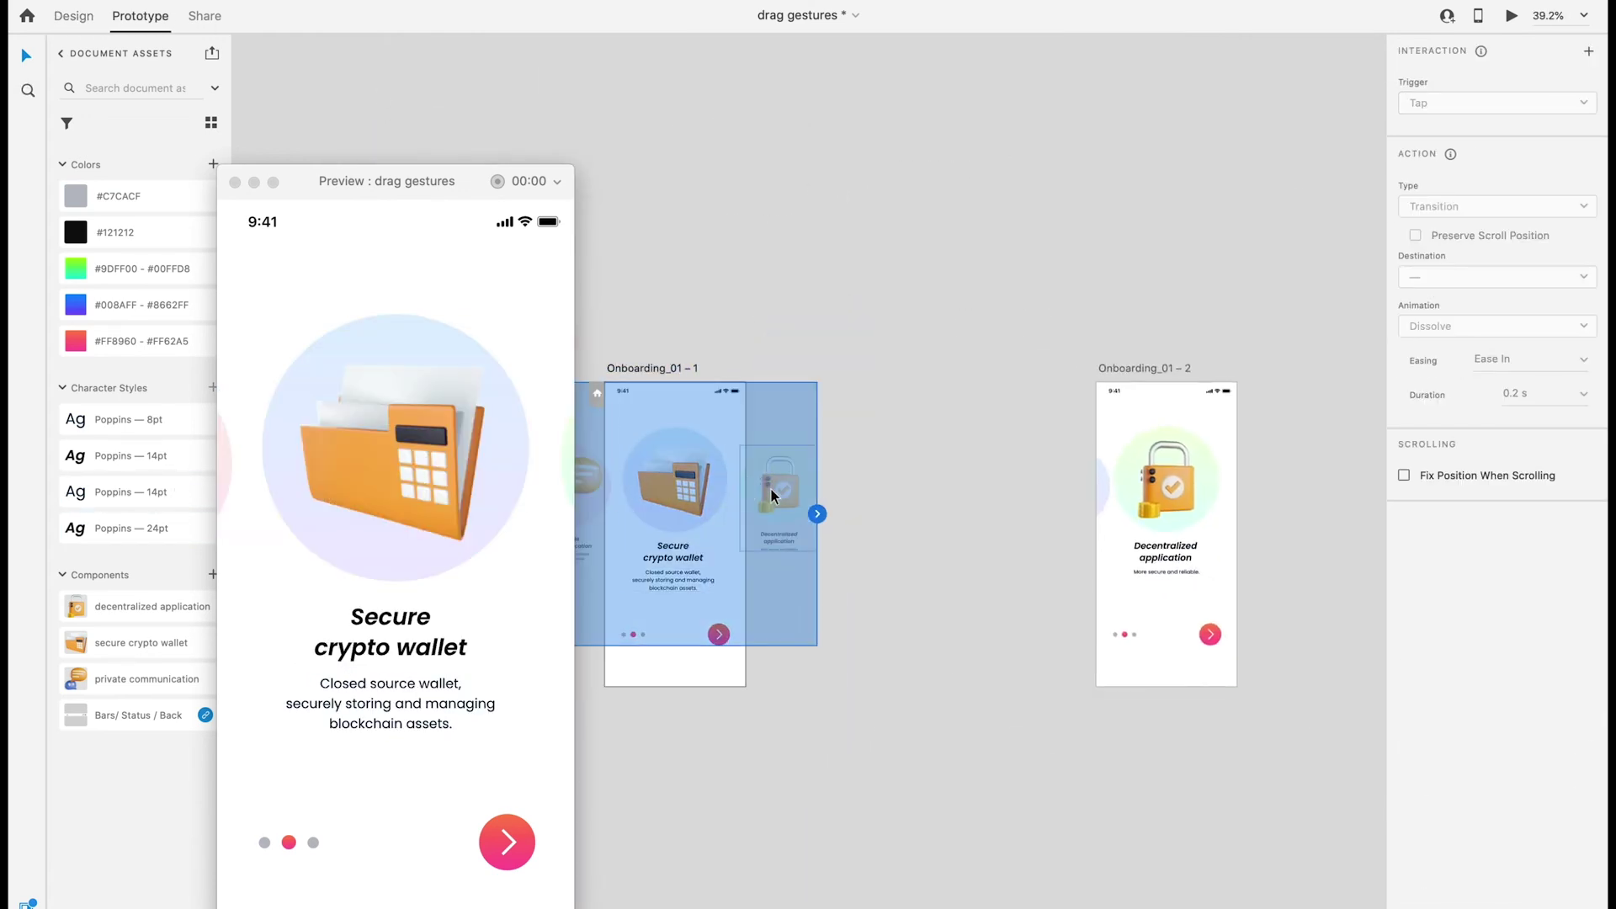
Step: Wire the lock card on Onboarding_01 – 1 to Onboarding_01 – 2 with a Drag Auto-Animate transition and test it
{"action": "left_click_drag", "start_coordinate": [821, 499], "coordinate": [1162, 531]}
{"action": "left_click_drag", "start_coordinate": [505, 456], "coordinate": [397, 452]}
{"action": "key", "text": "ctrl+Tab"}
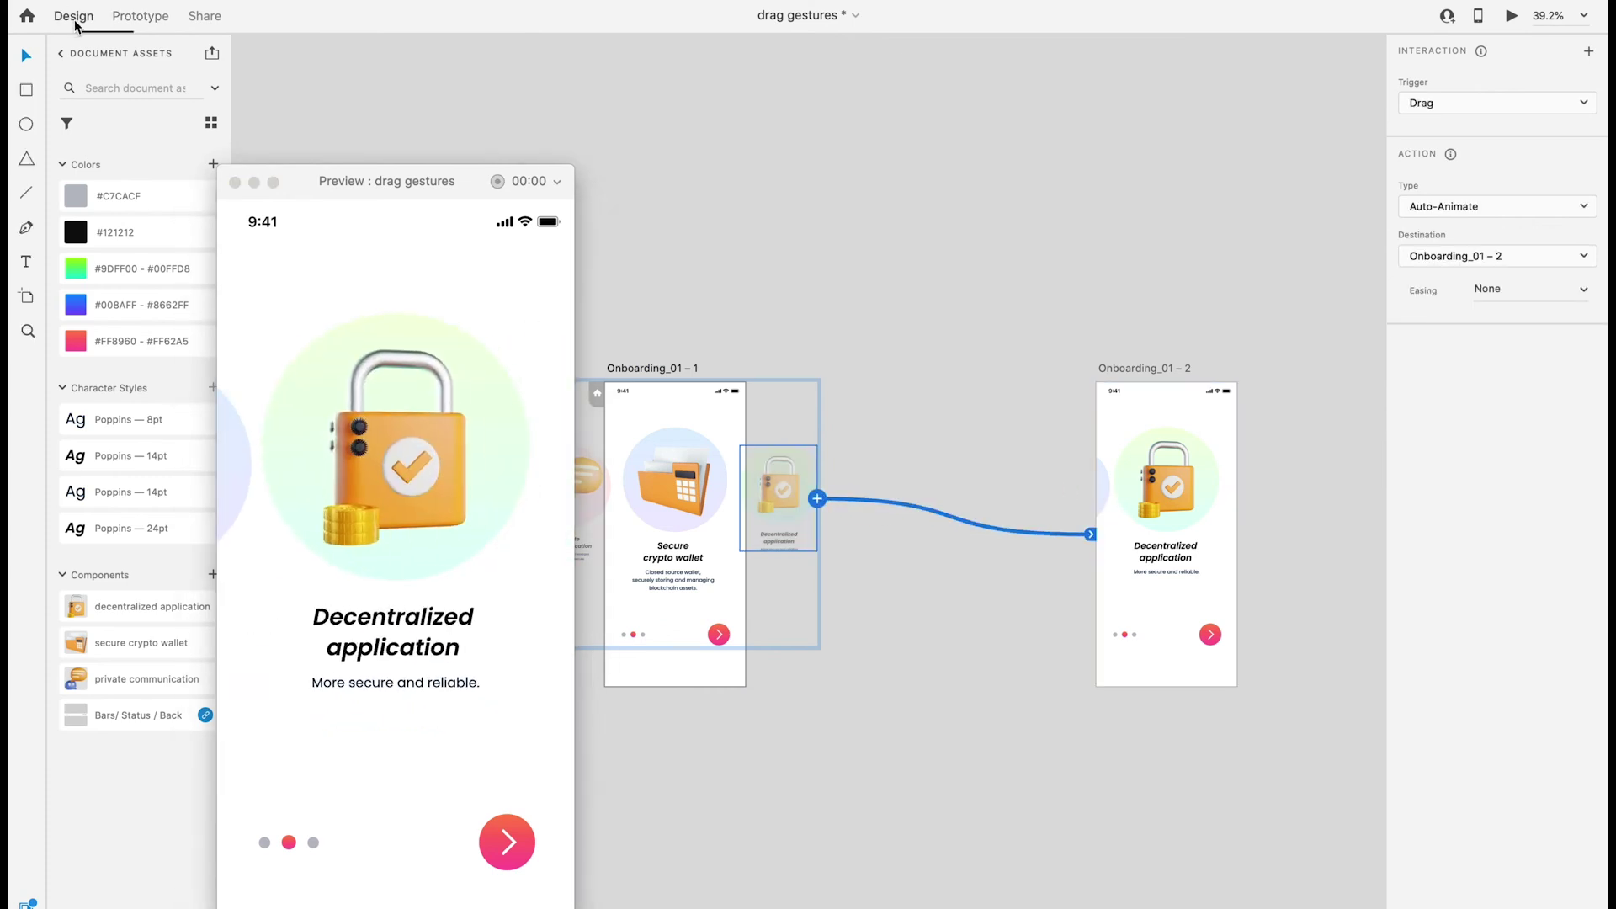
{"action": "scroll", "coordinate": [887, 549], "scroll_direction": "up", "scroll_amount": 5}
{"action": "scroll", "coordinate": [887, 549], "scroll_direction": "down", "scroll_amount": 5}
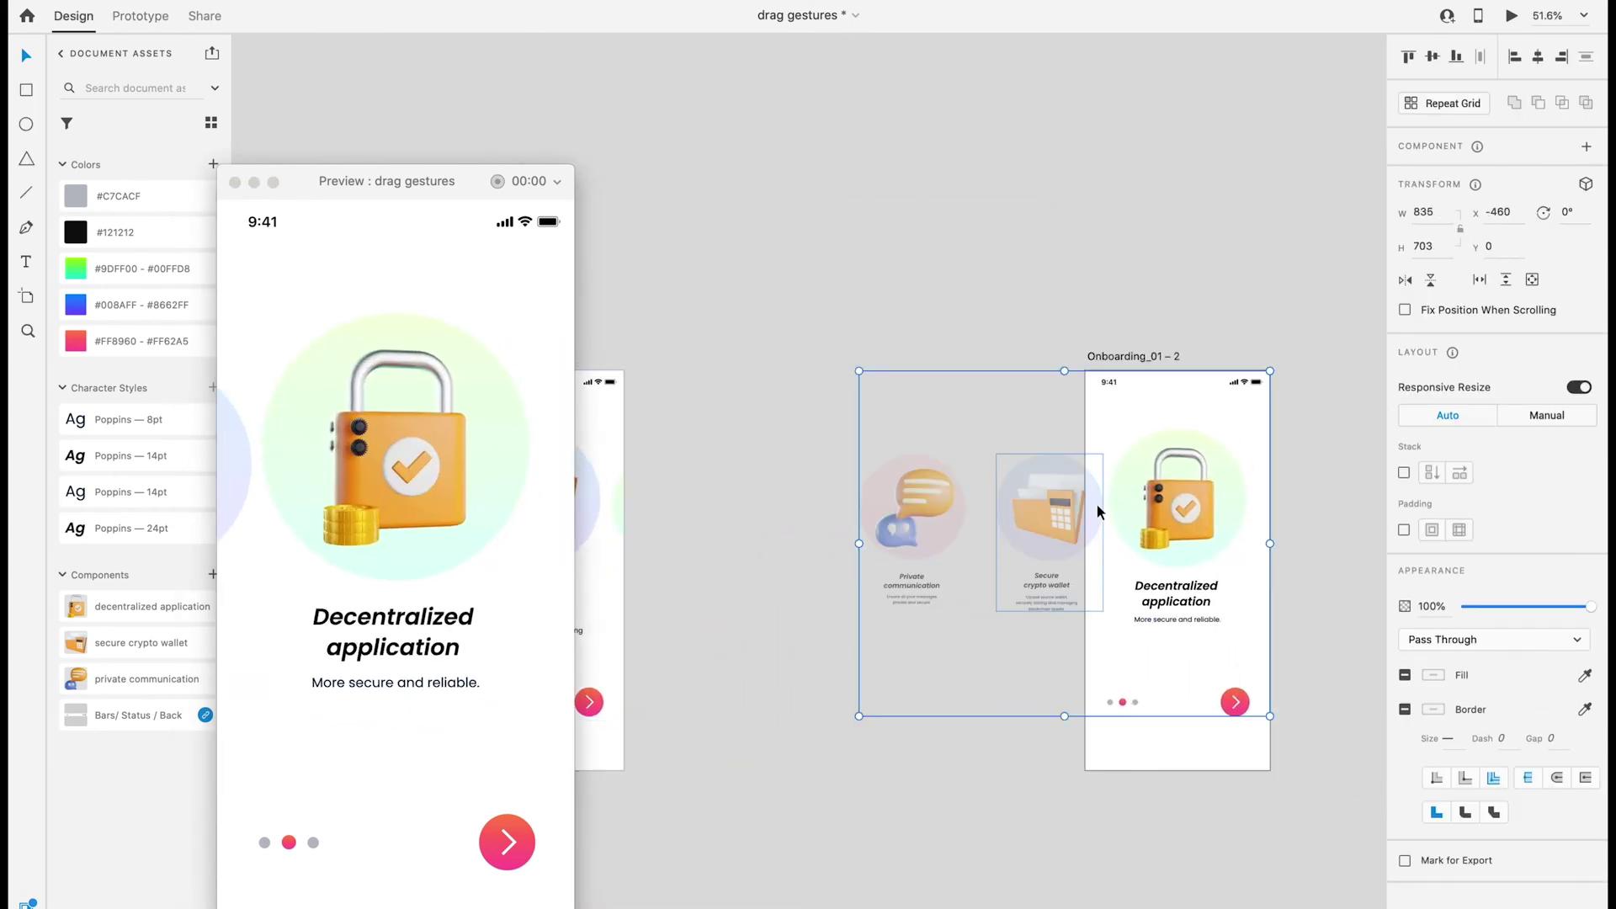
{"action": "left_click_drag", "start_coordinate": [1049, 505], "coordinate": [1098, 511]}
{"action": "scroll", "coordinate": [1097, 511], "scroll_direction": "down", "scroll_amount": 3}
{"action": "left_click", "coordinate": [716, 310]}
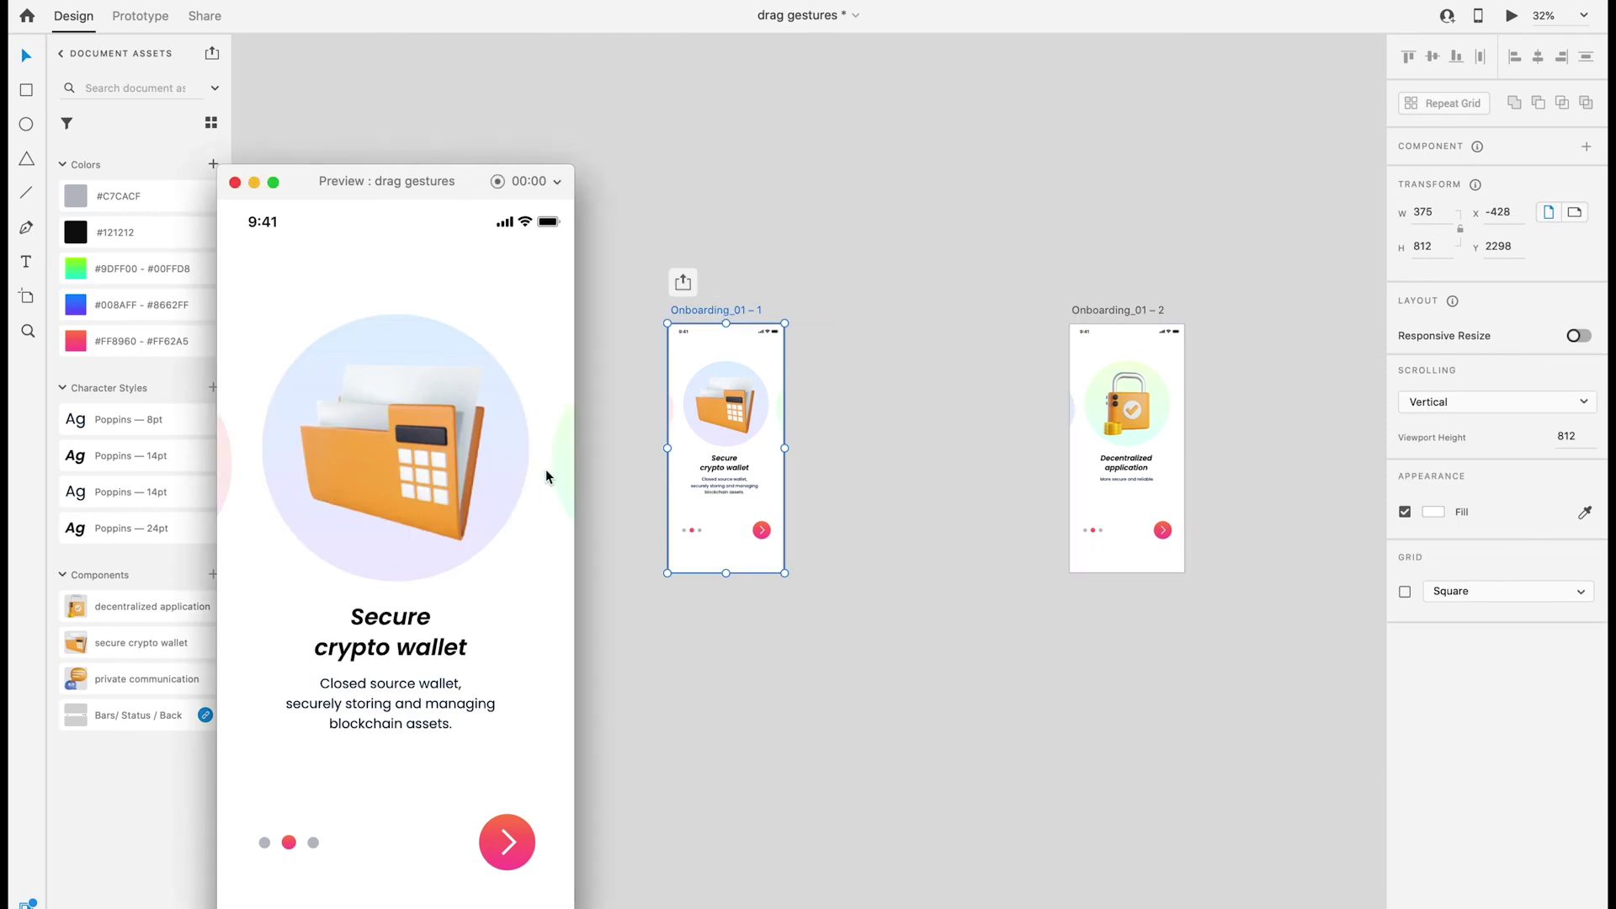
{"action": "left_click_drag", "start_coordinate": [505, 454], "coordinate": [245, 472]}
Step: Wire the wallet card on Onboarding_01 – 2 back to Onboarding_01 – 1 with Drag Auto-Animate and test both directions
{"action": "key", "text": "ctrl+Tab"}
{"action": "left_click", "coordinate": [1048, 407]}
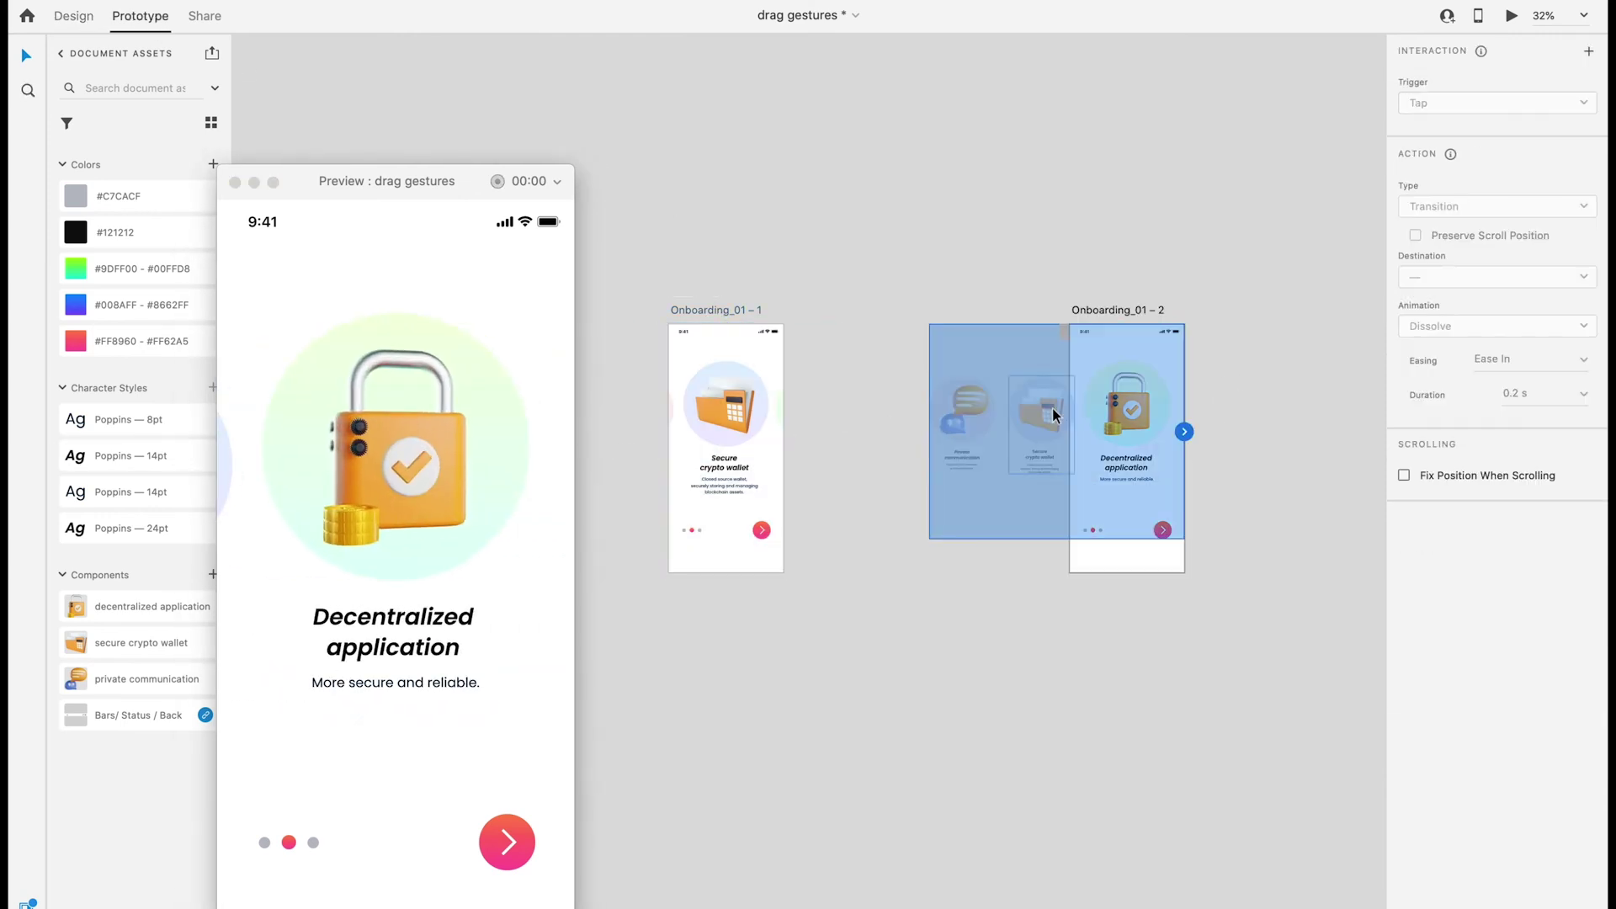
{"action": "left_click_drag", "start_coordinate": [1073, 425], "coordinate": [726, 476]}
{"action": "left_click_drag", "start_coordinate": [253, 485], "coordinate": [333, 486]}
{"action": "mouse_move", "coordinate": [226, 487]}
{"action": "left_mouse_down"}
{"action": "mouse_move", "coordinate": [543, 486]}
{"action": "mouse_move", "coordinate": [260, 497]}
{"action": "mouse_move", "coordinate": [514, 494]}
{"action": "mouse_move", "coordinate": [451, 494]}
{"action": "left_mouse_up"}
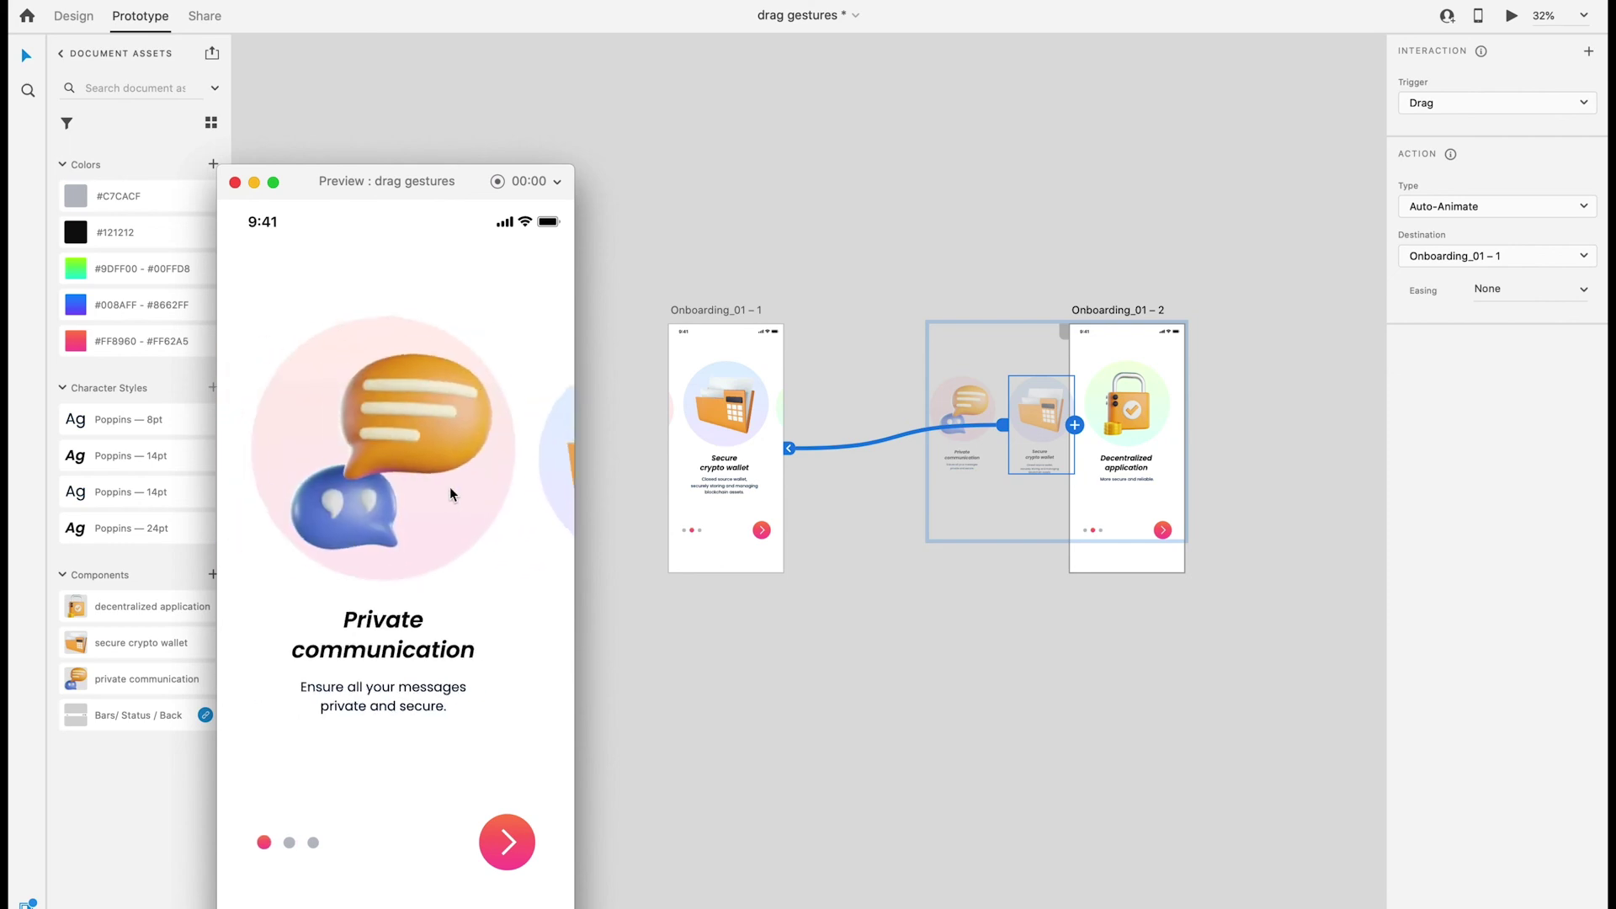
Step: On Onboarding_01 – 2, enlarge the right page dot as the active indicator
{"action": "left_click", "coordinate": [74, 15]}
{"action": "left_click", "coordinate": [727, 443]}
{"action": "left_click", "coordinate": [1119, 557]}
{"action": "scroll", "coordinate": [1097, 533], "scroll_direction": "up", "scroll_amount": 10}
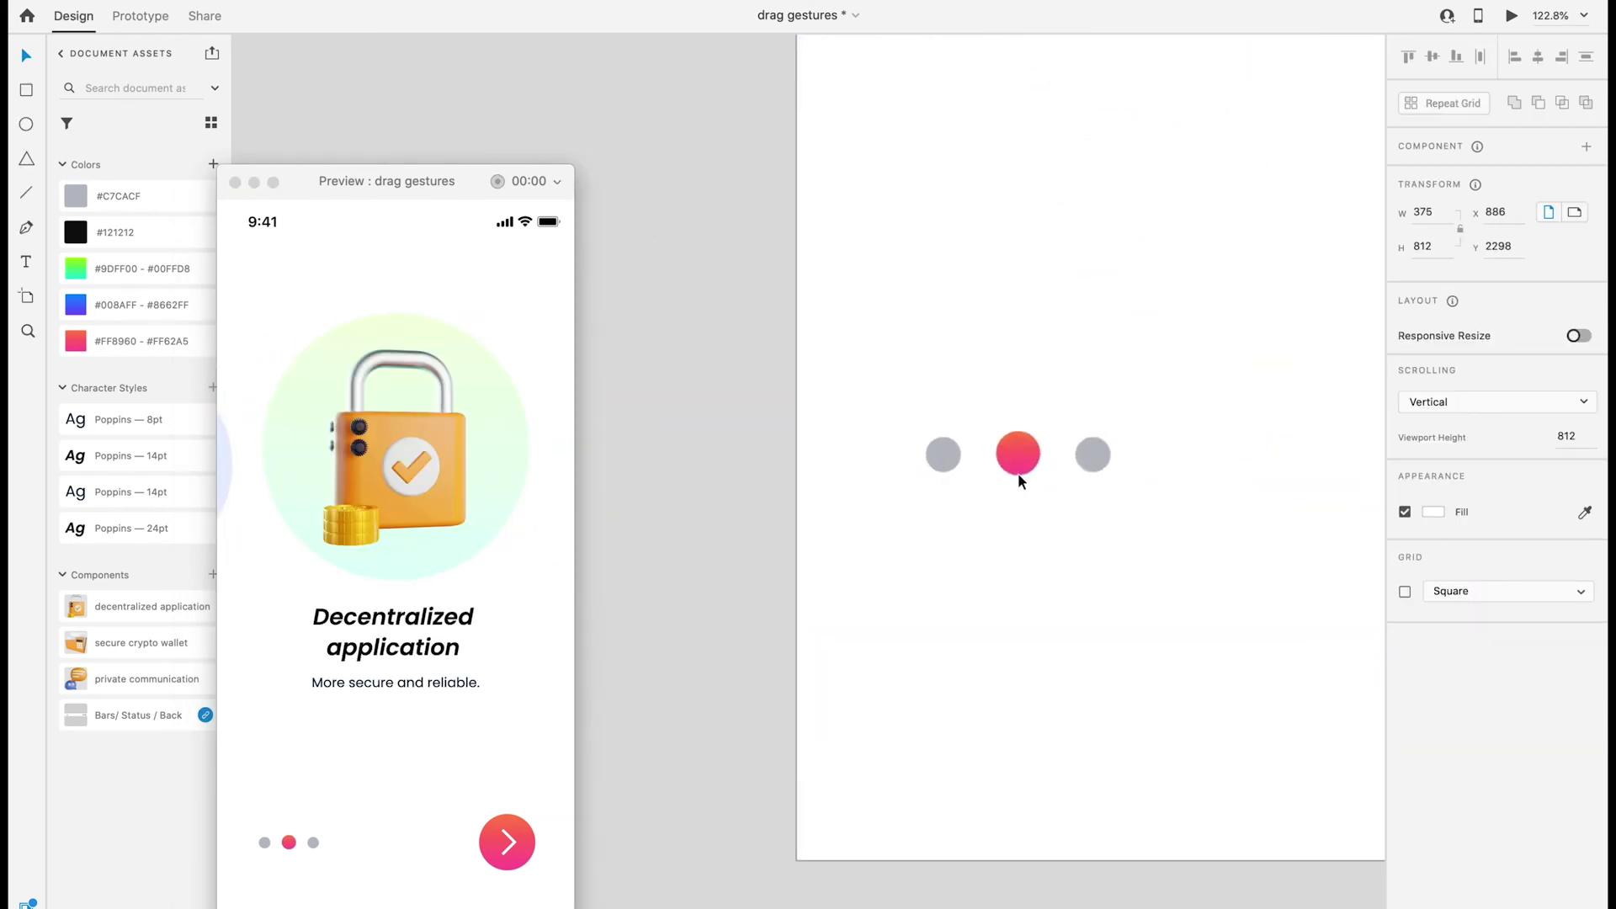
{"action": "scroll", "coordinate": [1099, 461], "scroll_direction": "up", "scroll_amount": 5}
{"action": "double_click", "coordinate": [1089, 457]}
{"action": "left_click_drag", "start_coordinate": [1120, 422], "coordinate": [1141, 409]}
Step: Shrink the middle page dot and set its Fill to grey #C7CACF
{"action": "left_click", "coordinate": [75, 341]}
{"action": "left_click", "coordinate": [935, 456]}
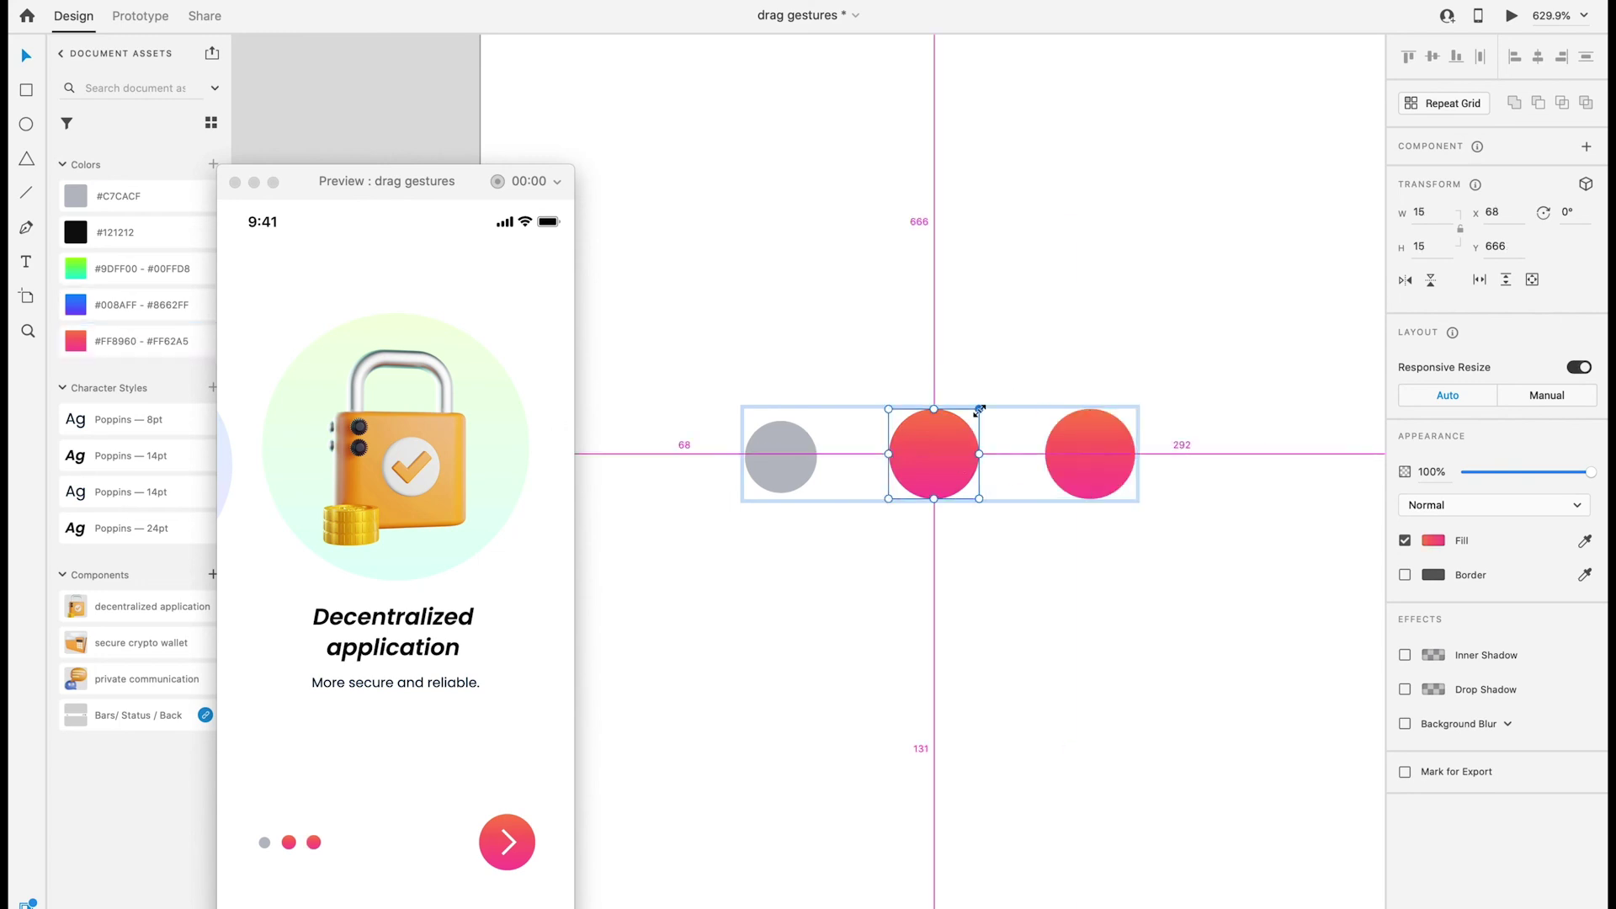
{"action": "left_click_drag", "start_coordinate": [977, 410], "coordinate": [972, 421]}
{"action": "left_click", "coordinate": [77, 195]}
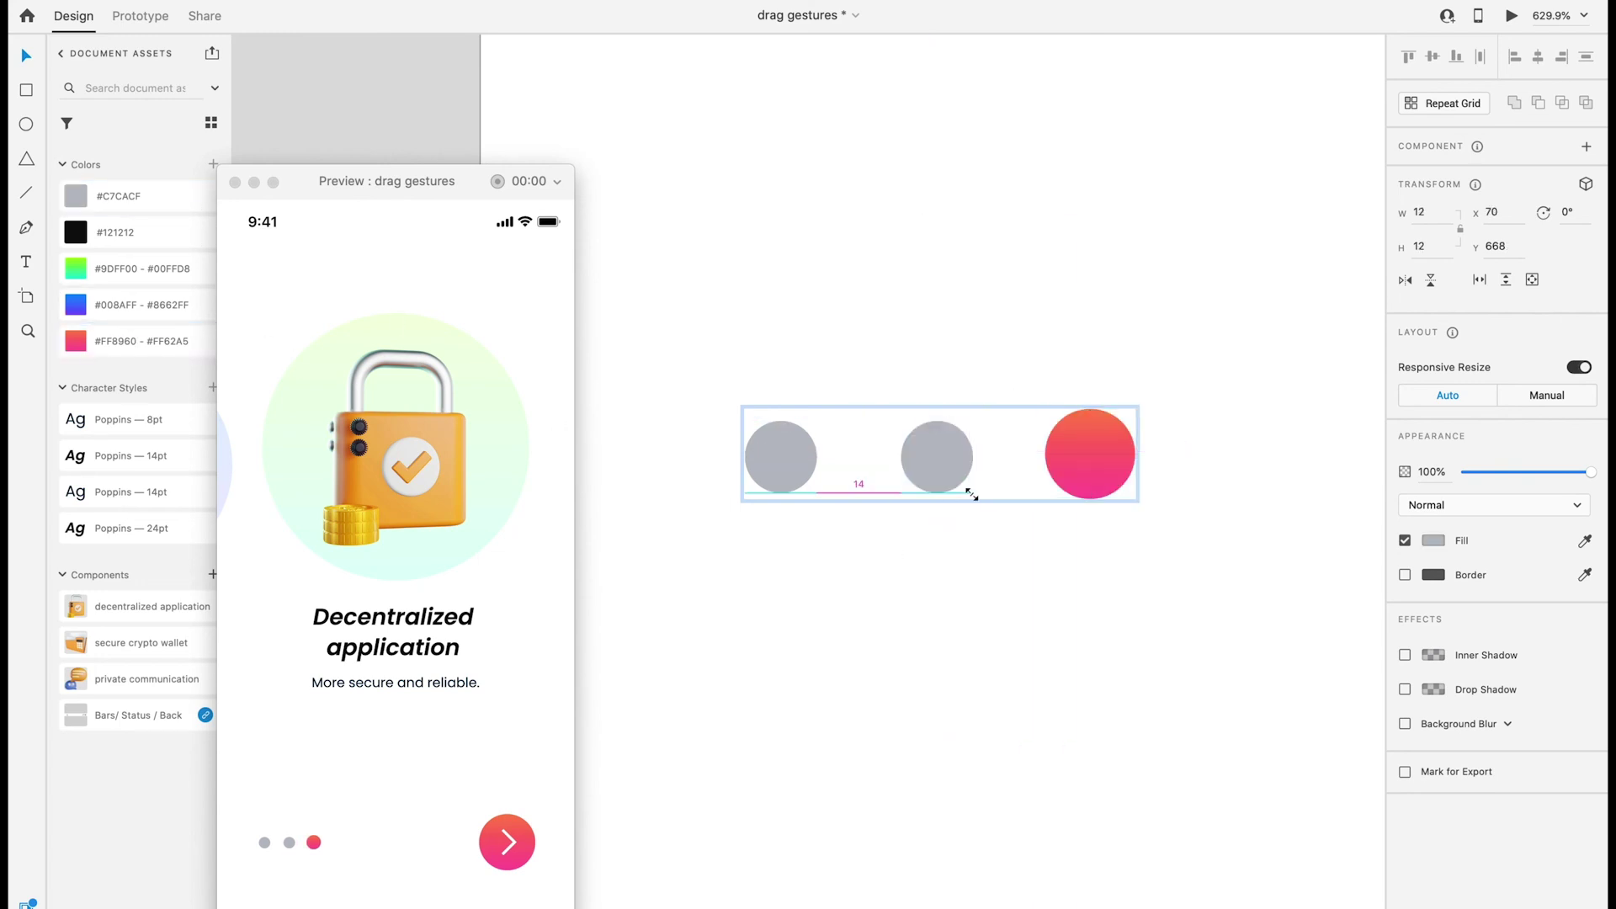
{"action": "scroll", "coordinate": [974, 495], "scroll_direction": "down", "scroll_amount": 5}
{"action": "scroll", "coordinate": [974, 495], "scroll_direction": "down", "scroll_amount": 3}
{"action": "key", "text": "Escape"}
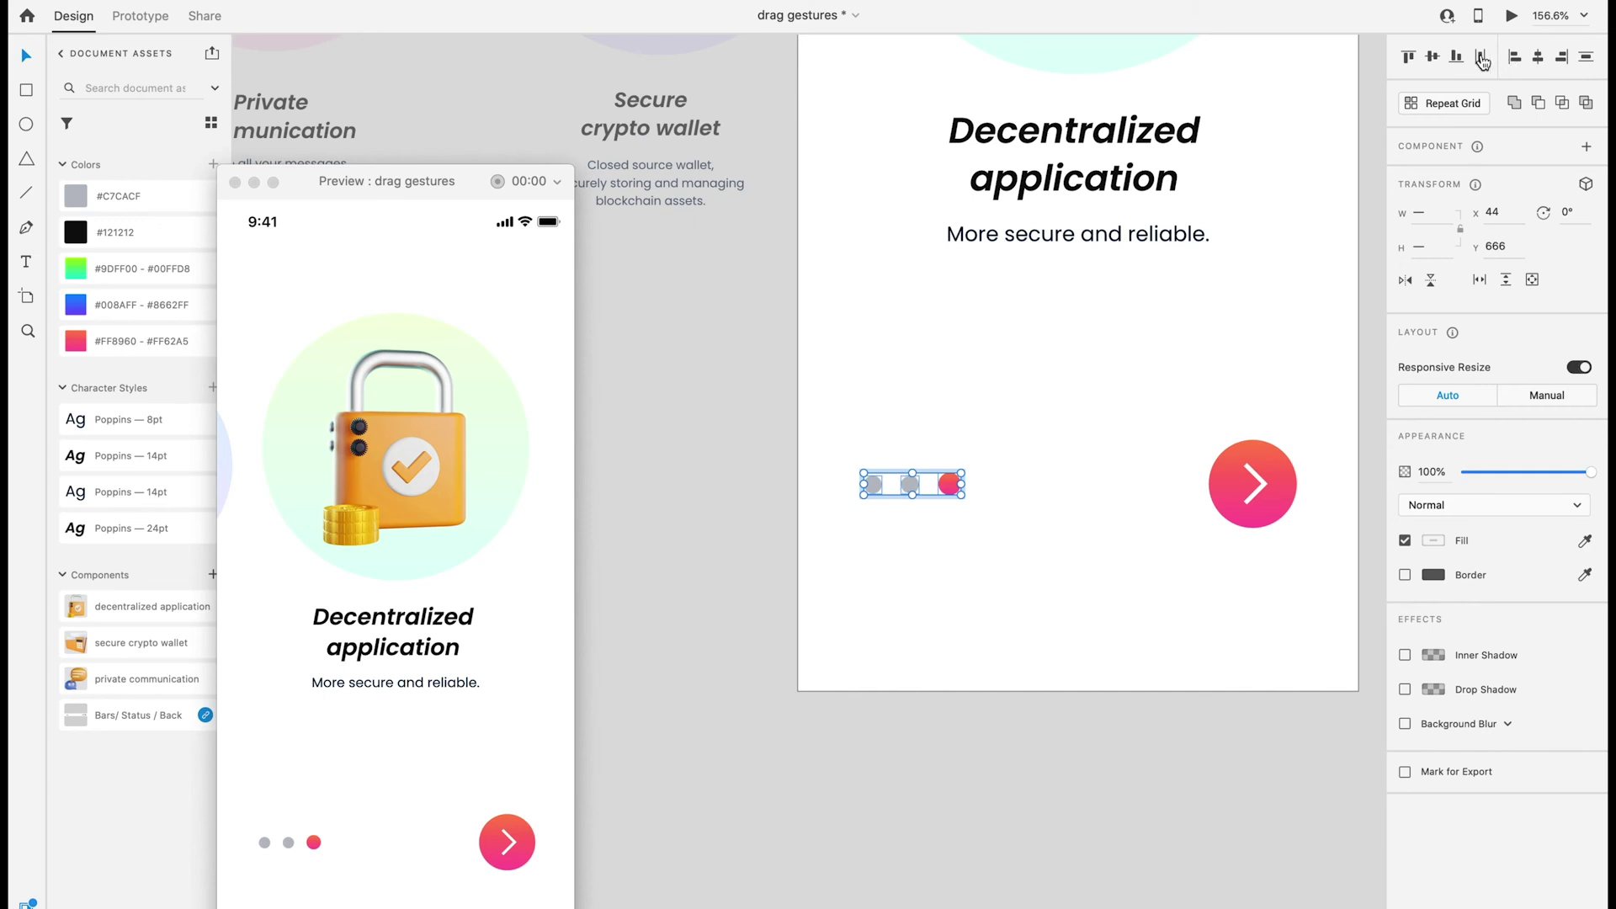
{"action": "scroll", "coordinate": [1092, 580], "scroll_direction": "up", "scroll_amount": 2}
{"action": "left_click", "coordinate": [1092, 580]}
{"action": "scroll", "coordinate": [1093, 580], "scroll_direction": "up", "scroll_amount": 3}
{"action": "left_click", "coordinate": [1122, 493]}
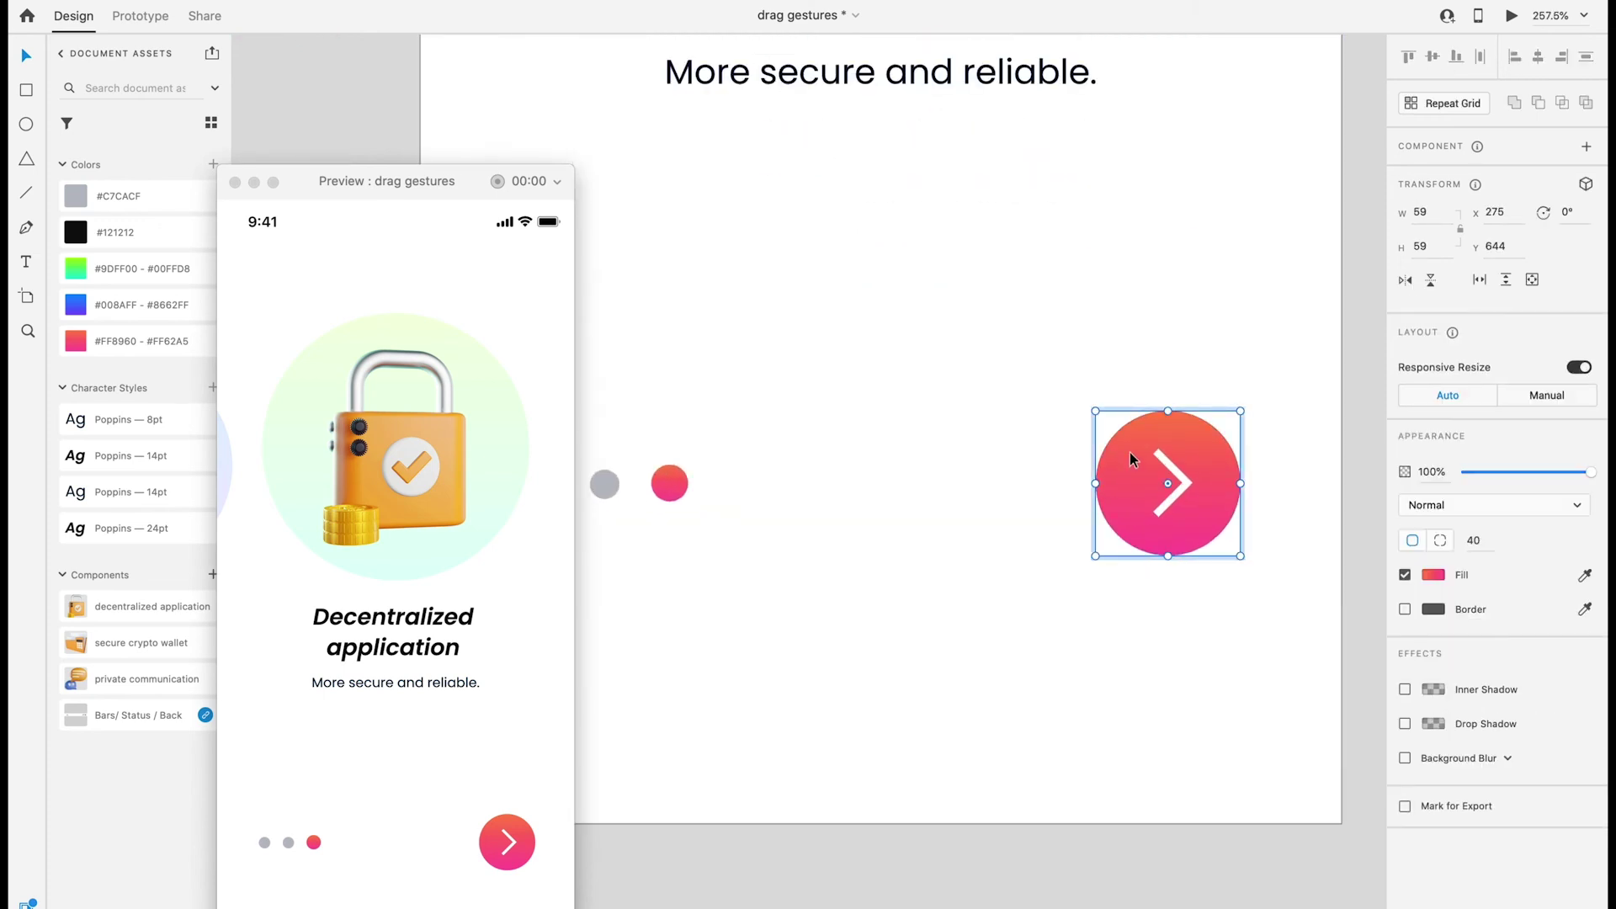
Step: Lower the arrow button's corner radius into a wide rounded rectangle and set the chevron opacity to 0
{"action": "mouse_move", "coordinate": [1168, 486]}
{"action": "left_mouse_down"}
{"action": "mouse_move", "coordinate": [1119, 463]}
{"action": "mouse_move", "coordinate": [950, 481]}
{"action": "left_mouse_up"}
{"action": "left_click", "coordinate": [1188, 482]}
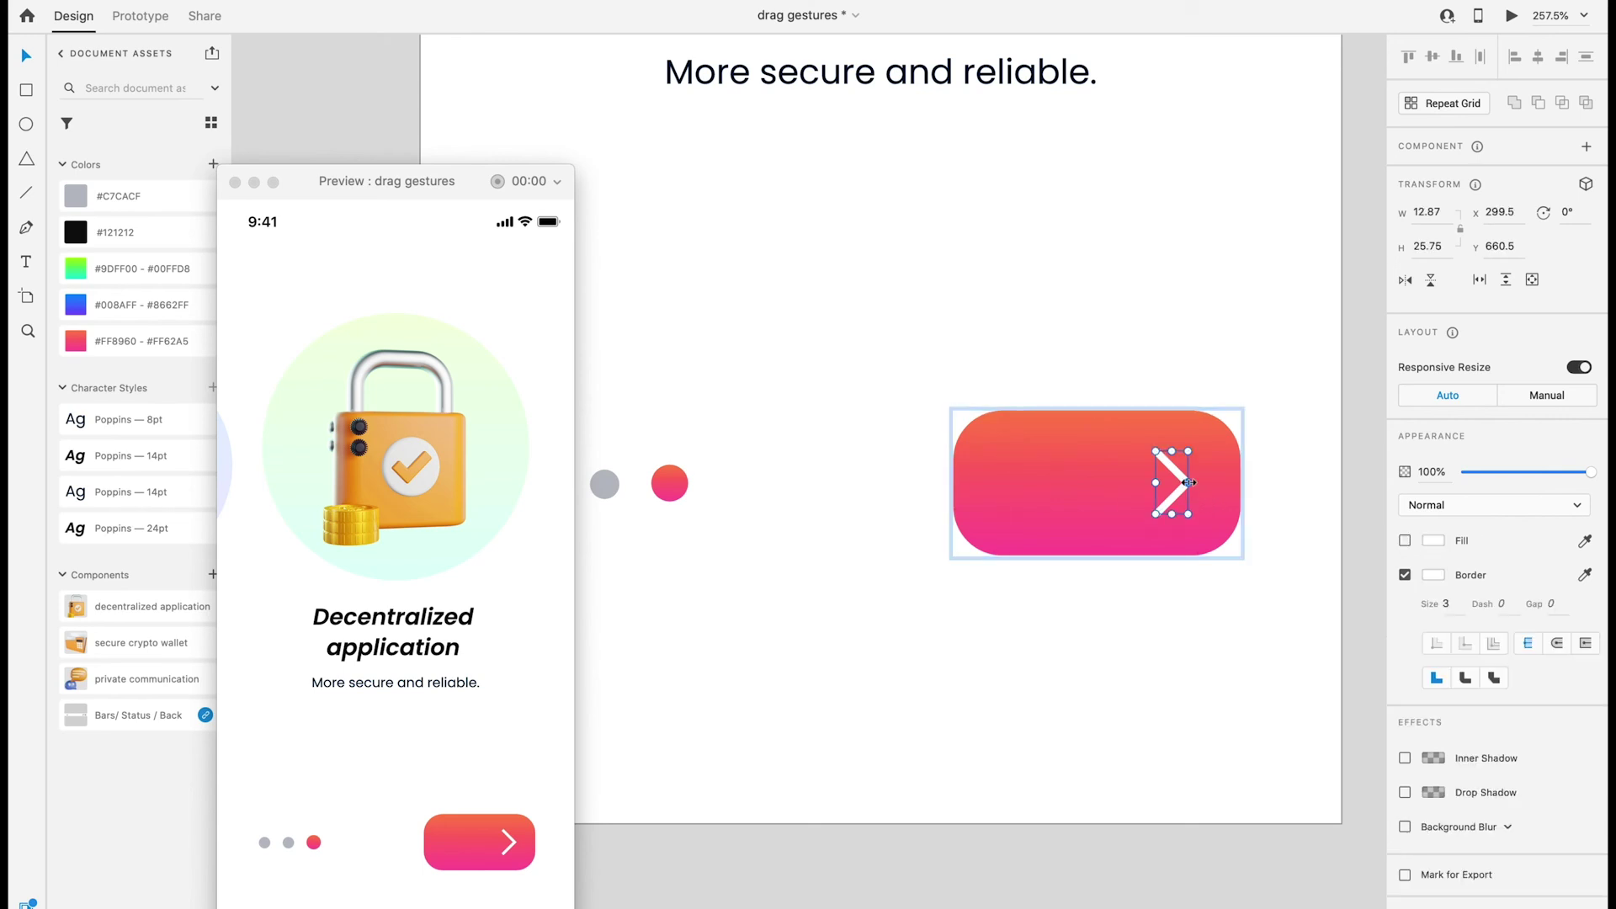
{"action": "left_click_drag", "start_coordinate": [1538, 478], "coordinate": [1426, 472]}
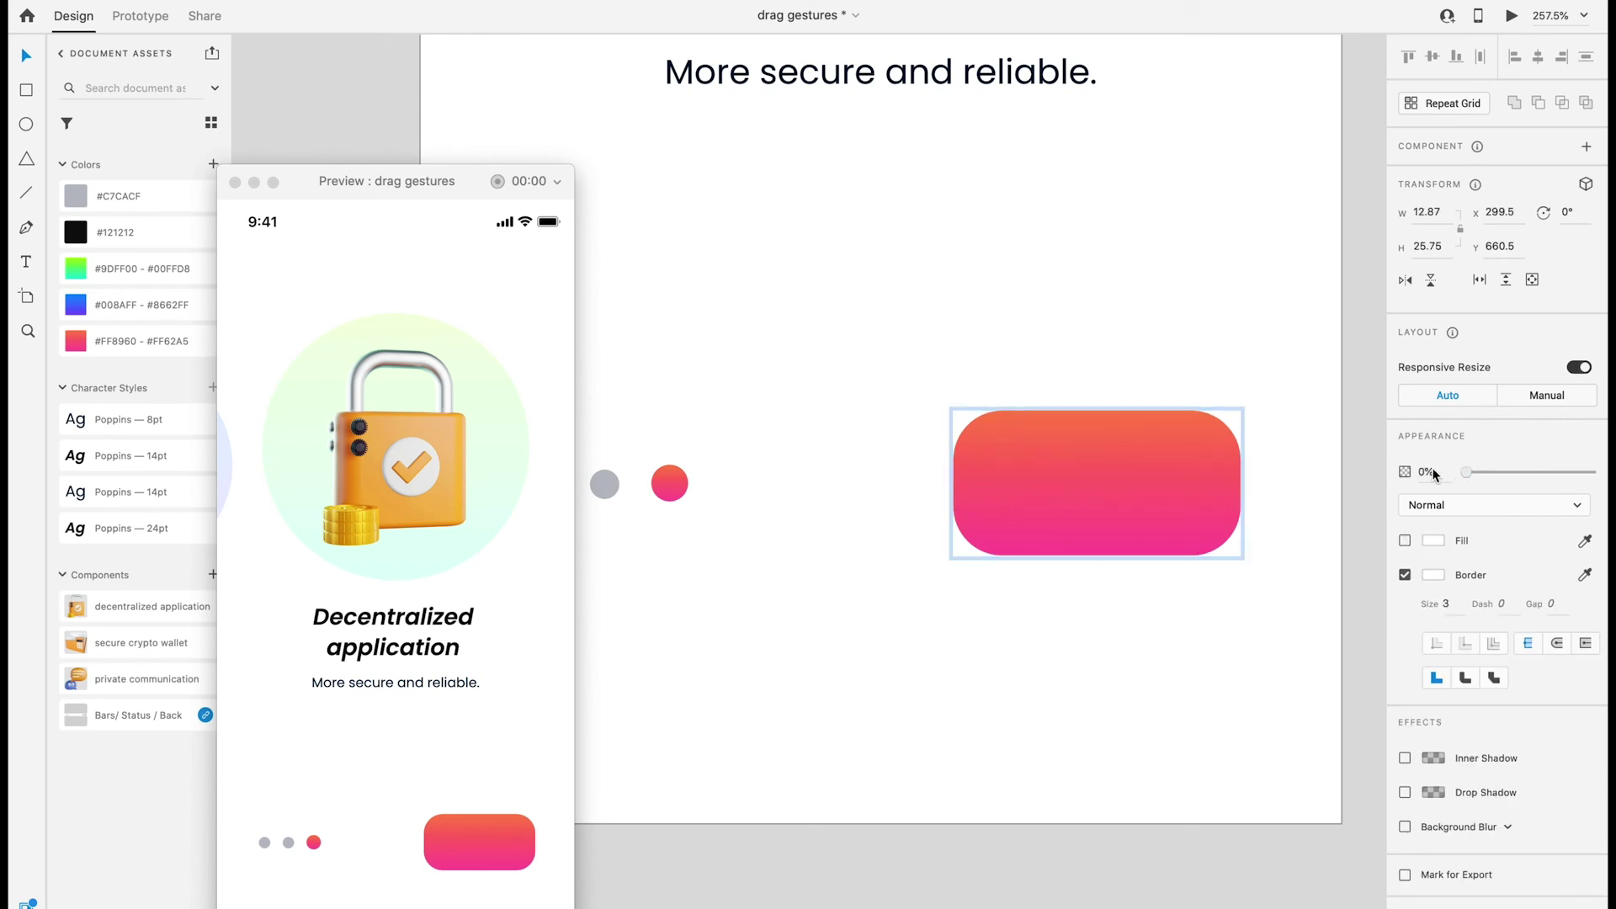
Step: Add a 'Get Started' text box and place it on the pink button
{"action": "left_click", "coordinate": [27, 261]}
{"action": "left_click", "coordinate": [1025, 651]}
{"action": "type", "text": "G"}
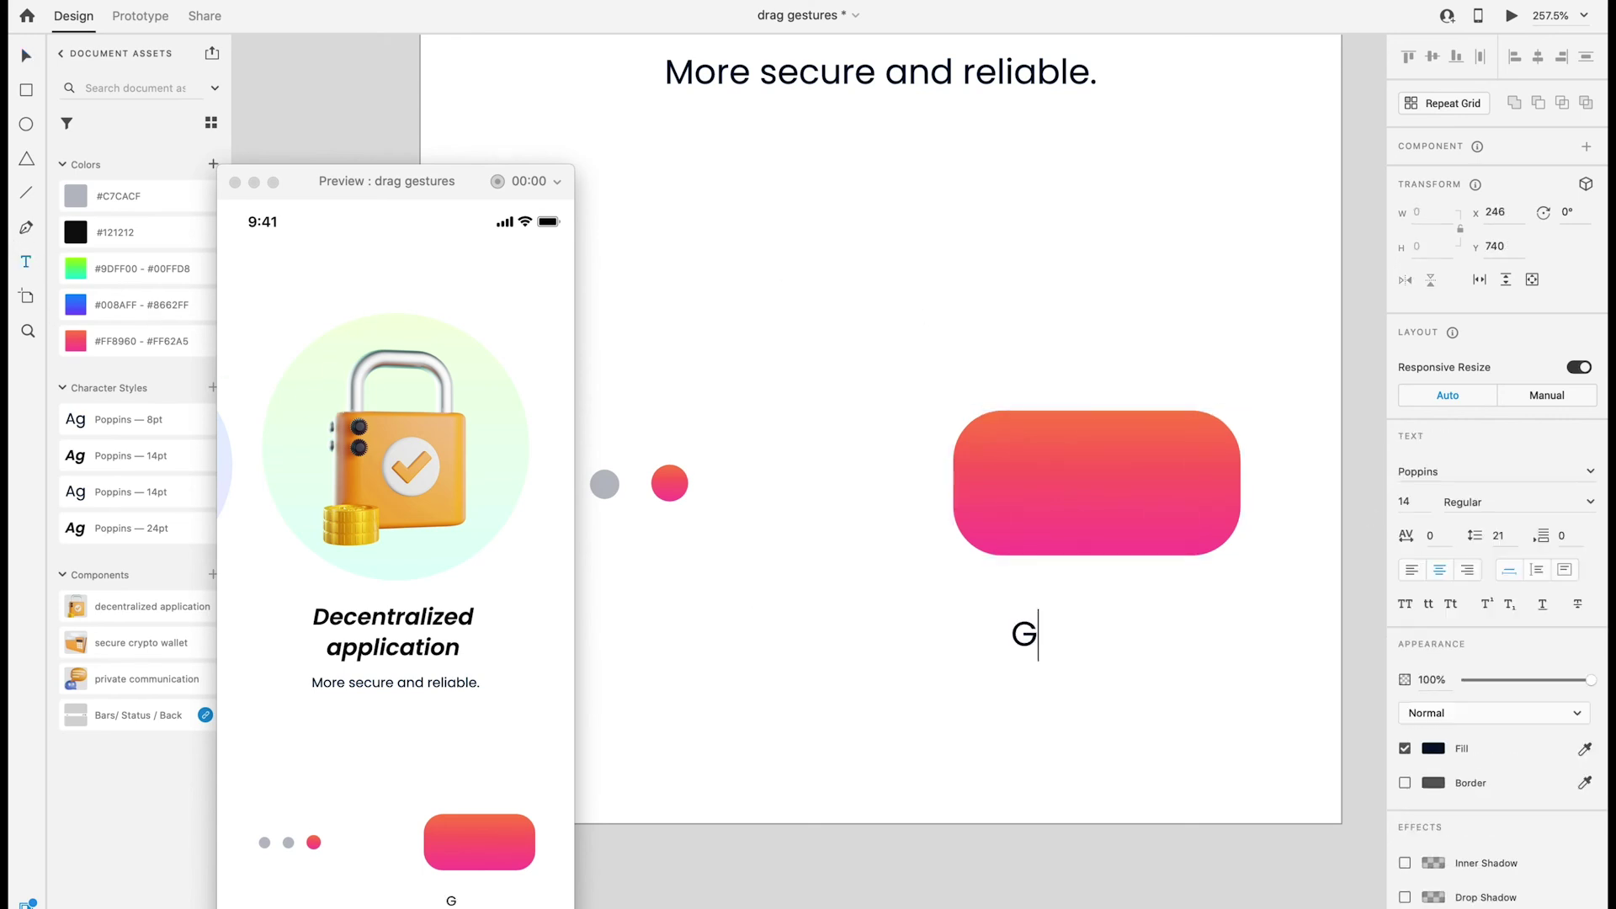
{"action": "type", "text": "et Started"}
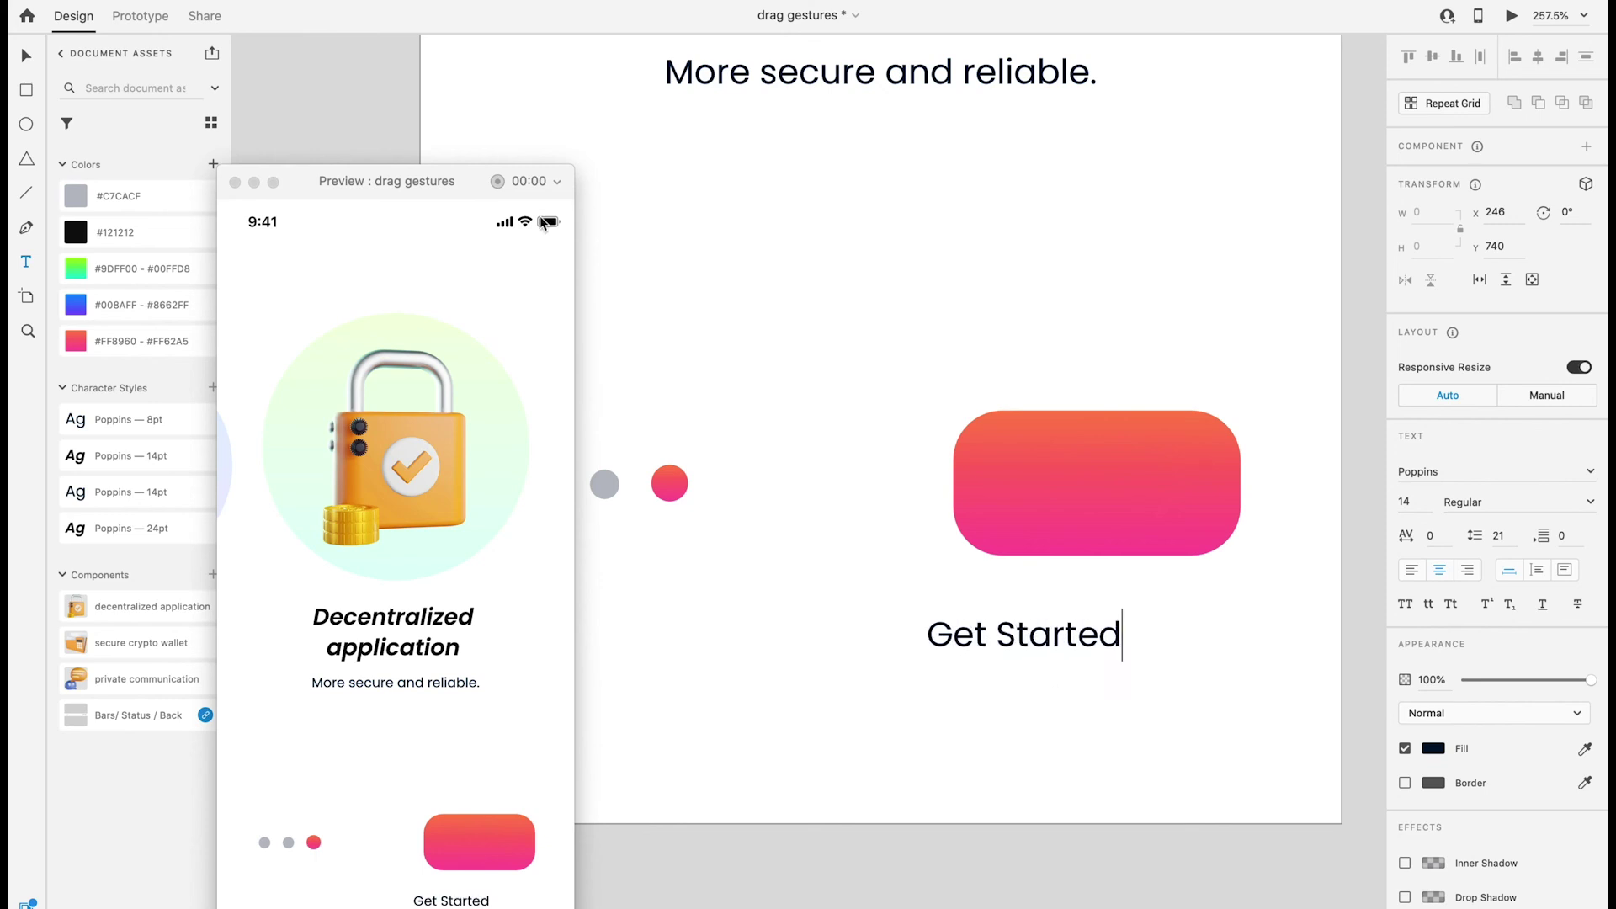
{"action": "key", "text": "Escape"}
{"action": "left_click", "coordinate": [1029, 501]}
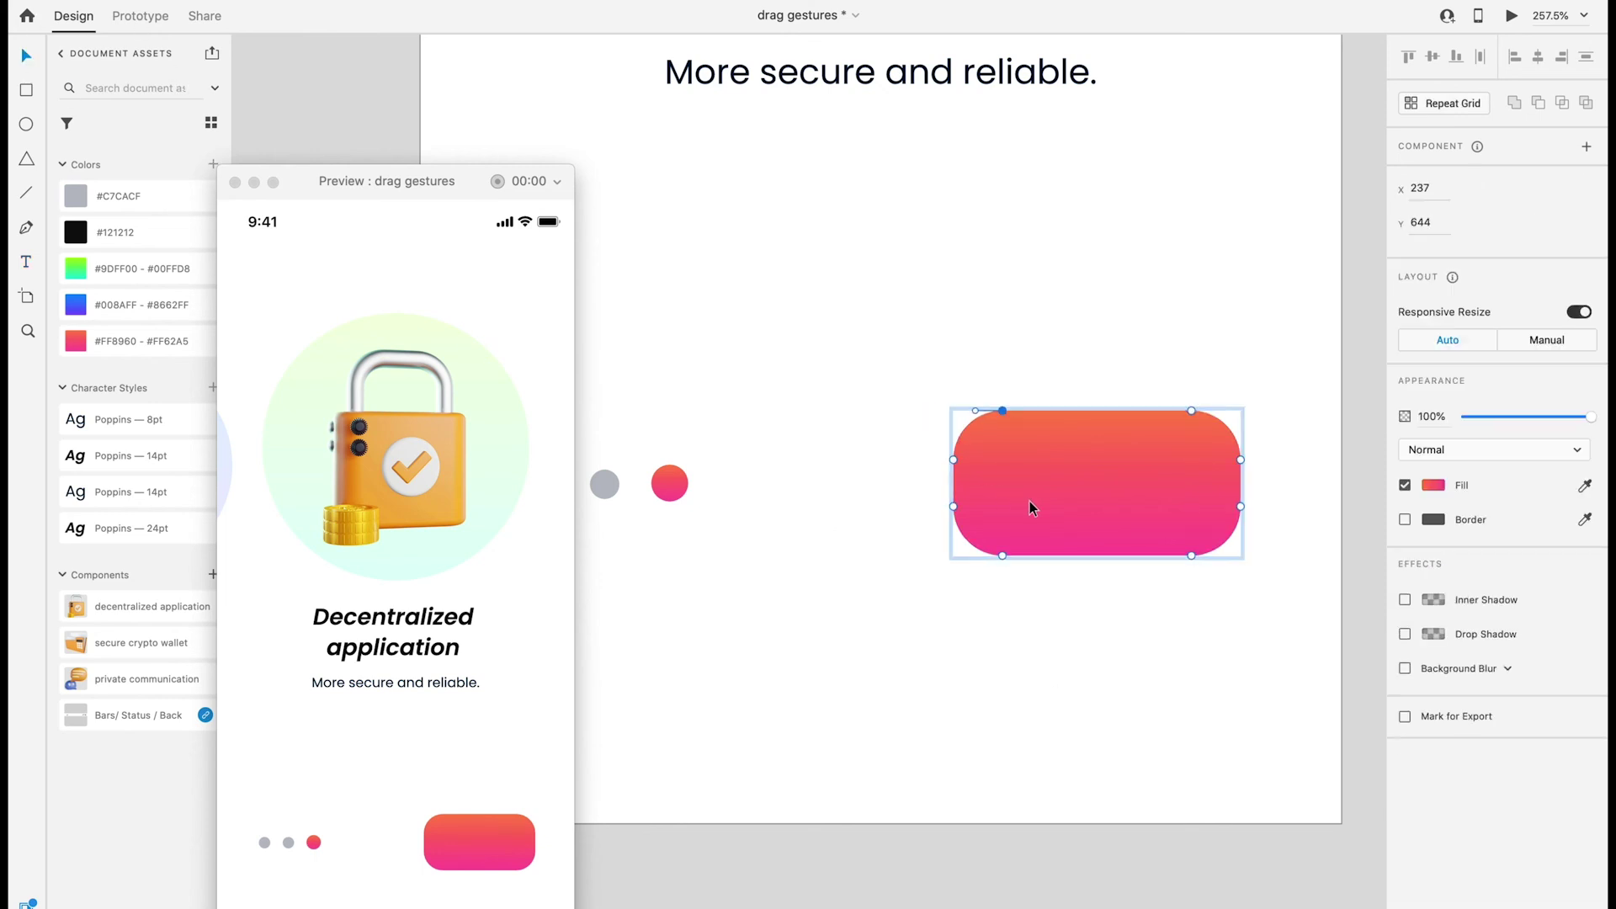
{"action": "left_click_drag", "start_coordinate": [1059, 645], "coordinate": [1140, 487]}
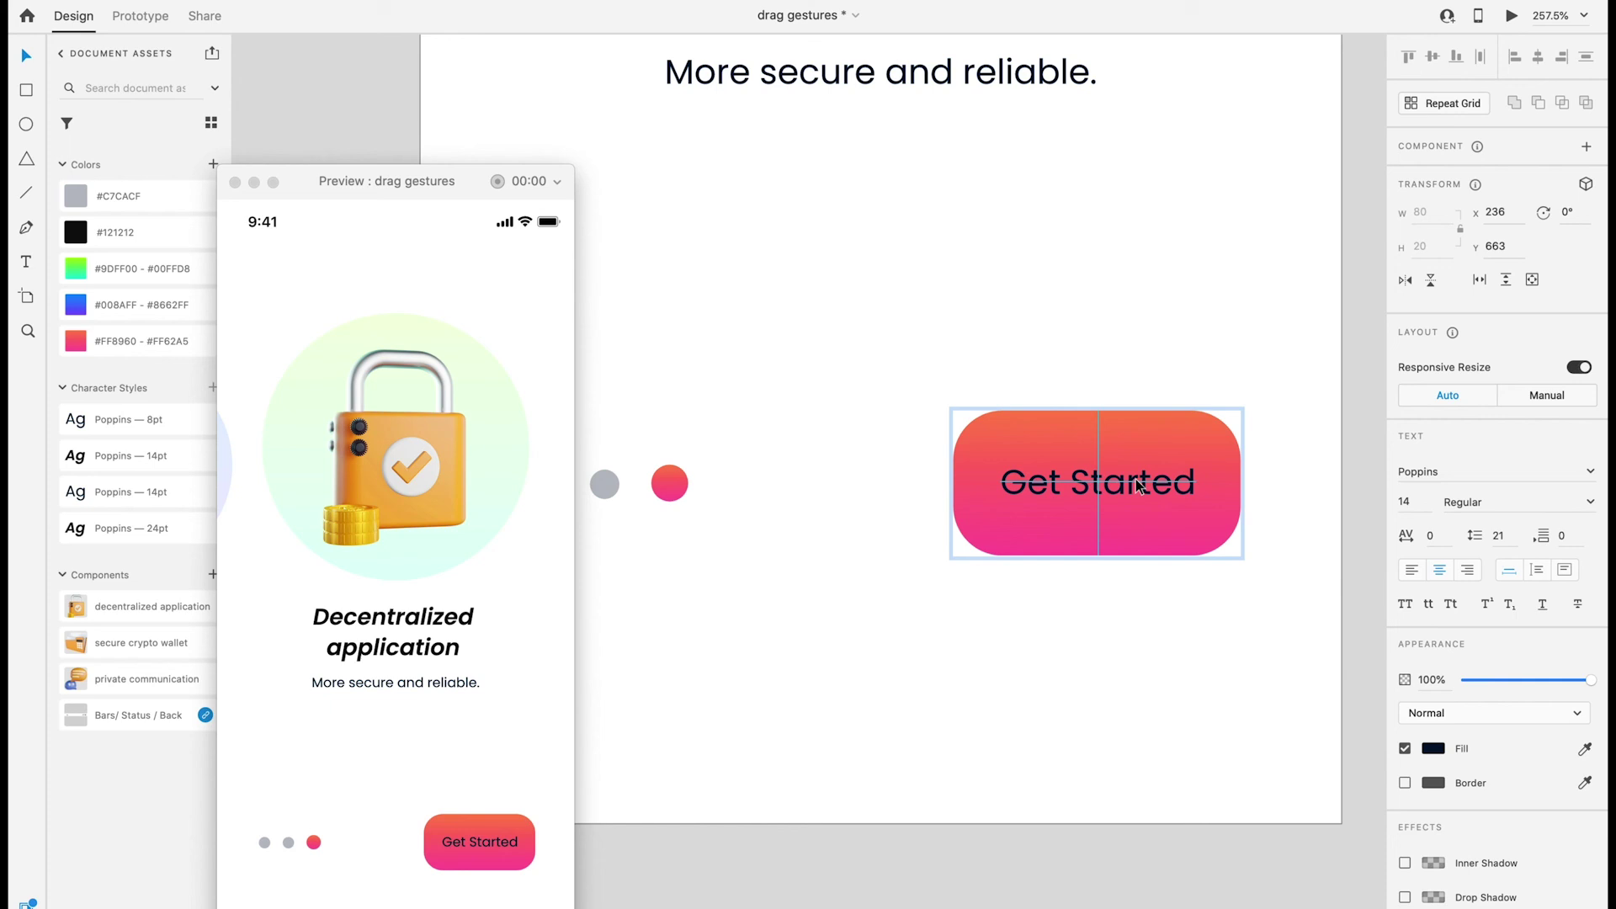
Step: Make the Get Started text white and Medium weight, then check the screens in preview
{"action": "left_click", "coordinate": [1433, 748]}
{"action": "left_click_drag", "start_coordinate": [1251, 682], "coordinate": [1187, 619]}
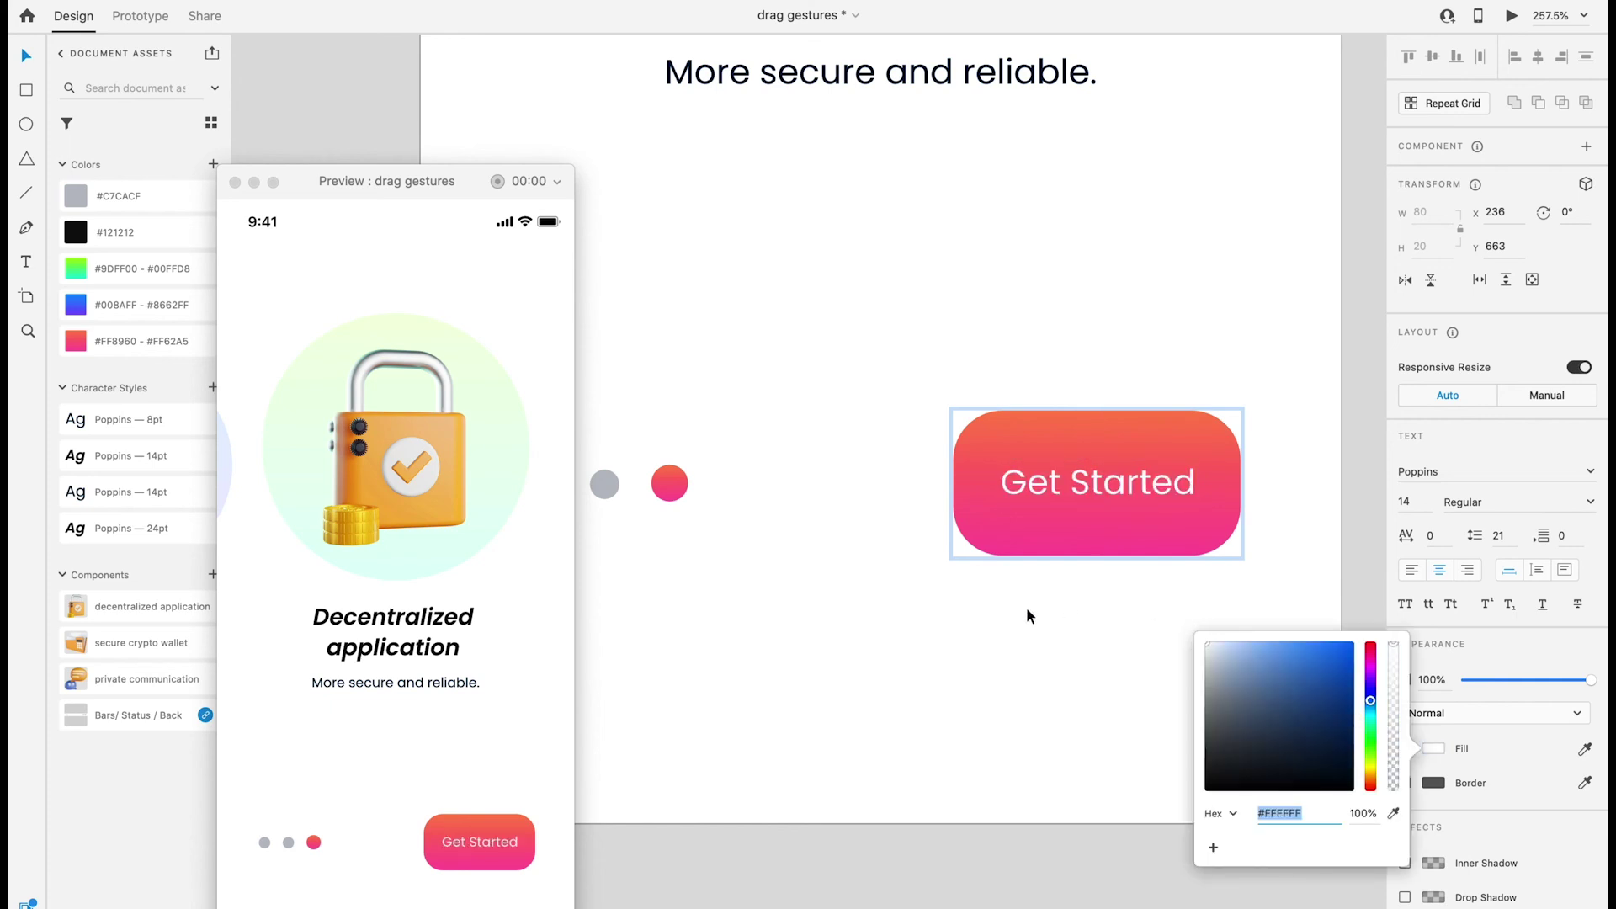
{"action": "left_click", "coordinate": [1591, 502]}
{"action": "left_click", "coordinate": [1463, 661]}
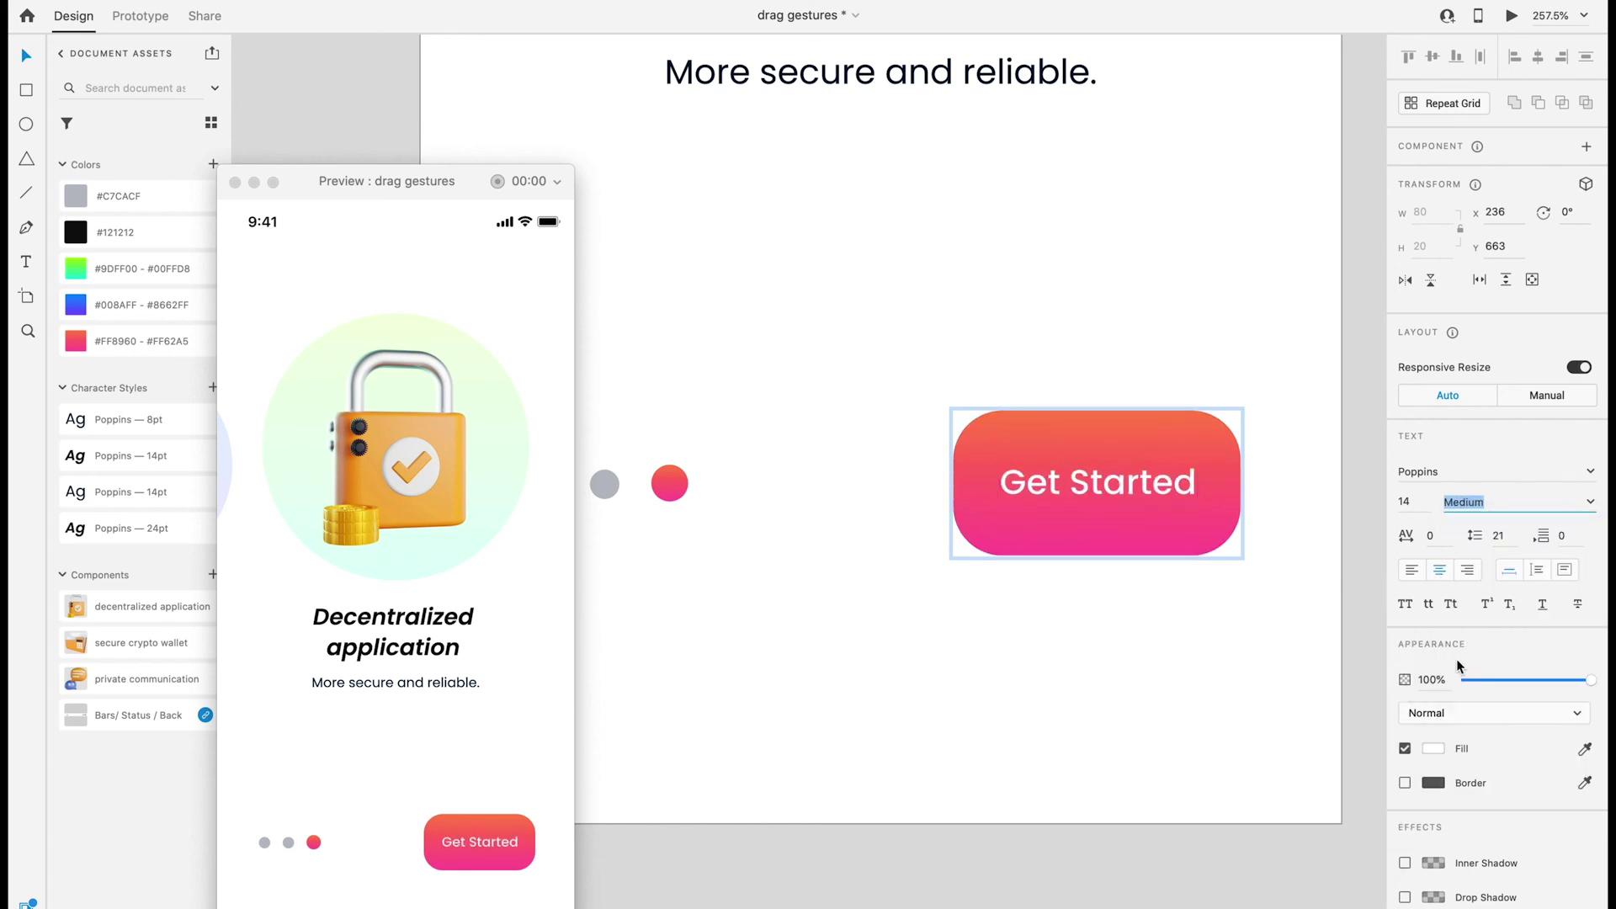
{"action": "left_click", "coordinate": [1046, 636]}
{"action": "scroll", "coordinate": [1070, 656], "scroll_direction": "down", "scroll_amount": 5}
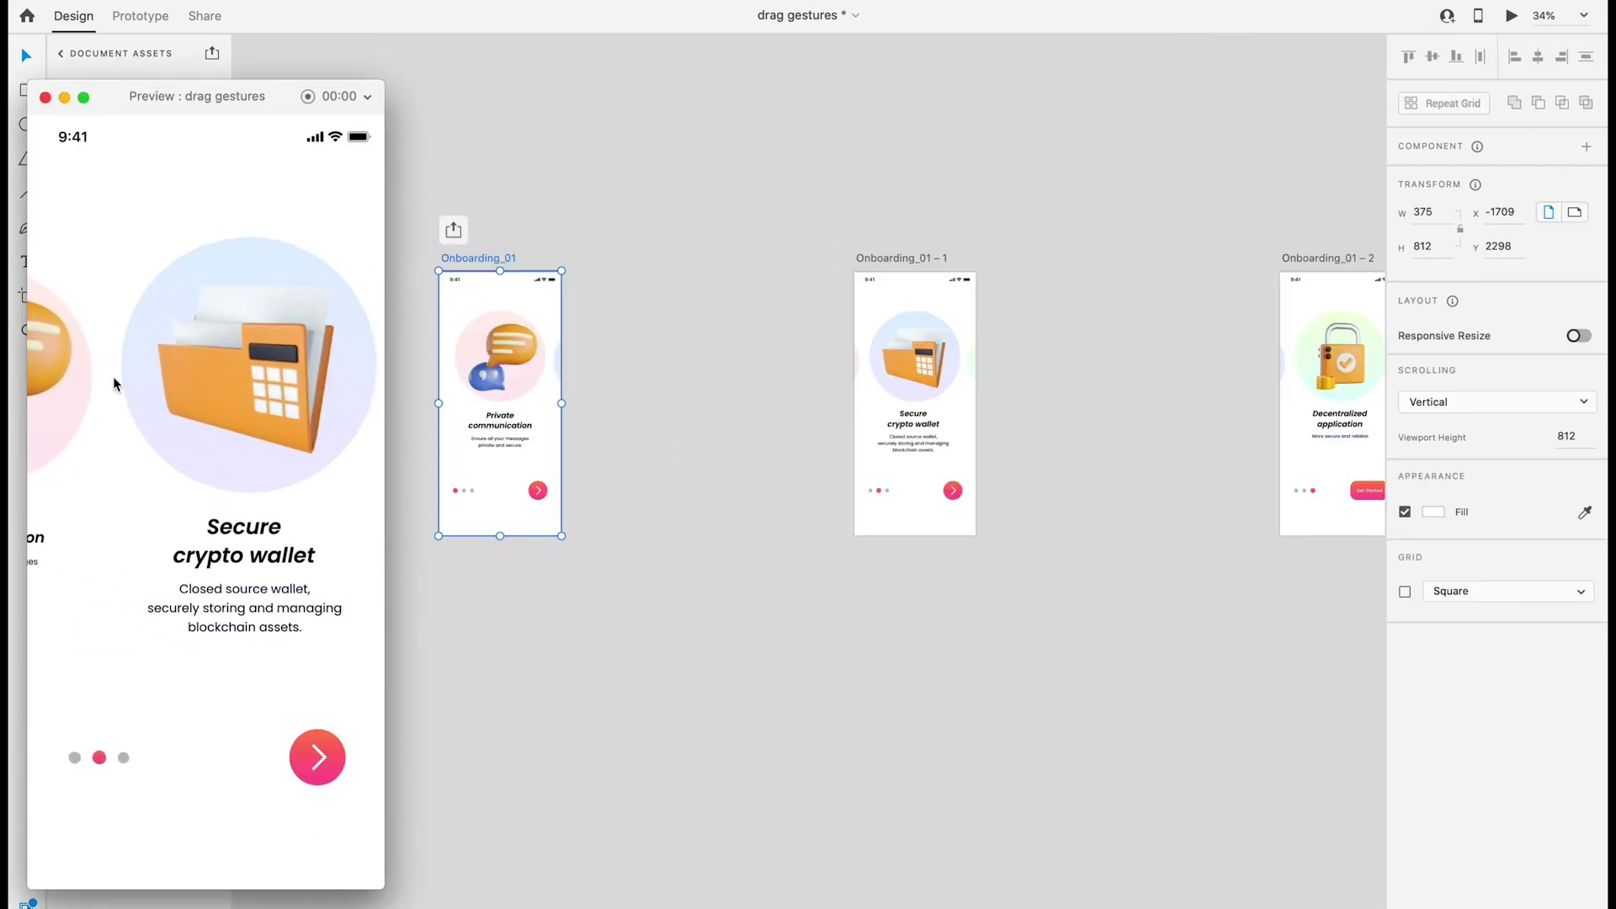
{"action": "left_click_drag", "start_coordinate": [113, 377], "coordinate": [53, 393]}
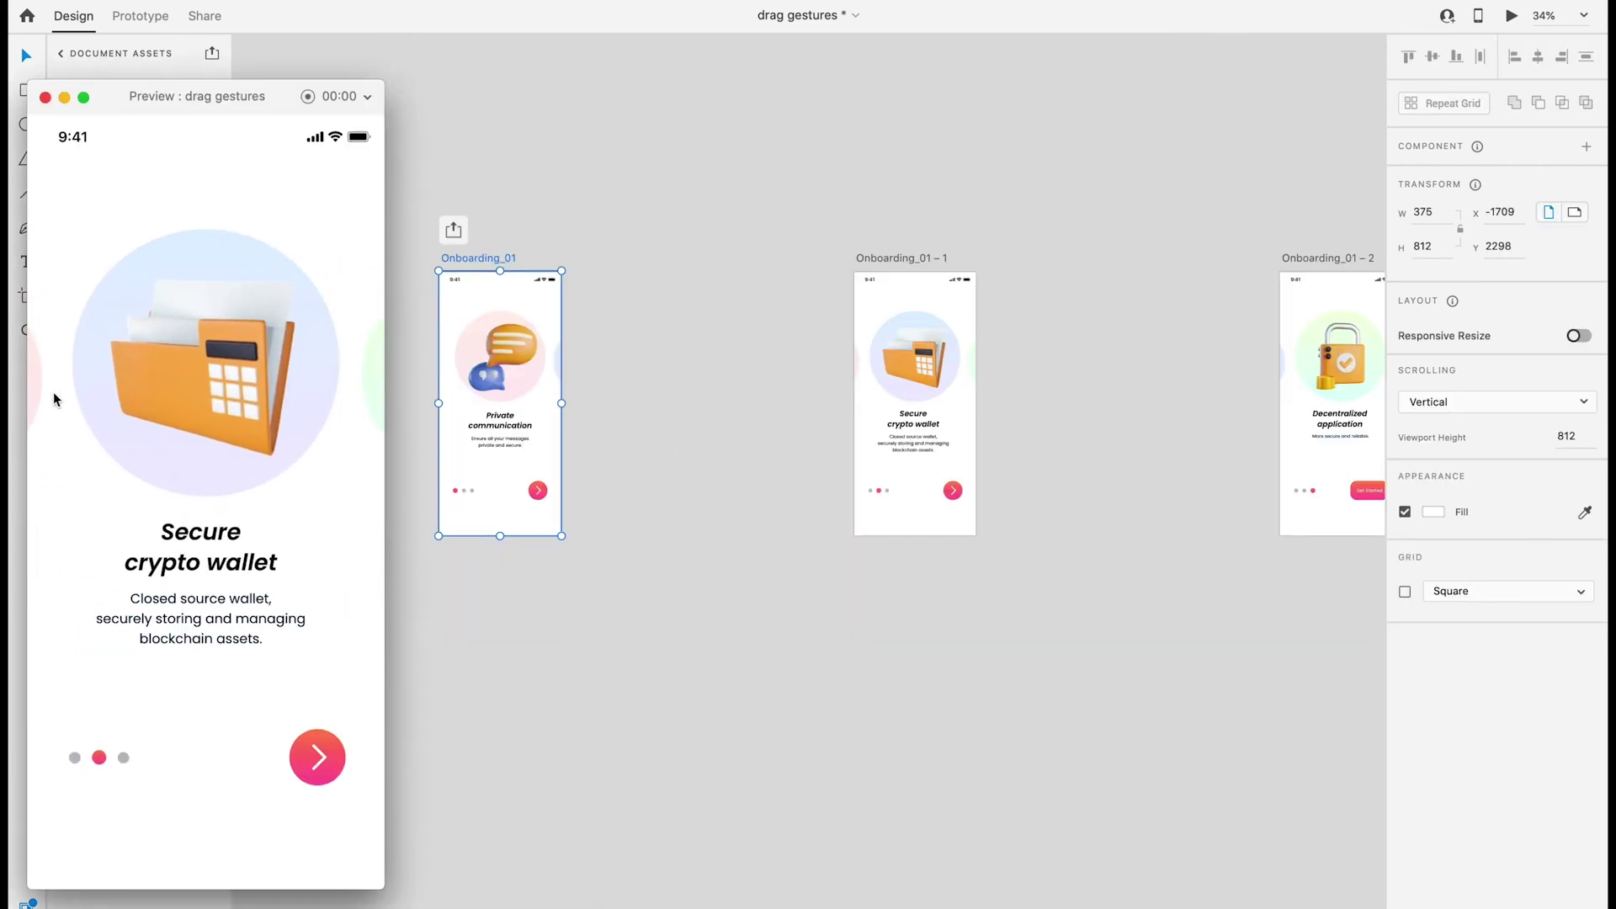
{"action": "mouse_move", "coordinate": [376, 395]}
{"action": "left_mouse_down"}
{"action": "mouse_move", "coordinate": [129, 386]}
{"action": "mouse_move", "coordinate": [416, 421]}
{"action": "mouse_move", "coordinate": [83, 410]}
{"action": "left_mouse_up"}
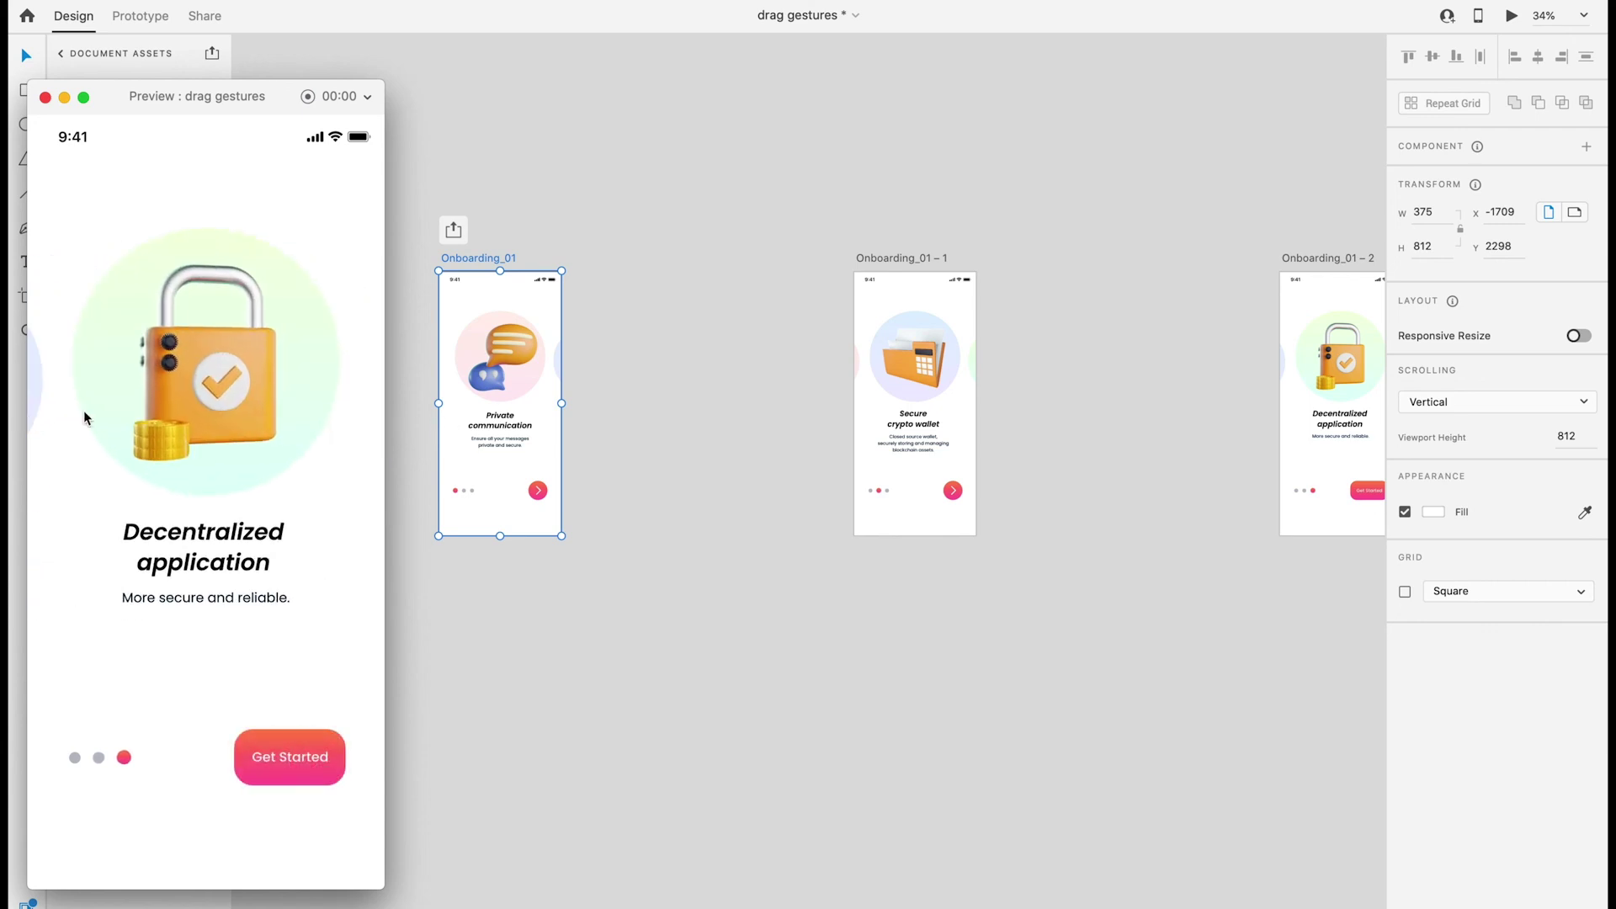
{"action": "left_click", "coordinate": [157, 23]}
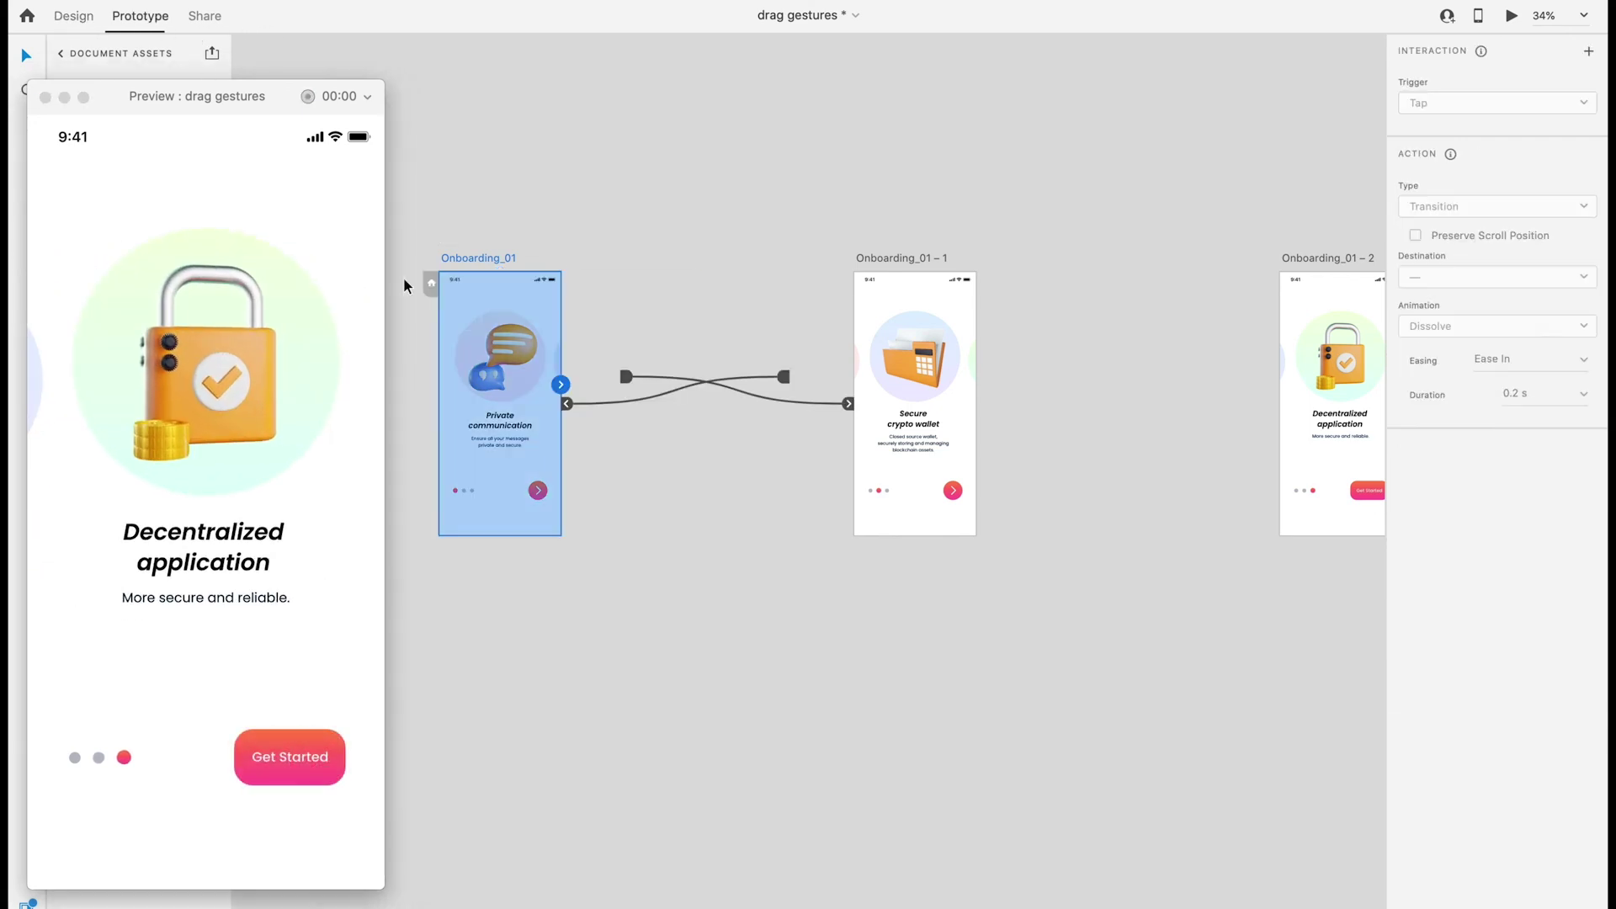
Step: Wire the first screen's arrow button to Onboarding_01 – 1 with a Tap Auto-Animate transition
{"action": "left_click", "coordinate": [539, 491]}
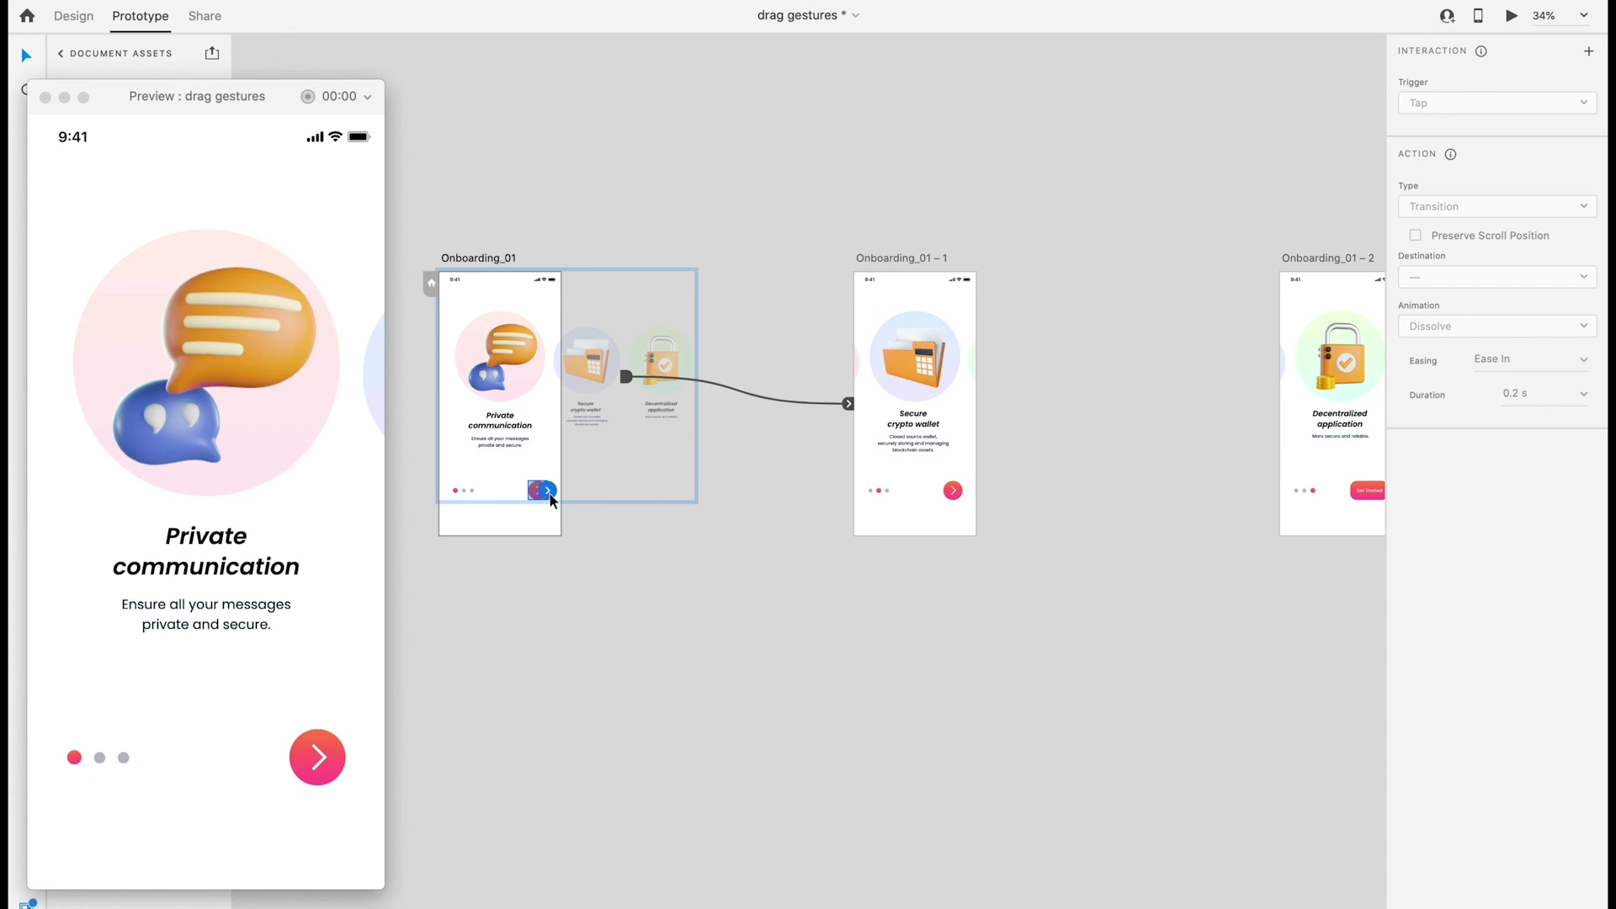
{"action": "left_click_drag", "start_coordinate": [546, 490], "coordinate": [864, 475]}
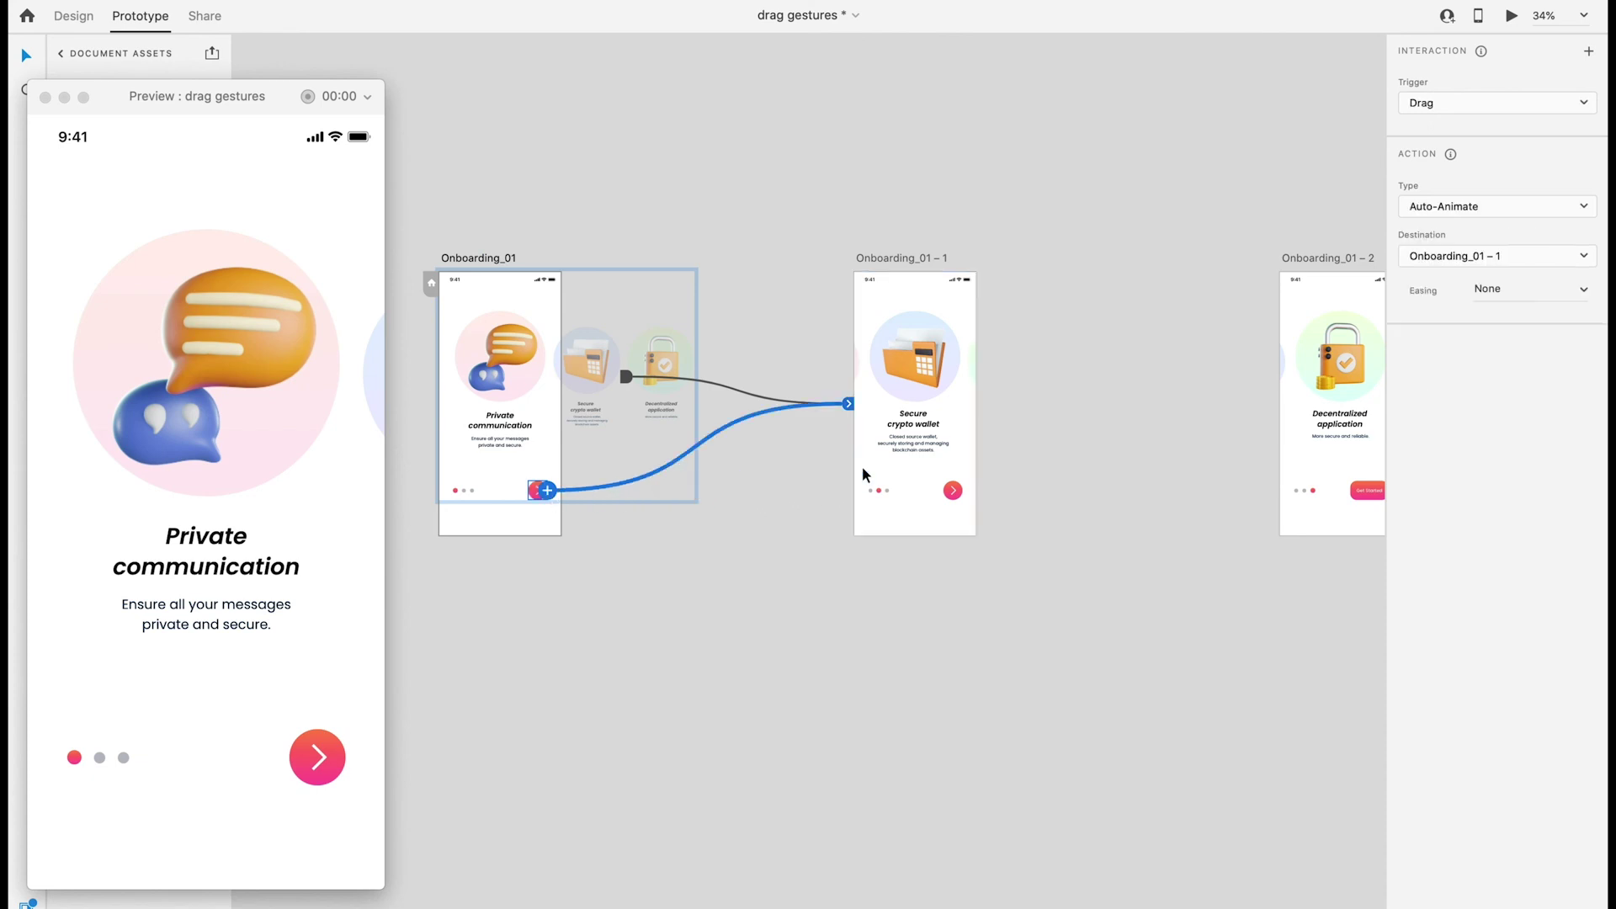
{"action": "left_click", "coordinate": [1461, 110]}
Step: Wire the second screen's arrow to Onboarding_01 – 2 the same way and play the prototype through all three screens
{"action": "left_click", "coordinate": [953, 492]}
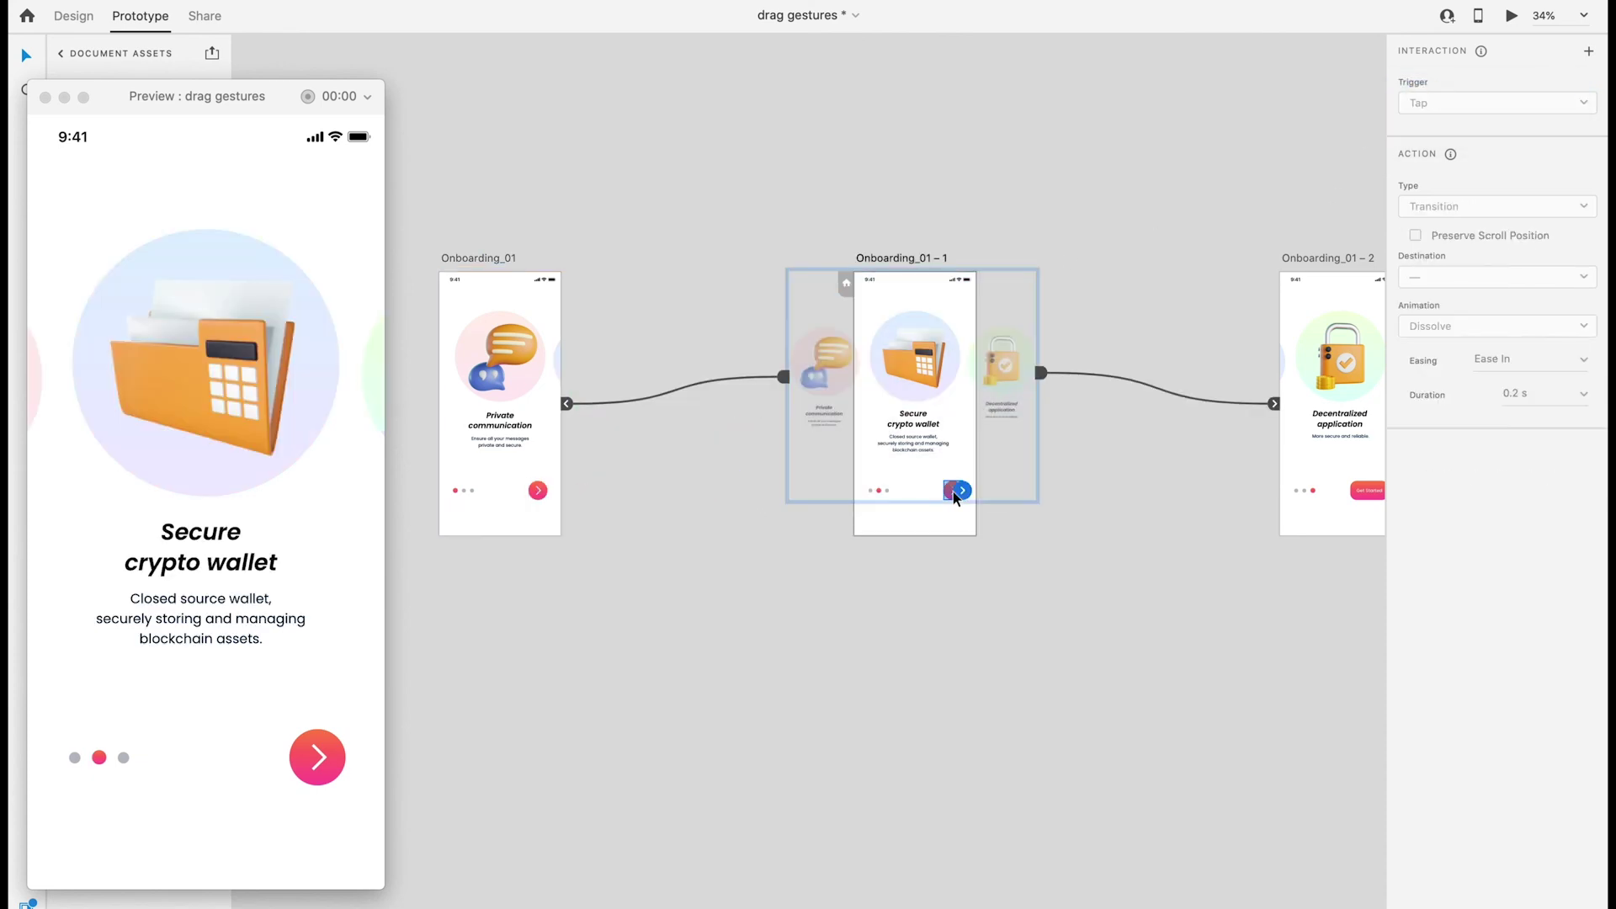
{"action": "left_click_drag", "start_coordinate": [962, 495], "coordinate": [1301, 418]}
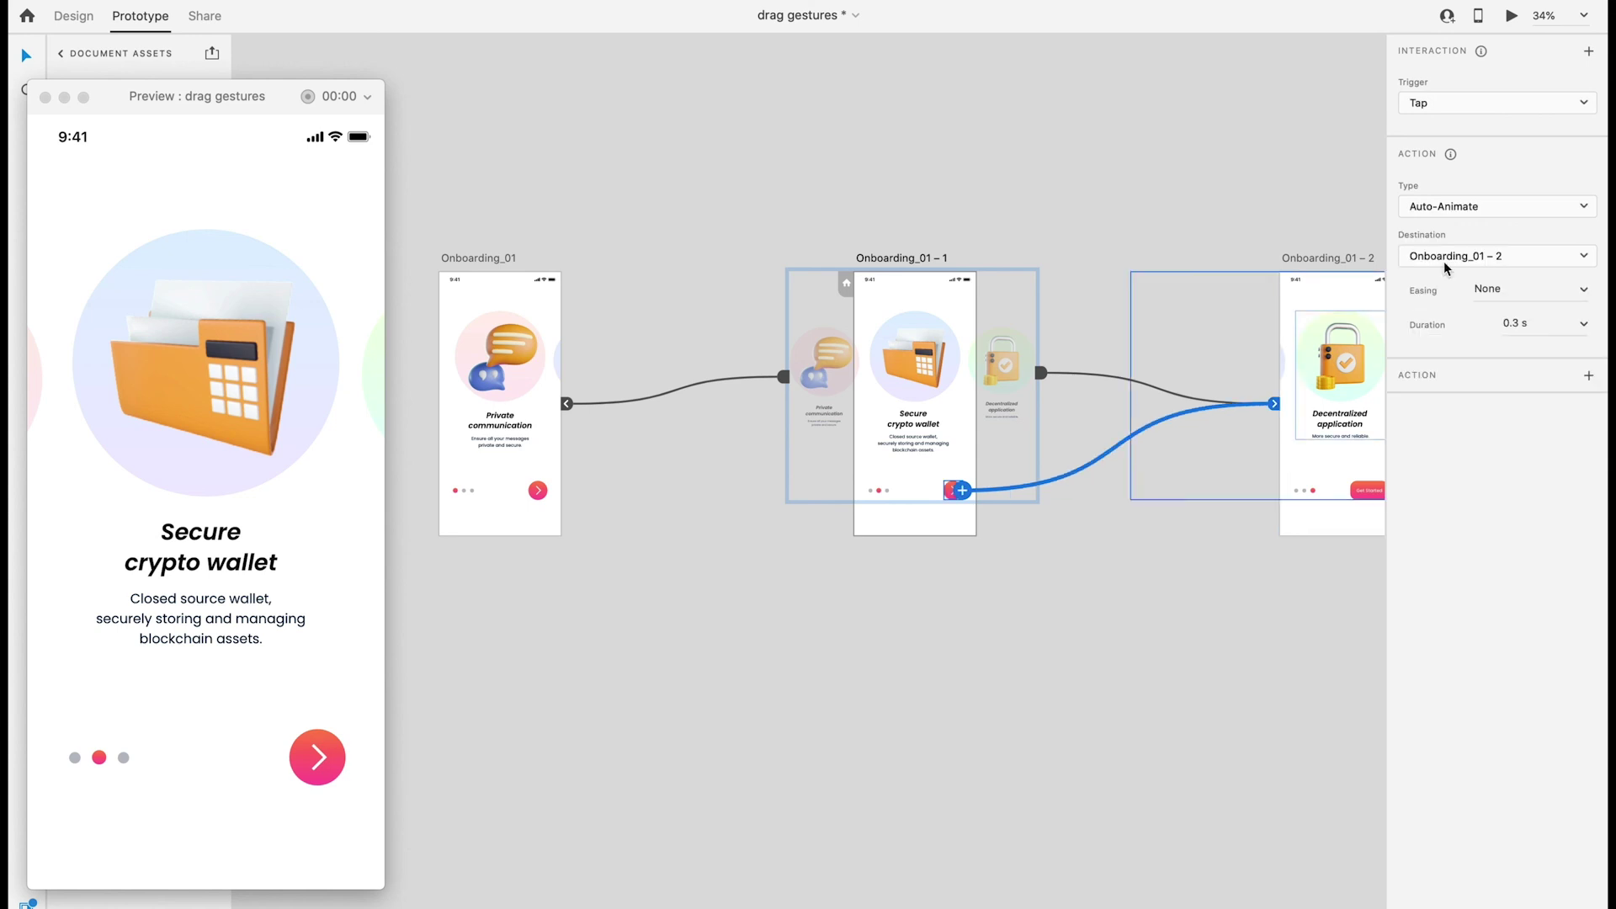
{"action": "left_click", "coordinate": [493, 259]}
{"action": "left_click", "coordinate": [313, 766]}
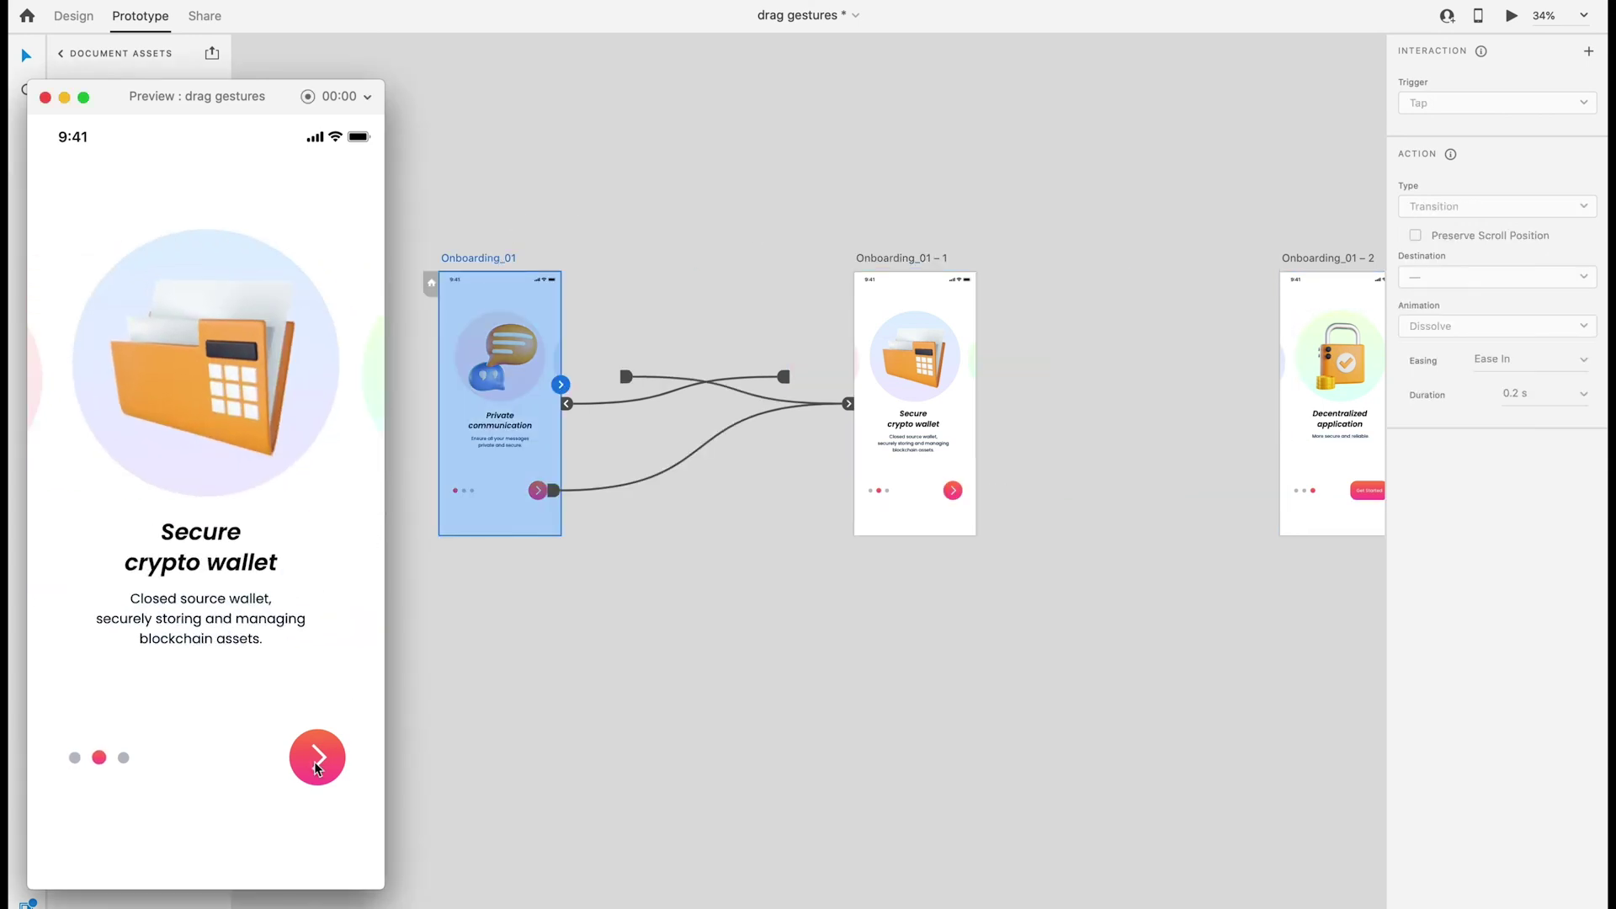
{"action": "left_click", "coordinate": [317, 767]}
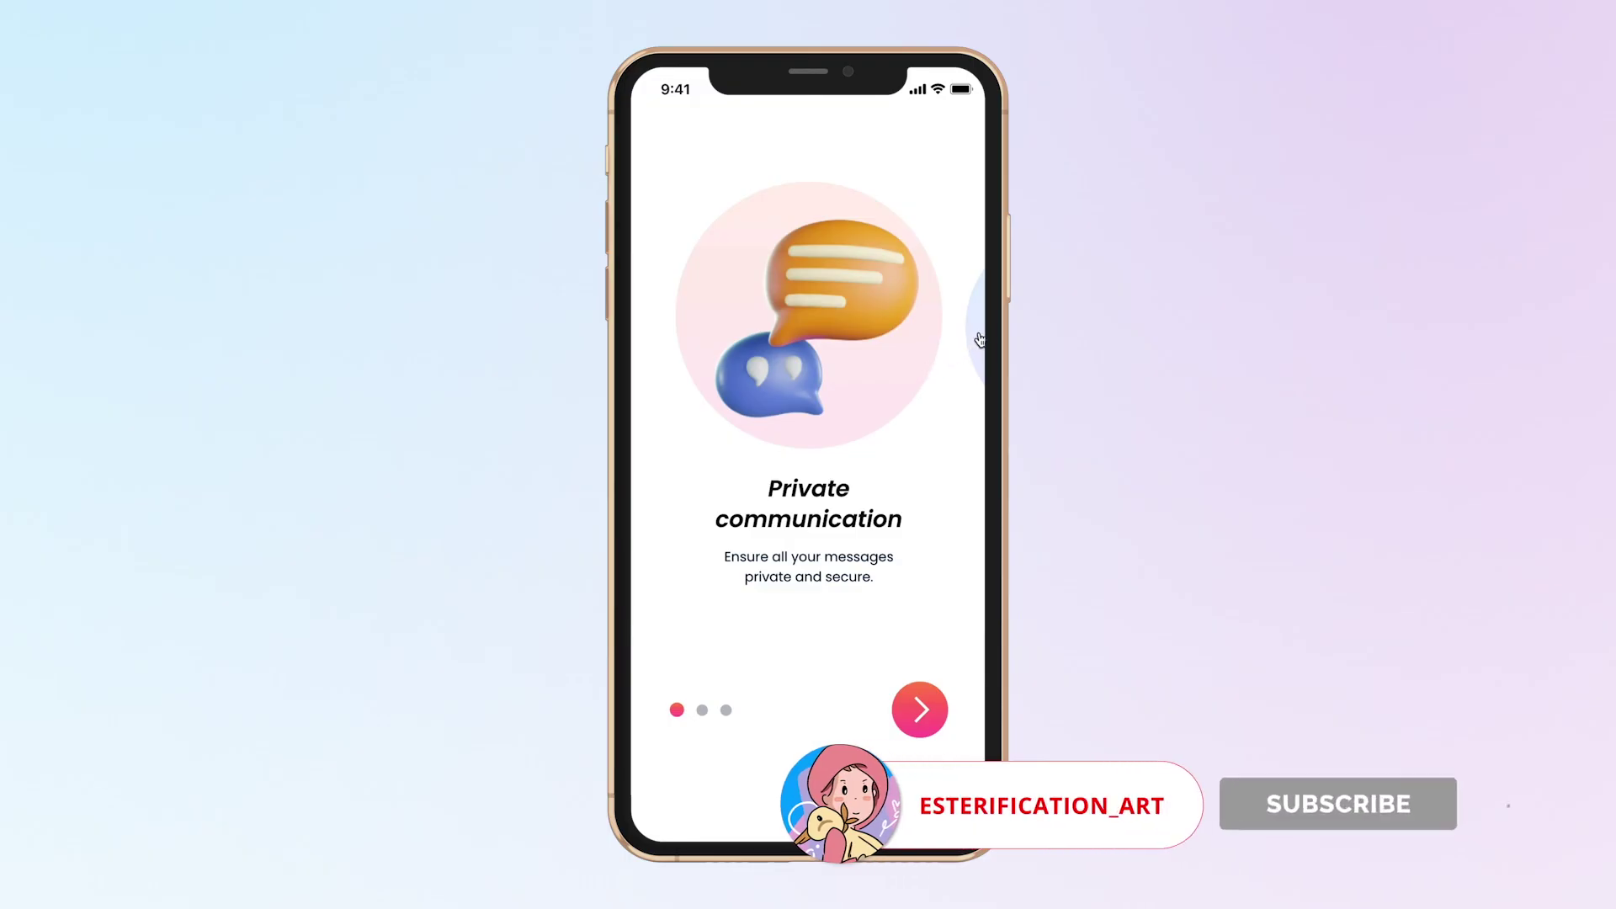
{"action": "left_click_drag", "start_coordinate": [925, 367], "coordinate": [721, 317]}
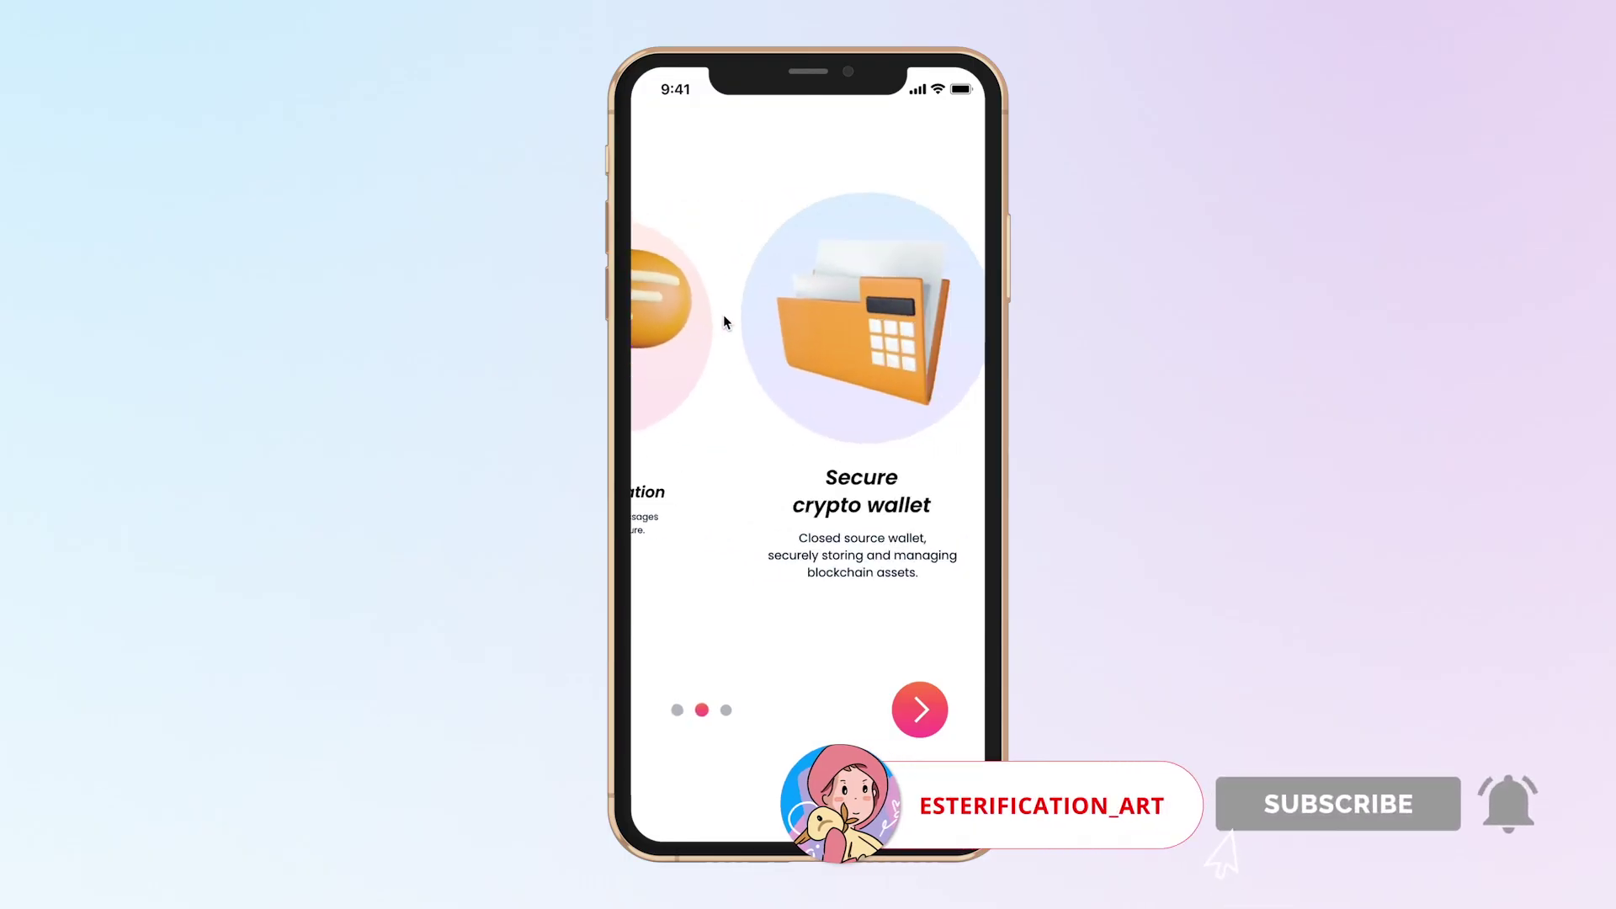
{"action": "left_click_drag", "start_coordinate": [979, 368], "coordinate": [867, 348]}
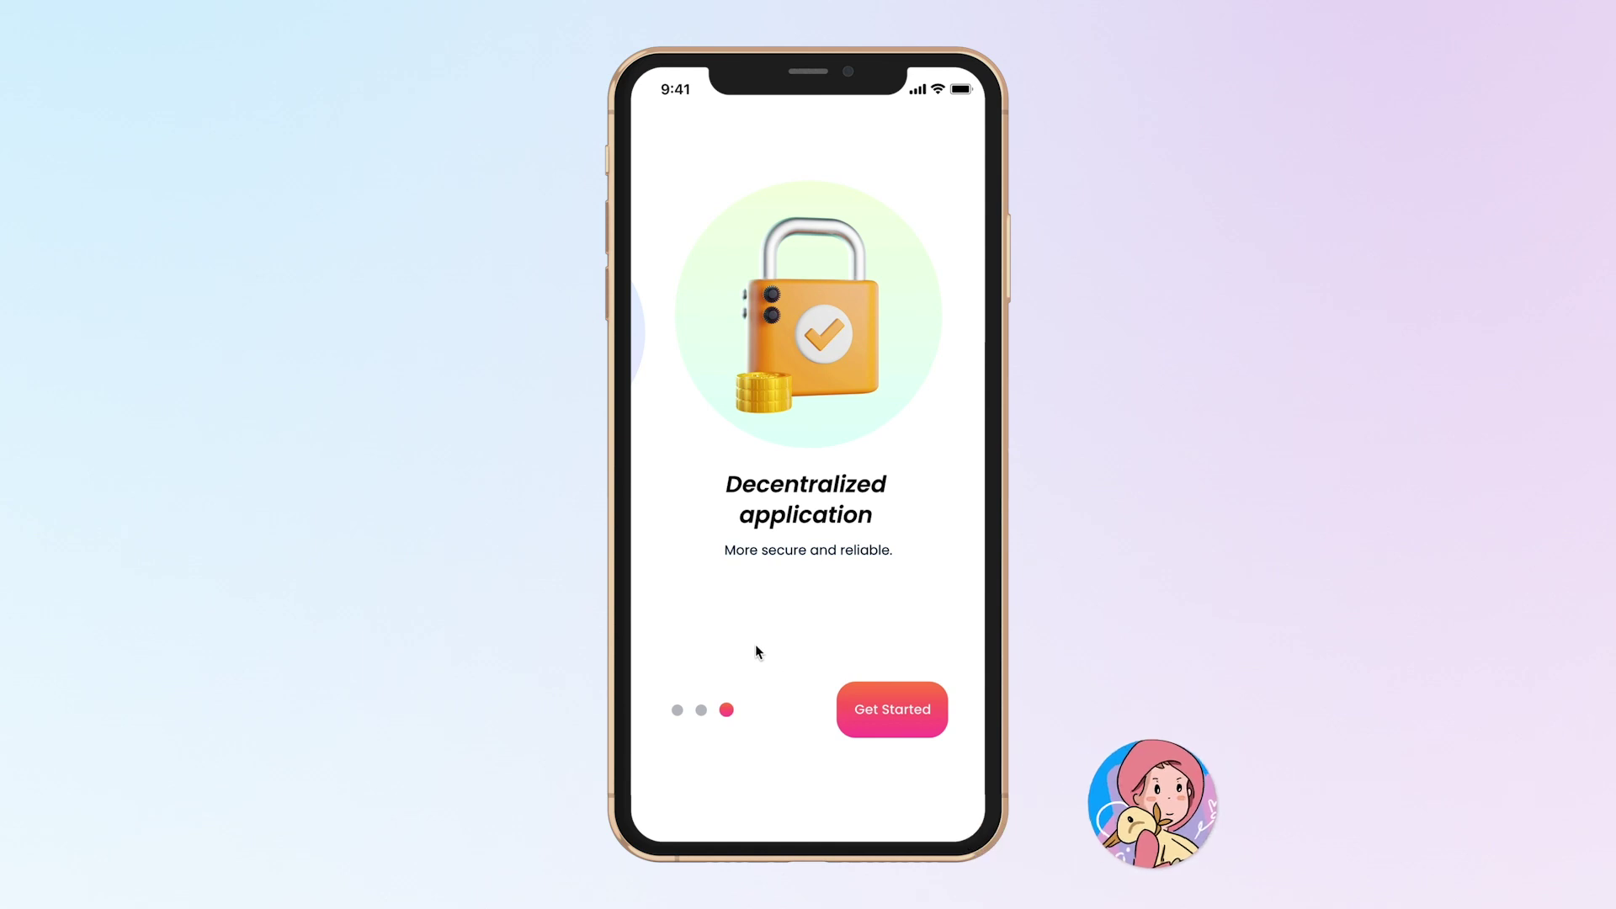
{"action": "left_click_drag", "start_coordinate": [640, 344], "coordinate": [981, 369]}
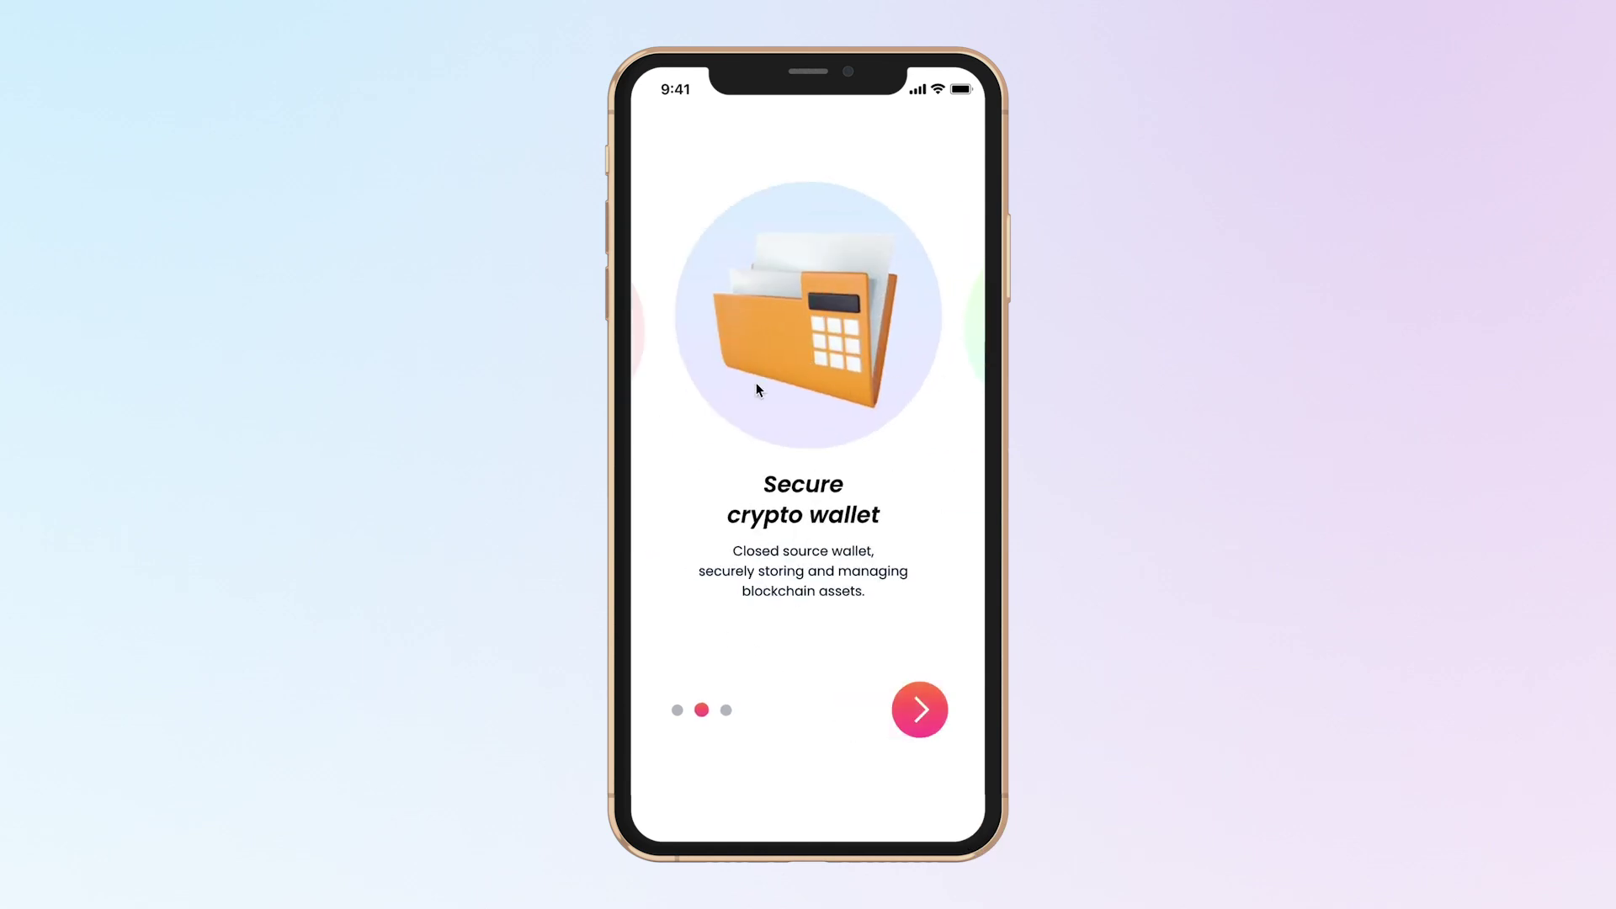